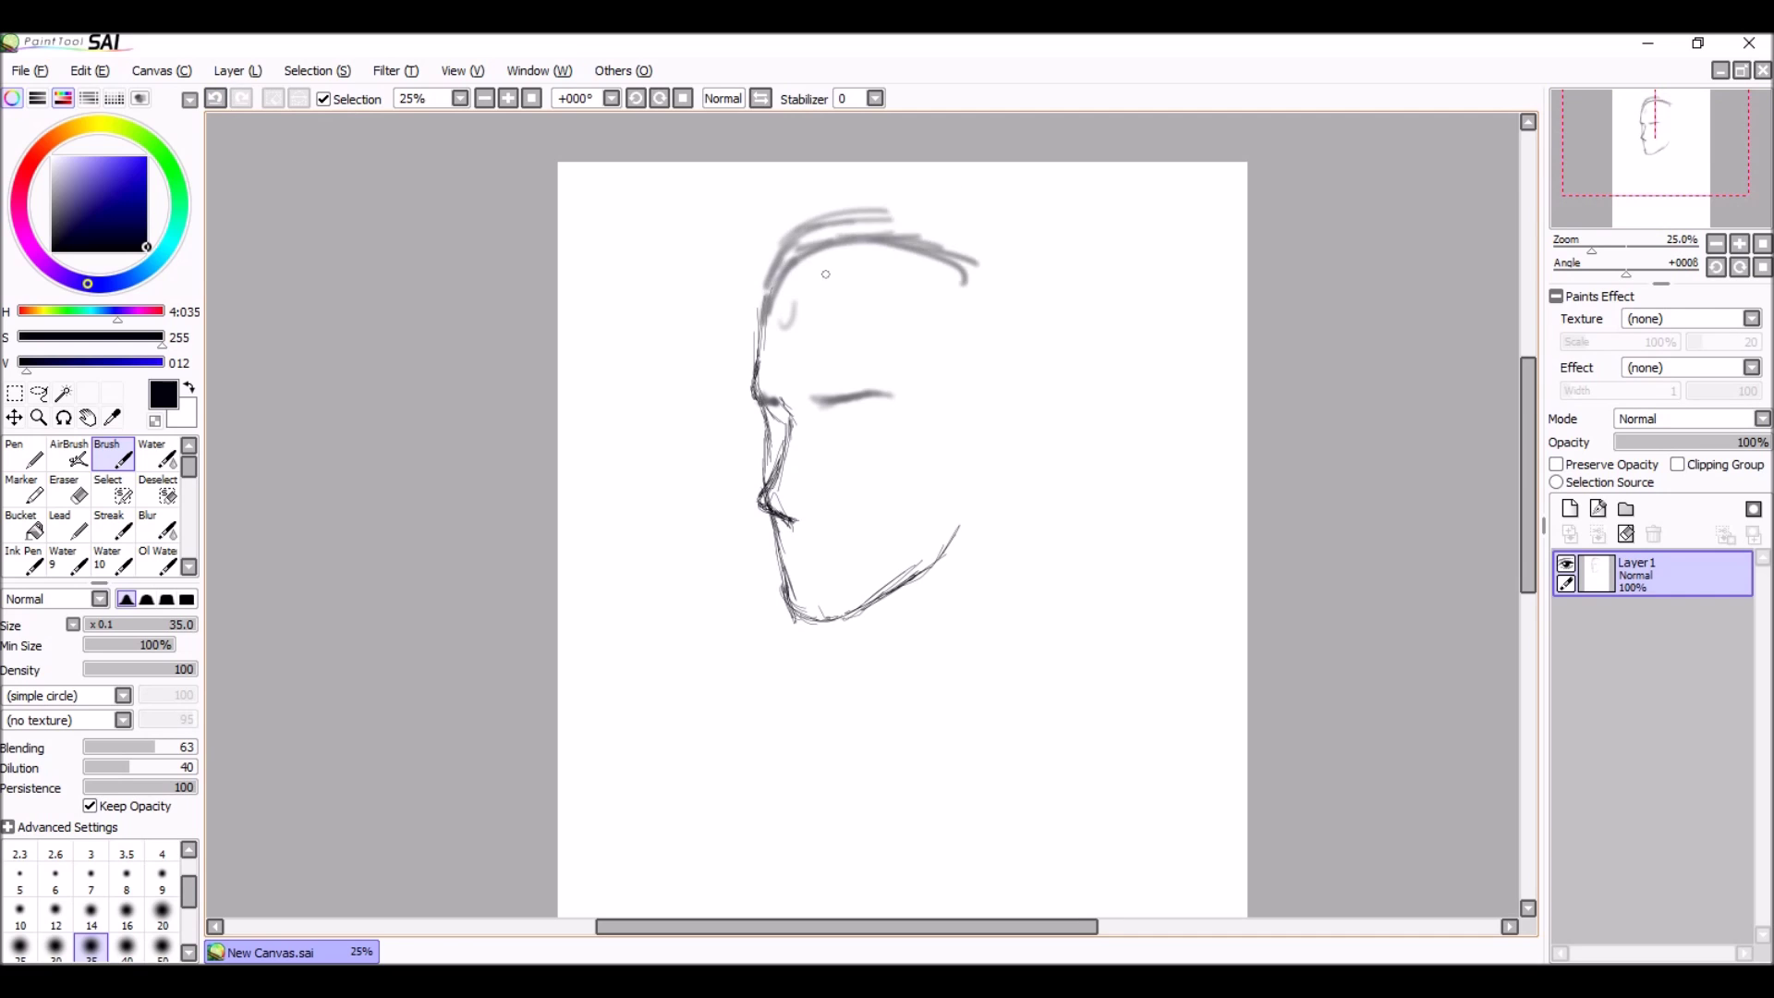
Step: Sketch the back of the head, the neck and both shoulder lines around the profile face with the Brush
scroll(864, 667, "up", 2)
left_click_drag(776, 588, 877, 693)
left_click_drag(1118, 370, 1149, 534)
left_click_drag(1108, 389, 1266, 466)
scroll(1017, 518, "down", 2)
left_click_drag(753, 504, 697, 546)
left_click_drag(1003, 461, 1220, 537)
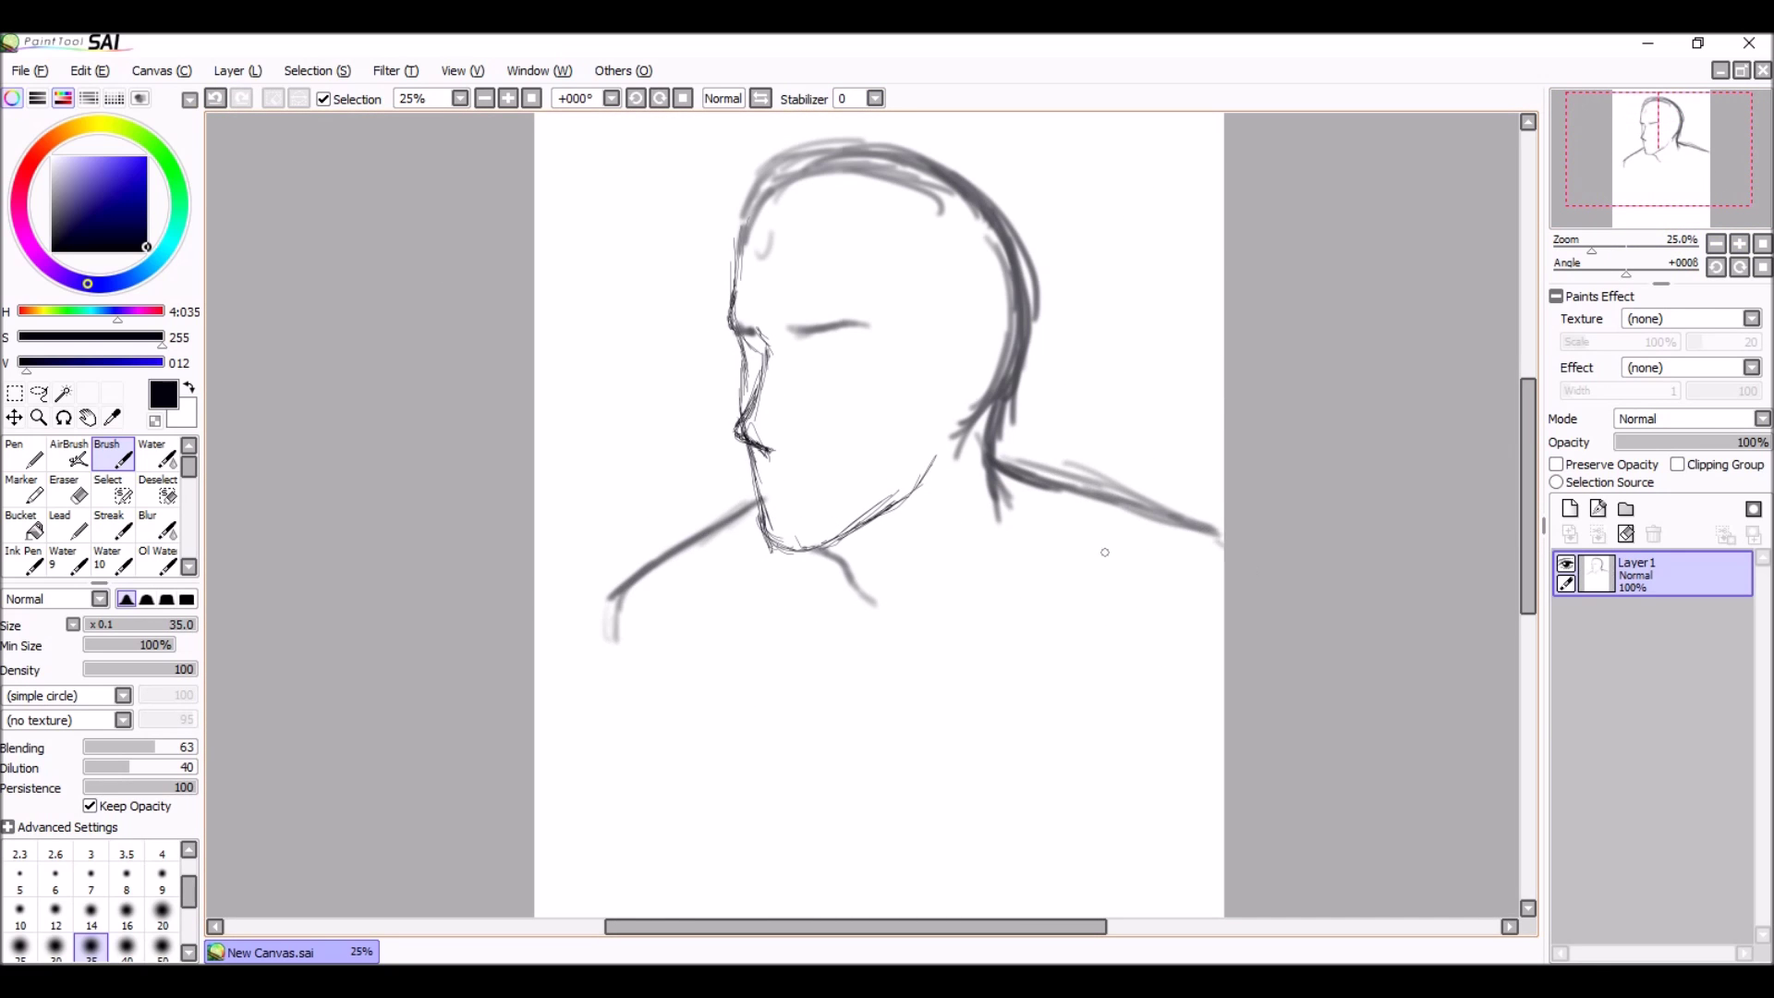
Step: Sketch the collarbones, a guide line at eye level and the outer contour of the raised arm
scroll(780, 435, "up", 1)
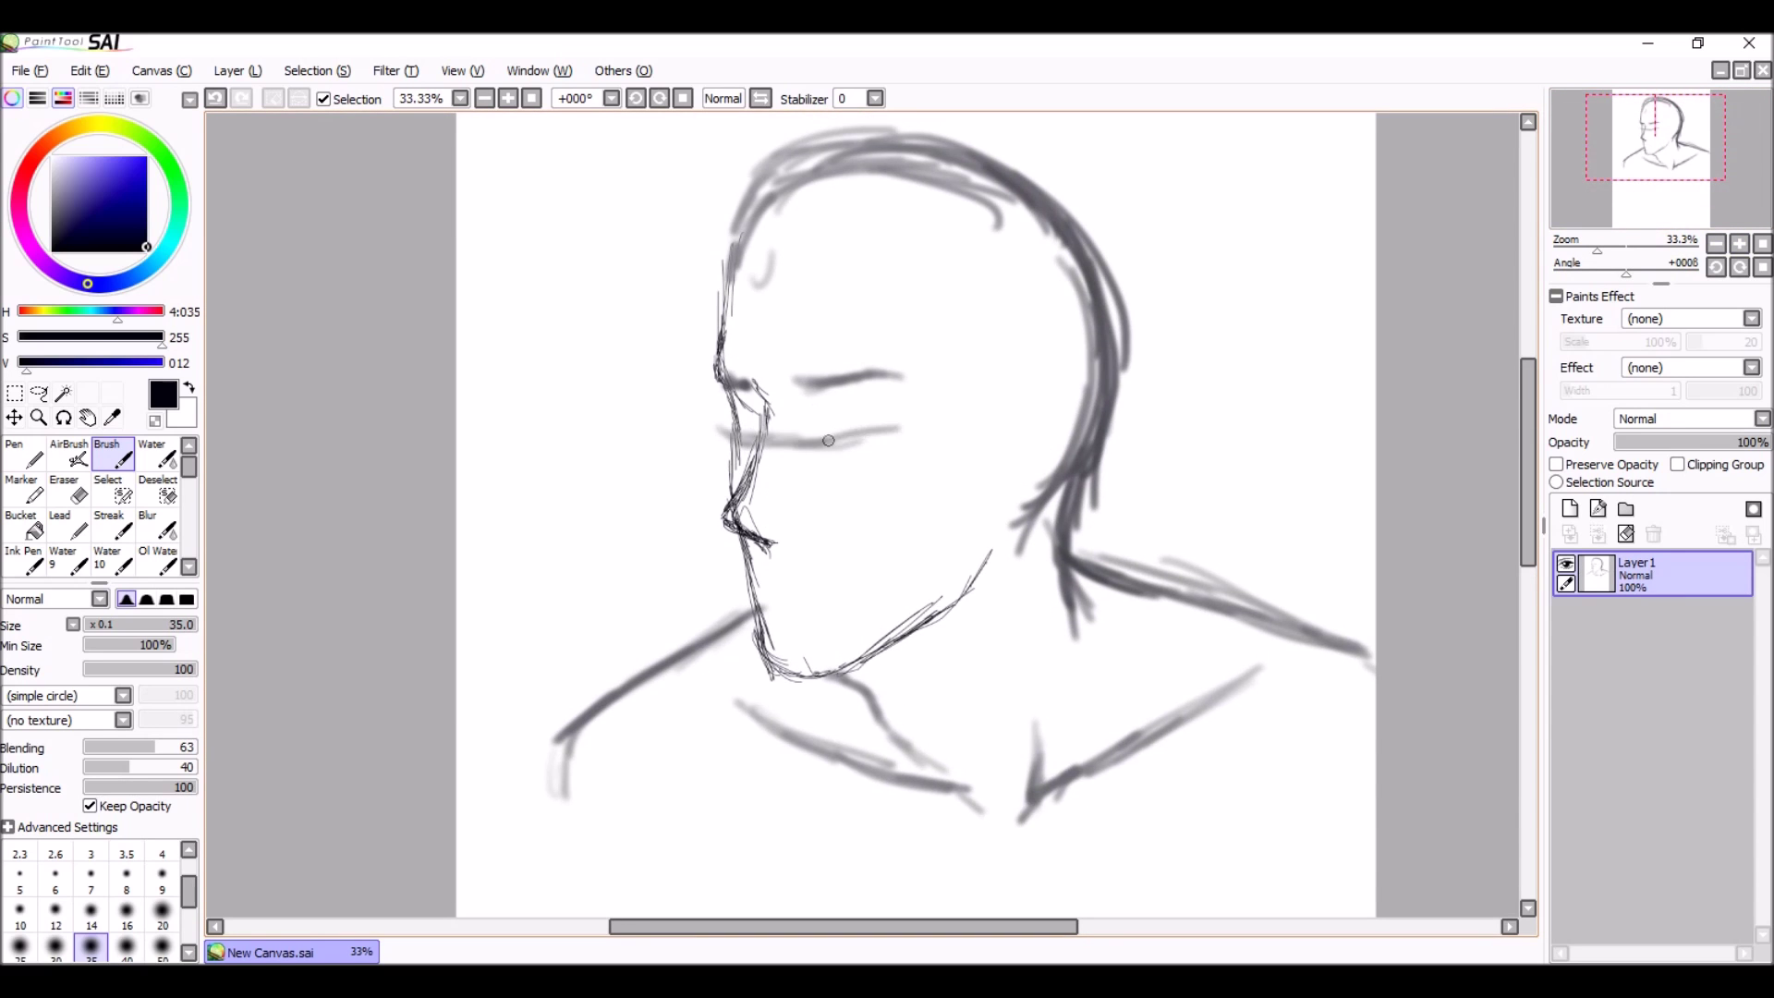
scroll(869, 432, "down", 3)
left_click_drag(541, 427, 658, 865)
scroll(647, 647, "up", 1)
left_click_drag(684, 615, 765, 834)
scroll(739, 647, "up", 1)
Step: Add a new layer and block in the back of the hand below the chin with four strokes
key("ctrl+shift+n")
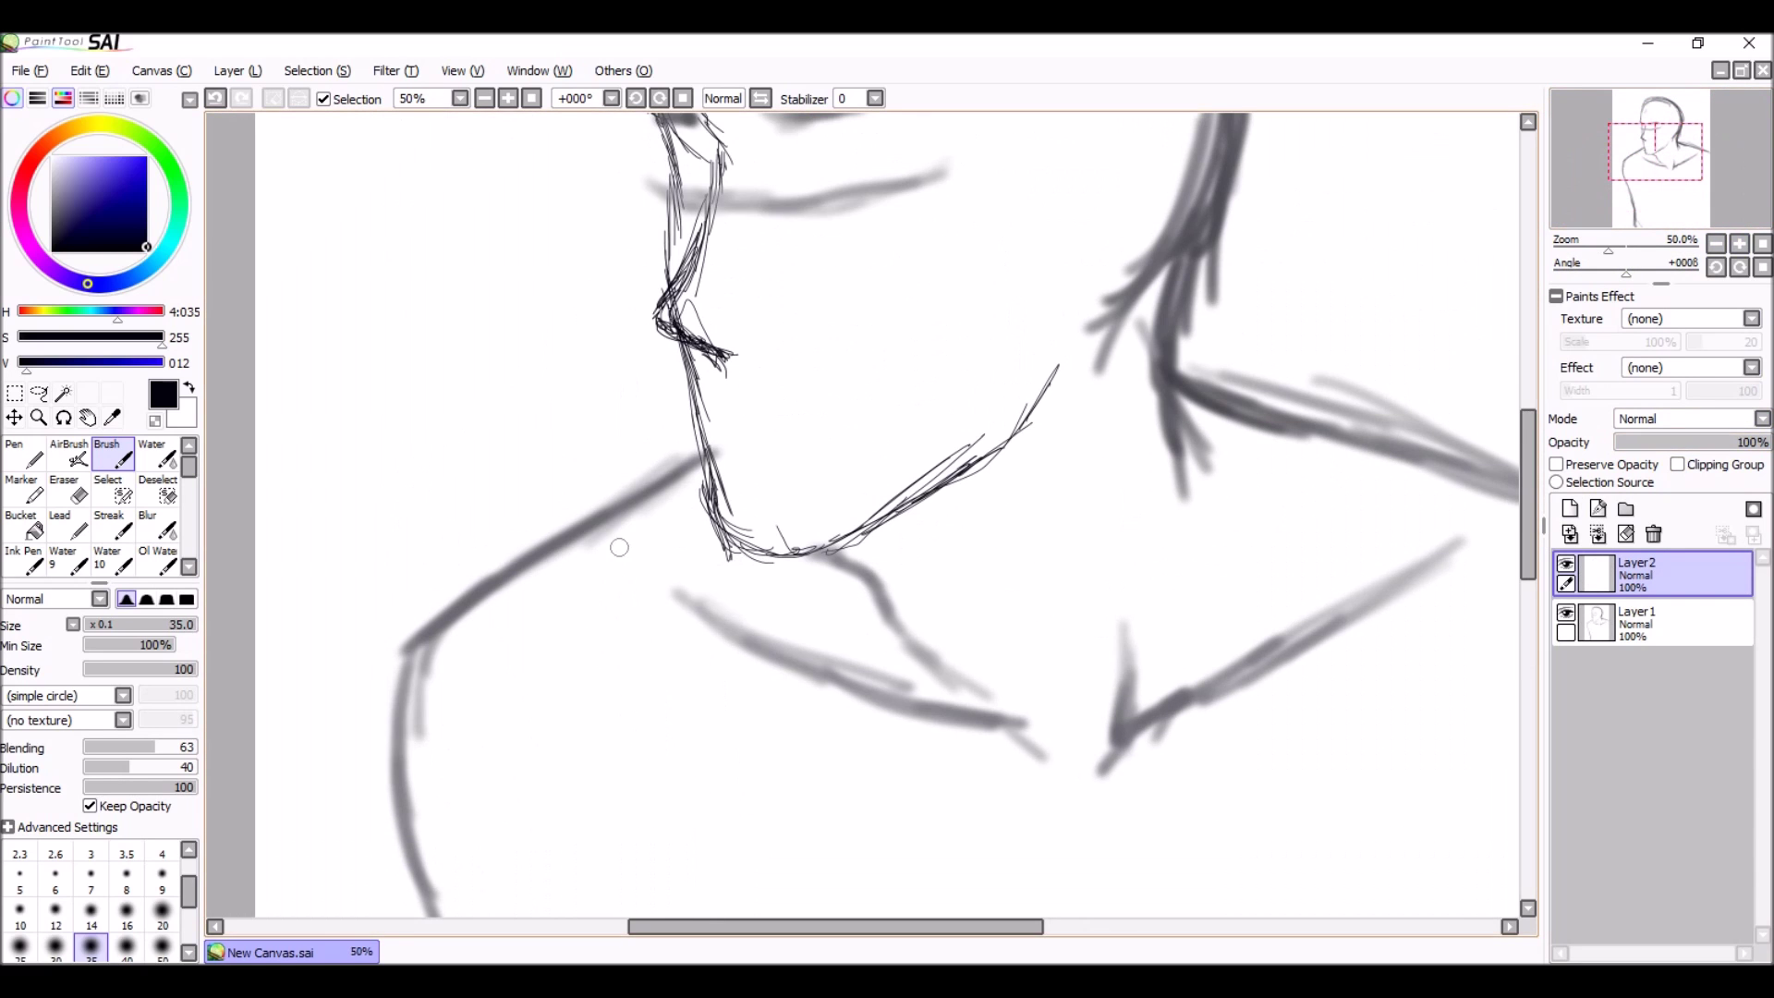
left_click_drag(596, 541, 767, 721)
left_click_drag(592, 522, 749, 445)
left_click_drag(771, 462, 924, 656)
left_click_drag(739, 725, 942, 693)
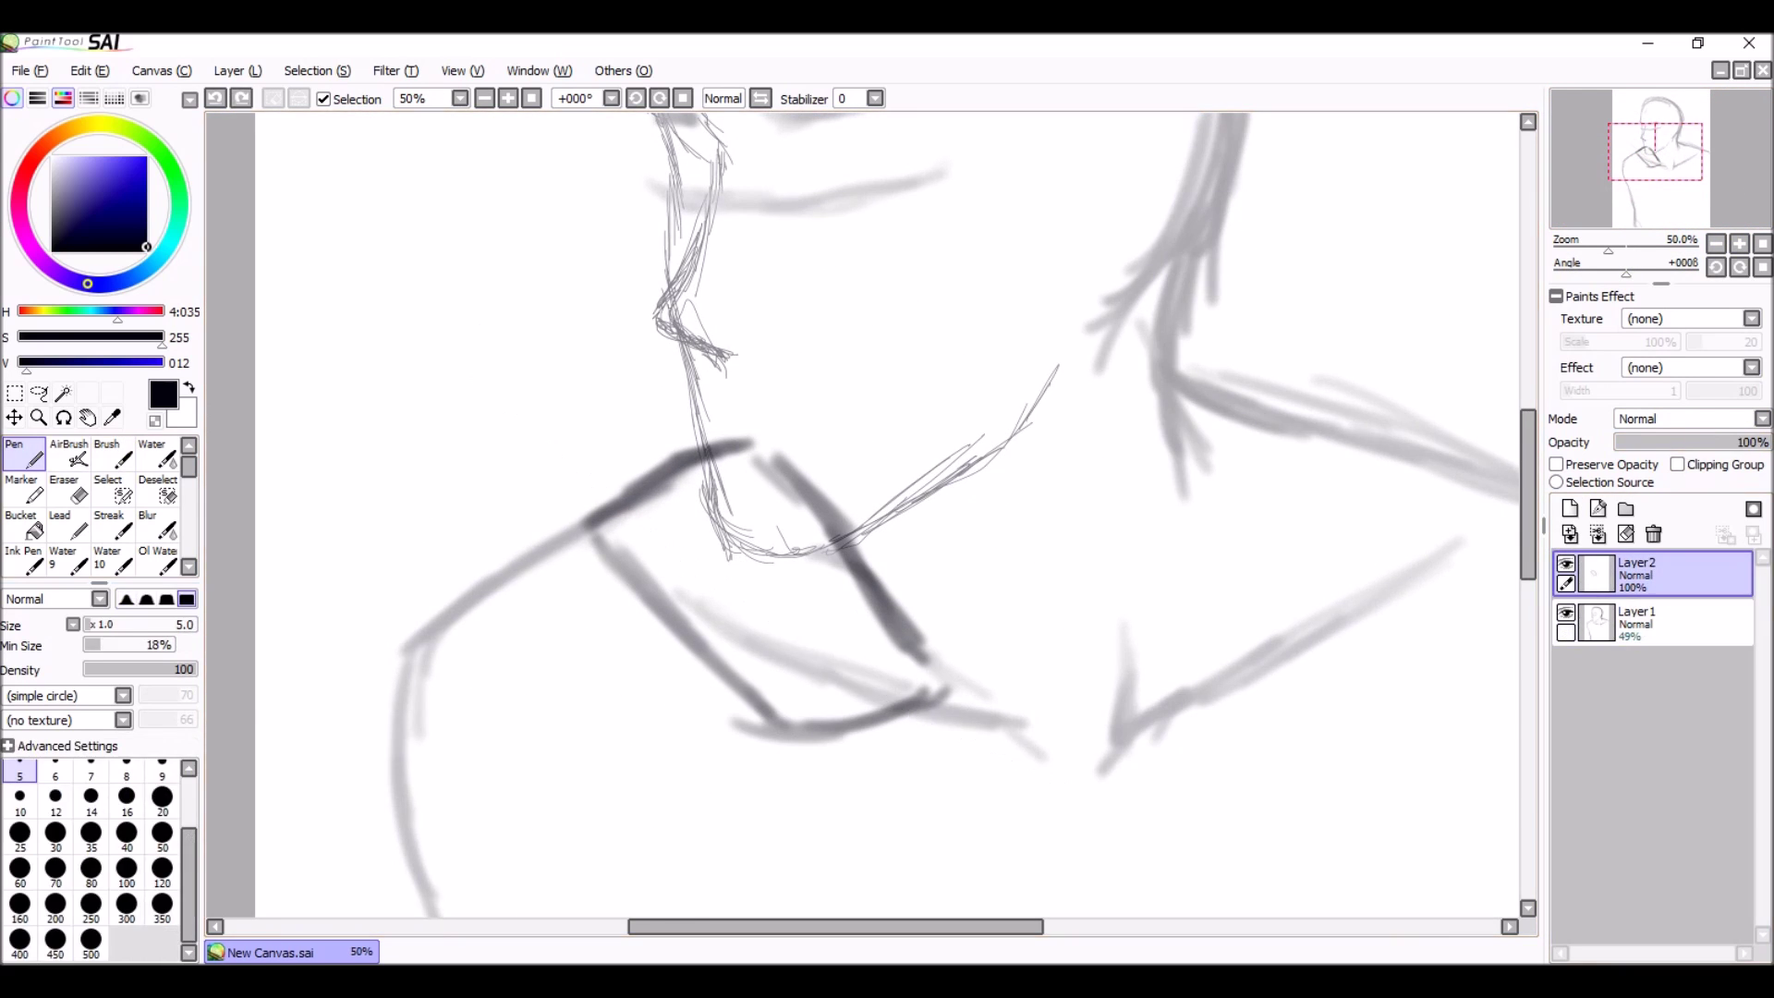
Step: Transform the hand block to shift it slightly beneath the chin
key("ctrl+t")
scroll(887, 517, "down", 1)
mouse_move(980, 554)
left_mouse_down()
mouse_move(970, 628)
mouse_move(970, 563)
left_mouse_up()
key("Return")
scroll(665, 555, "up", 1)
Step: Sketch the wrist, both edges of the forearm and the curled fingers at the chin with the Brush
key("b")
mouse_move(726, 506)
left_mouse_down()
mouse_move(664, 562)
mouse_move(863, 721)
left_mouse_up()
left_click_drag(812, 621, 938, 837)
left_click_drag(532, 582, 684, 743)
scroll(684, 744, "down", 4)
scroll(756, 434, "down", 2)
left_click_drag(748, 388, 823, 818)
scroll(692, 359, "up", 2)
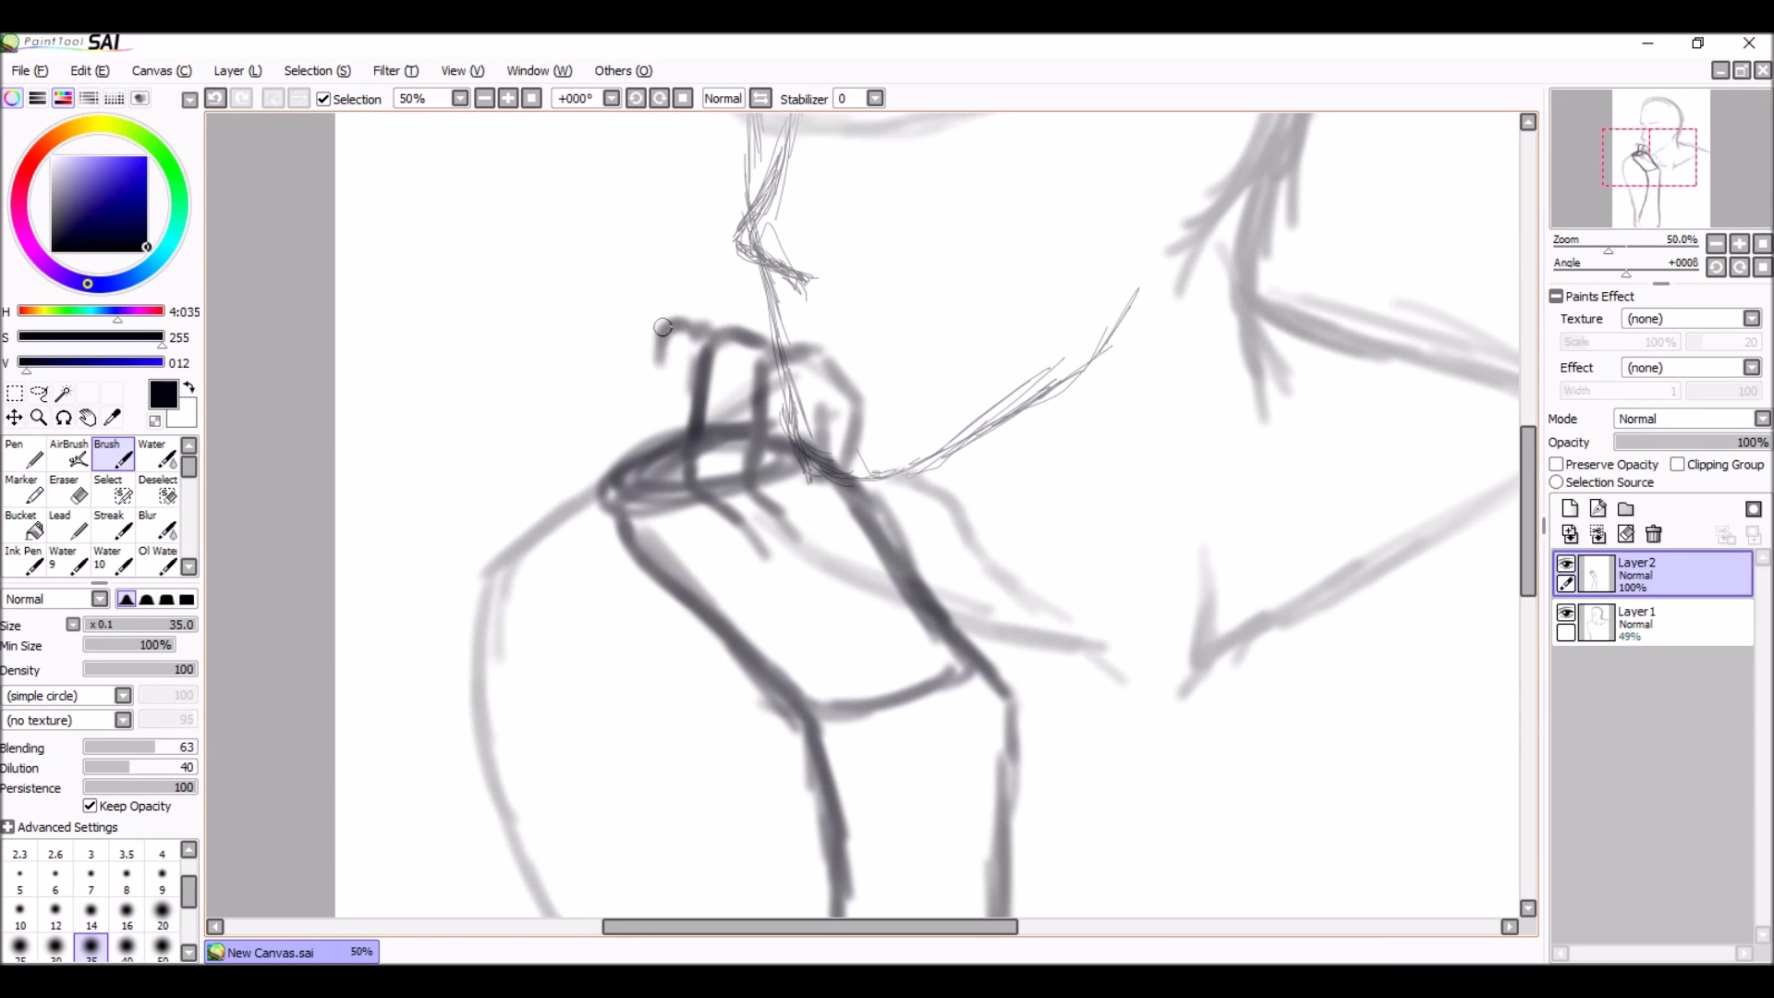
left_click_drag(663, 328, 647, 564)
left_click_drag(660, 517, 771, 629)
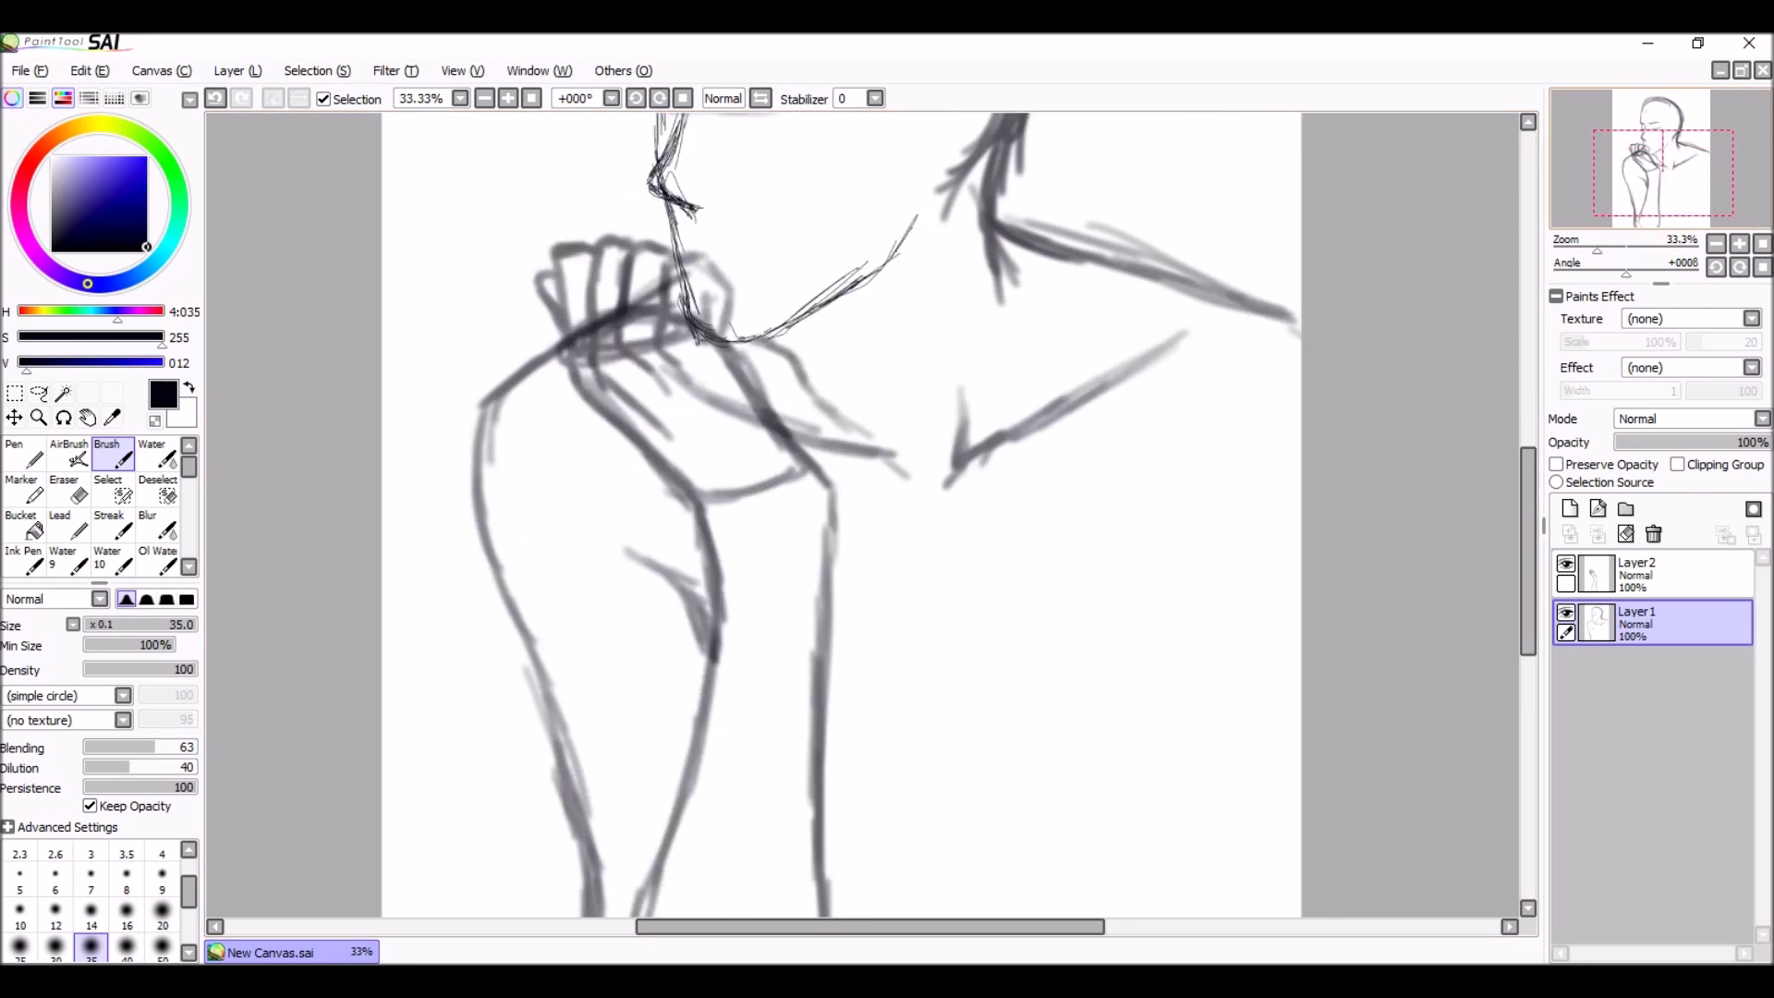
Step: Sketch the armpit, chest marks and side of the torso on Layer1
left_click_drag(1164, 453, 1007, 646)
scroll(832, 462, "down", 1)
left_click_drag(1192, 333, 1137, 453)
left_click_drag(1120, 355, 1083, 713)
key("b")
scroll(900, 485, "up", 3)
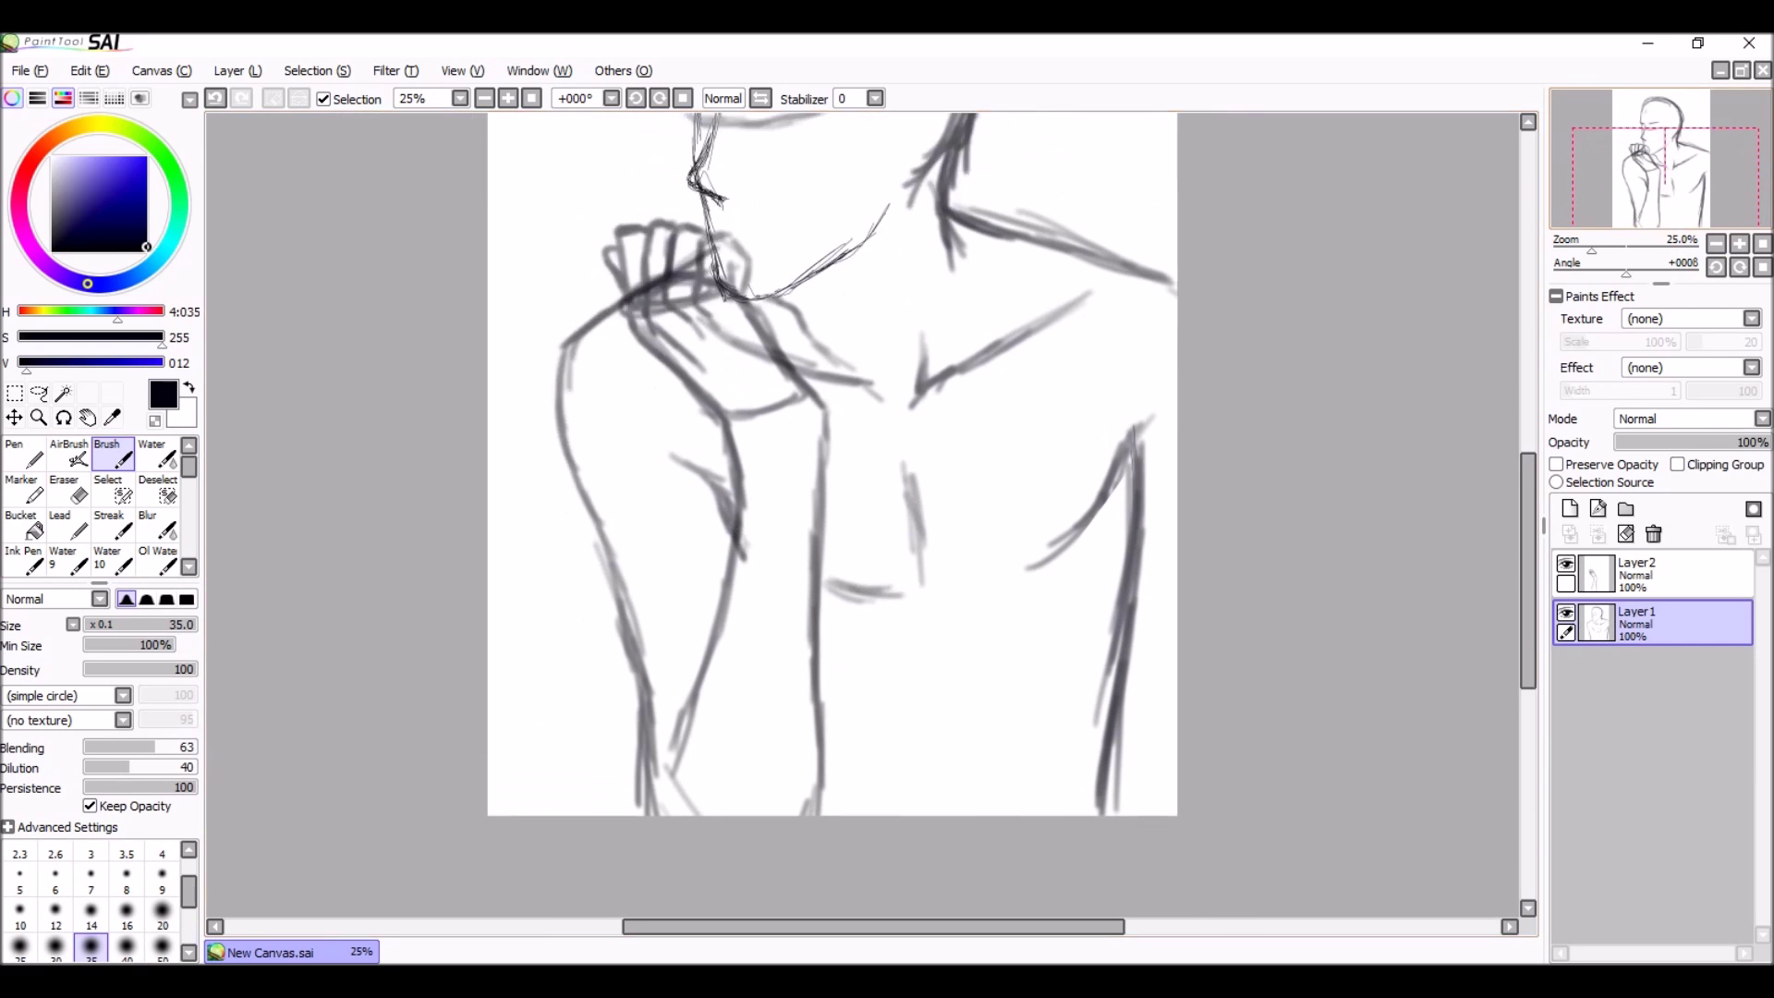
Step: Add a new layer and draw the ear with its inner folds and piercings
scroll(900, 485, "down", 2)
scroll(900, 485, "up", 2)
scroll(900, 485, "up", 1)
left_click(1569, 508)
left_click_drag(1035, 397, 1155, 407)
key("n")
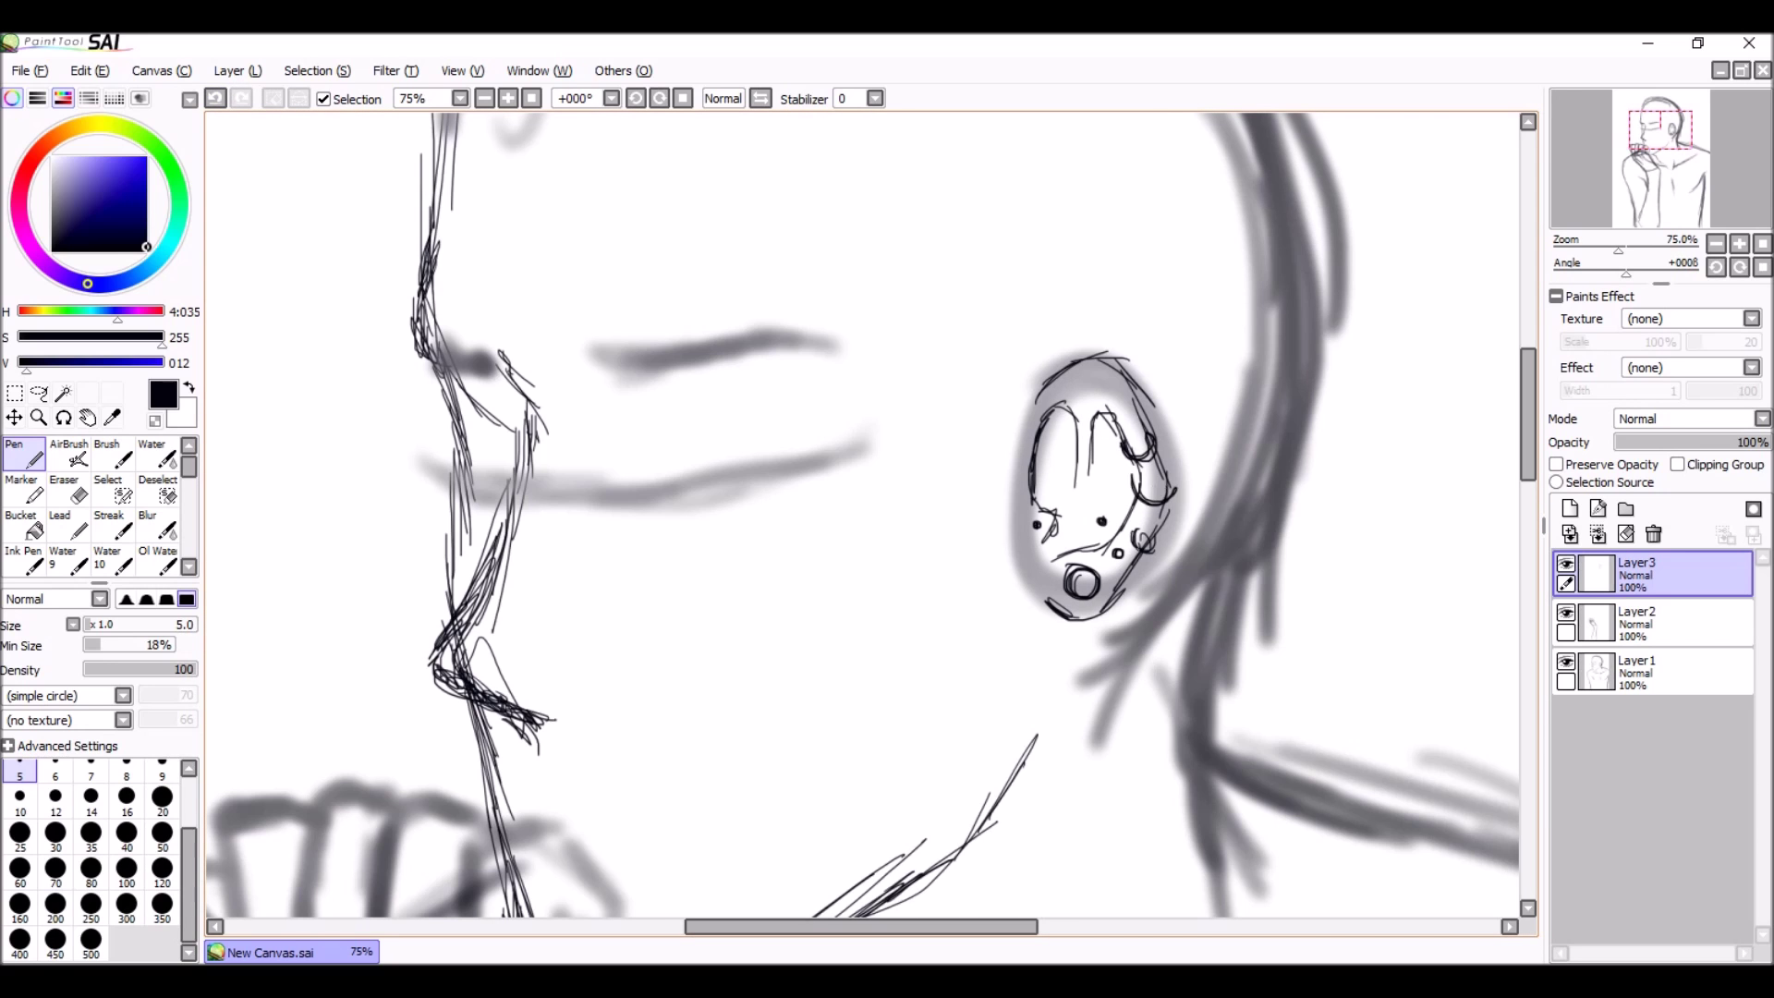
Step: Rotate and reposition the eyebrow stroke on Layer1
left_click_drag(832, 462, 1066, 363)
left_click_drag(813, 244, 817, 242)
left_click(1635, 670)
key("ctrl+t")
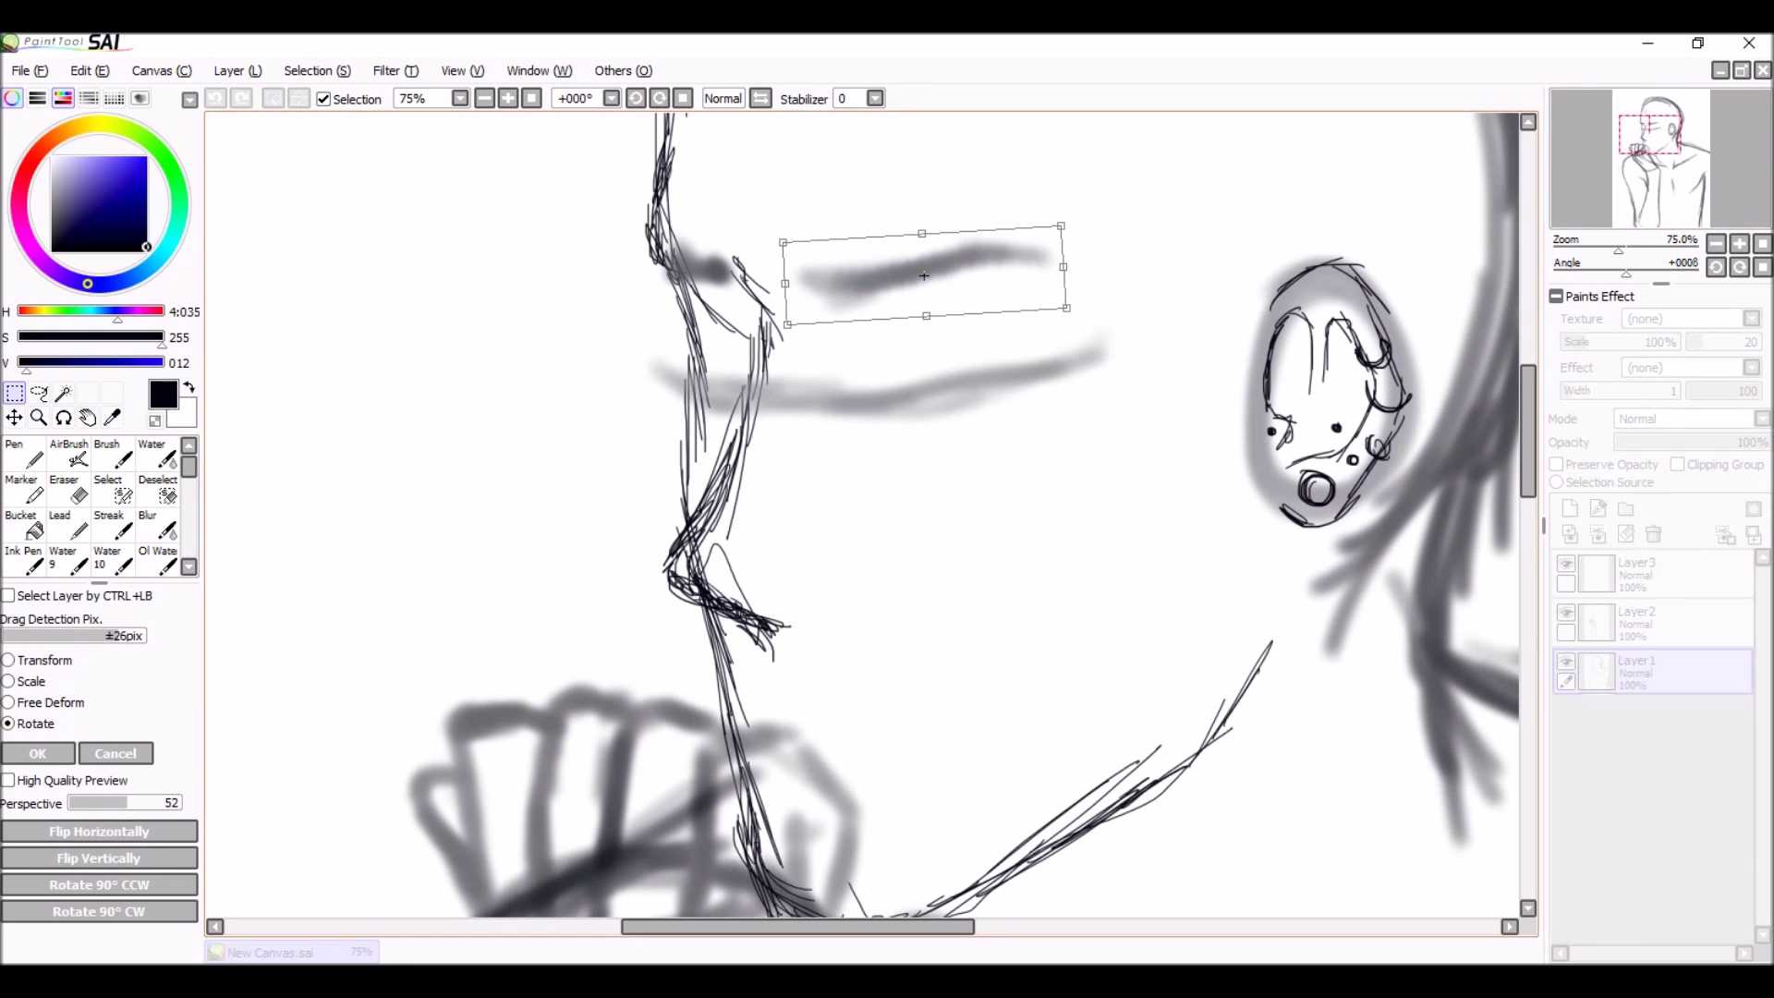
key("Return")
Step: Draw the first lines of the near eye on Layer3 with the Pen
left_click(1635, 572)
key("n")
left_click_drag(836, 342, 843, 381)
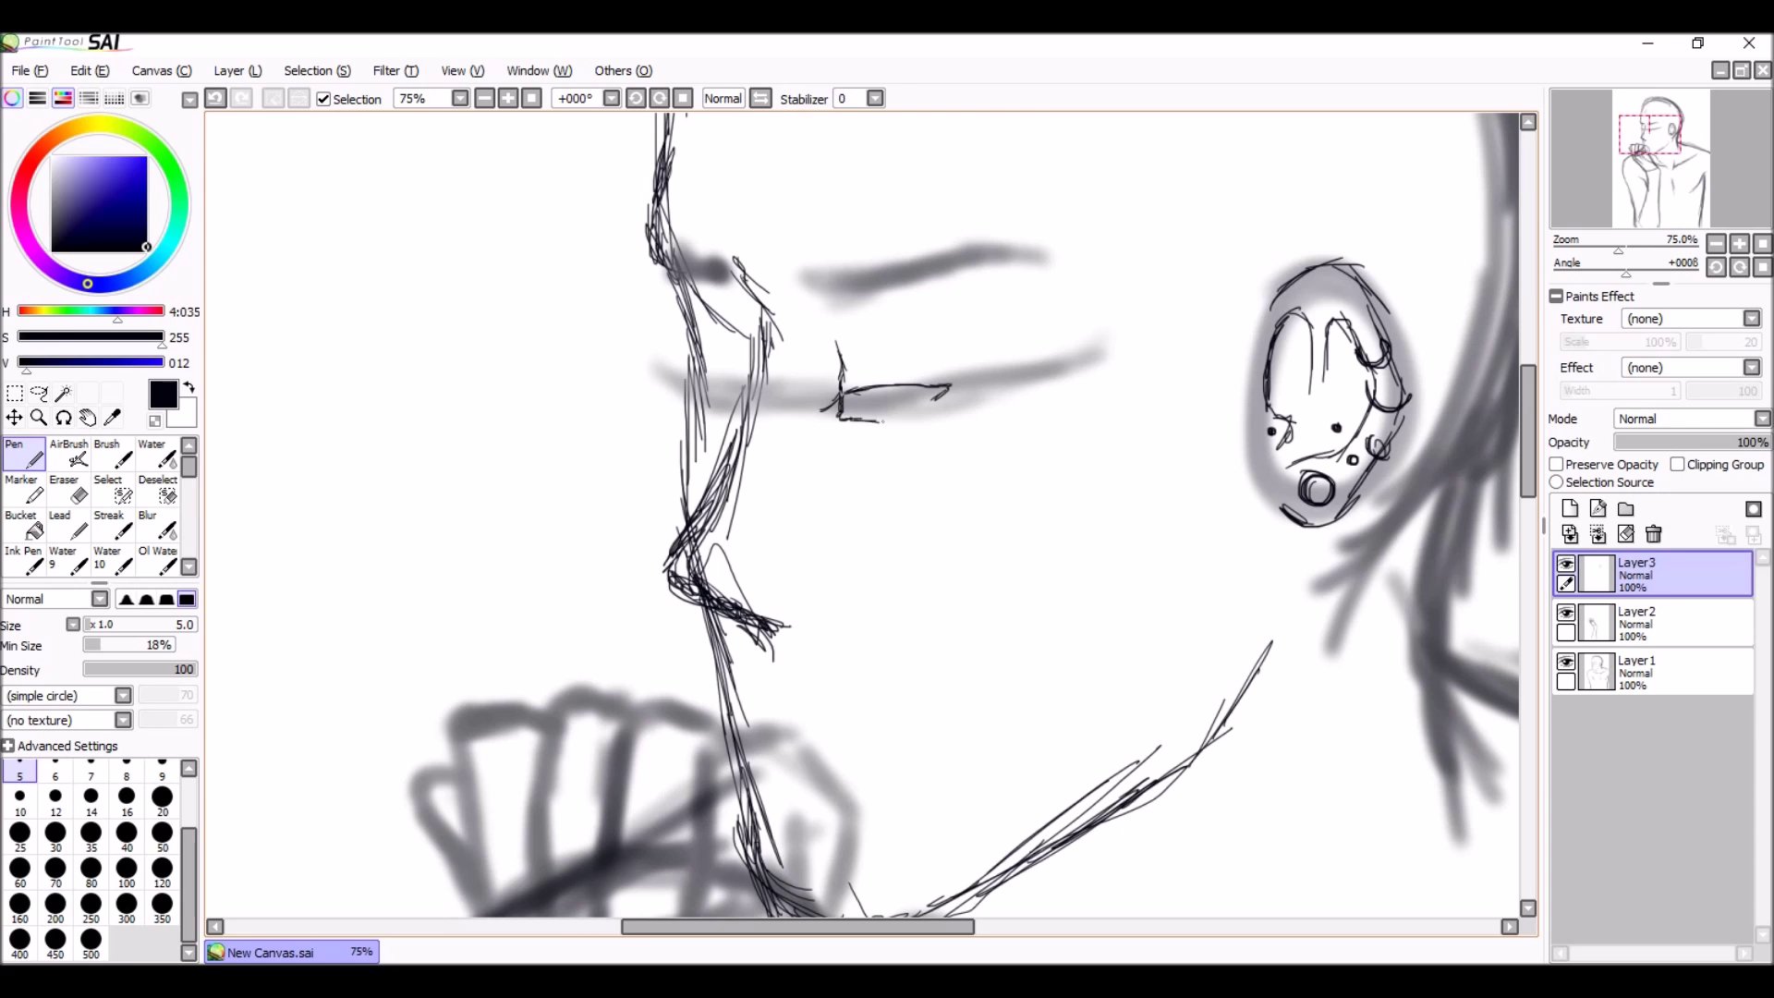
Step: Select the near eye and transform it to fit along the eye guide line
key("m")
left_click_drag(813, 301, 966, 429)
key("ctrl+t")
mouse_move(950, 336)
left_mouse_down()
mouse_move(998, 306)
mouse_move(1011, 359)
left_mouse_up()
key("Return")
Step: Refine the near eye with the Pen and add the nostril, the mouth and the far eye
key("n")
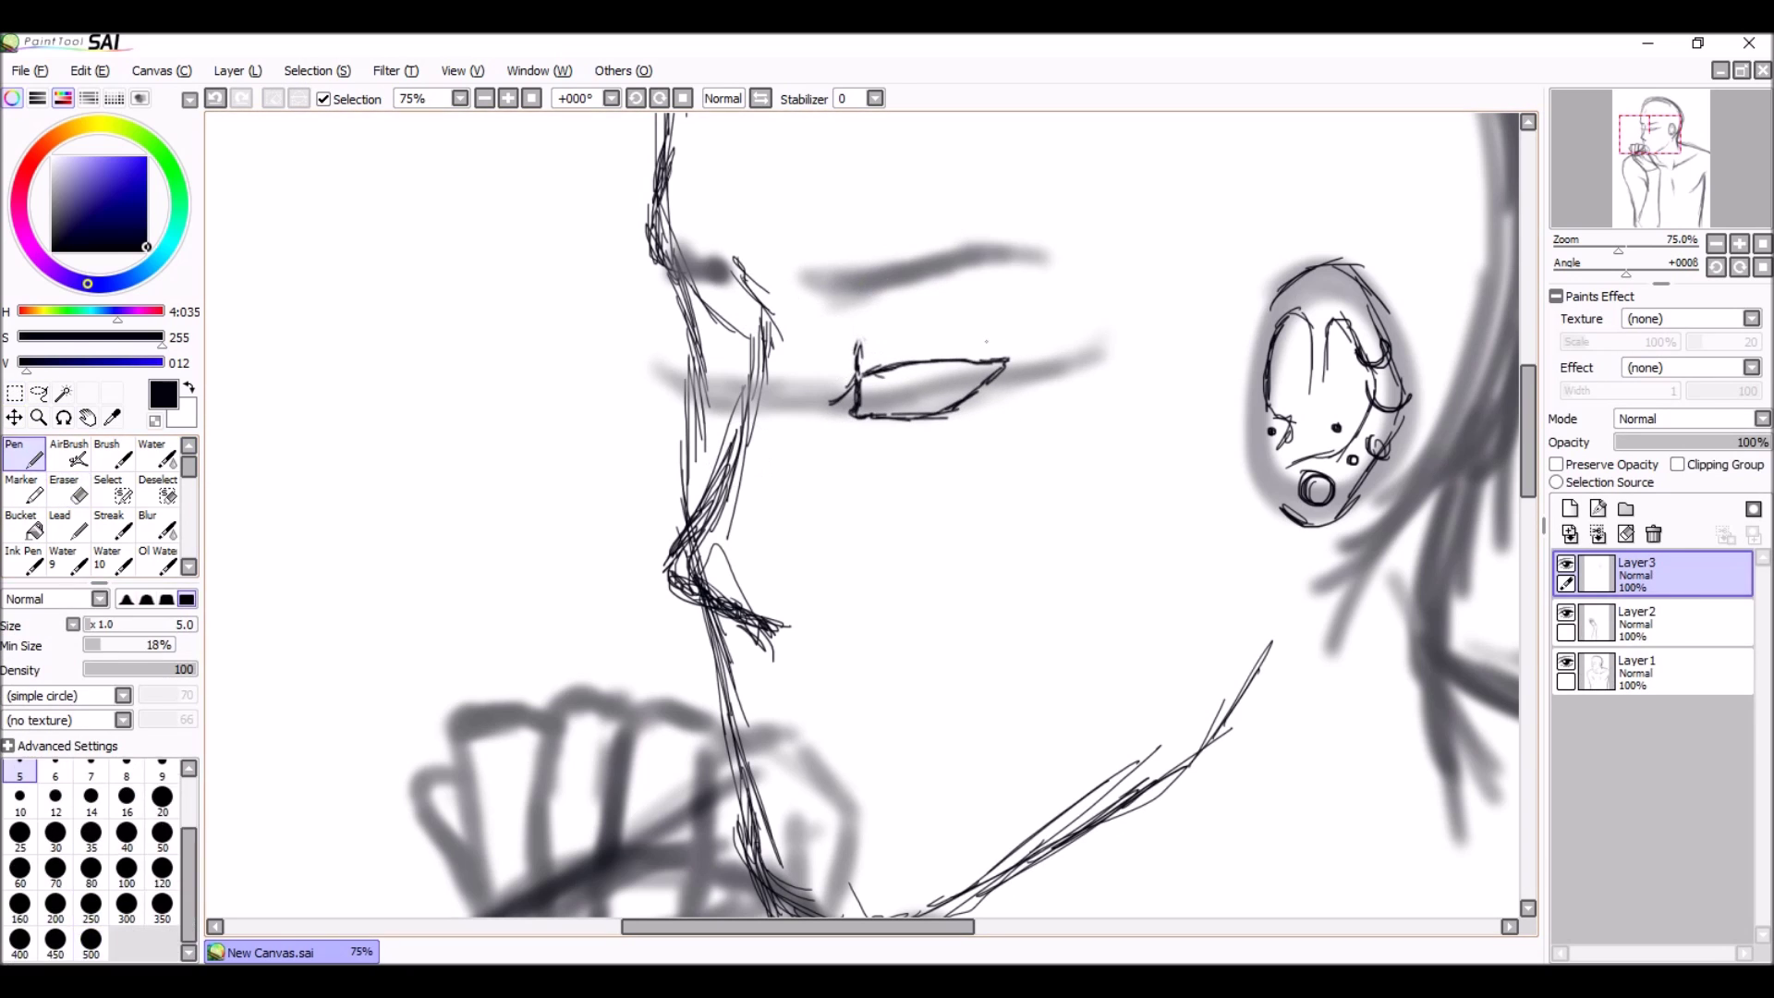
scroll(864, 517, "down", 3)
left_click_drag(749, 520, 735, 545)
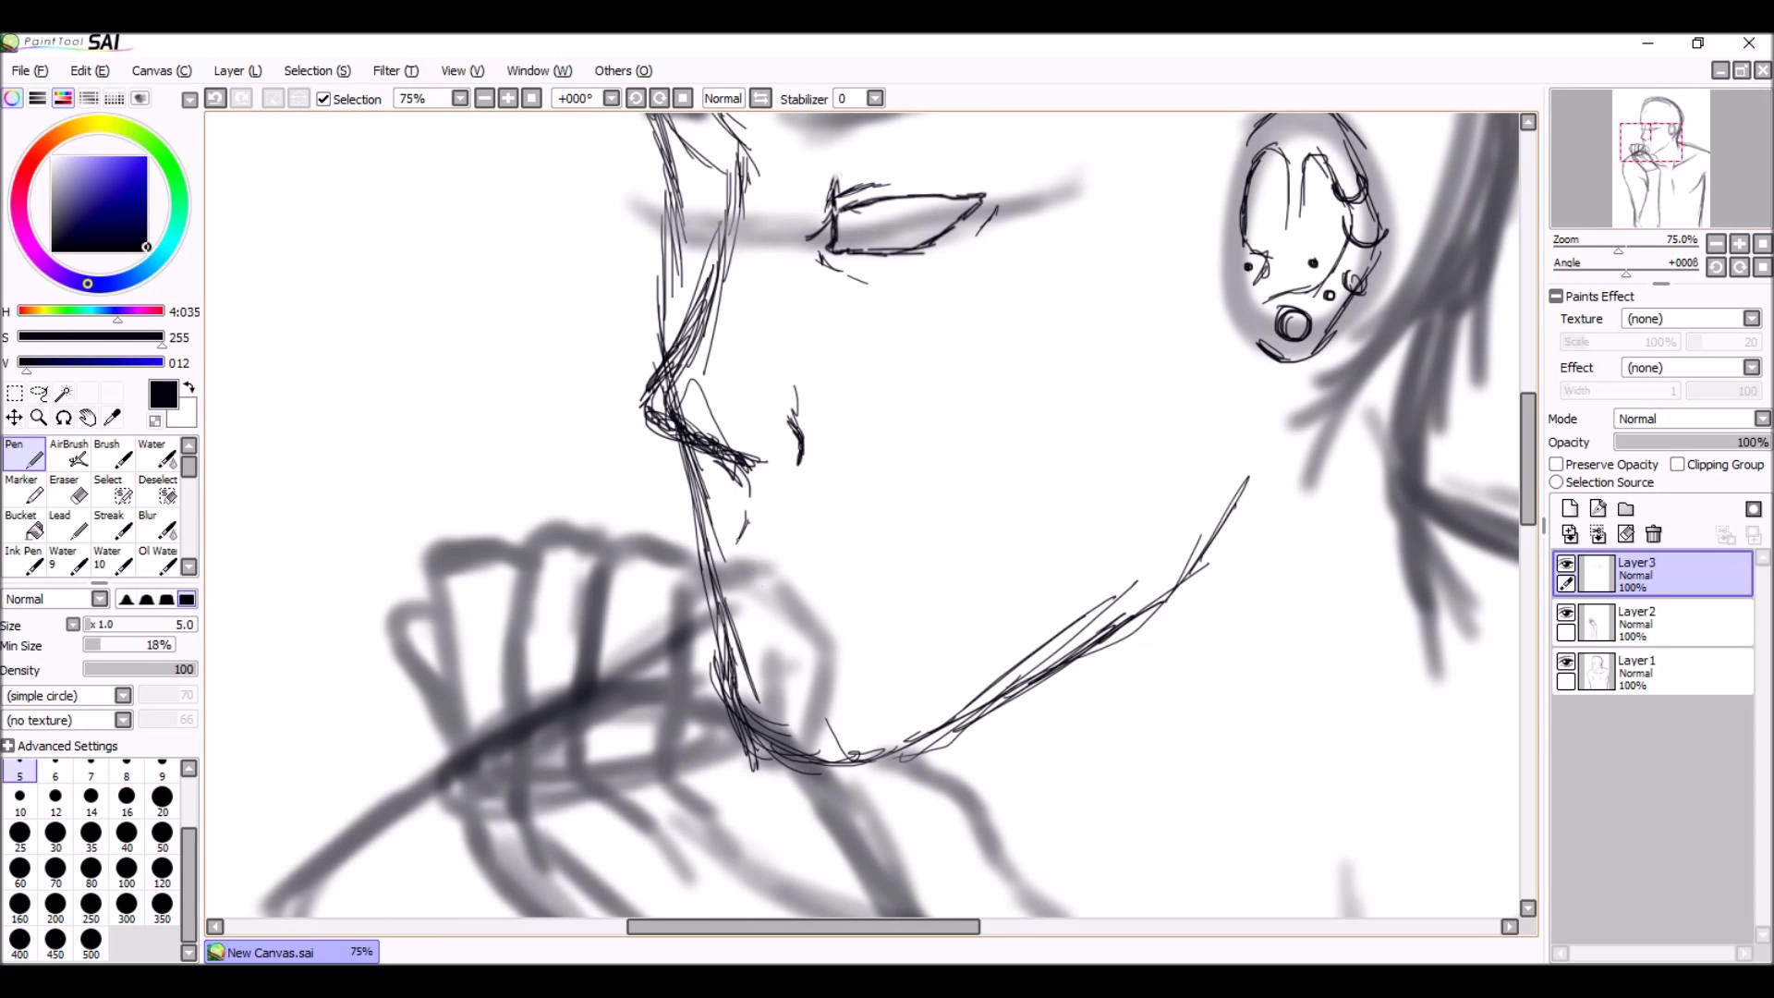
scroll(864, 517, "up", 4)
left_click_drag(729, 389, 766, 396)
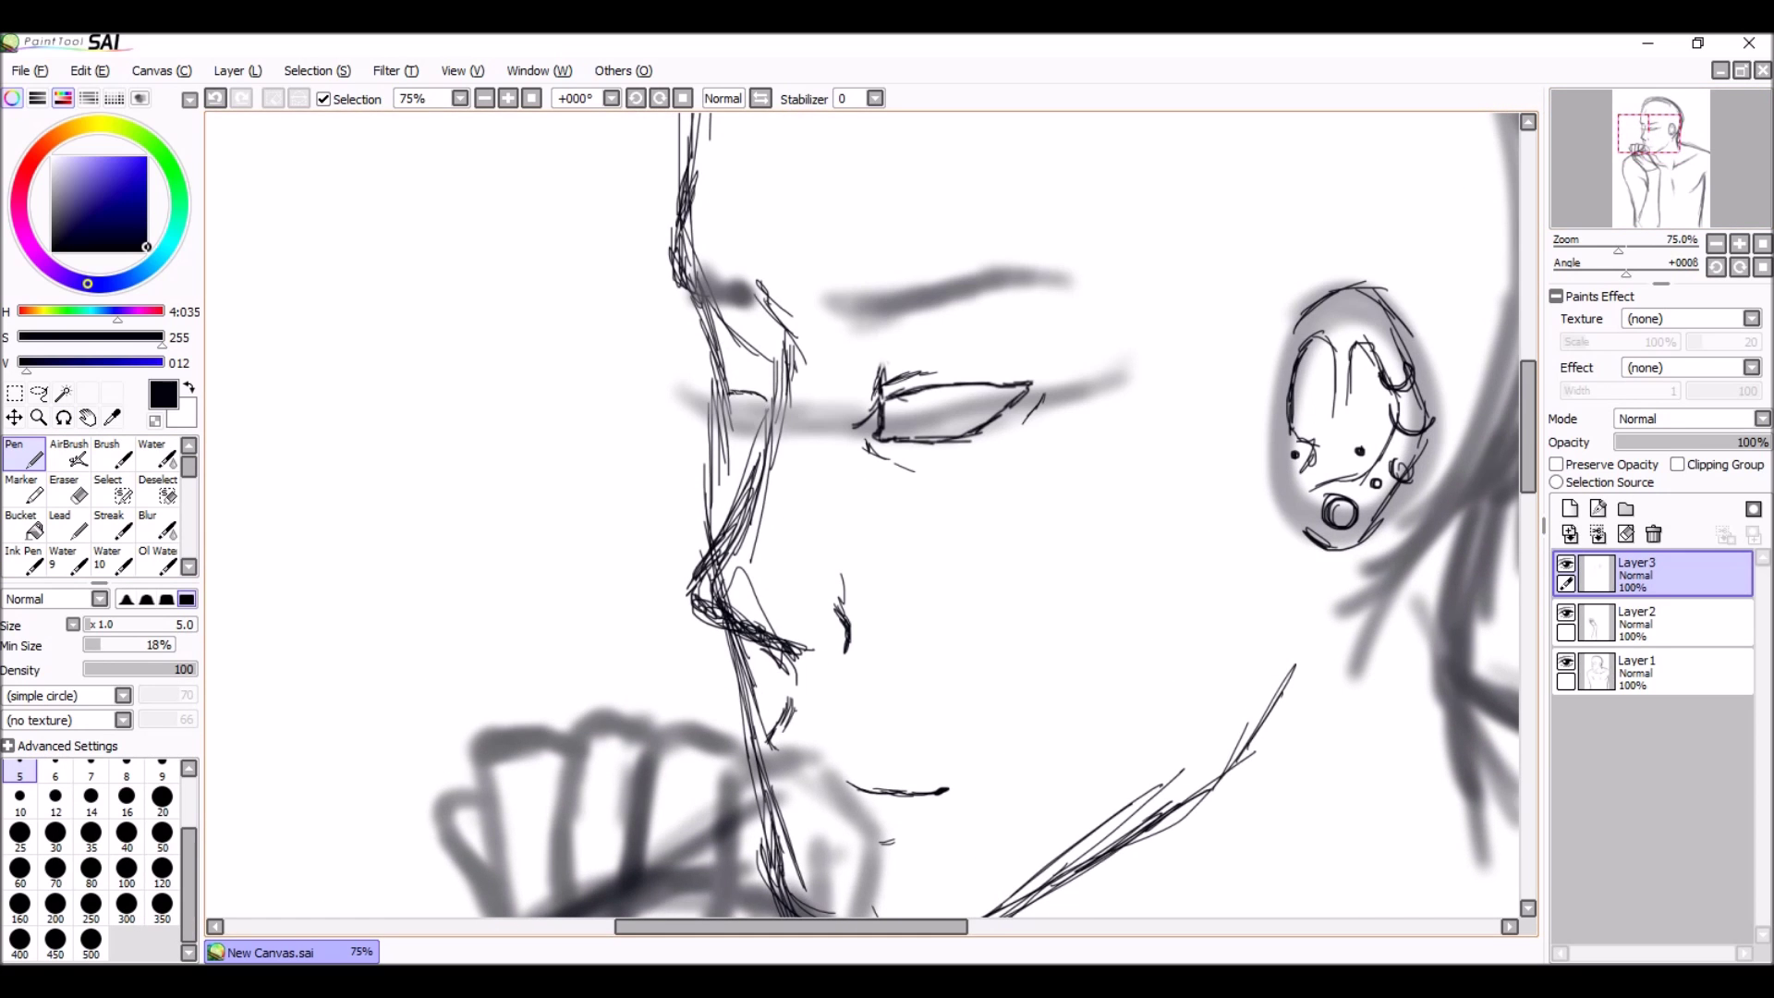
Step: Add a new layer and draw the shirt's shoulder seam and curved neckline with the Binary pen
left_click(1716, 243)
left_click(1740, 243)
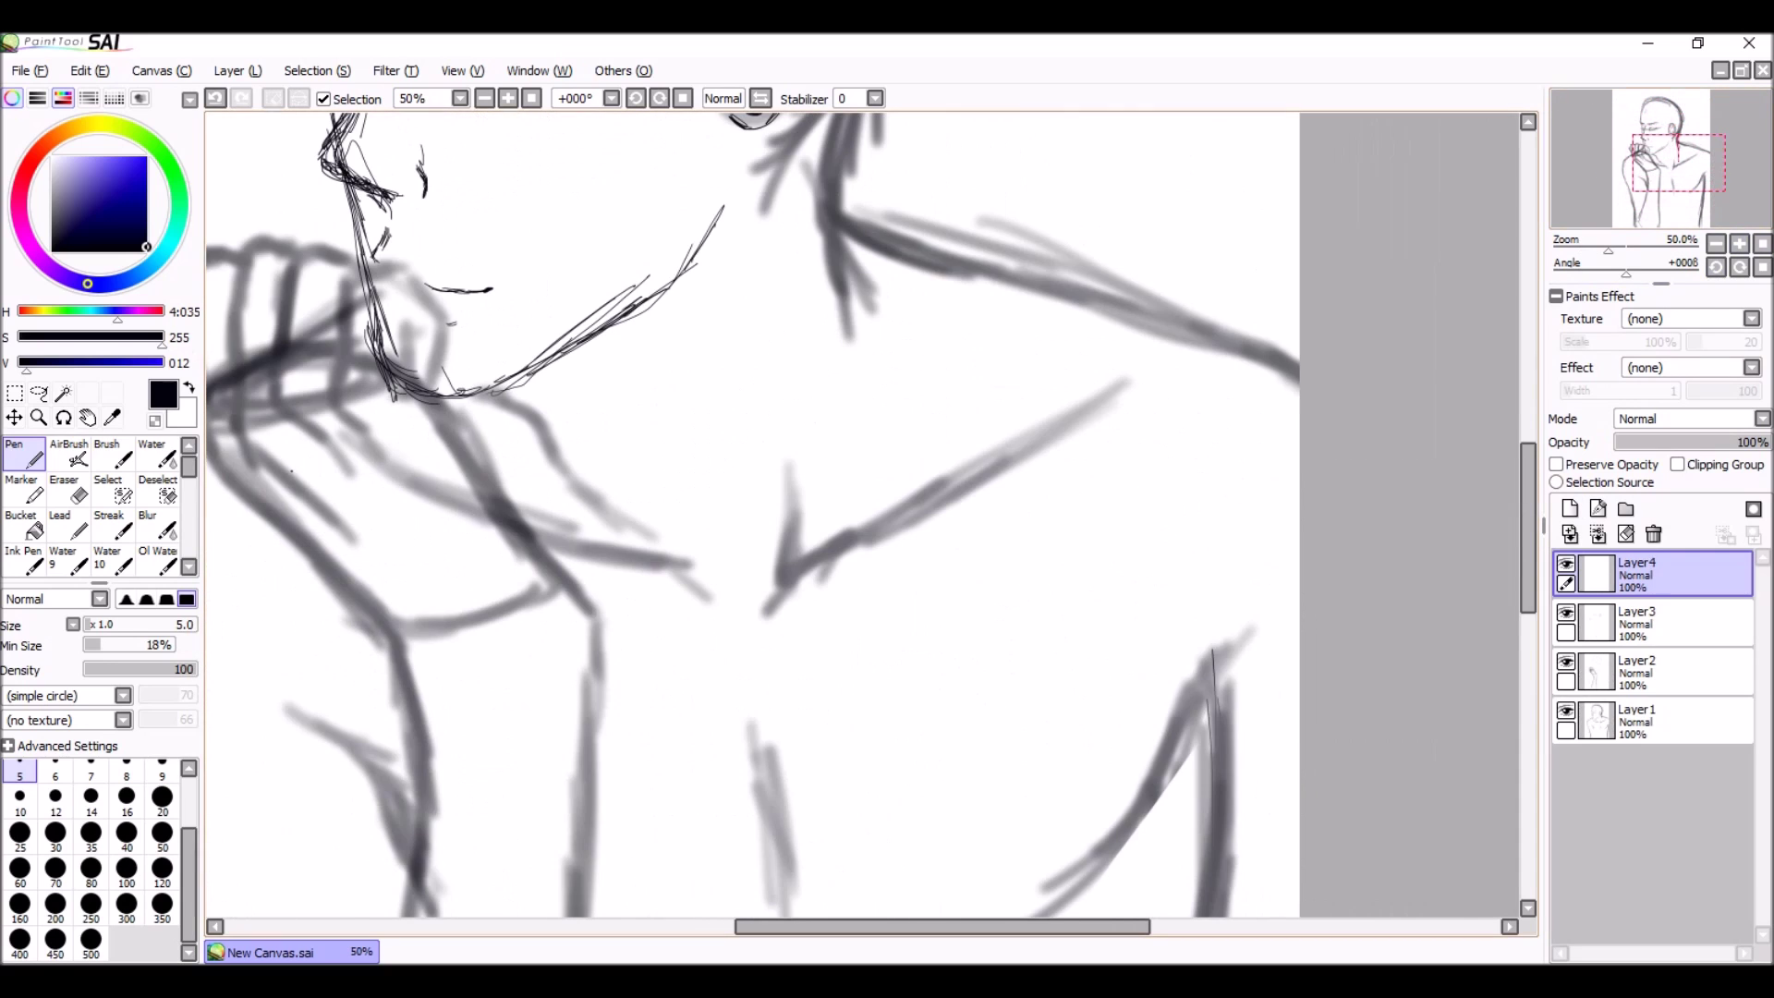
left_click(1569, 508)
left_click(28, 495)
left_click(1717, 243)
left_click(1717, 243)
left_click(21, 563)
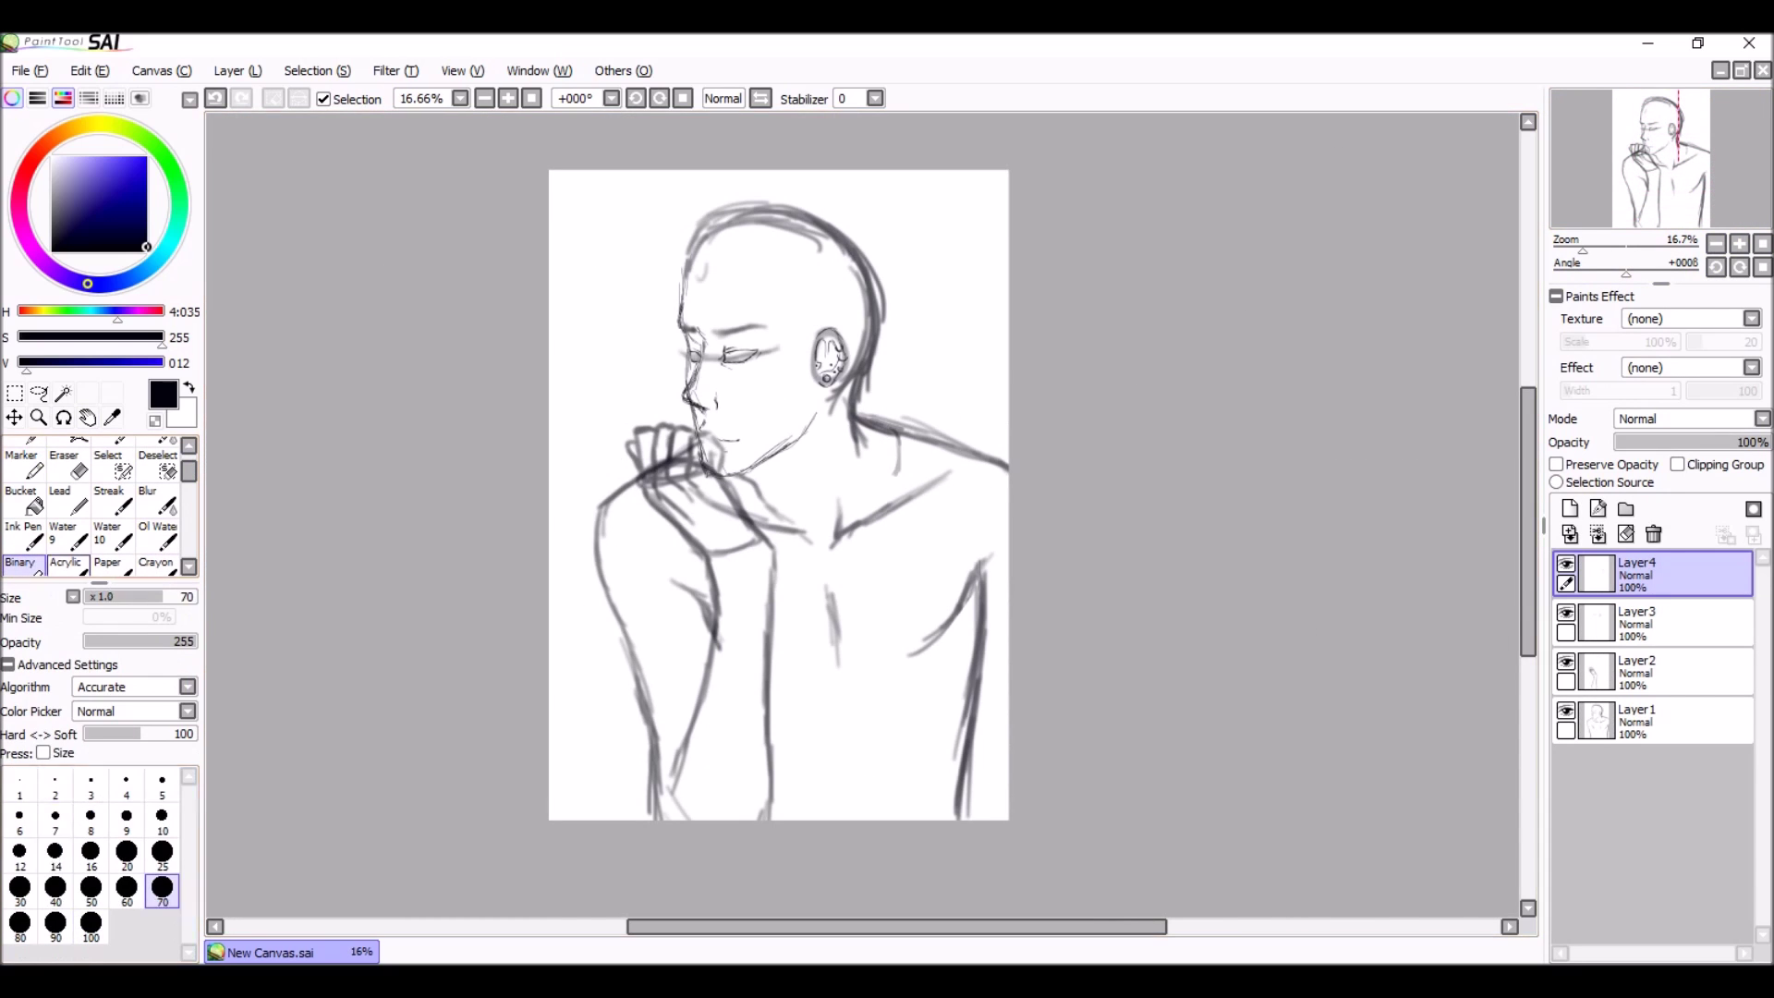
left_click_drag(878, 504, 758, 534)
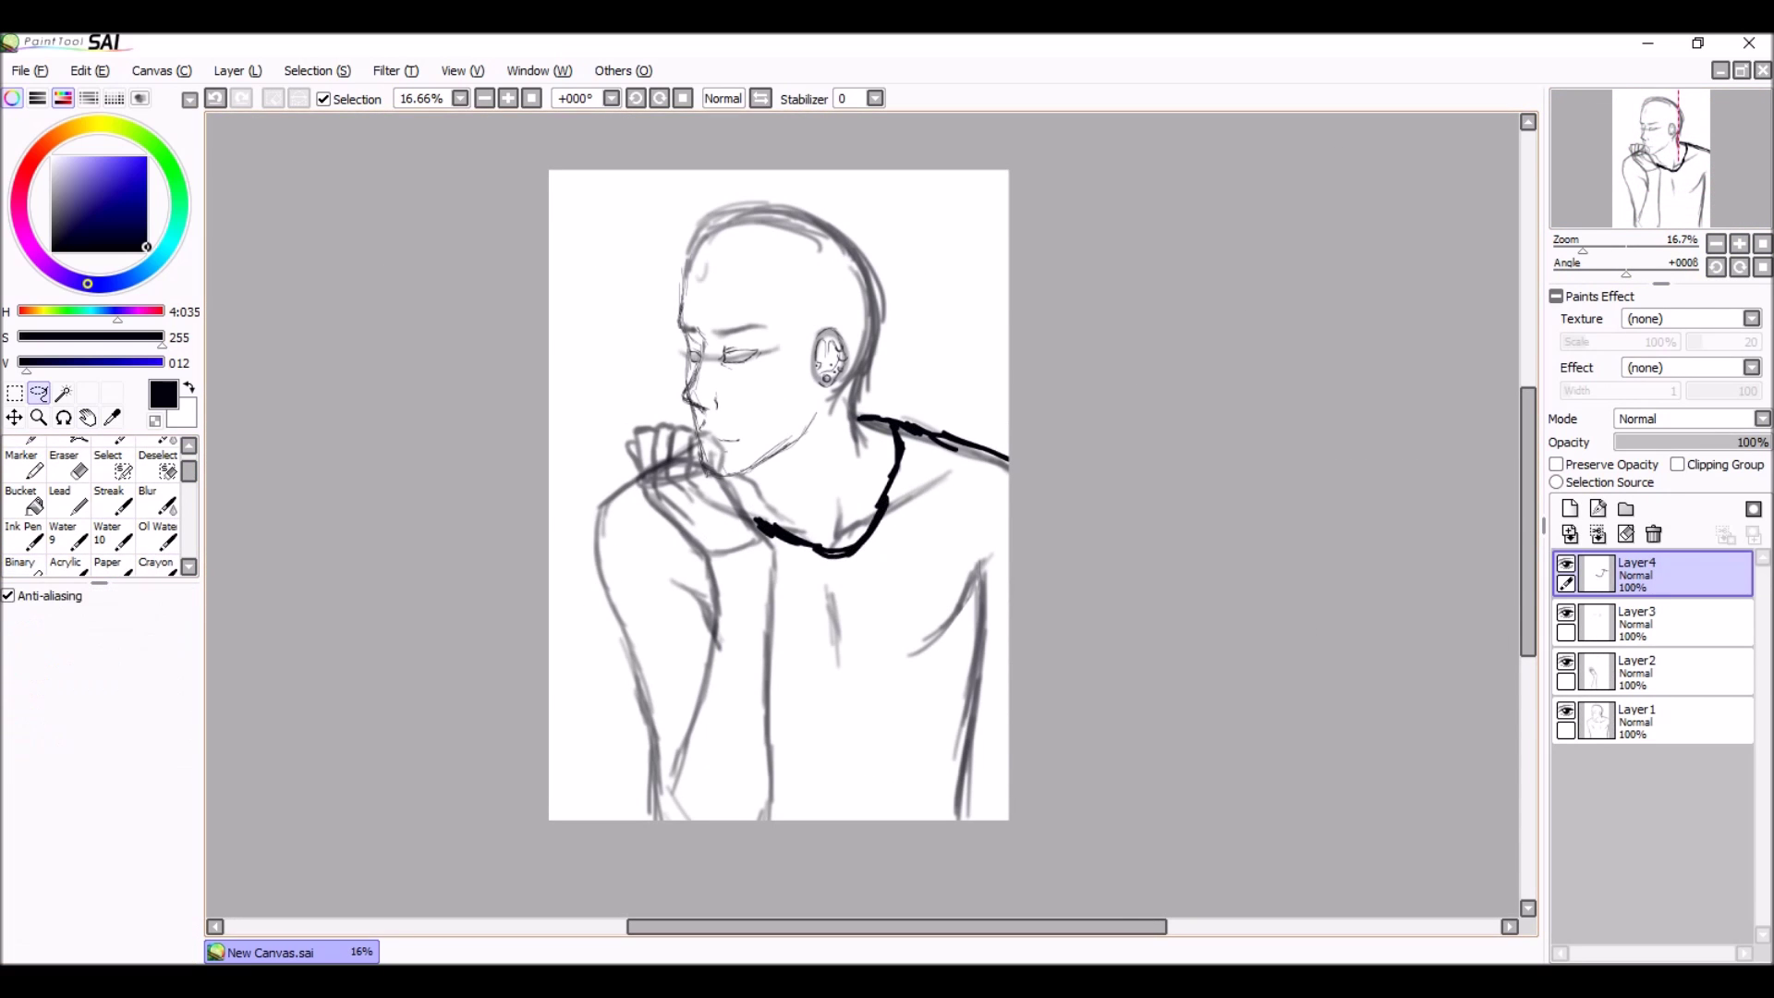
Step: Extend the neckline across to the raised forearm with the Binary pen at size 25 and undo the last stroke
key("ctrl")
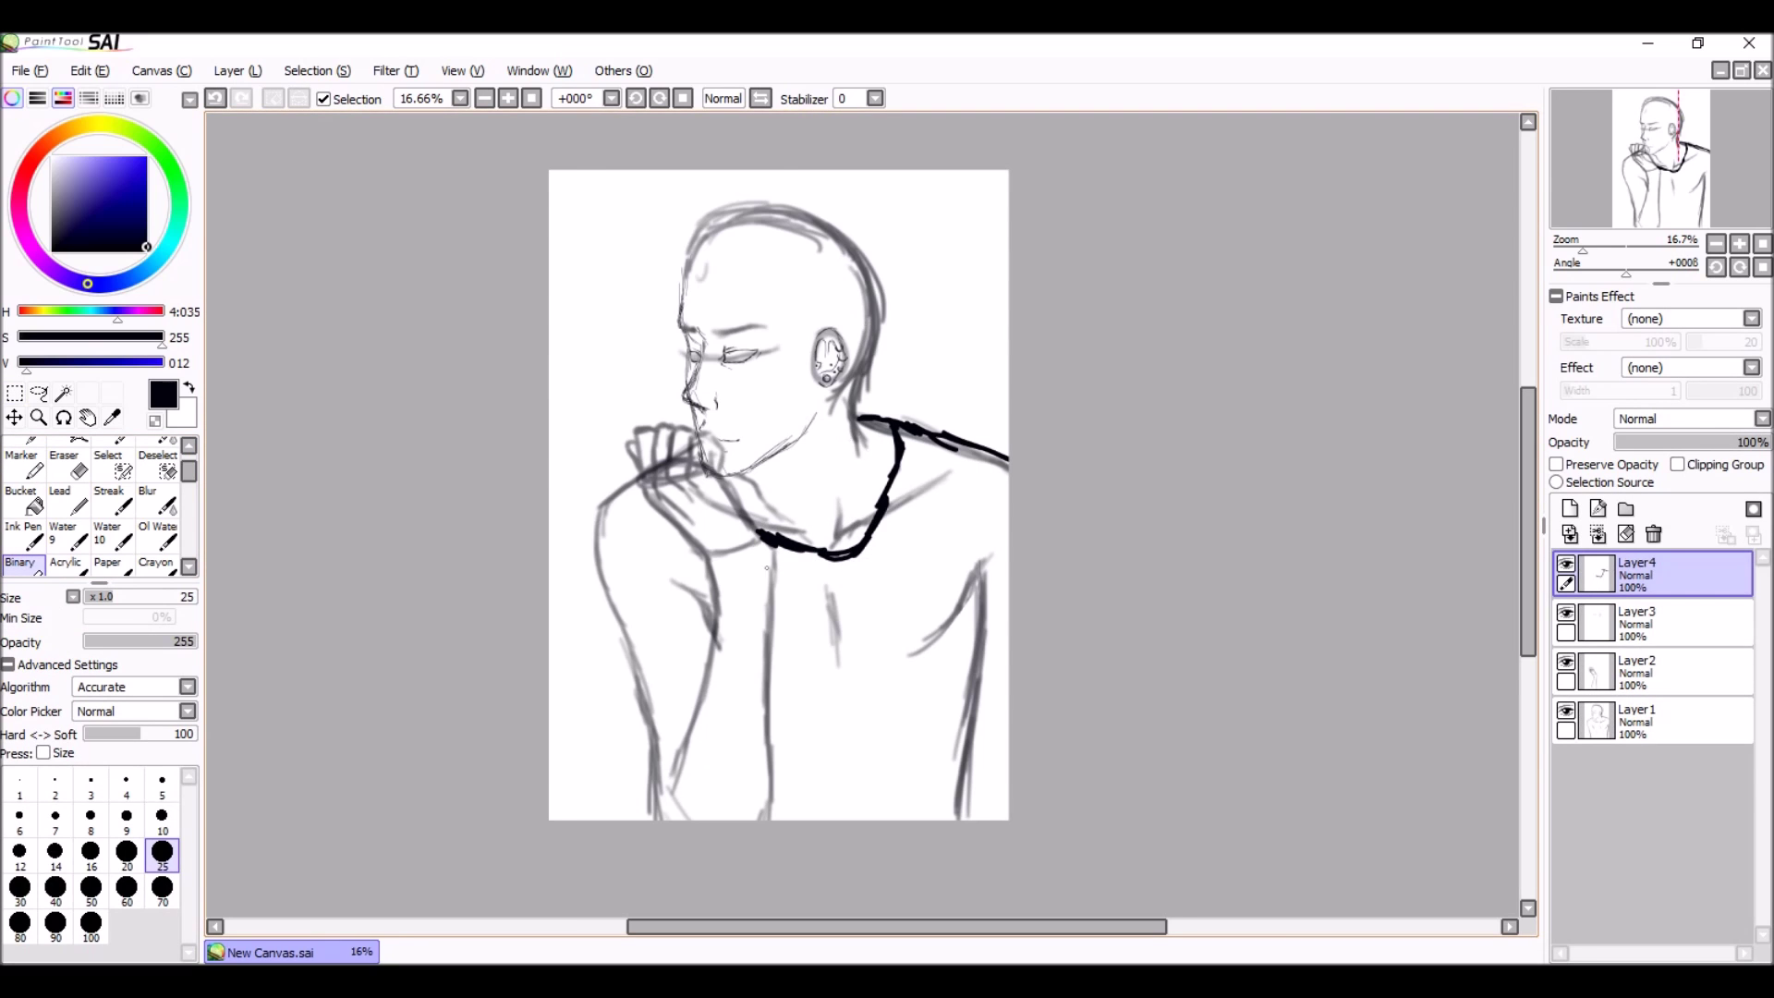
scroll(827, 582, "up", 2)
left_click_drag(723, 508, 592, 560)
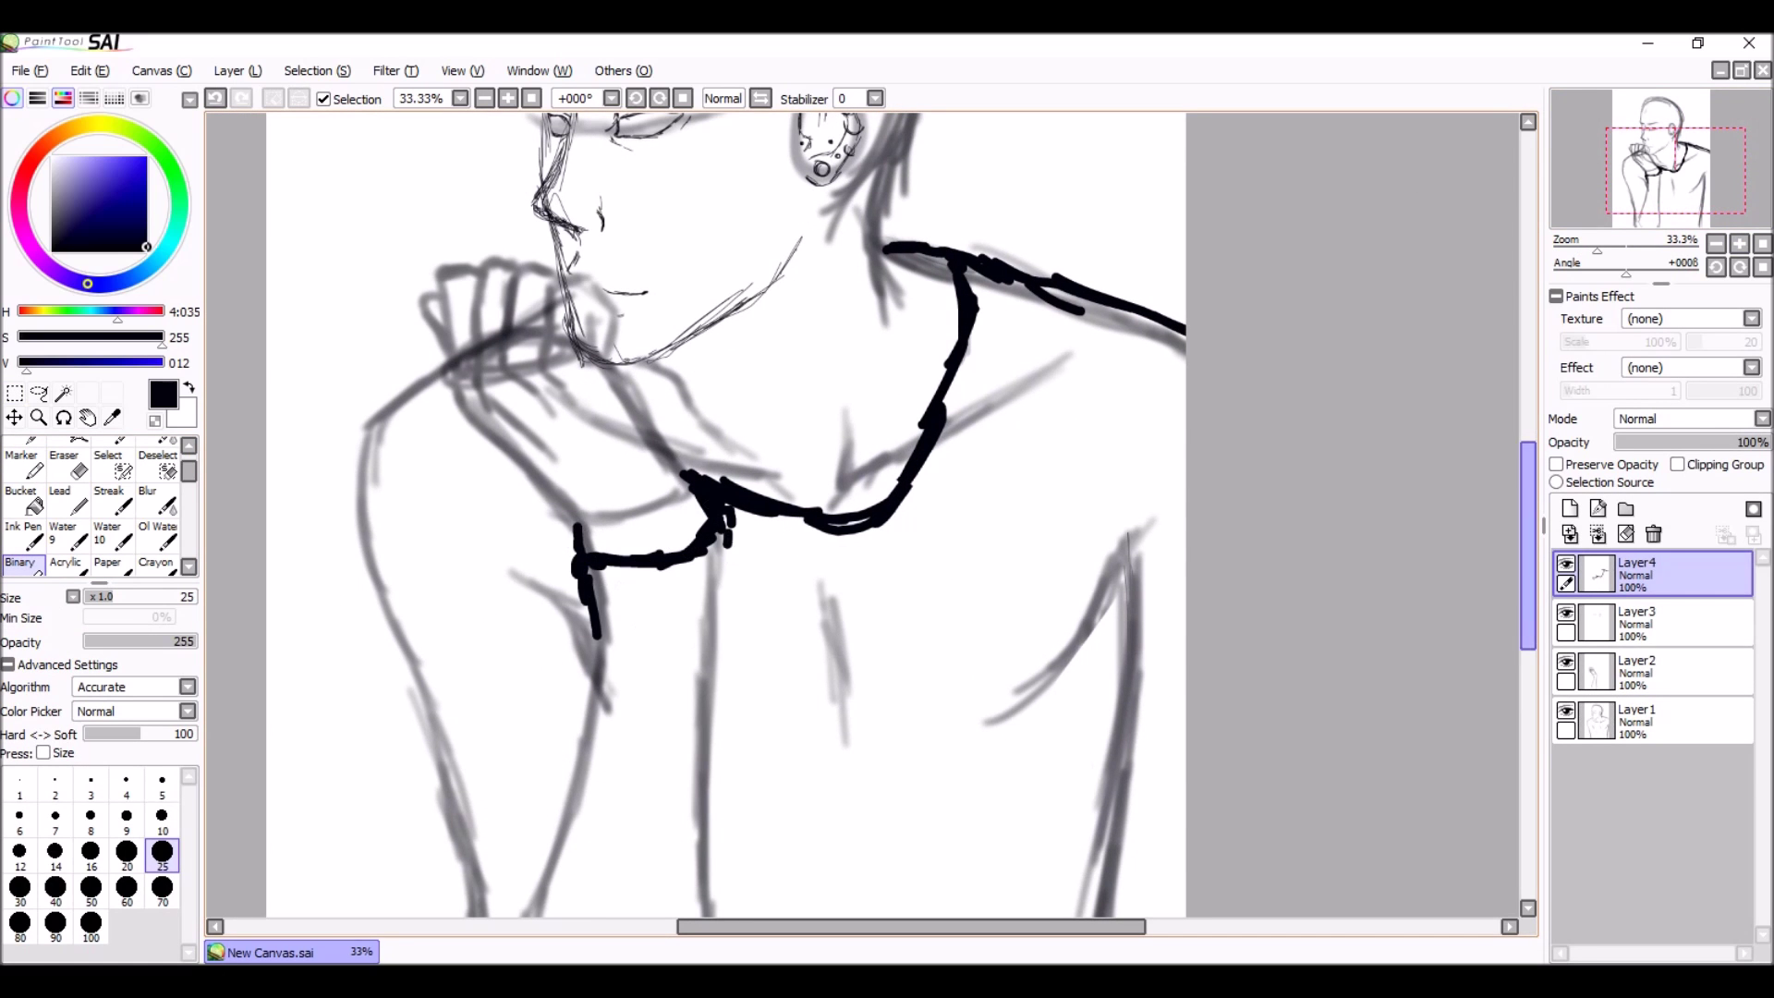
key("ctrl+z")
Step: Clear the wrist and forearm lines overlapping the shirt on Layer2, and return to Layer4 with the Binary pen
key("b")
left_click(1654, 672)
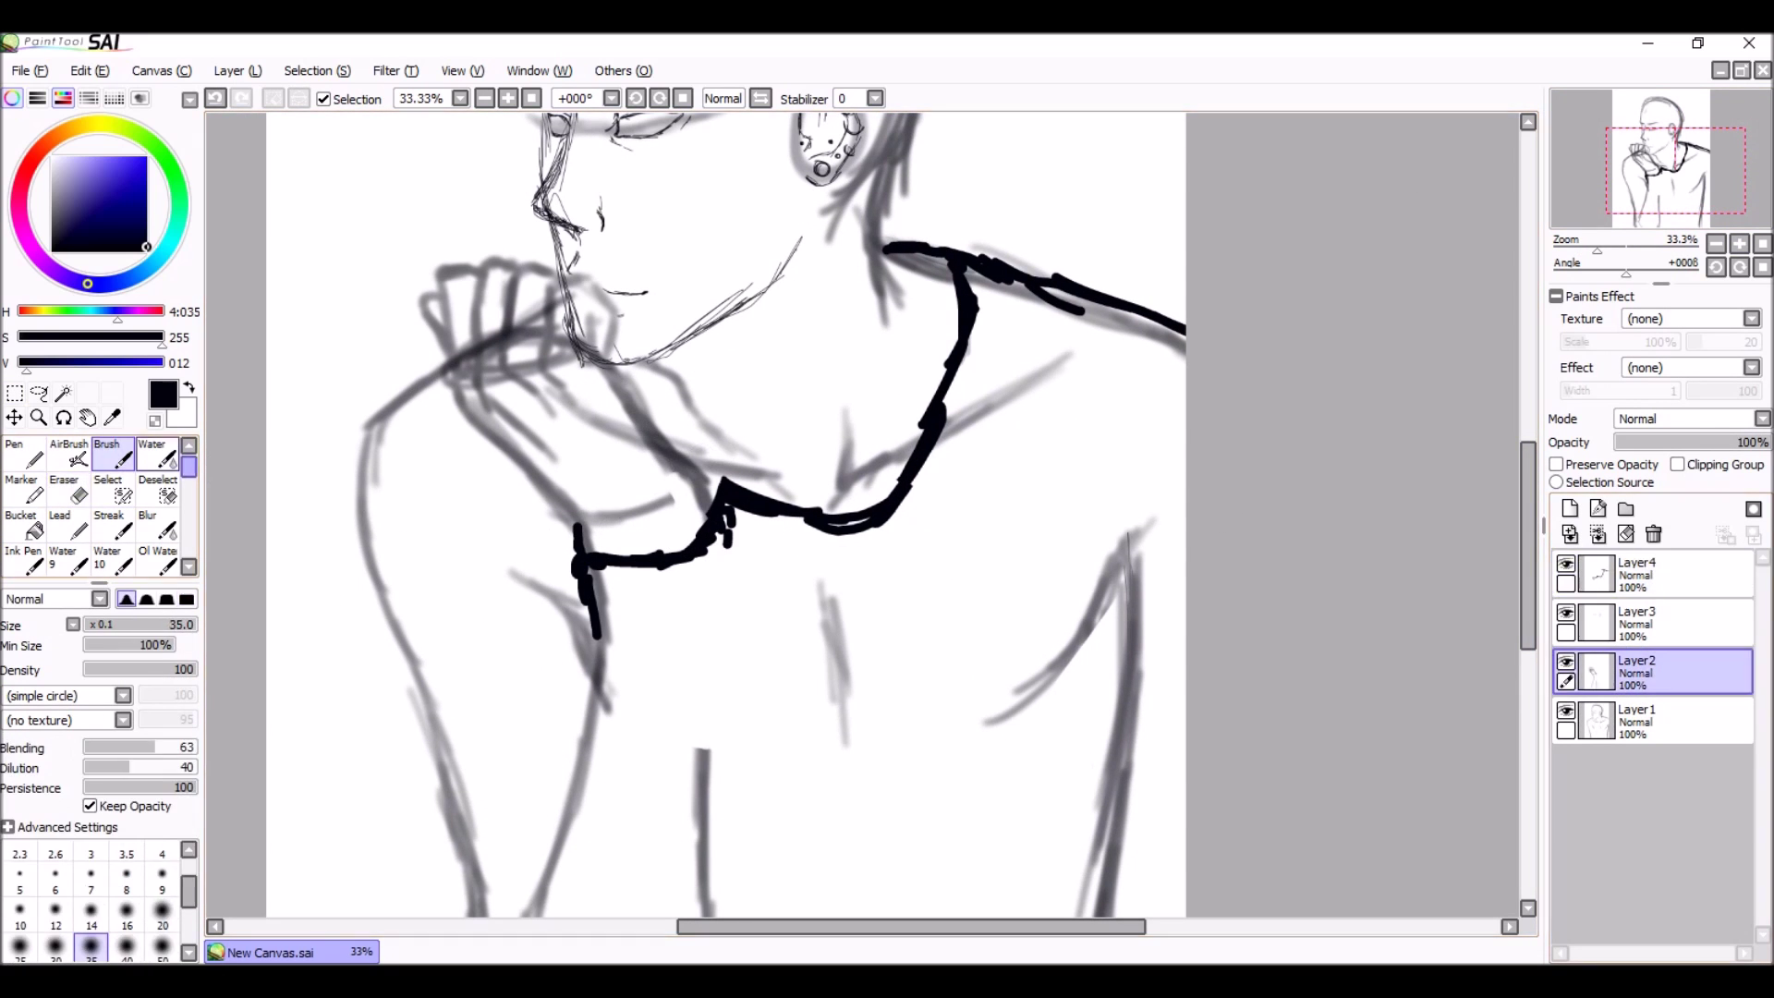
left_click(1654, 575)
key("n")
left_click_drag(1410, 520, 1450, 374)
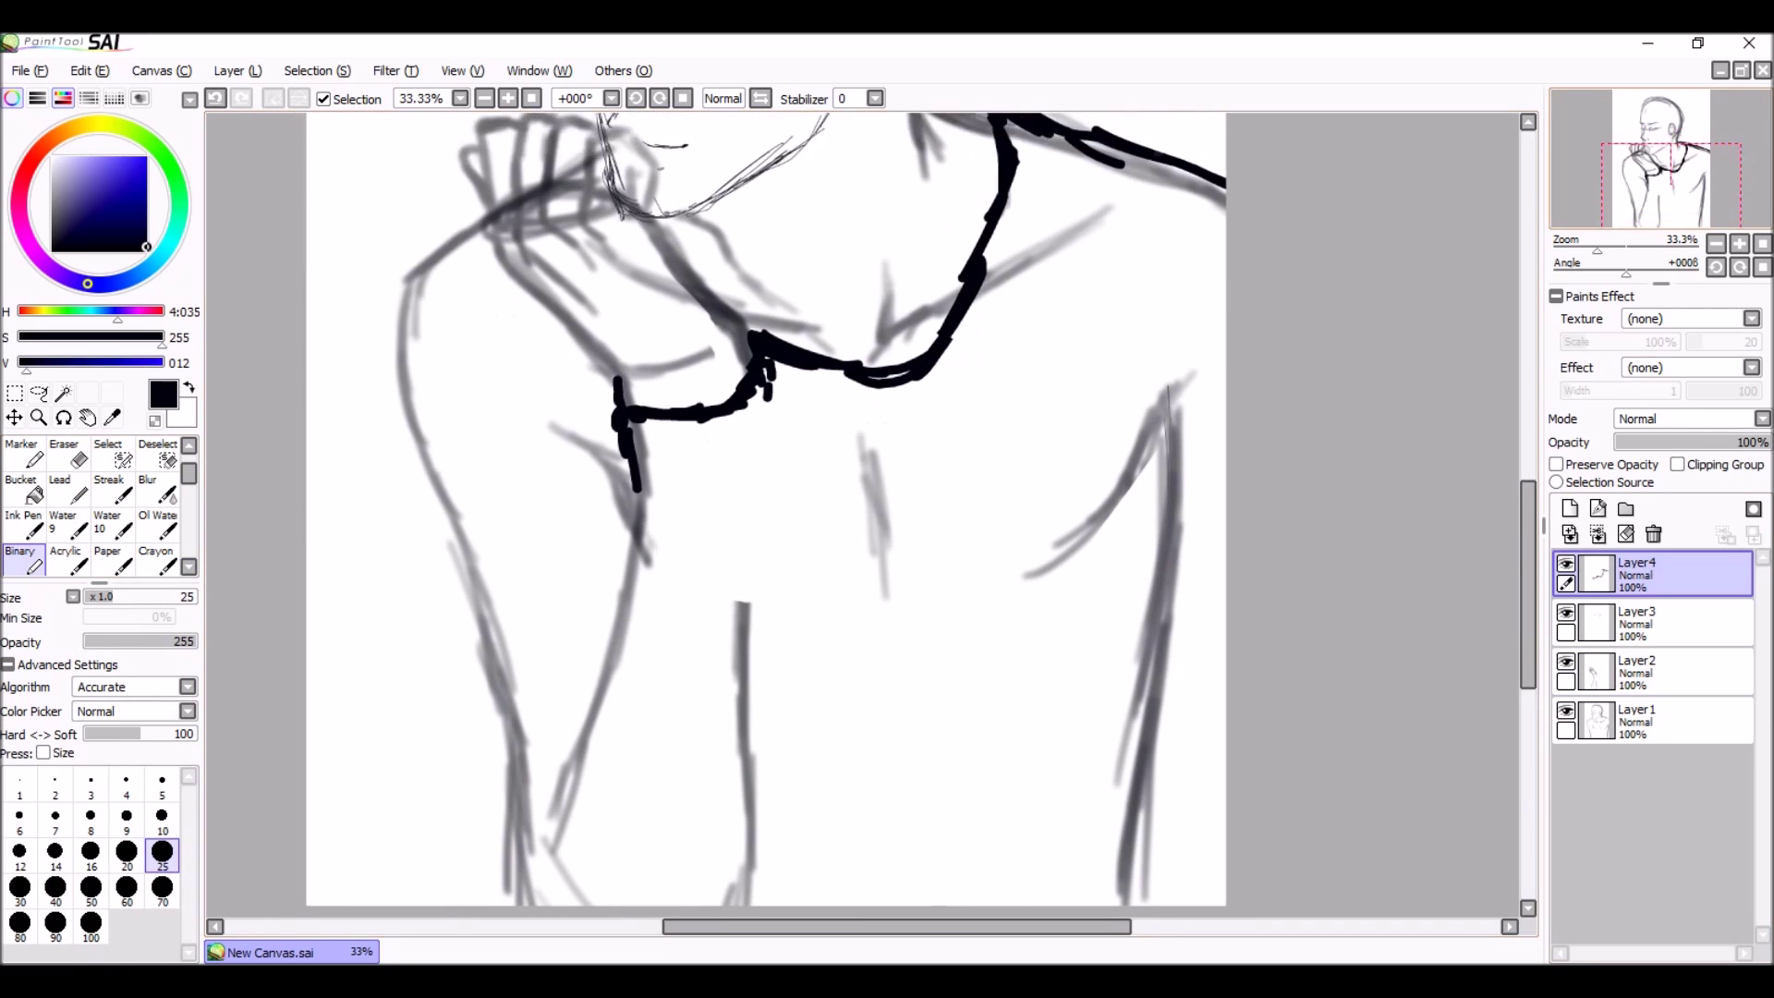
left_click_drag(869, 374, 634, 594)
Step: On a new layer, sketch long fringe strands sweeping over the forehead with the Pen at size 16 and stabilizer 8
scroll(766, 370, "up", 1)
key("n")
key("ctrl+shift+n")
left_click(875, 98)
left_click(850, 260)
left_click_drag(455, 261, 412, 338)
scroll(647, 462, "up", 1)
mouse_move(766, 342)
left_mouse_down()
mouse_move(721, 545)
mouse_move(642, 596)
left_mouse_up()
mouse_move(716, 351)
left_mouse_down()
mouse_move(380, 665)
mouse_move(462, 578)
left_mouse_up()
left_click_drag(513, 240, 324, 545)
left_click_drag(739, 554, 799, 444)
left_click_drag(572, 186, 412, 582)
left_click_drag(629, 222, 392, 651)
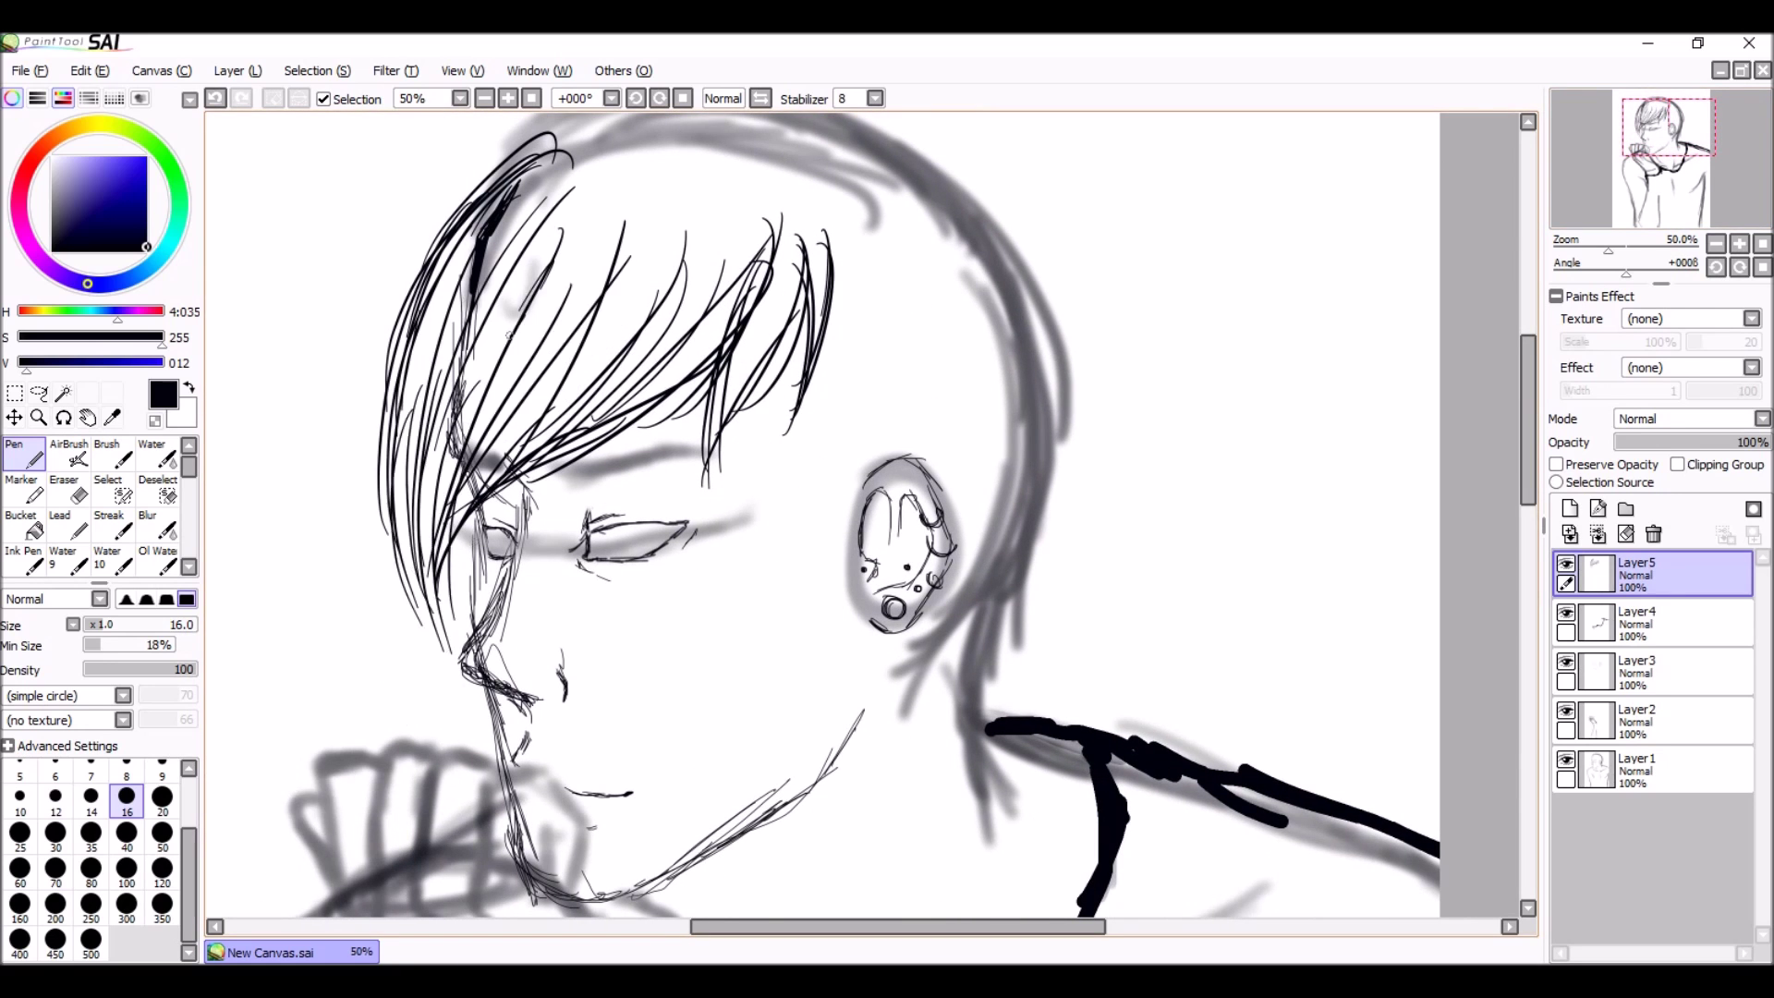
Step: Sketch the outline of the hair behind the head and the strands hanging in front of the ear
left_click_drag(924, 462, 854, 511)
left_click_drag(934, 208, 1049, 508)
left_click_drag(1100, 434, 1003, 804)
left_click_drag(785, 337, 753, 730)
left_click_drag(836, 397, 748, 744)
left_click_drag(846, 425, 804, 647)
left_click_drag(935, 556, 1041, 405)
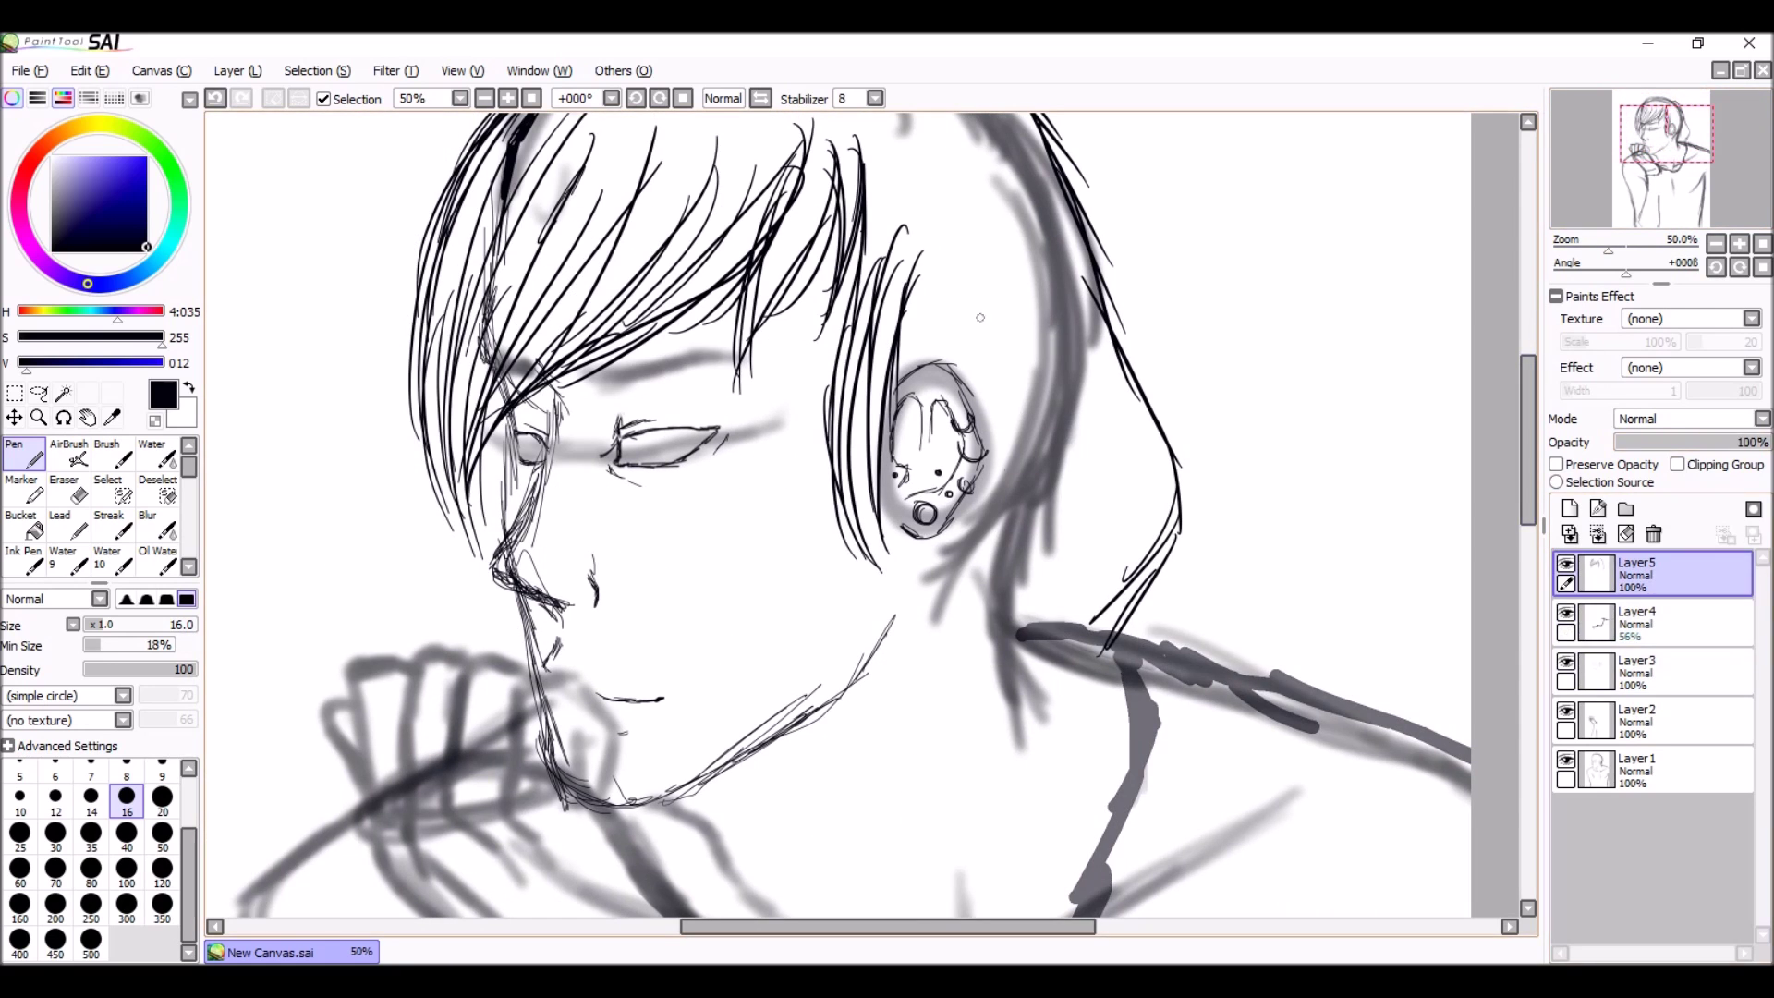
Step: Sketch the braid falling from the nape over the shoulder and adjust its placement with a transform
left_click_drag(1097, 712, 1026, 767)
left_click_drag(990, 717, 1100, 449)
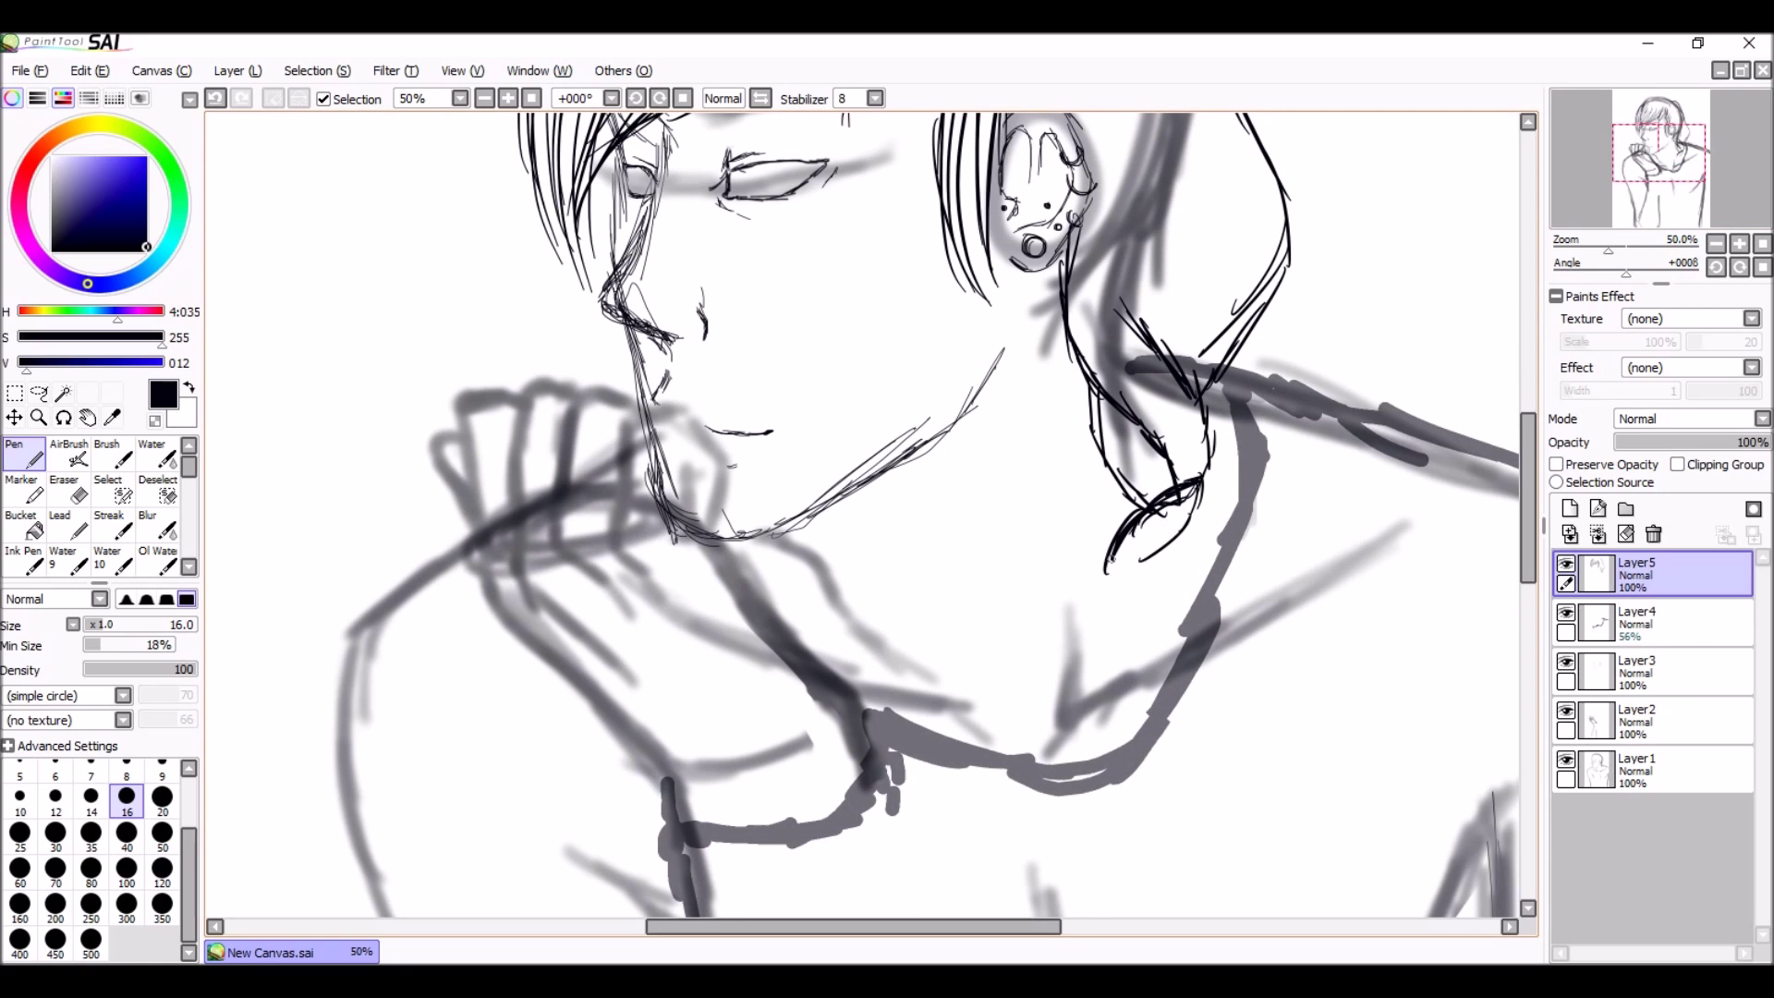
left_click_drag(1062, 692, 942, 567)
left_click_drag(924, 231, 933, 242)
key("ctrl+t")
mouse_move(931, 594)
left_mouse_down()
mouse_move(906, 573)
mouse_move(861, 589)
left_mouse_up()
key("Return")
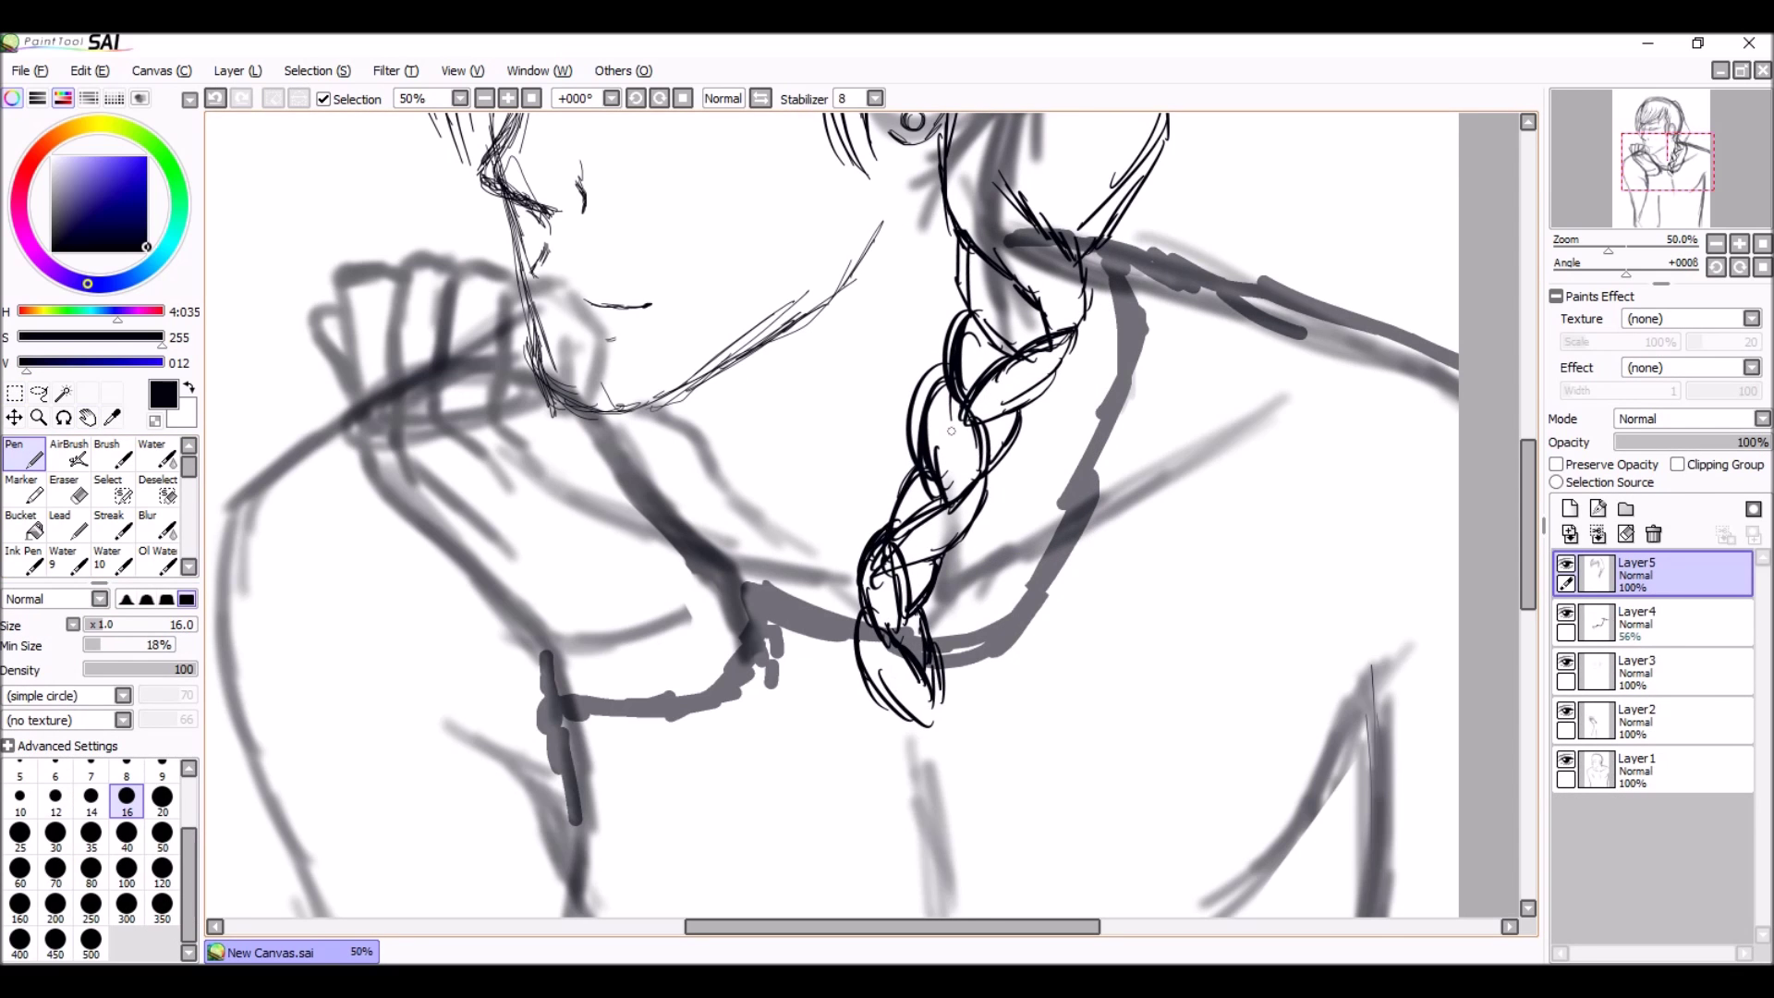
Step: Draw the braid's lower end with a hair tie and a pointed tuft of loose strands
left_click_drag(1092, 435, 1137, 325)
mouse_move(1062, 651)
left_mouse_down()
mouse_move(961, 887)
mouse_move(998, 855)
left_mouse_up()
left_click_drag(1063, 665, 979, 896)
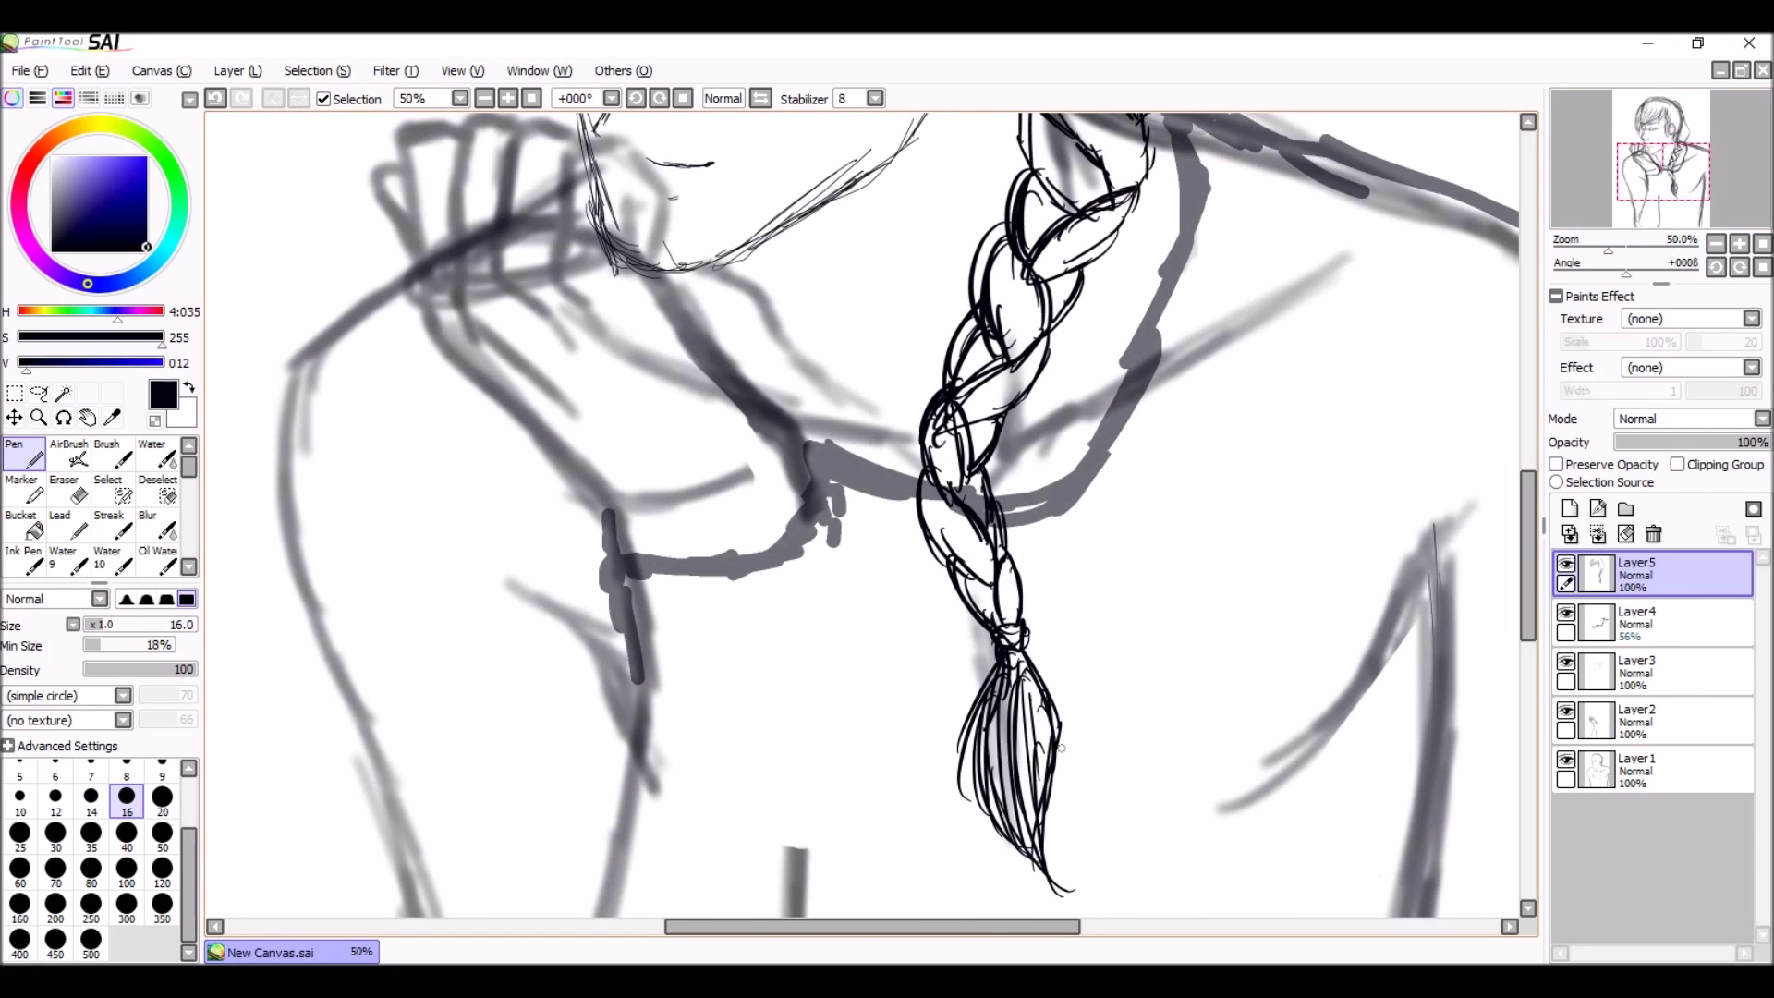
Step: Sketch the hair contour over the crown and fill the back of the head with long strands
left_click_drag(924, 231, 939, 887)
left_click_drag(924, 346, 721, 268)
left_click_drag(826, 277, 582, 293)
left_click_drag(712, 268, 453, 324)
left_click_drag(638, 291, 416, 517)
left_click_drag(931, 733, 813, 634)
left_click_drag(924, 388, 878, 739)
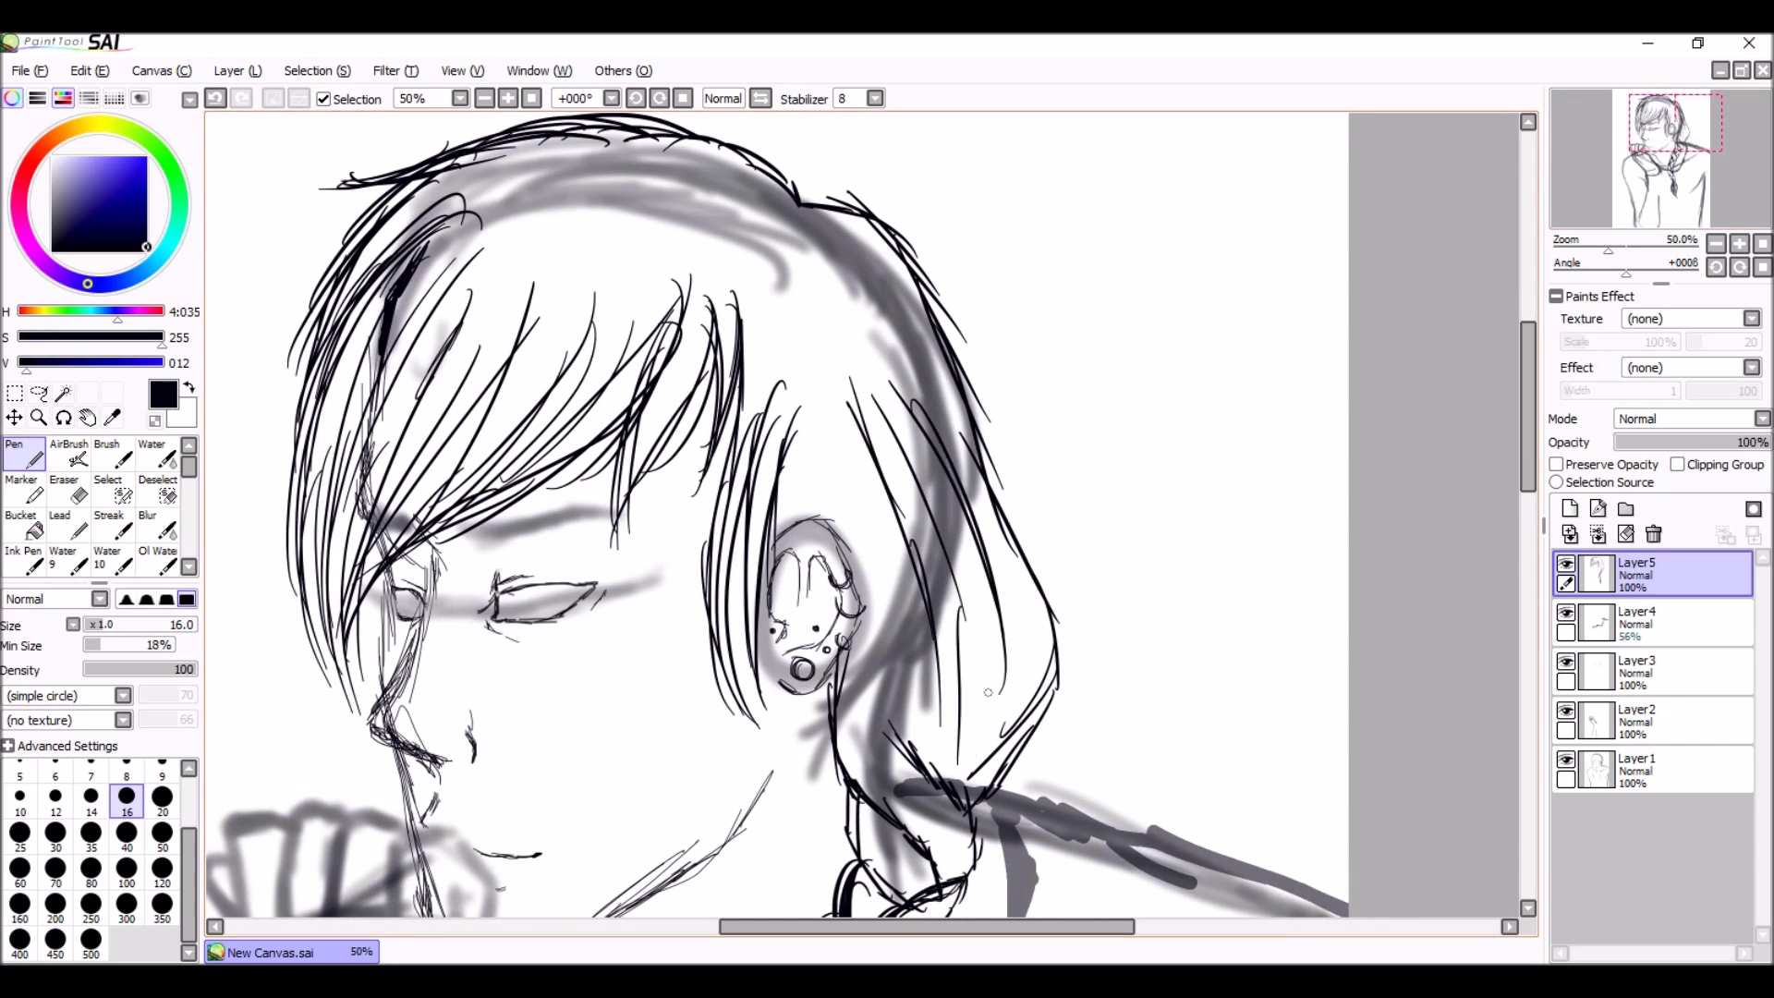
left_click_drag(970, 333, 859, 767)
left_click_drag(813, 633, 793, 376)
Step: Sketch loose wavy hair flowing out behind the raised hand and arm, and erase where it crosses the fingers
key("minus")
left_click_drag(750, 490, 929, 490)
left_click_drag(703, 665, 682, 573)
mouse_move(753, 563)
left_mouse_down()
mouse_move(735, 665)
mouse_move(638, 739)
left_mouse_up()
left_click_drag(785, 647, 693, 822)
key("e")
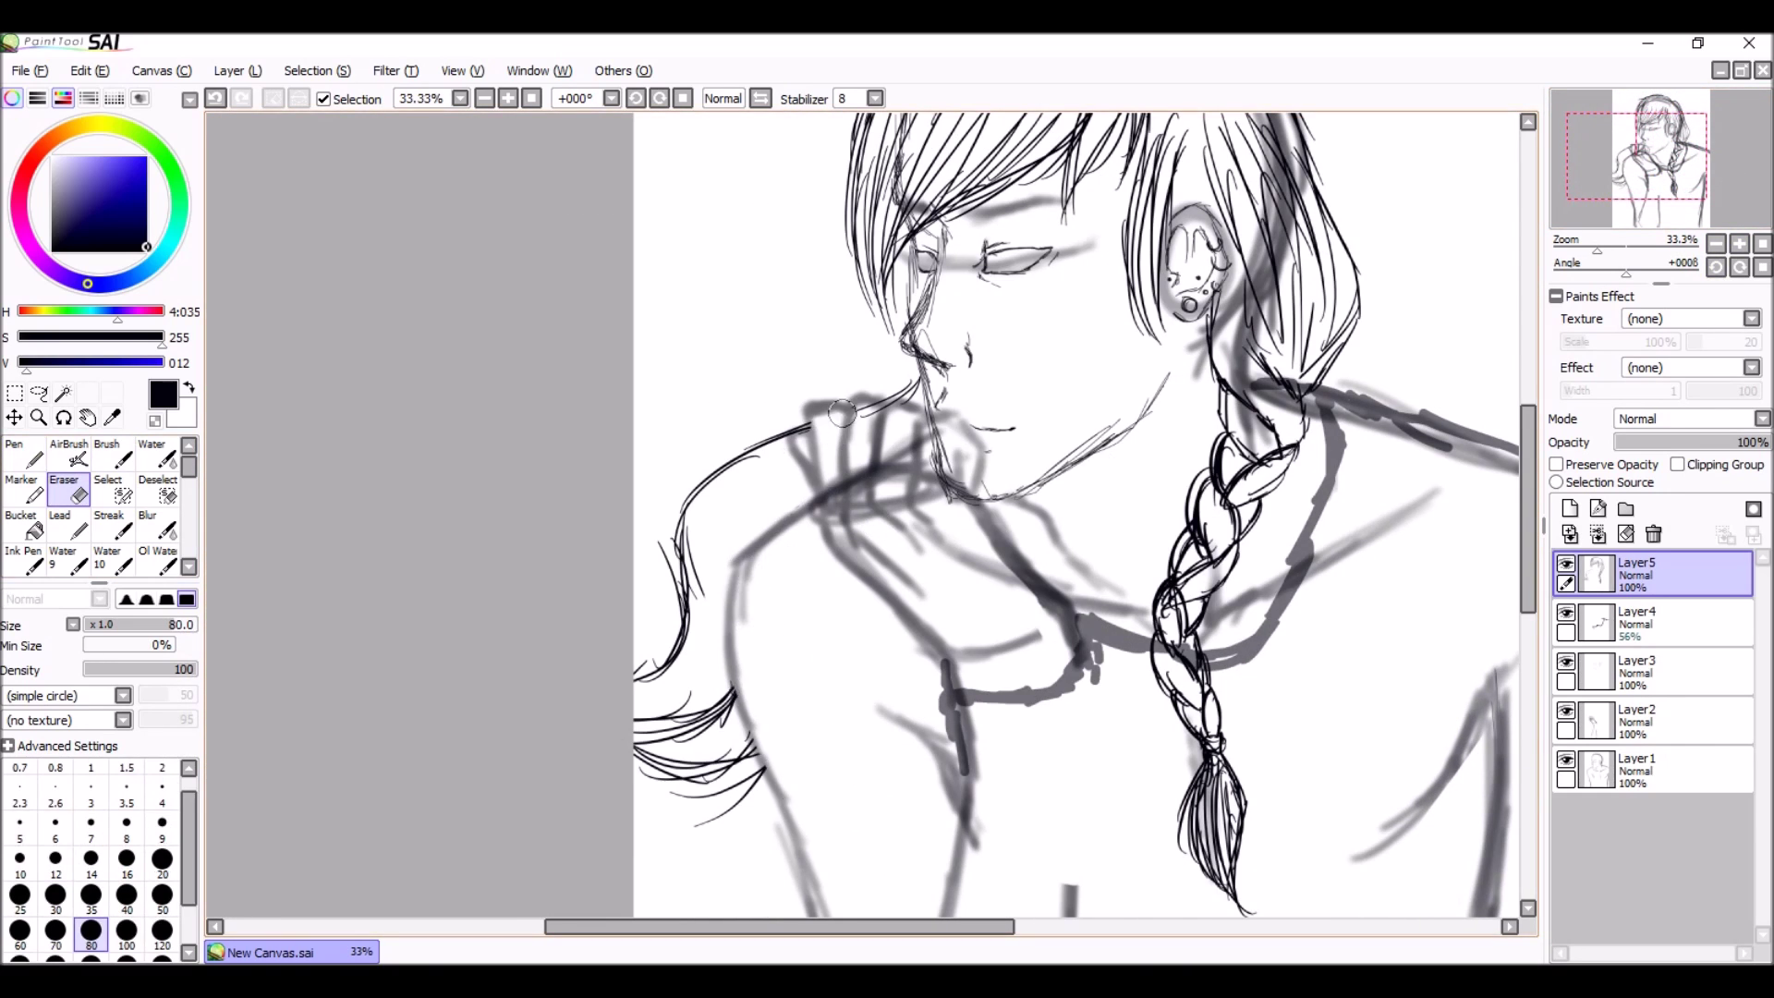
Step: Group all sketch layers in a new folder, lower the folder's opacity to 22% and add a new layer above it
key("minus")
left_click(1627, 508)
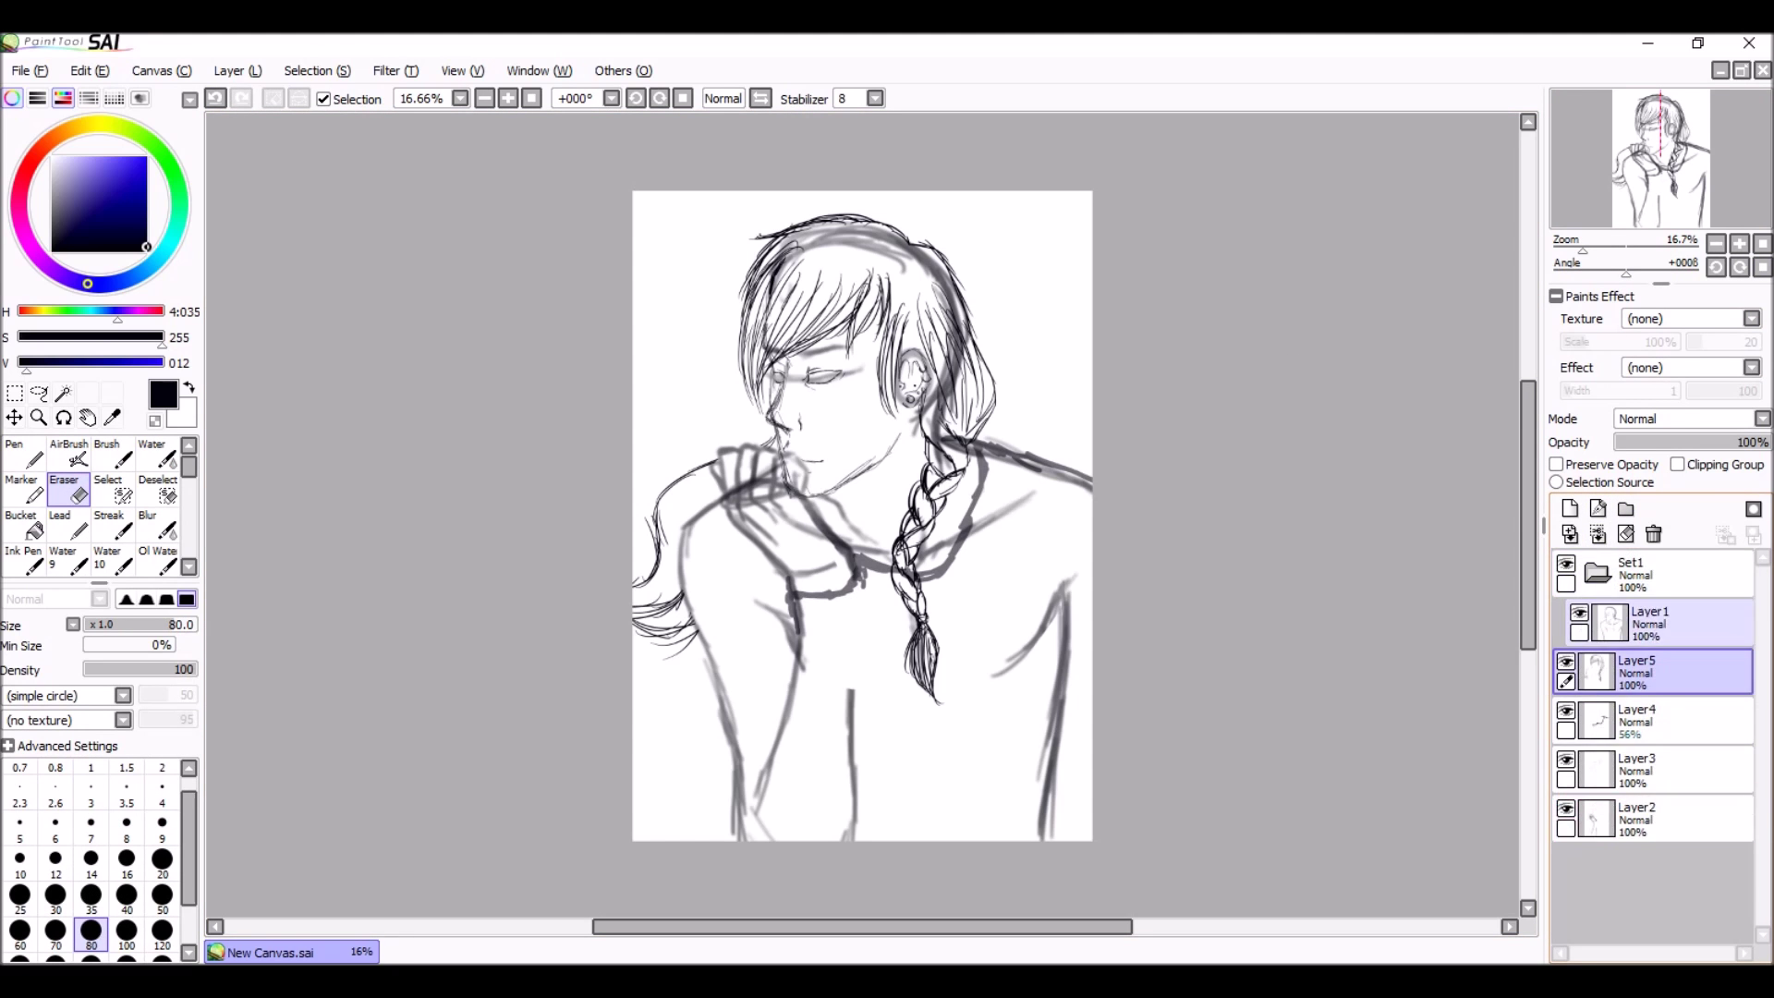
left_click(1570, 508)
left_click_drag(1645, 624, 1645, 559)
left_click(1597, 621)
left_click_drag(1760, 442, 1649, 442)
left_click(1654, 573)
Step: Ink the nose profile, nostril and ear outline with the Pen at size 9 and stabilizer S-7
key("plus")
key("plus")
key("plus")
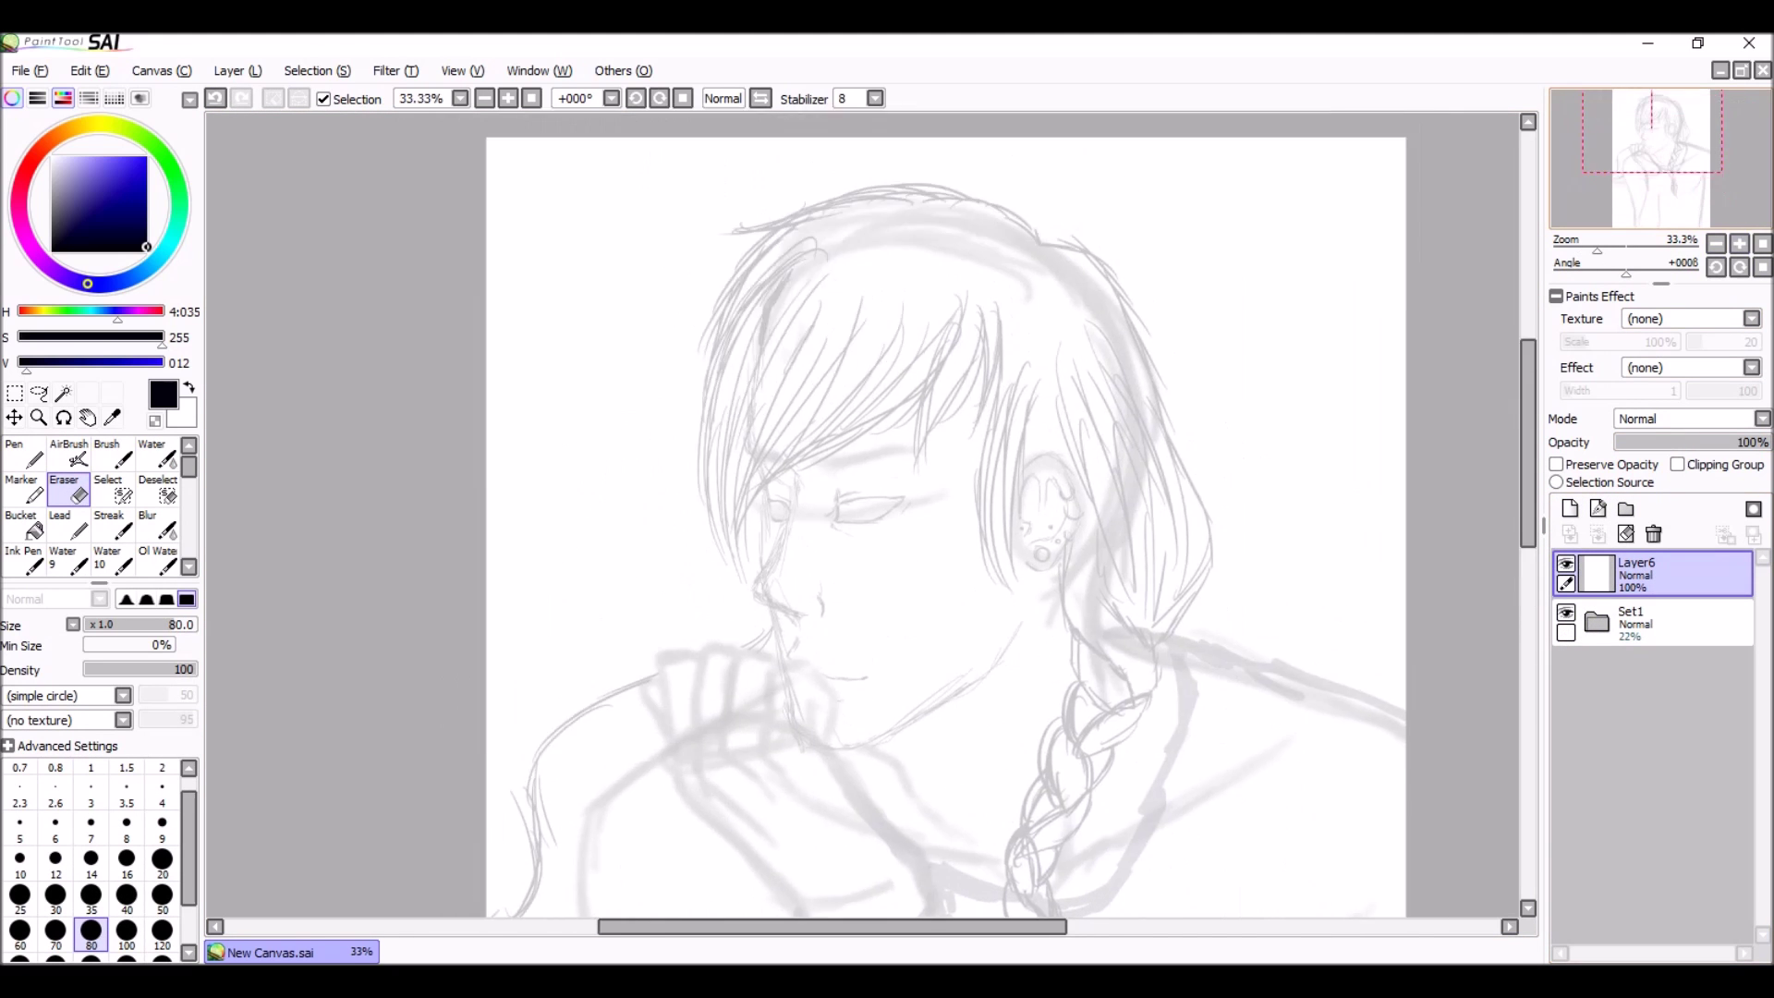
key("n")
key("plus")
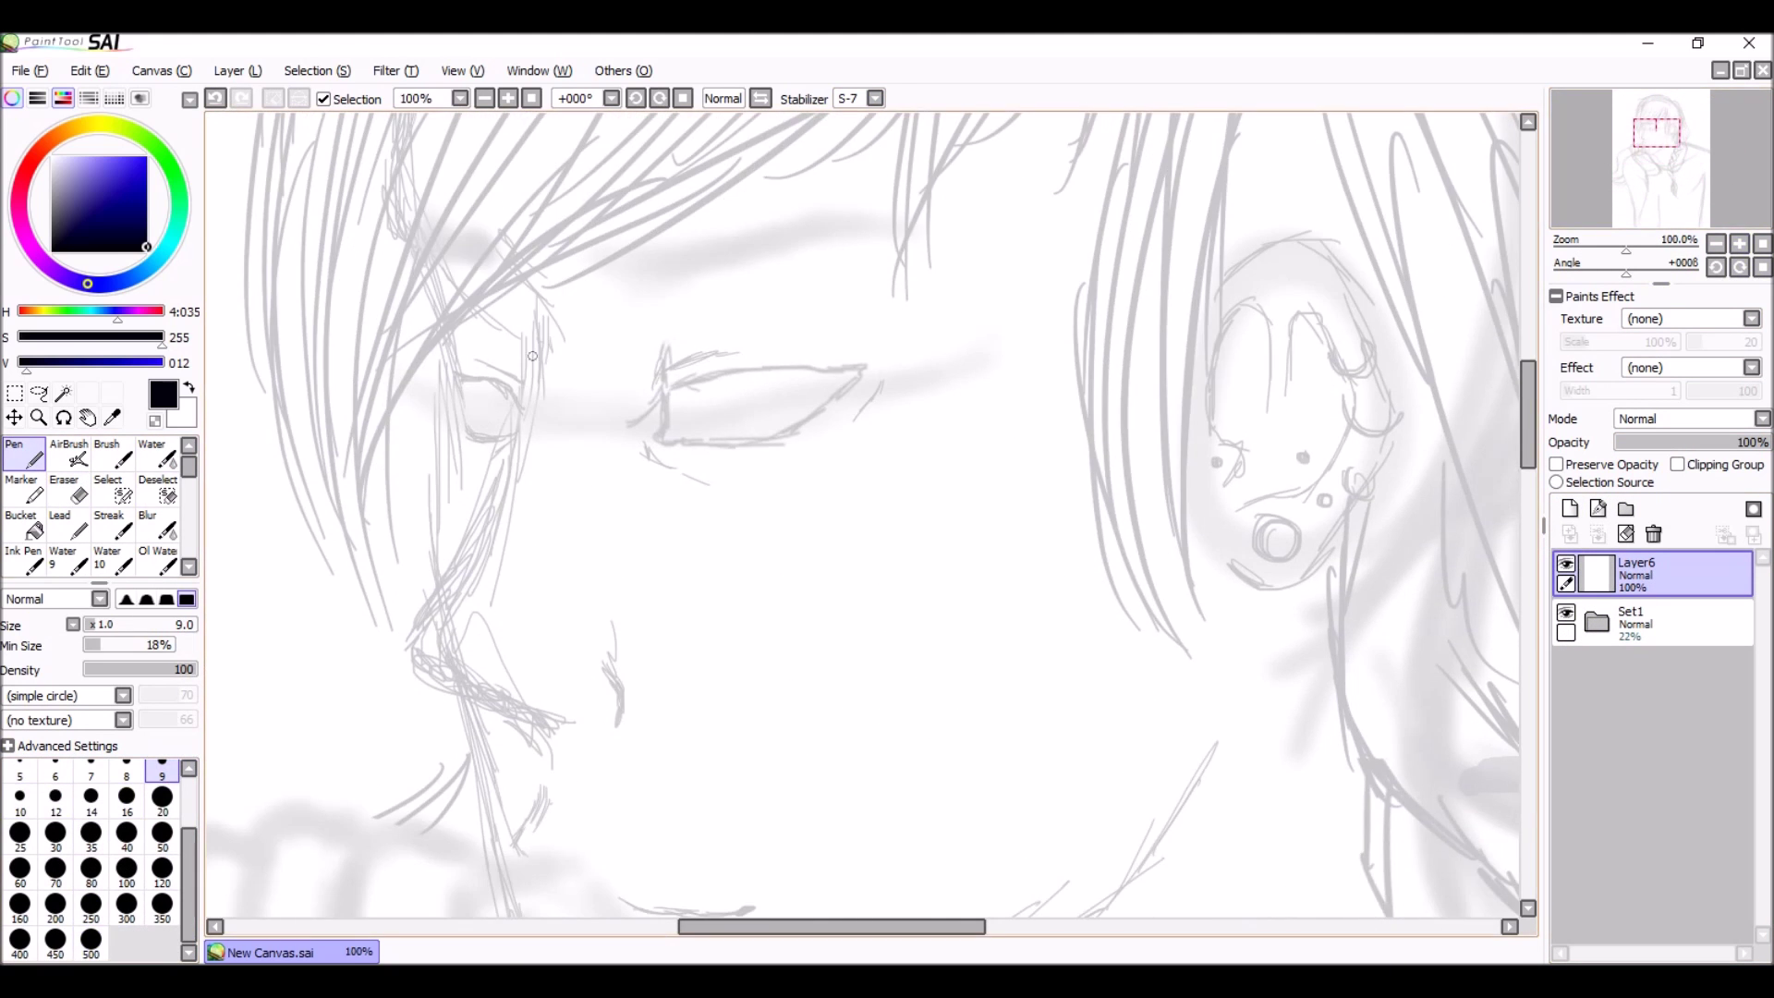
left_click_drag(617, 720, 607, 668)
left_click_drag(1217, 289, 995, 382)
left_click_drag(974, 667, 1315, 477)
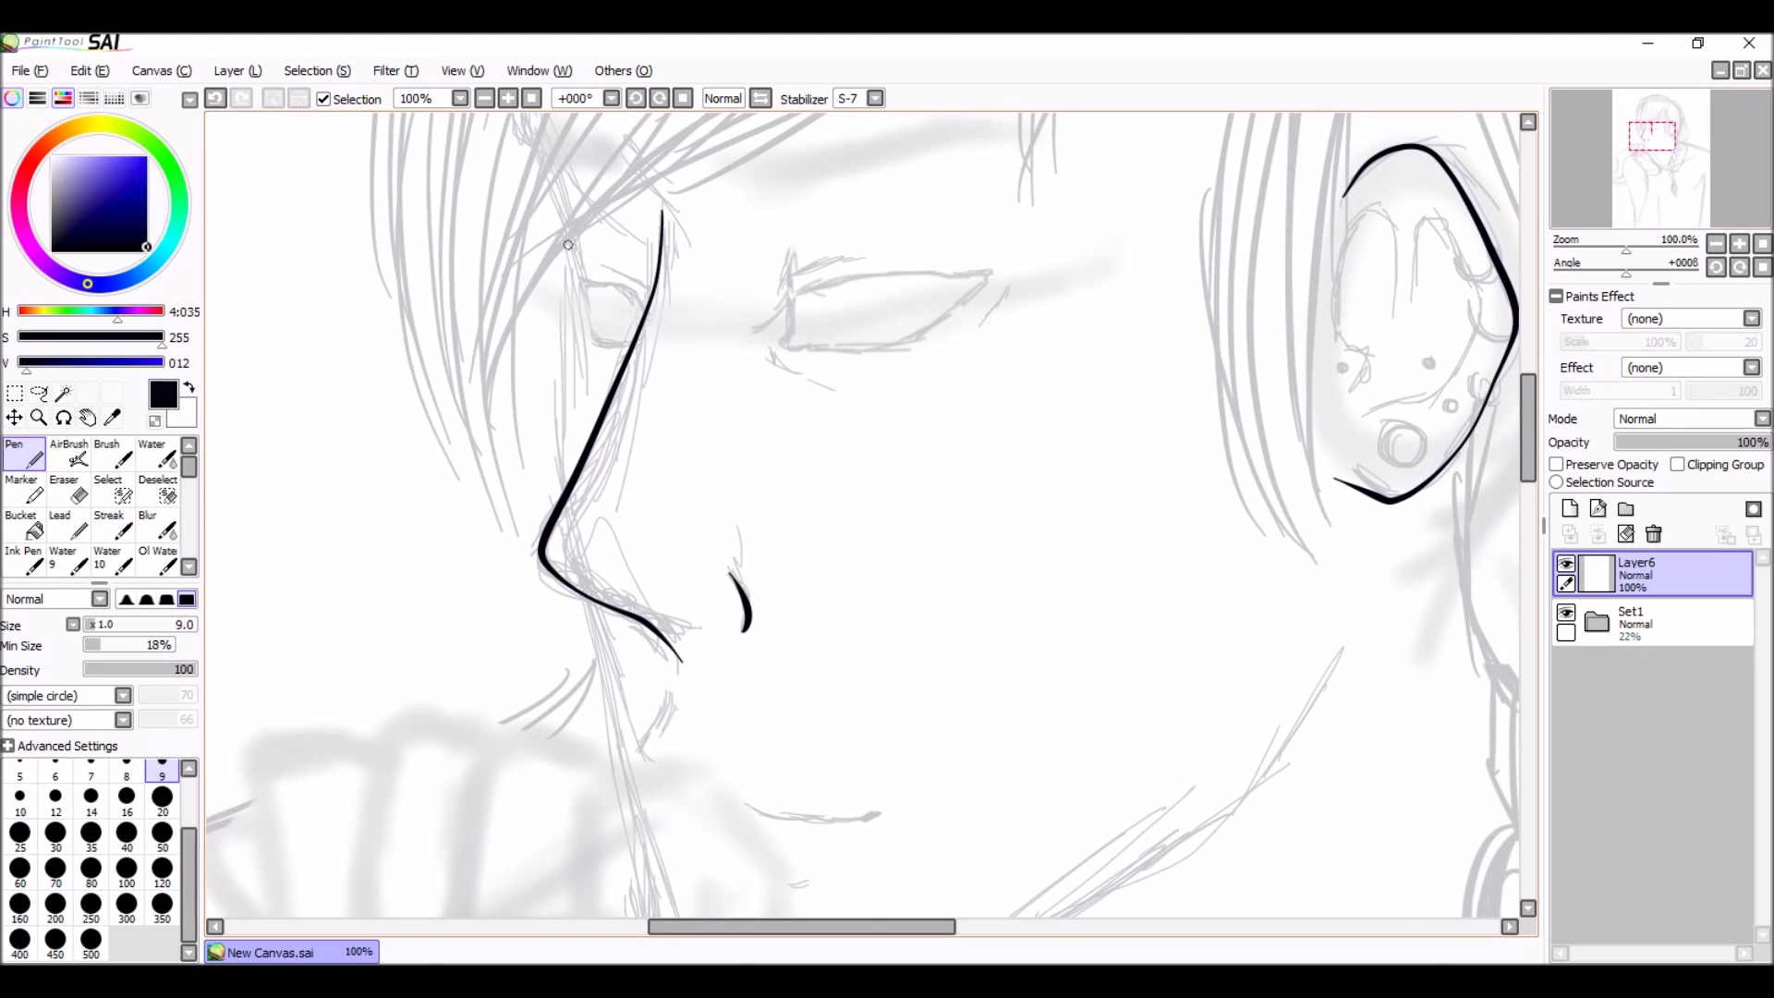
left_click_drag(804, 647, 864, 462)
Step: Ink the lower face and the jawline from the chin toward the ear, and undo the last stroke
left_click_drag(865, 623, 925, 273)
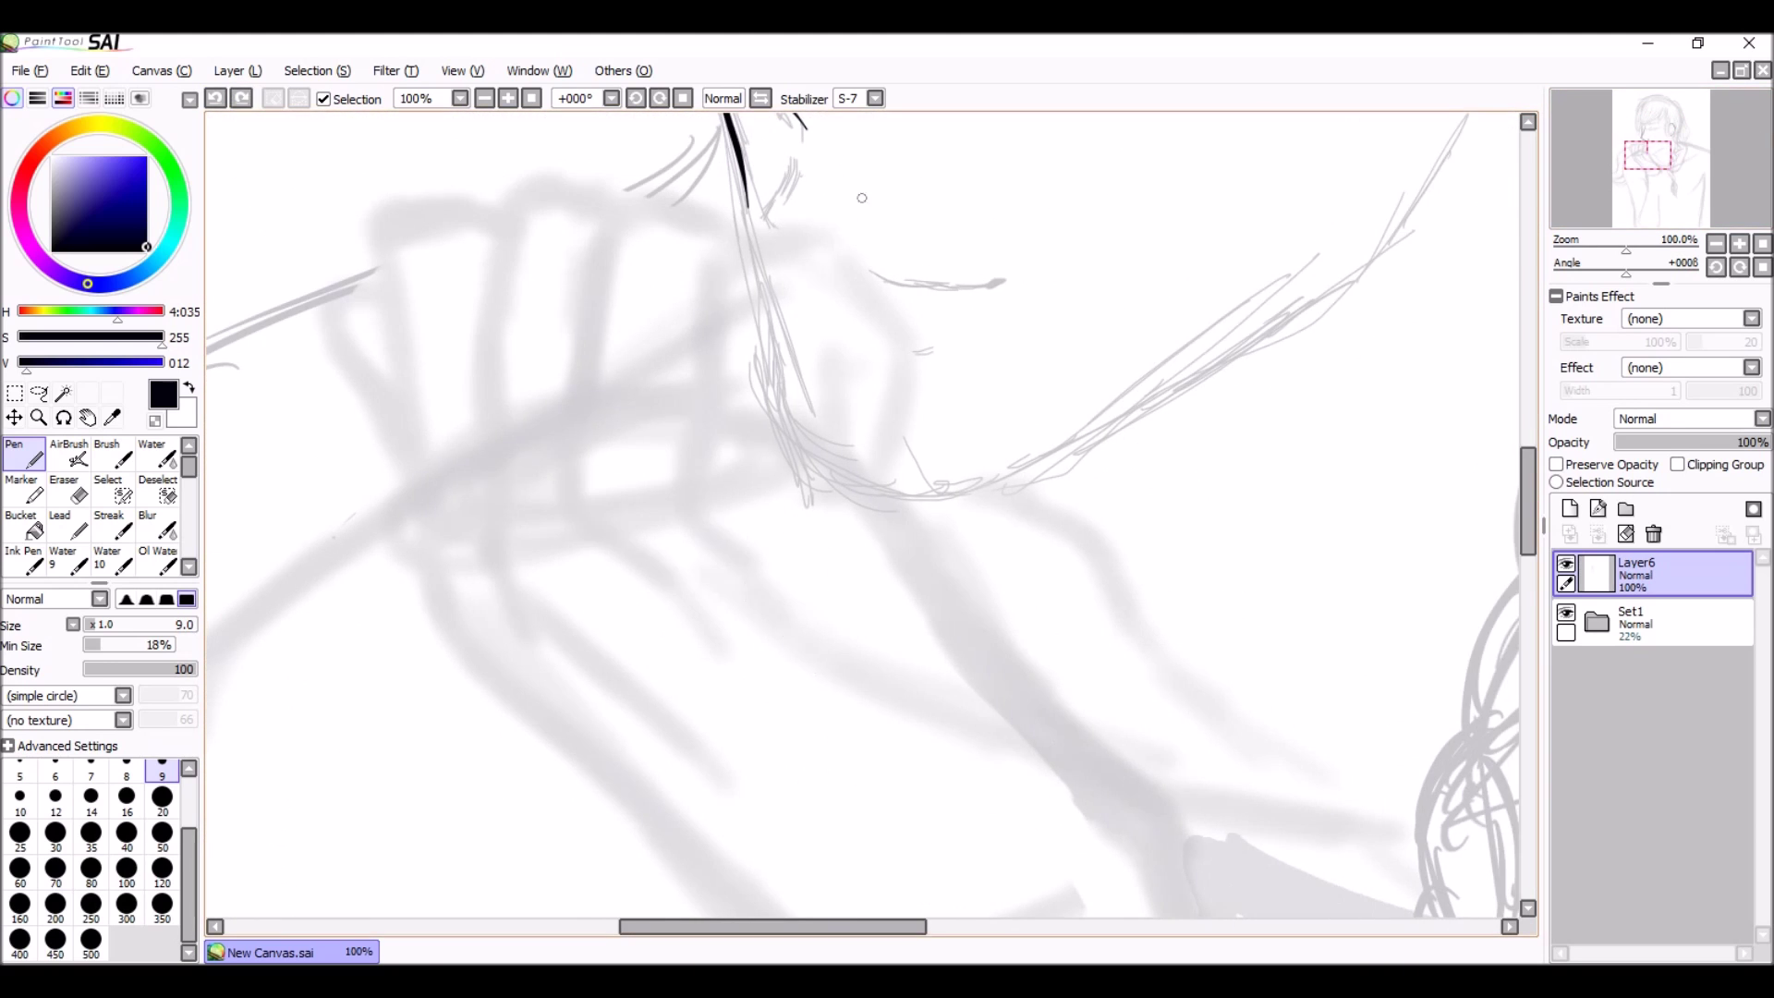
scroll(862, 198, "down", 5)
scroll(850, 434, "up", 5)
left_click_drag(831, 554, 1201, 333)
left_click_drag(982, 363, 982, 400)
mouse_move(652, 539)
left_mouse_down()
mouse_move(982, 399)
mouse_move(832, 483)
mouse_move(1190, 187)
left_mouse_up()
key("ctrl+z")
Step: Ink the front of the neck and the collarbone lines below the jaw
scroll(1190, 186, "down", 5)
scroll(850, 434, "up", 5)
mouse_move(591, 496)
left_mouse_down()
mouse_move(693, 575)
mouse_move(753, 351)
mouse_move(575, 292)
left_mouse_up()
left_click_drag(979, 596, 1155, 485)
mouse_move(535, 539)
left_mouse_down()
mouse_move(752, 613)
mouse_move(370, 462)
left_mouse_up()
Step: Ink the outer contour of the raised arm from the shoulder down to the lower edge of the canvas
mouse_move(456, 305)
left_mouse_down()
mouse_move(851, 435)
mouse_move(555, 647)
left_mouse_up()
scroll(554, 646, "down", 2)
left_click_drag(257, 550, 257, 152)
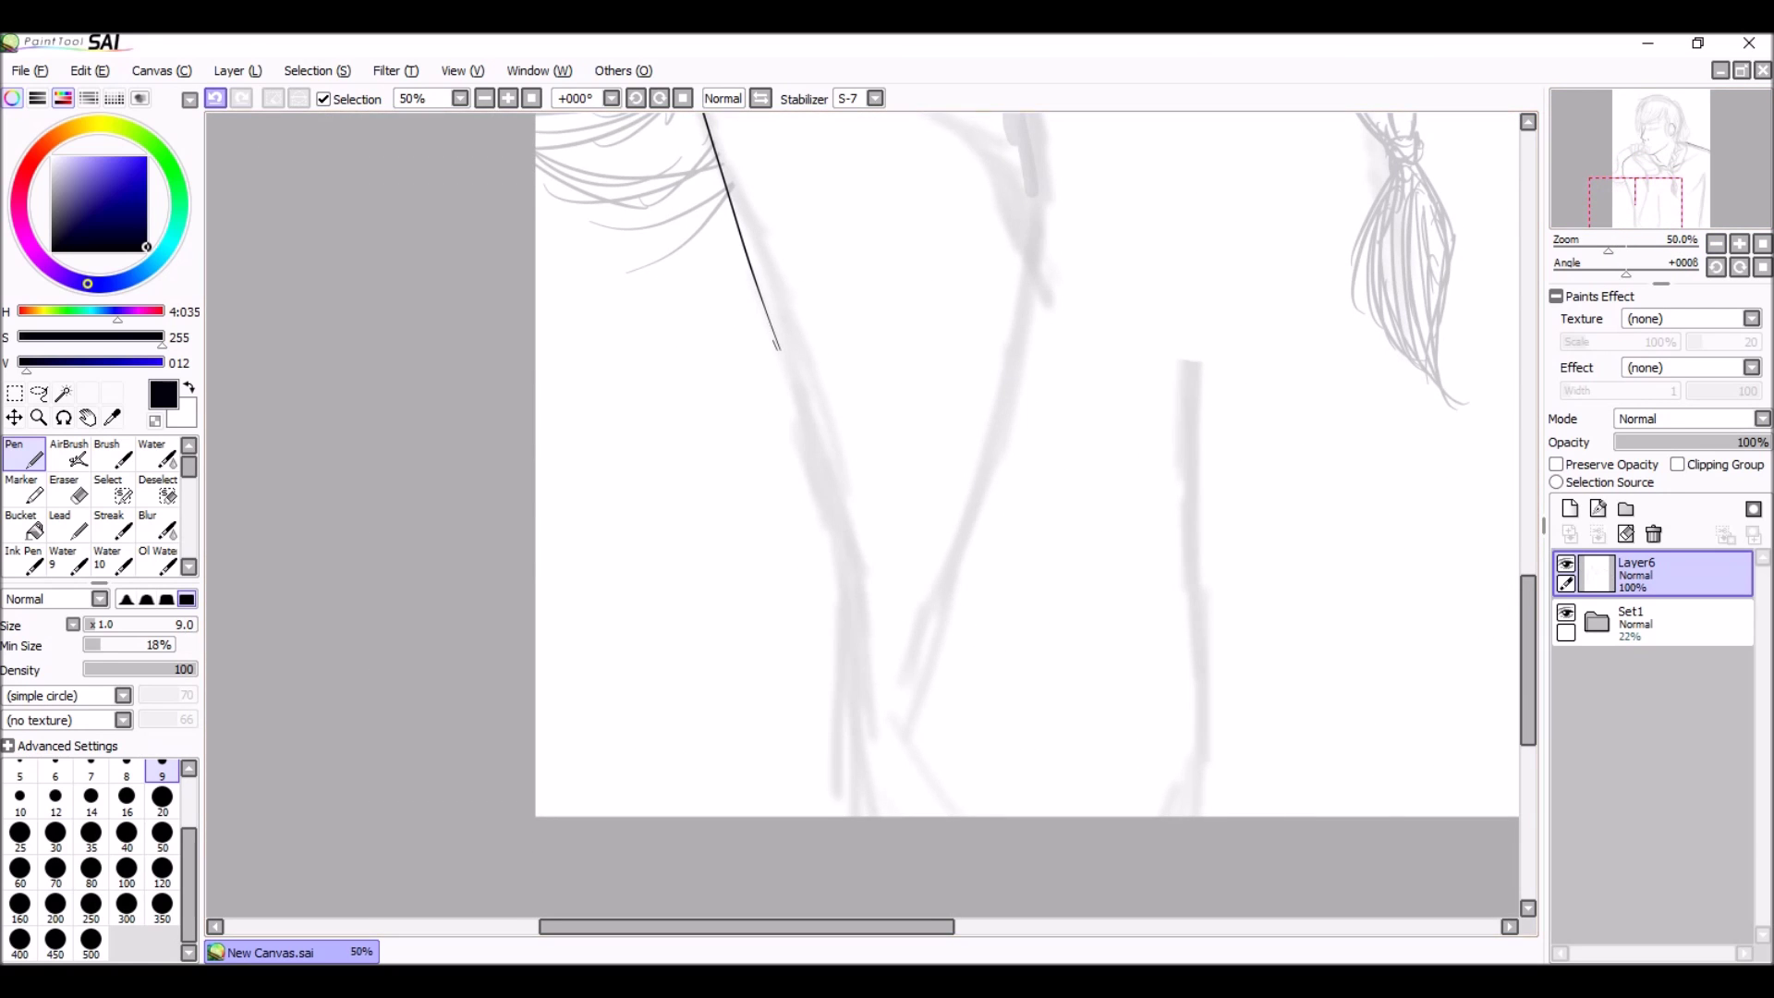
left_click_drag(779, 349, 787, 386)
scroll(787, 387, "up", 2)
mouse_move(554, 263)
left_mouse_down()
mouse_move(660, 568)
mouse_move(660, 370)
left_mouse_up()
left_click_drag(735, 185, 859, 739)
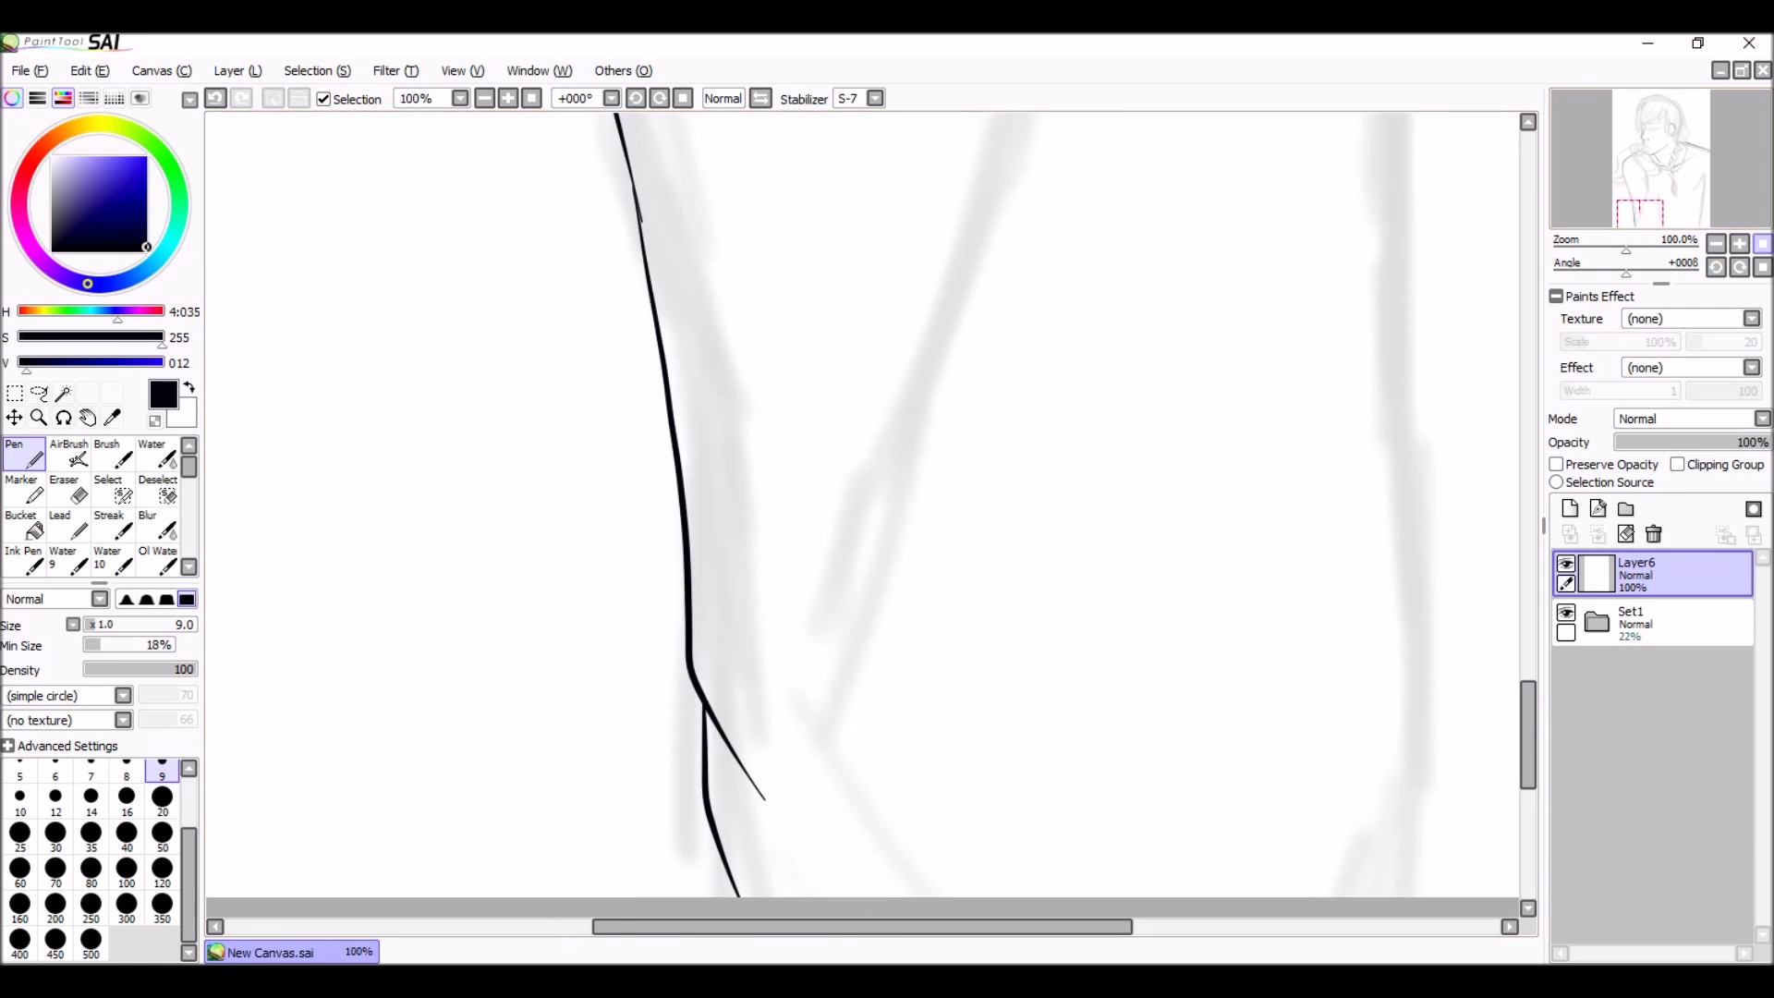
Step: Ink the far side of the shirt neckline in a curve down from the shoulder and erase the overlap at its lowest point
left_click_drag(739, 554, 647, 277)
scroll(646, 278, "down", 1)
left_click_drag(647, 554, 646, 231)
mouse_move(1192, 153)
left_mouse_down()
mouse_move(1141, 518)
mouse_move(1081, 644)
left_mouse_up()
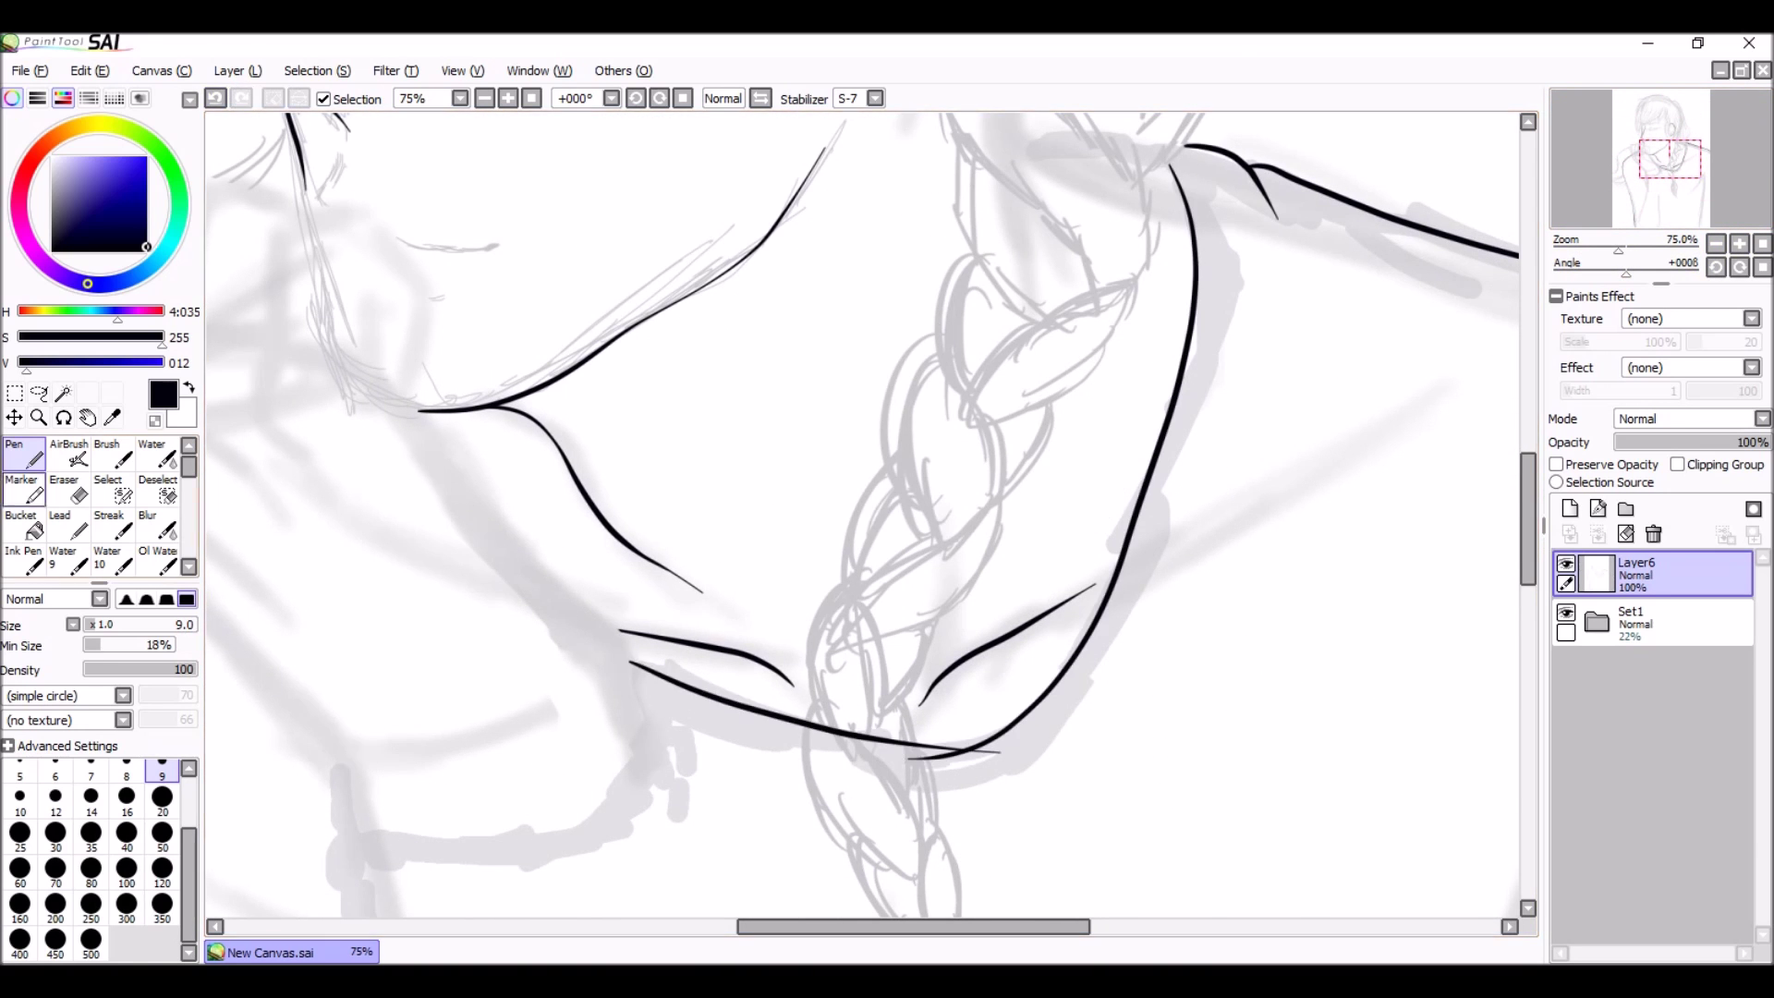
key("e")
scroll(1002, 462, "up", 3)
Step: Set the sketch folder to 100% and Layer4 to 13% opacity, and make Layer7 active for the hand lines
left_click_drag(1002, 463, 693, 484)
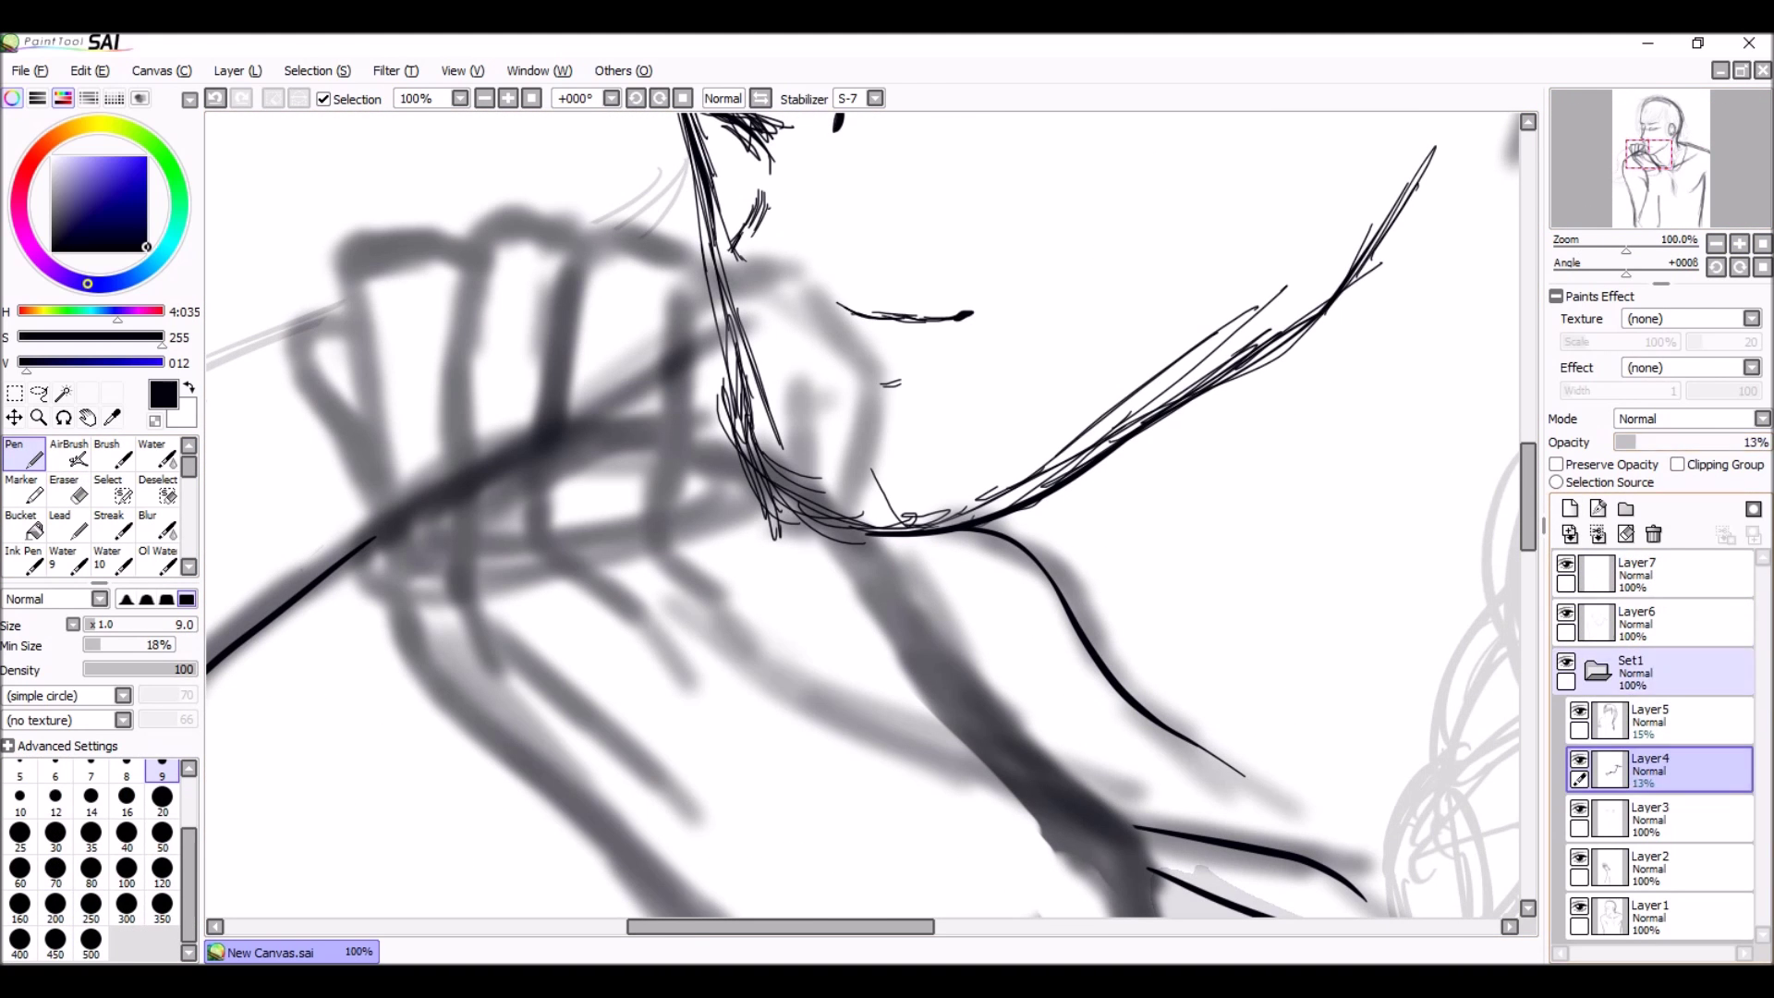
left_click(1597, 672)
left_click(1654, 573)
Step: Ink the outer edge of the hand from the little finger to the wrist and erase the overshoot at the bend
key("ctrl+z")
left_click_drag(462, 240, 360, 740)
left_click_drag(407, 647, 467, 303)
left_click_drag(467, 319, 787, 604)
key("e")
left_click_drag(533, 399, 479, 349)
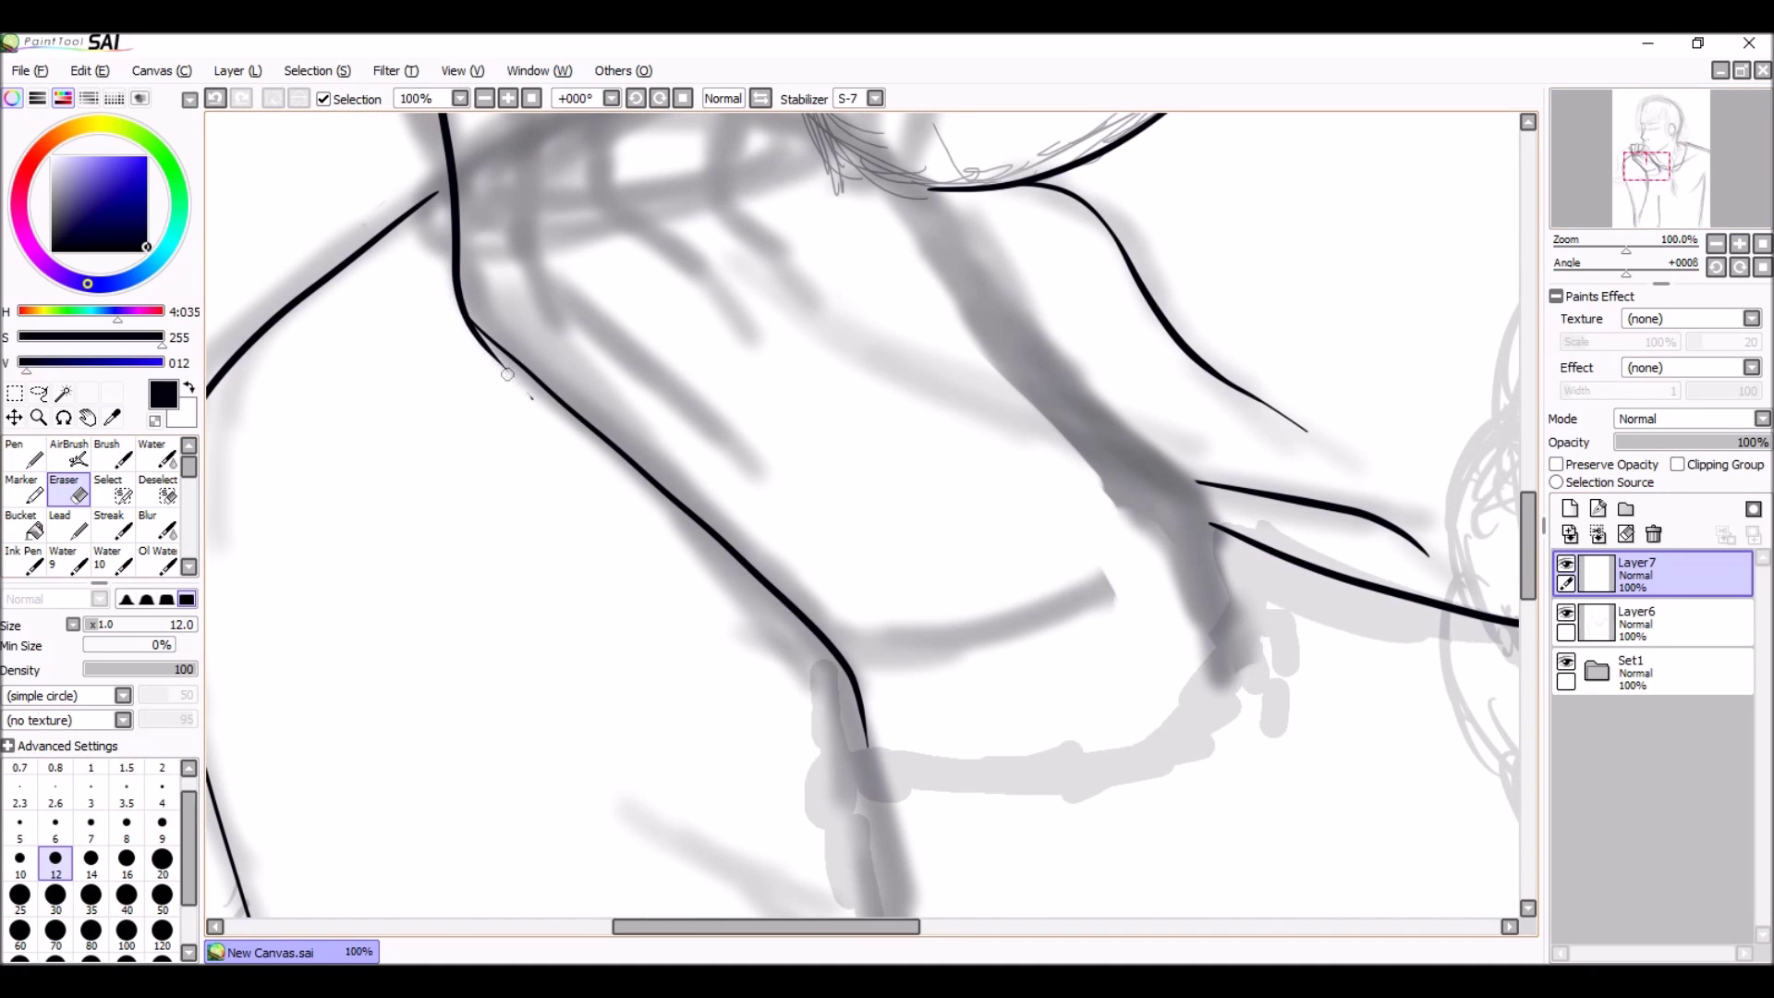
Step: Ink the curled fingers' knuckles and dividing lines on Layer7 with the Pen at size 9
key("n")
left_click_drag(453, 172, 546, 516)
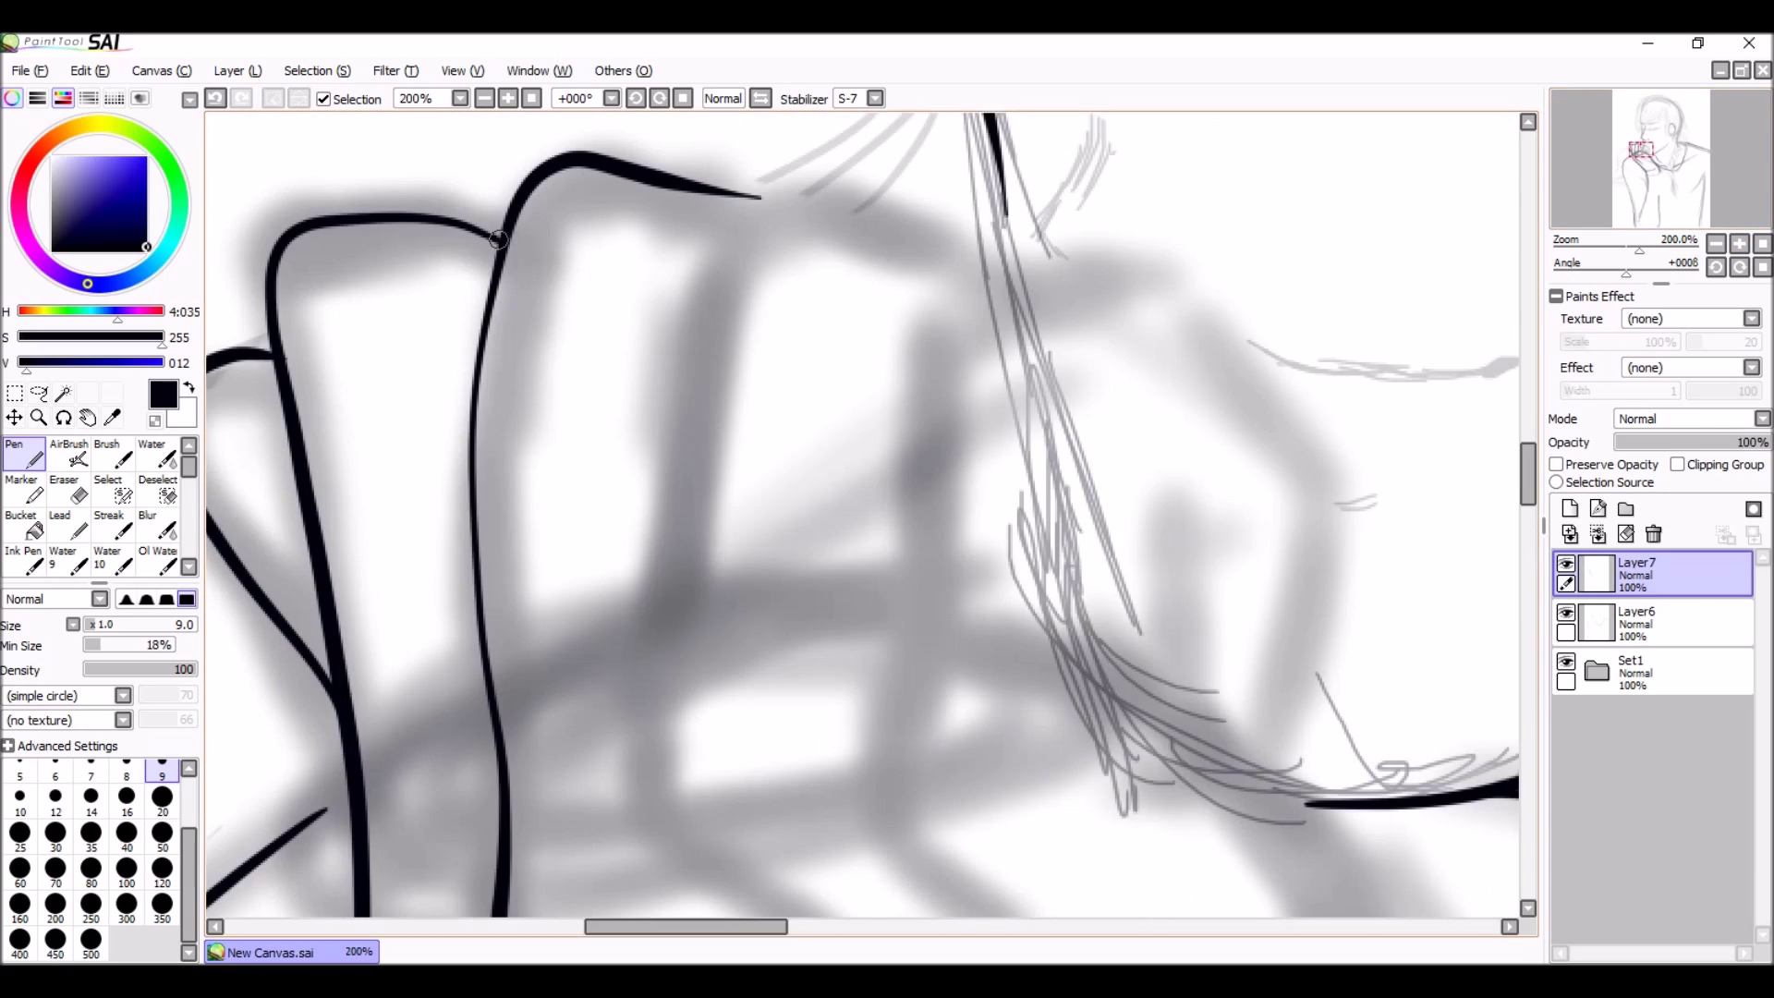
left_click_drag(837, 670, 774, 606)
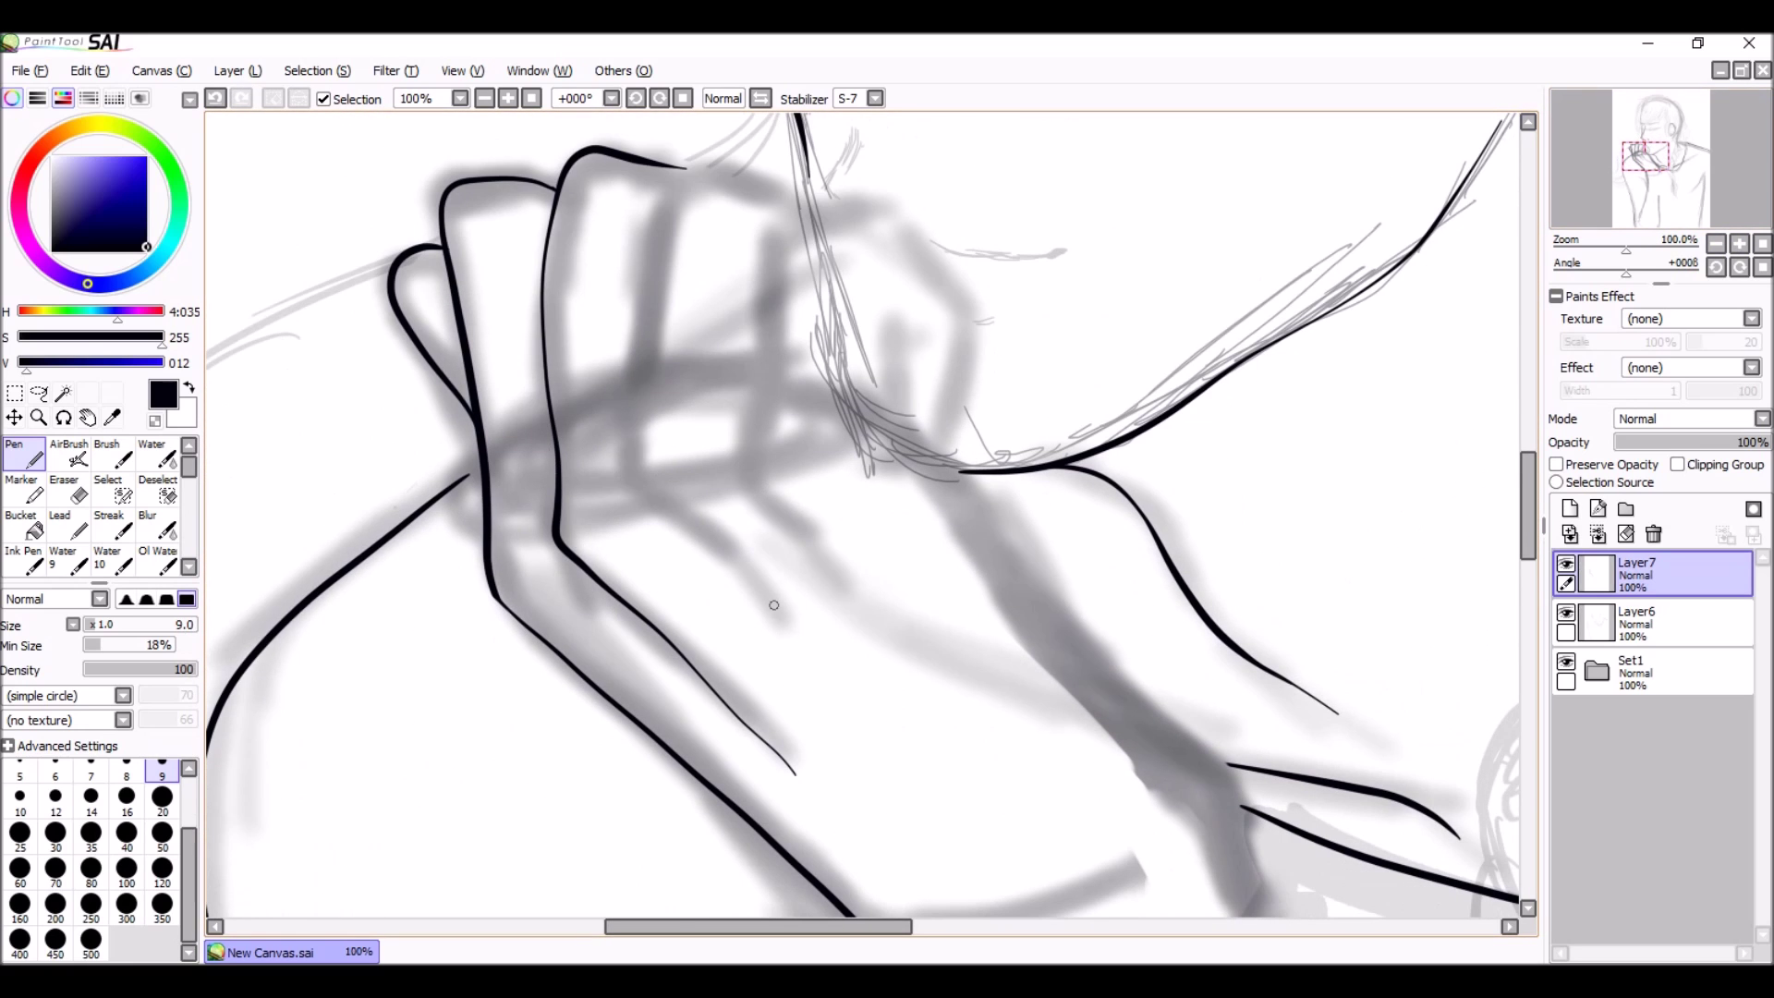
left_click_drag(745, 413, 868, 184)
key("ctrl+z")
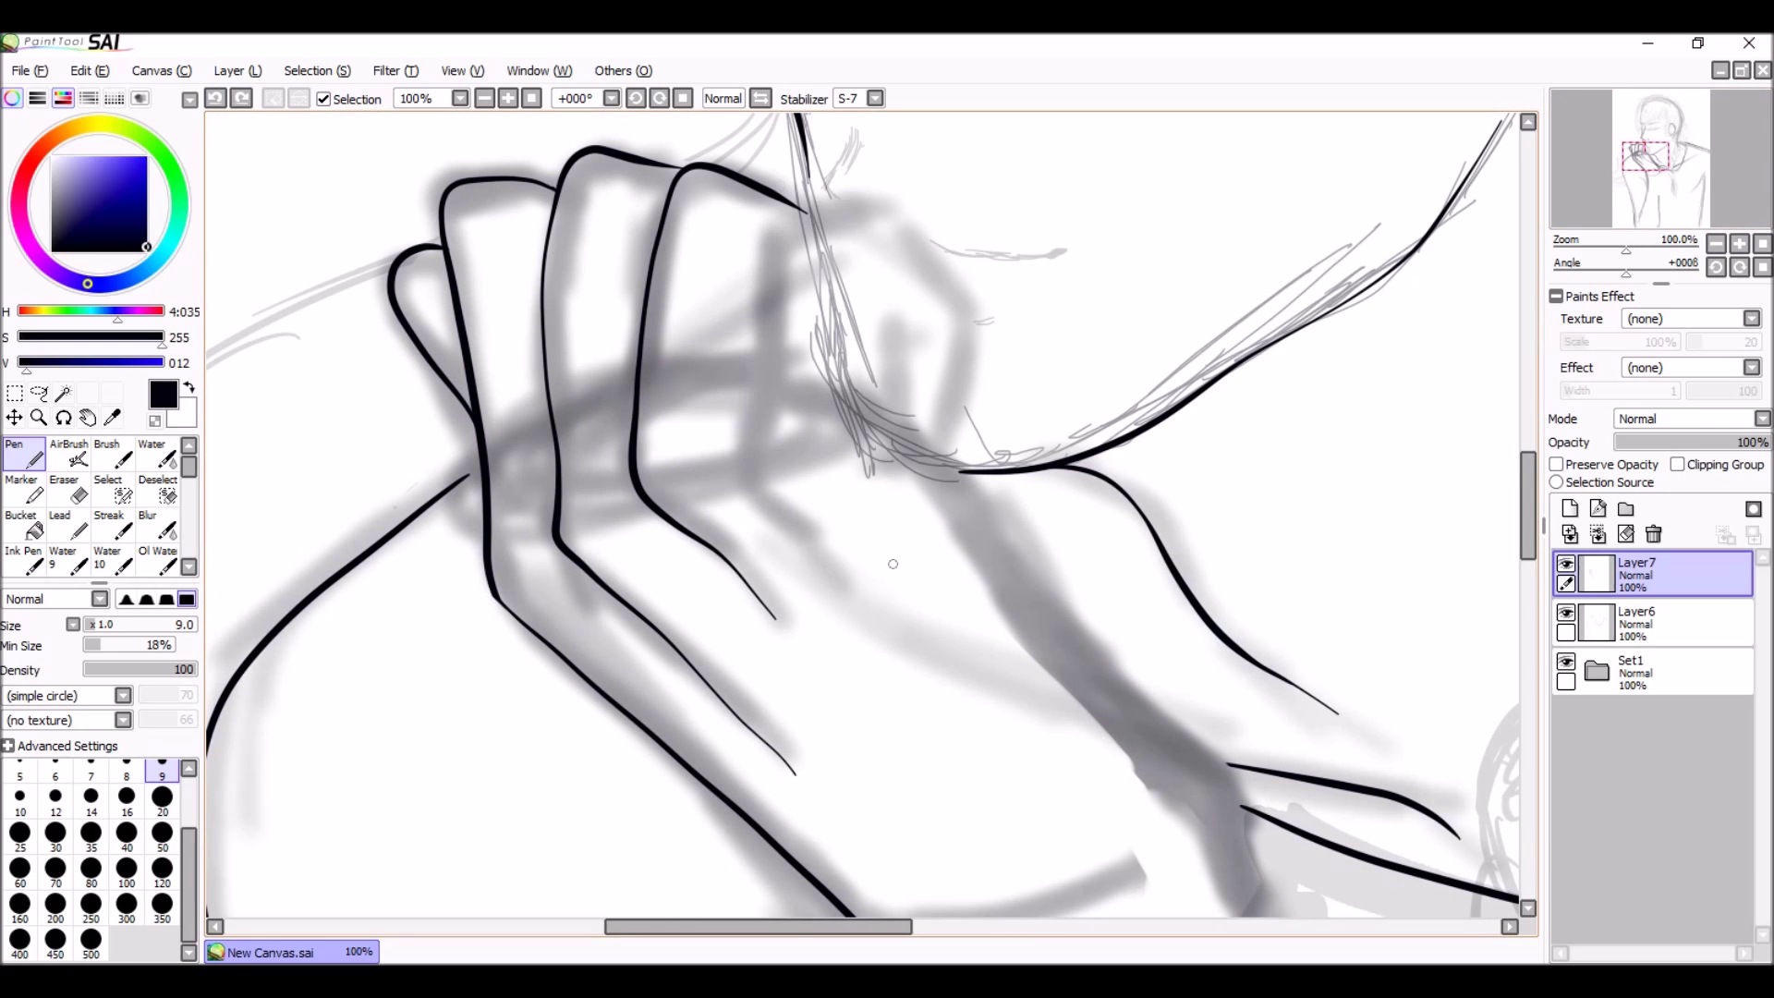
Step: Ink the finger at the chin and the near edge of the hand down to the wrist, cleaning up overlapping lines
left_click_drag(1017, 462, 665, 518)
left_click_drag(711, 208, 596, 494)
mouse_move(554, 416)
left_mouse_down()
mouse_move(721, 370)
mouse_move(957, 668)
left_mouse_up()
scroll(713, 343, "down", 1)
scroll(753, 338, "up", 3)
key("e")
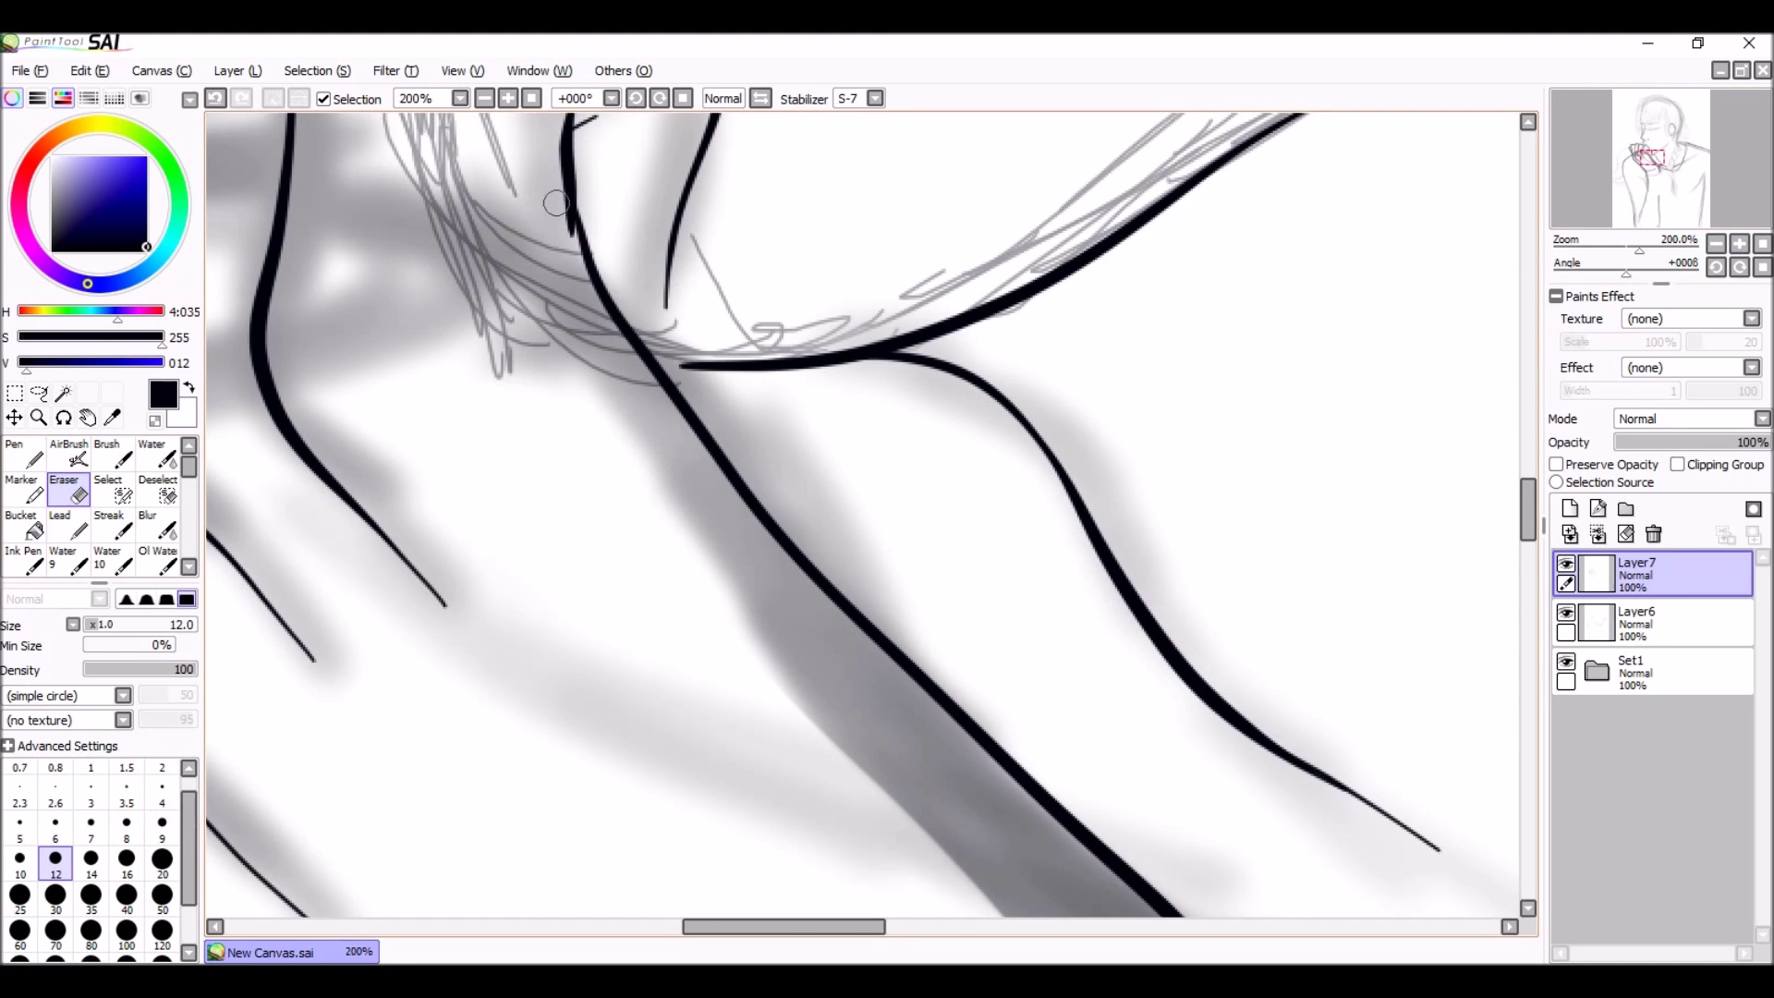
key("ctrl+z")
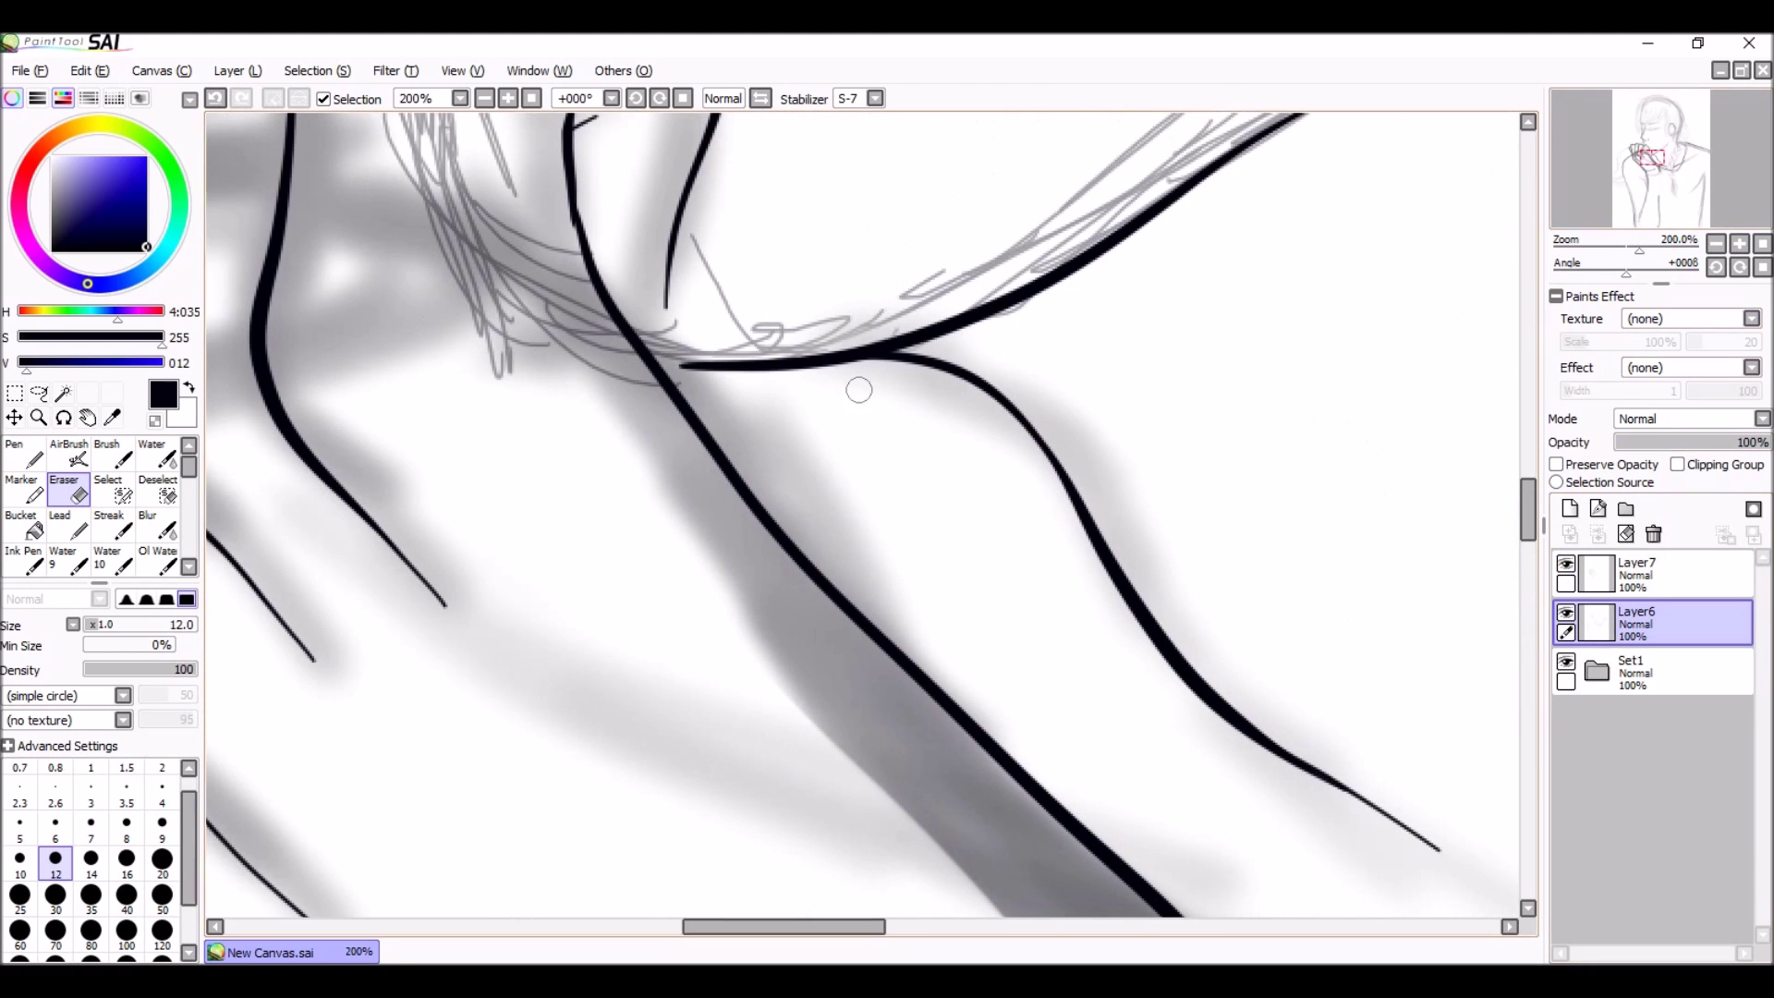
Step: Set the sketch folder's opacity to 52% and ink the mouth line, lip ring and piercing dot on Layer6
key("n")
scroll(725, 360, "down", 4)
scroll(725, 359, "up", 3)
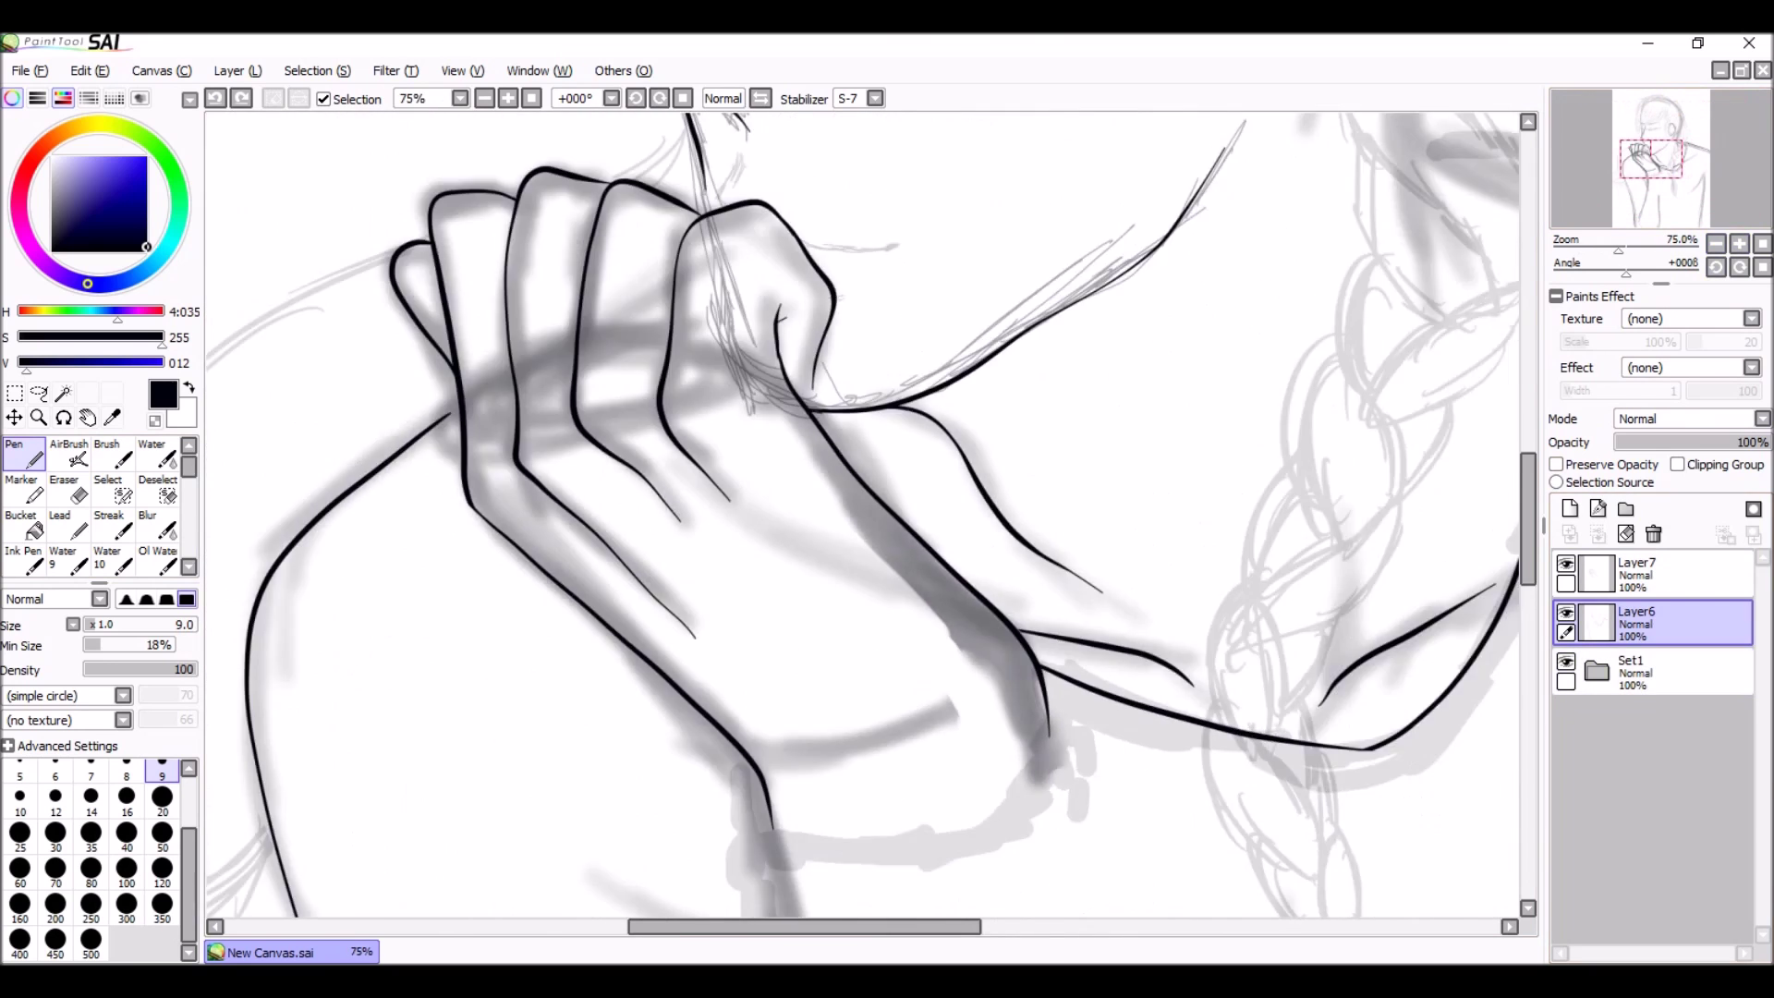
left_click(713, 331)
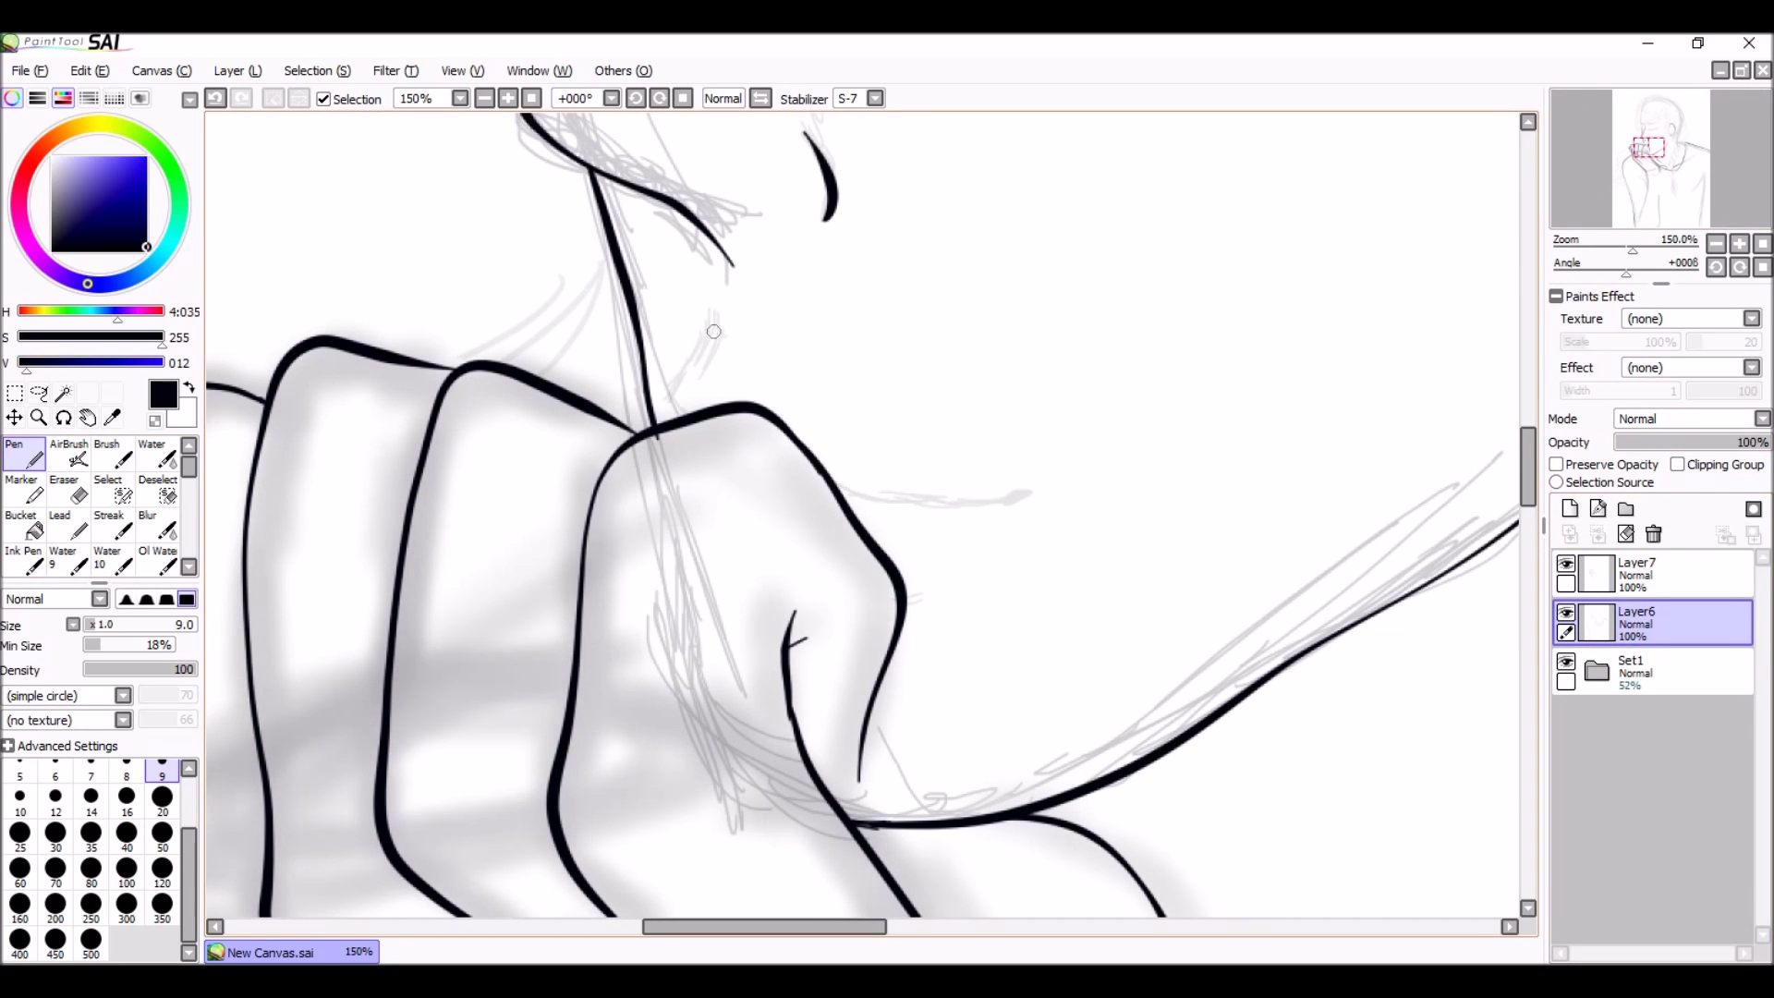
scroll(903, 601, "up", 1)
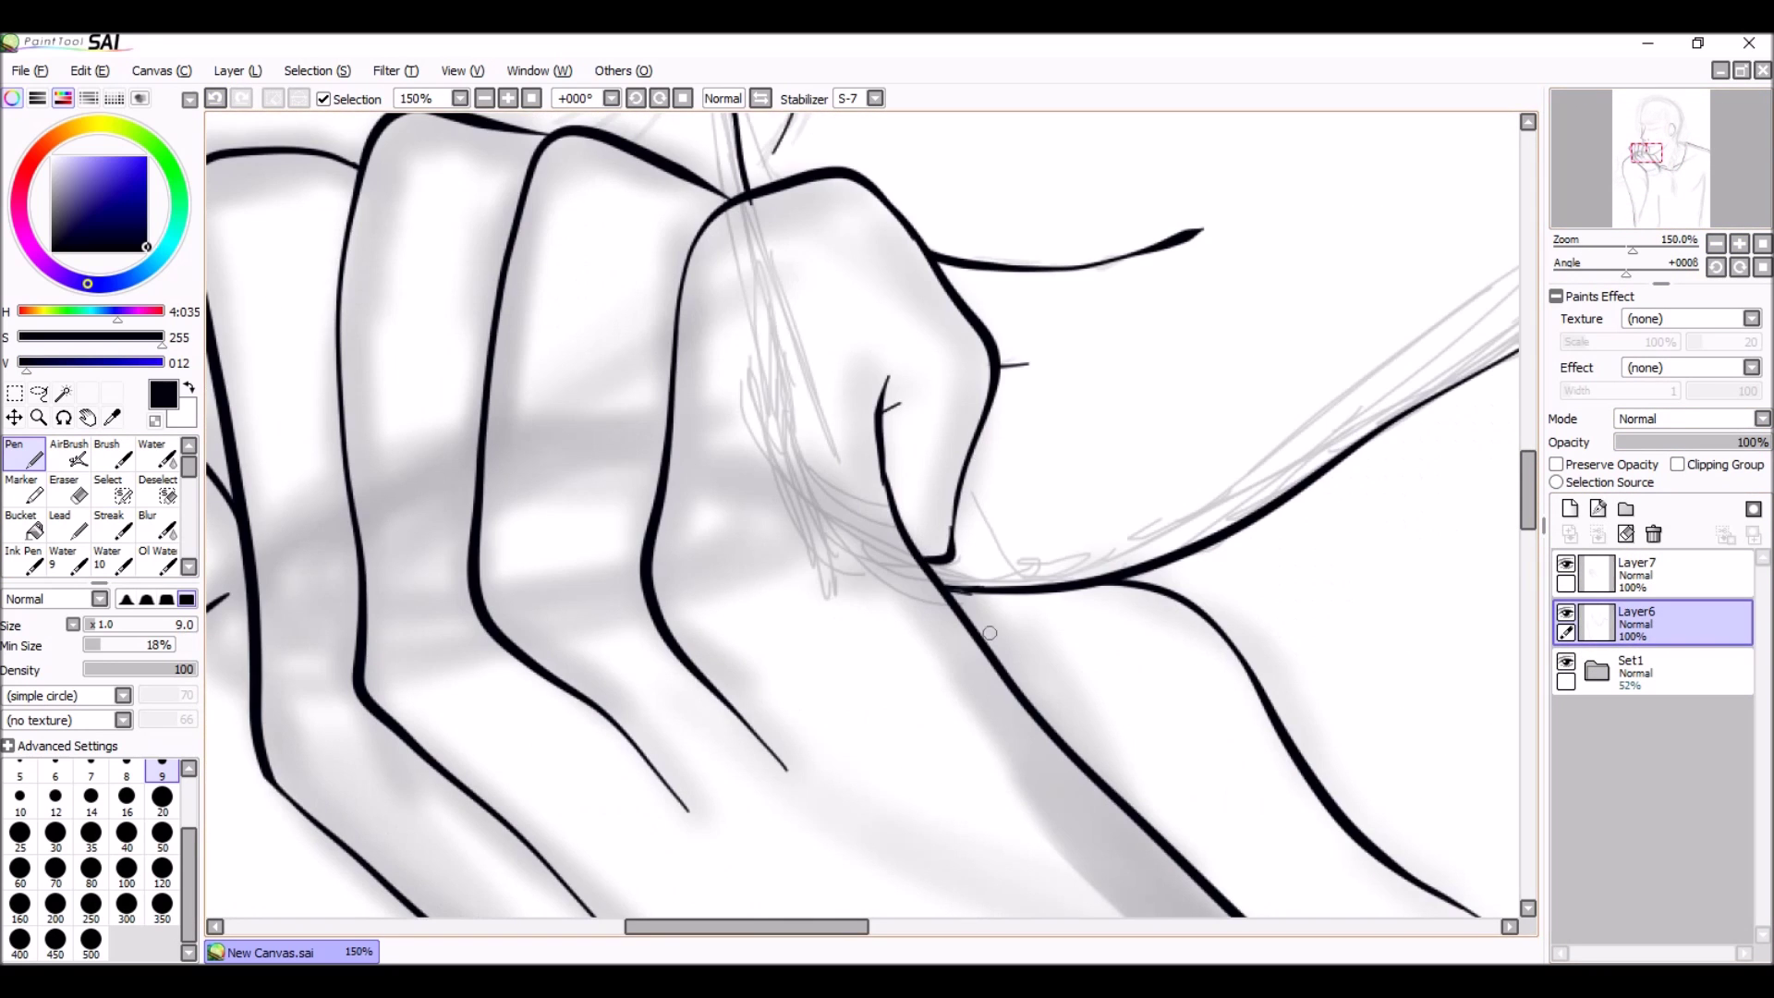
scroll(823, 505, "down", 1)
scroll(864, 513, "down", 5)
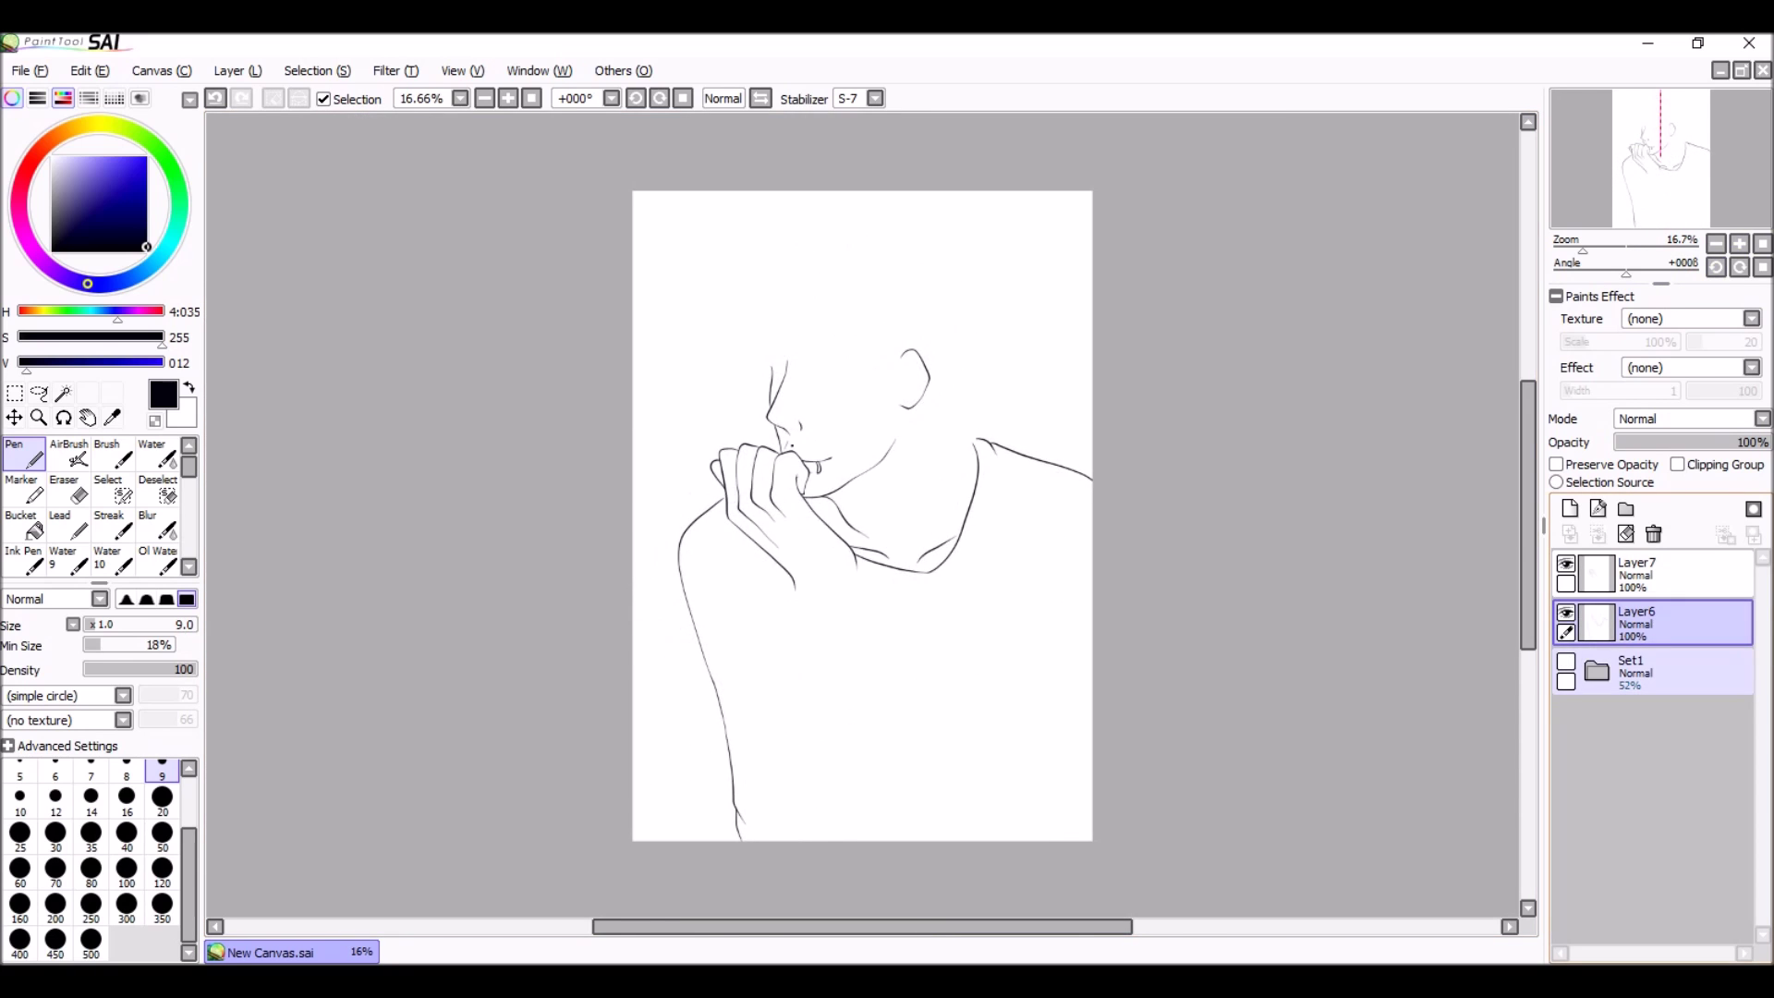
scroll(864, 513, "up", 1)
Step: Transform the hand line art on Layer7 in Scale mode and erase the stray tick on the finger near the chin
left_click(1635, 575)
key("ctrl+t")
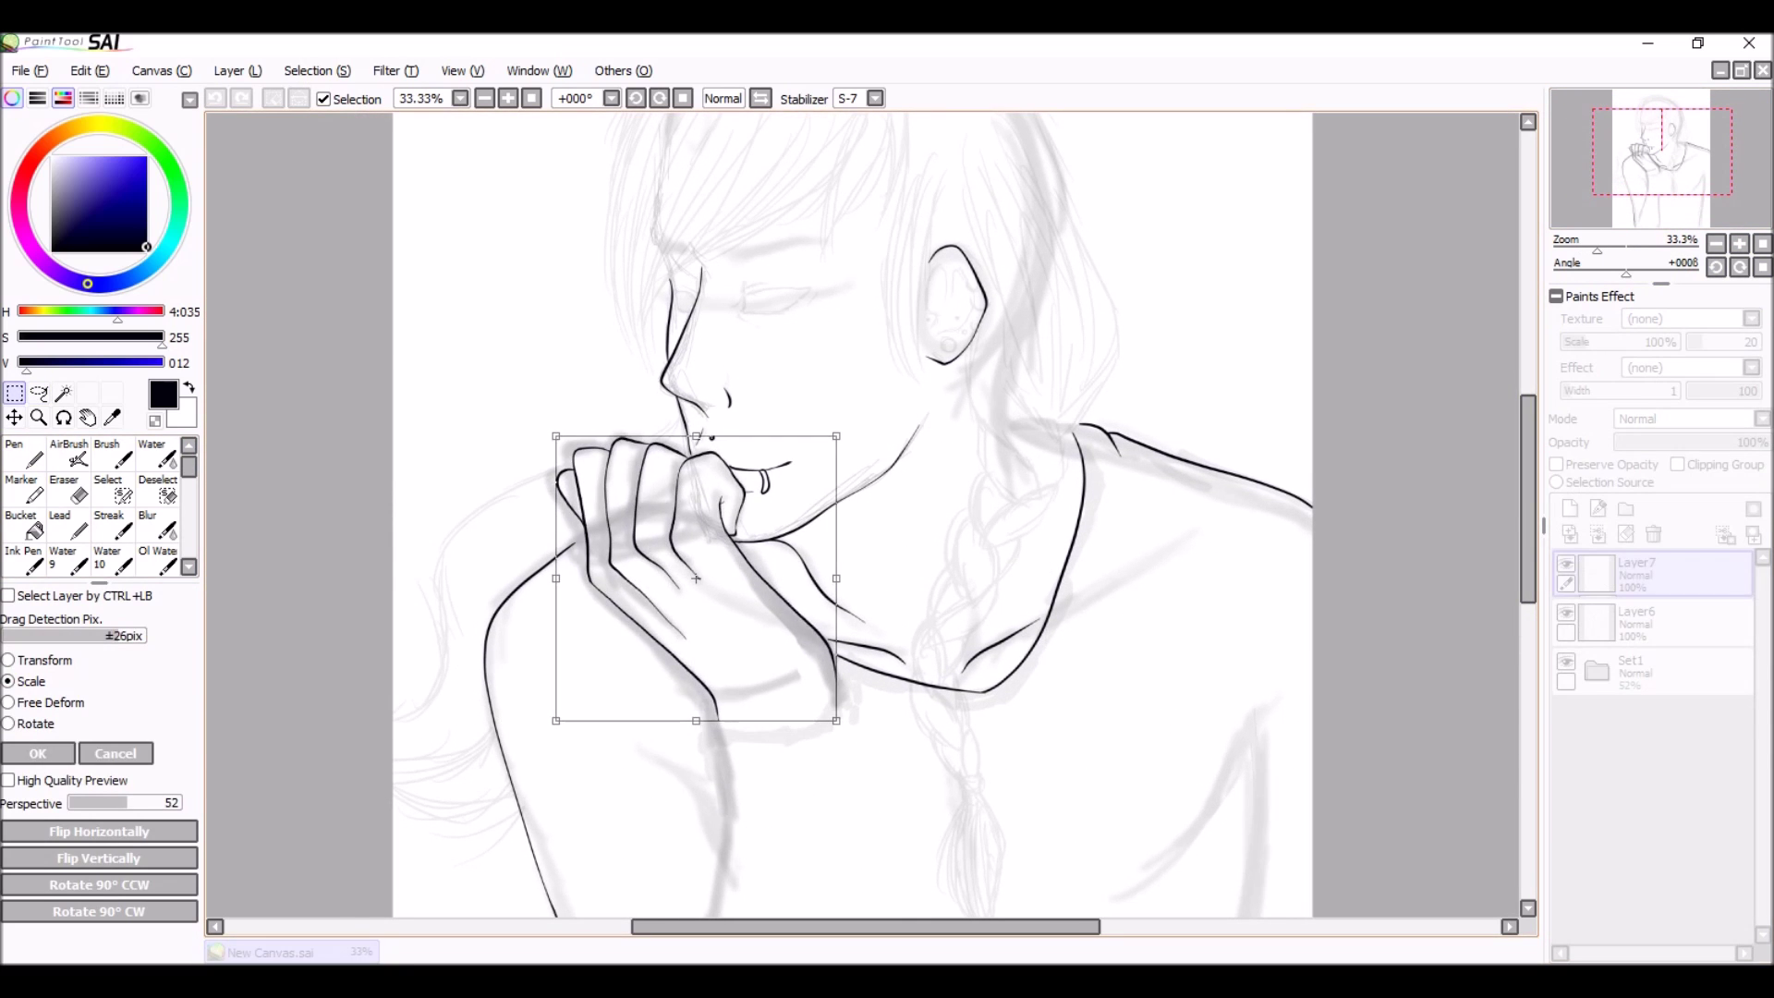
key("Return")
scroll(784, 496, "up", 3)
key("e")
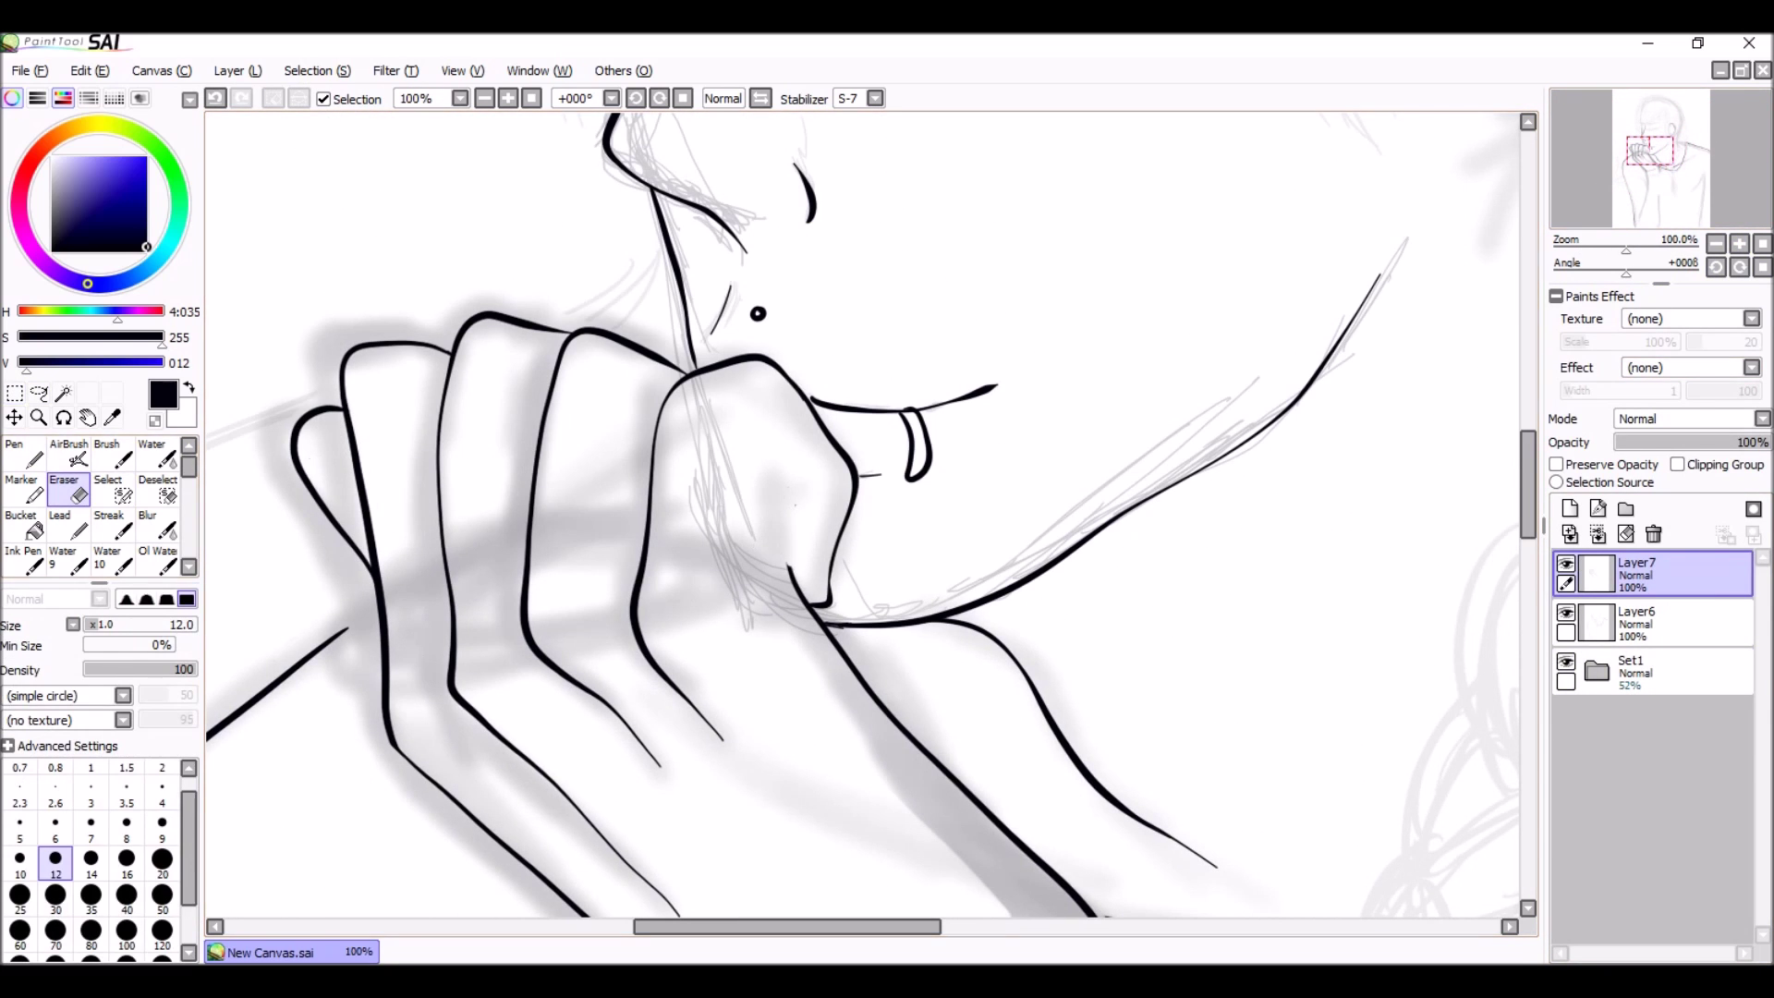
Step: Redraw the short crease marks inside the finger resting on the chin, erasing overshoots
key("n")
left_click_drag(800, 596, 767, 561)
left_click_drag(792, 495, 763, 491)
key("e")
scroll(832, 518, "up", 2)
key("n")
scroll(832, 518, "down", 2)
key("e")
key("n")
Step: Ink a short crease line beside the contour of the finger nearest the chin and clean up its ends
mouse_move(732, 359)
left_mouse_down()
mouse_move(653, 485)
mouse_move(647, 536)
left_mouse_up()
key("e")
scroll(594, 222, "up", 2)
key("n")
left_click_drag(443, 373, 688, 372)
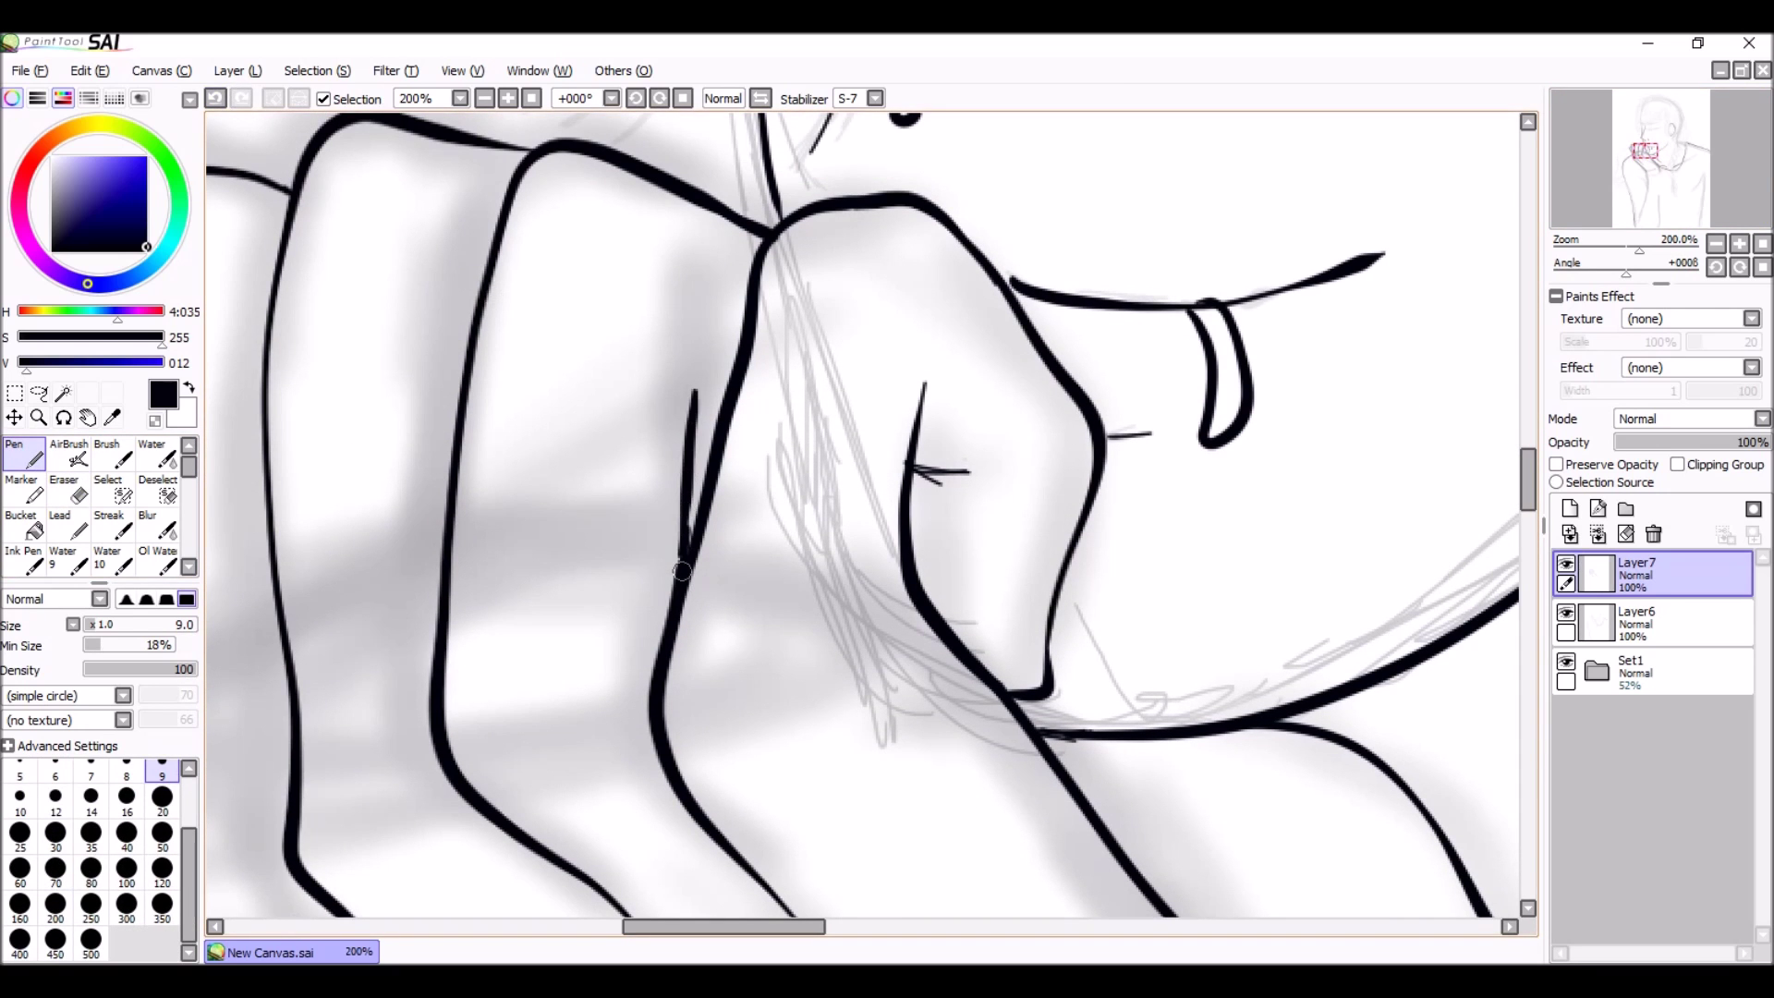
scroll(862, 518, "down", 3)
scroll(939, 533, "up", 3)
Step: Ink the curved line that closes the base of the hand at the wrist and check it with the sketch hidden
left_click(1635, 623)
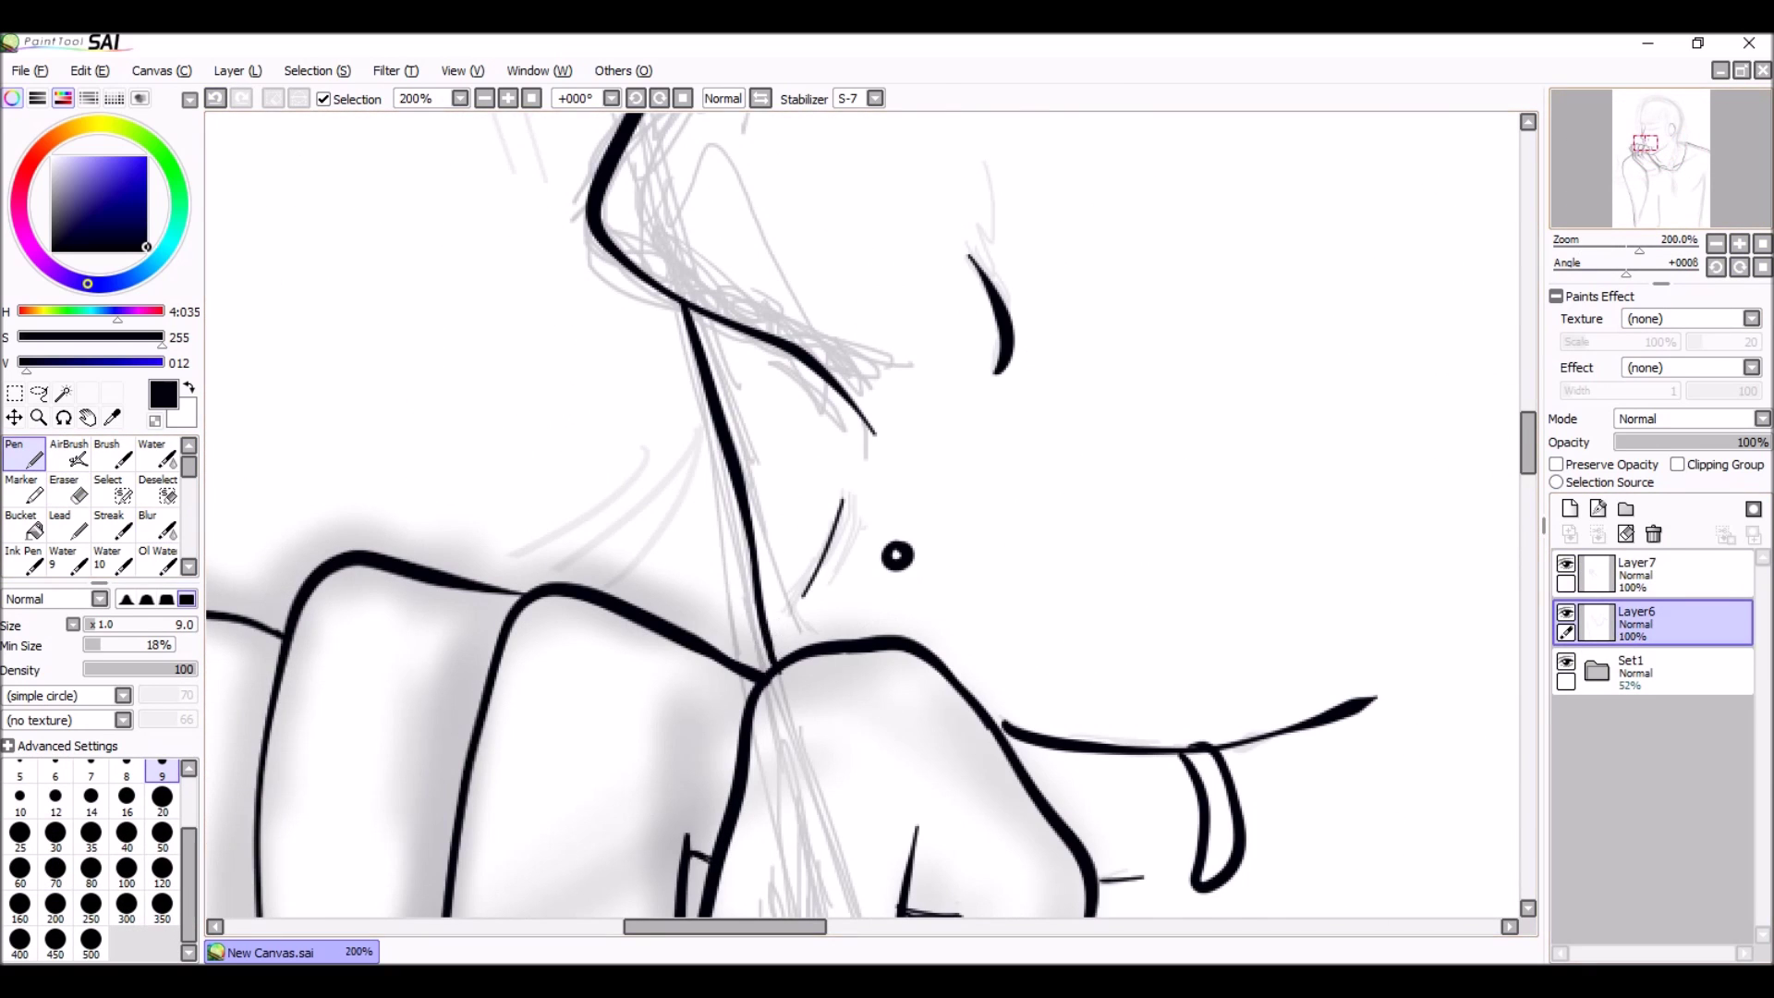
scroll(290, 503, "down", 4)
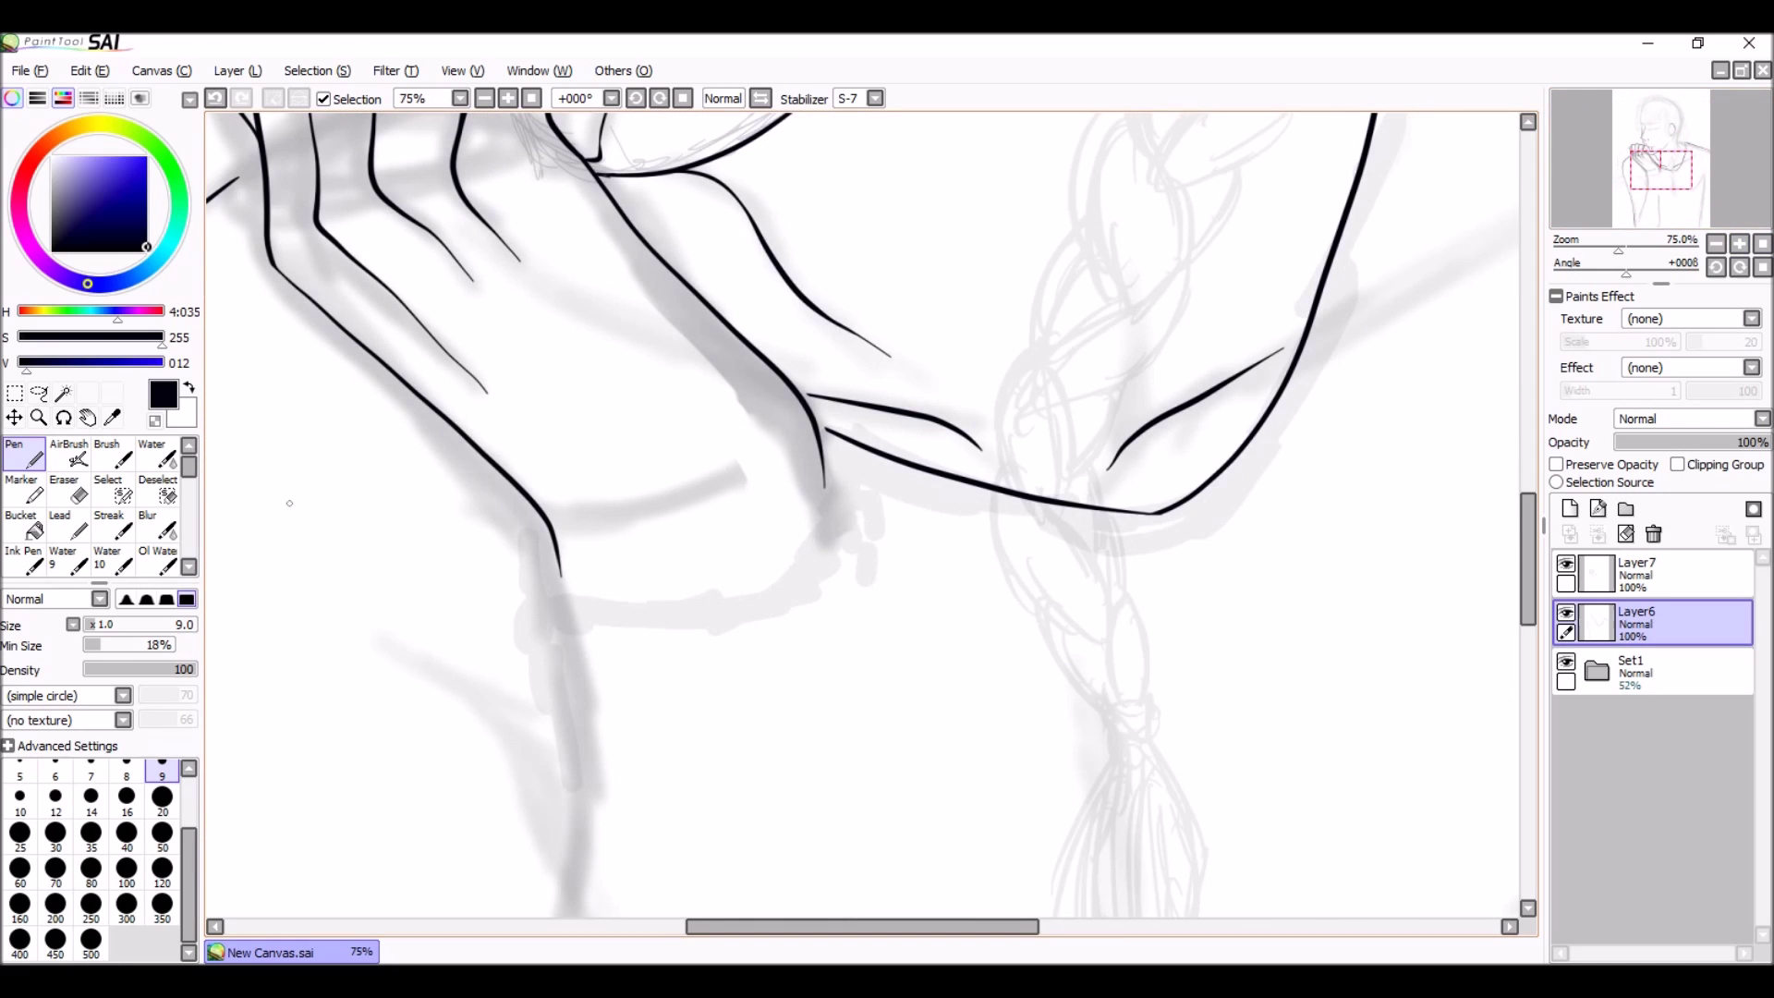
scroll(830, 533, "up", 4)
scroll(830, 533, "down", 5)
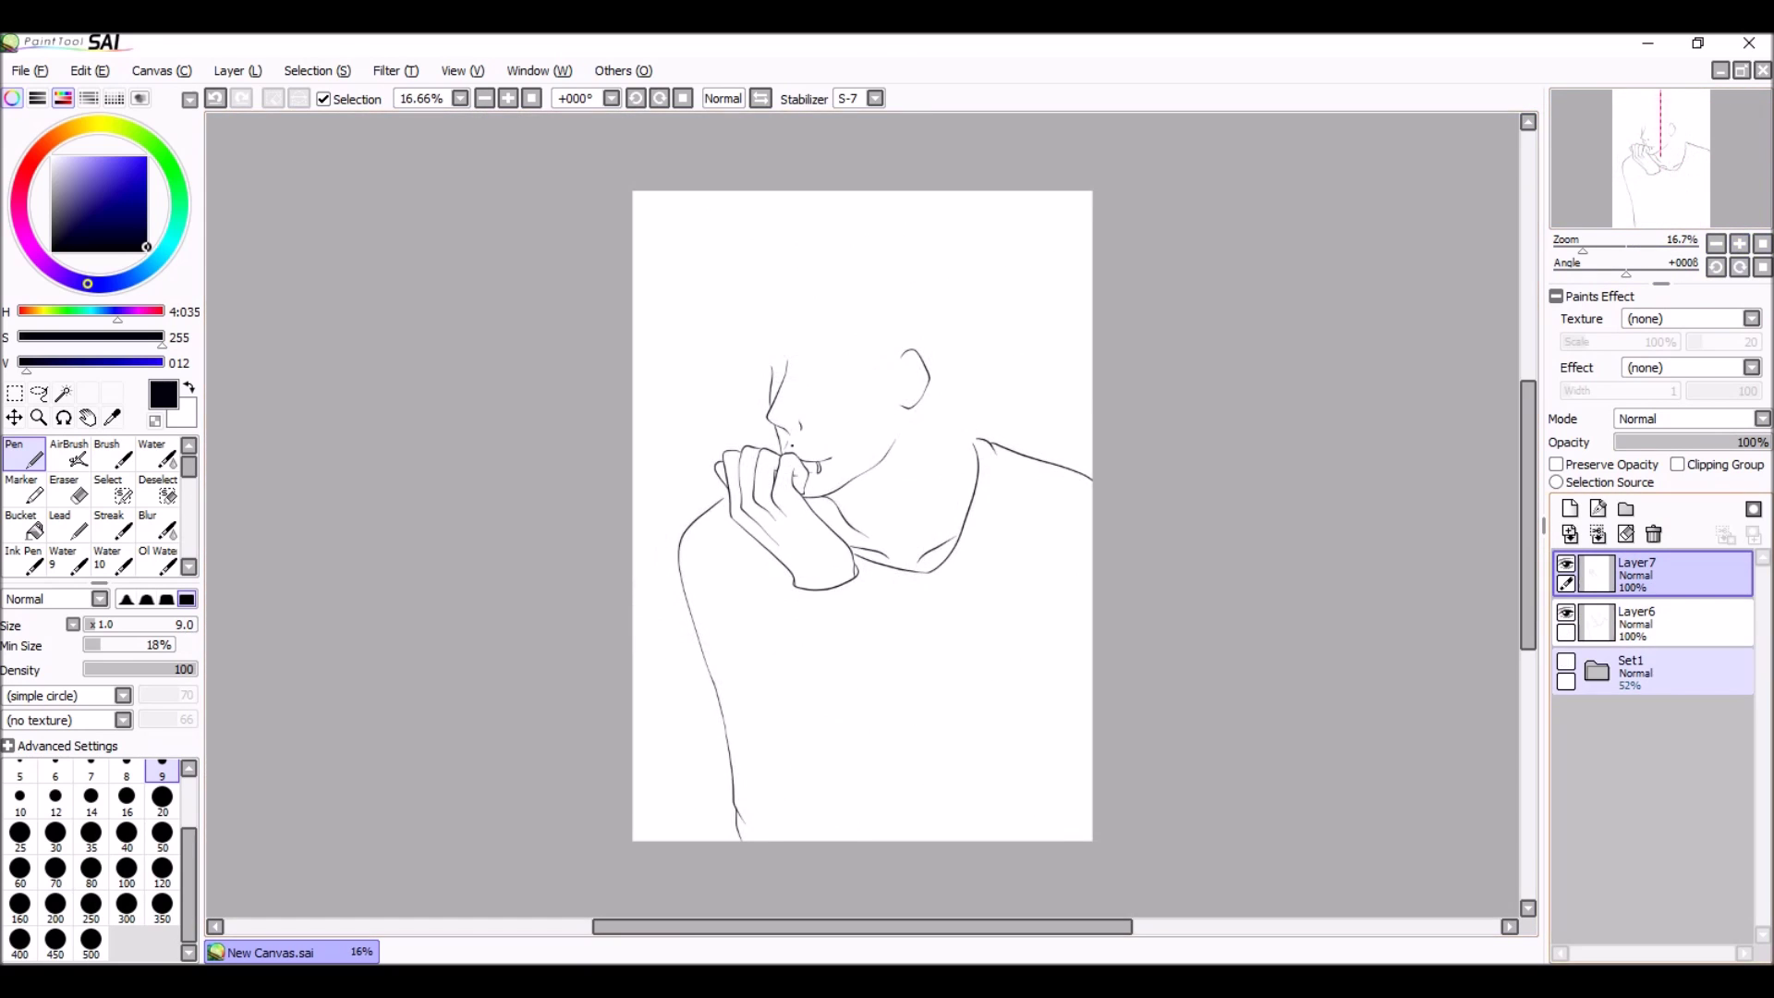
Step: Add a new layer above Layer7 and ink the almond-shaped outline of the near eye
left_click(1636, 575)
scroll(832, 462, "up", 3)
scroll(831, 462, "down", 2)
scroll(832, 462, "up", 2)
left_click(1569, 508)
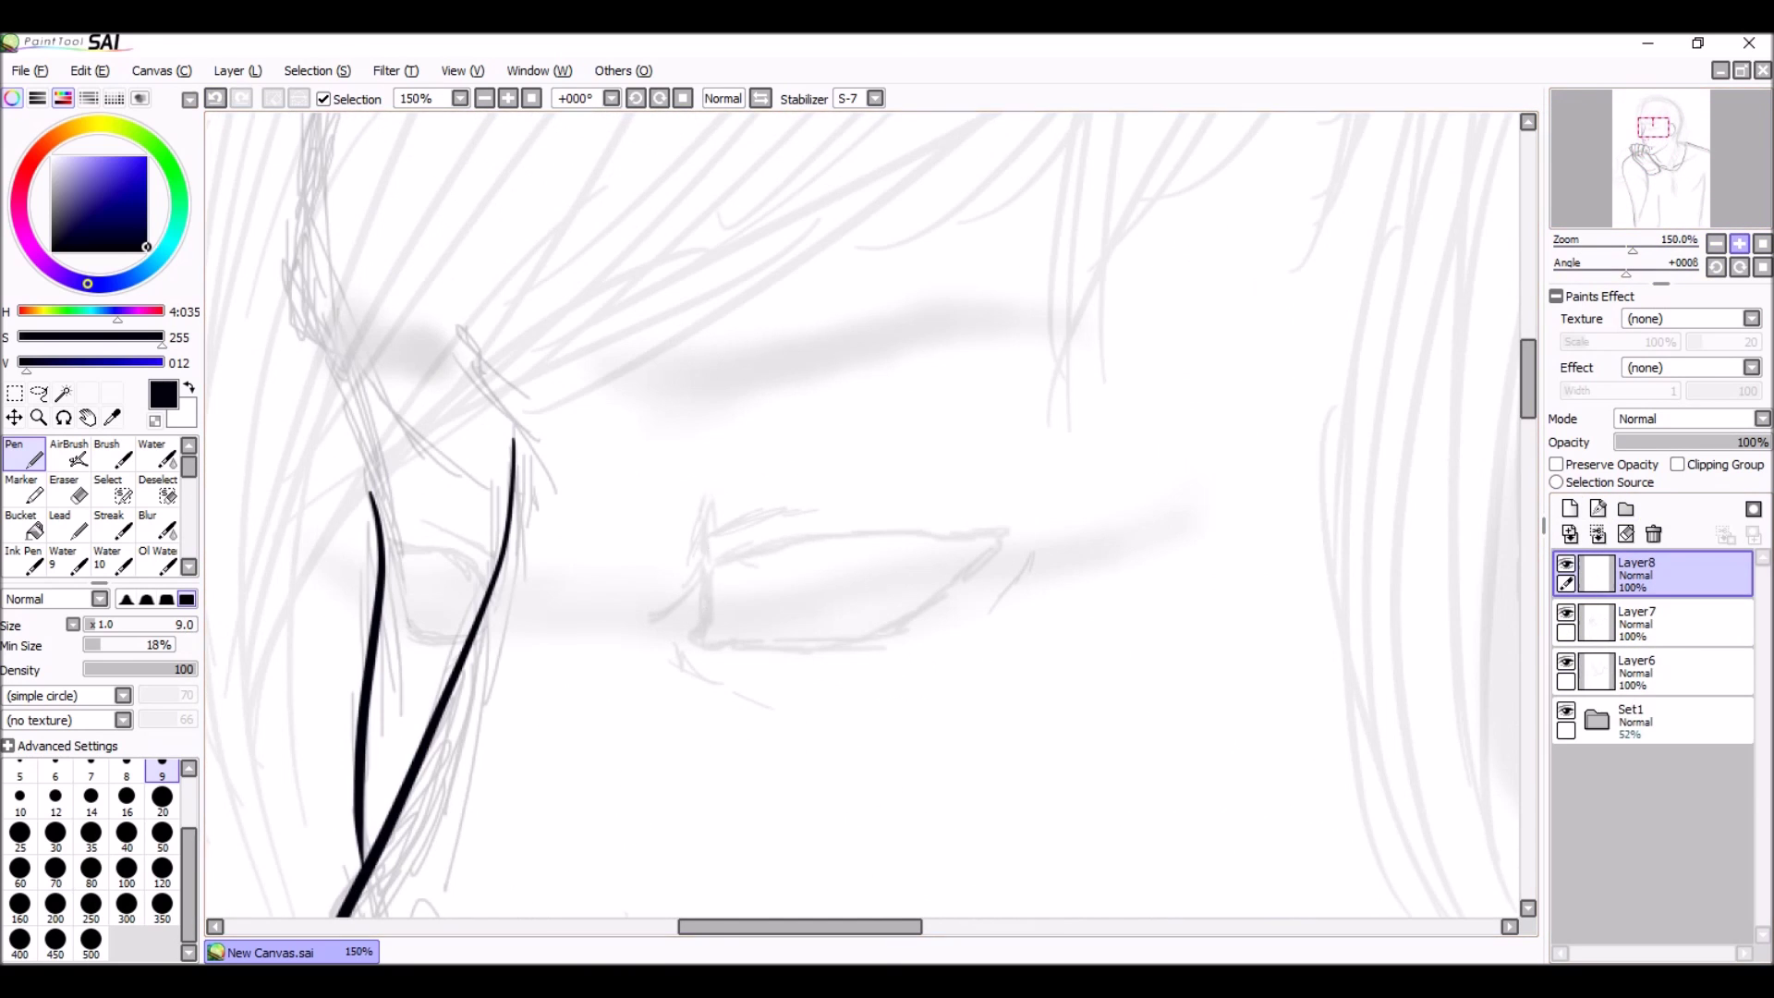
scroll(690, 538, "up", 1)
left_click_drag(652, 526, 695, 559)
left_click_drag(660, 490, 1008, 413)
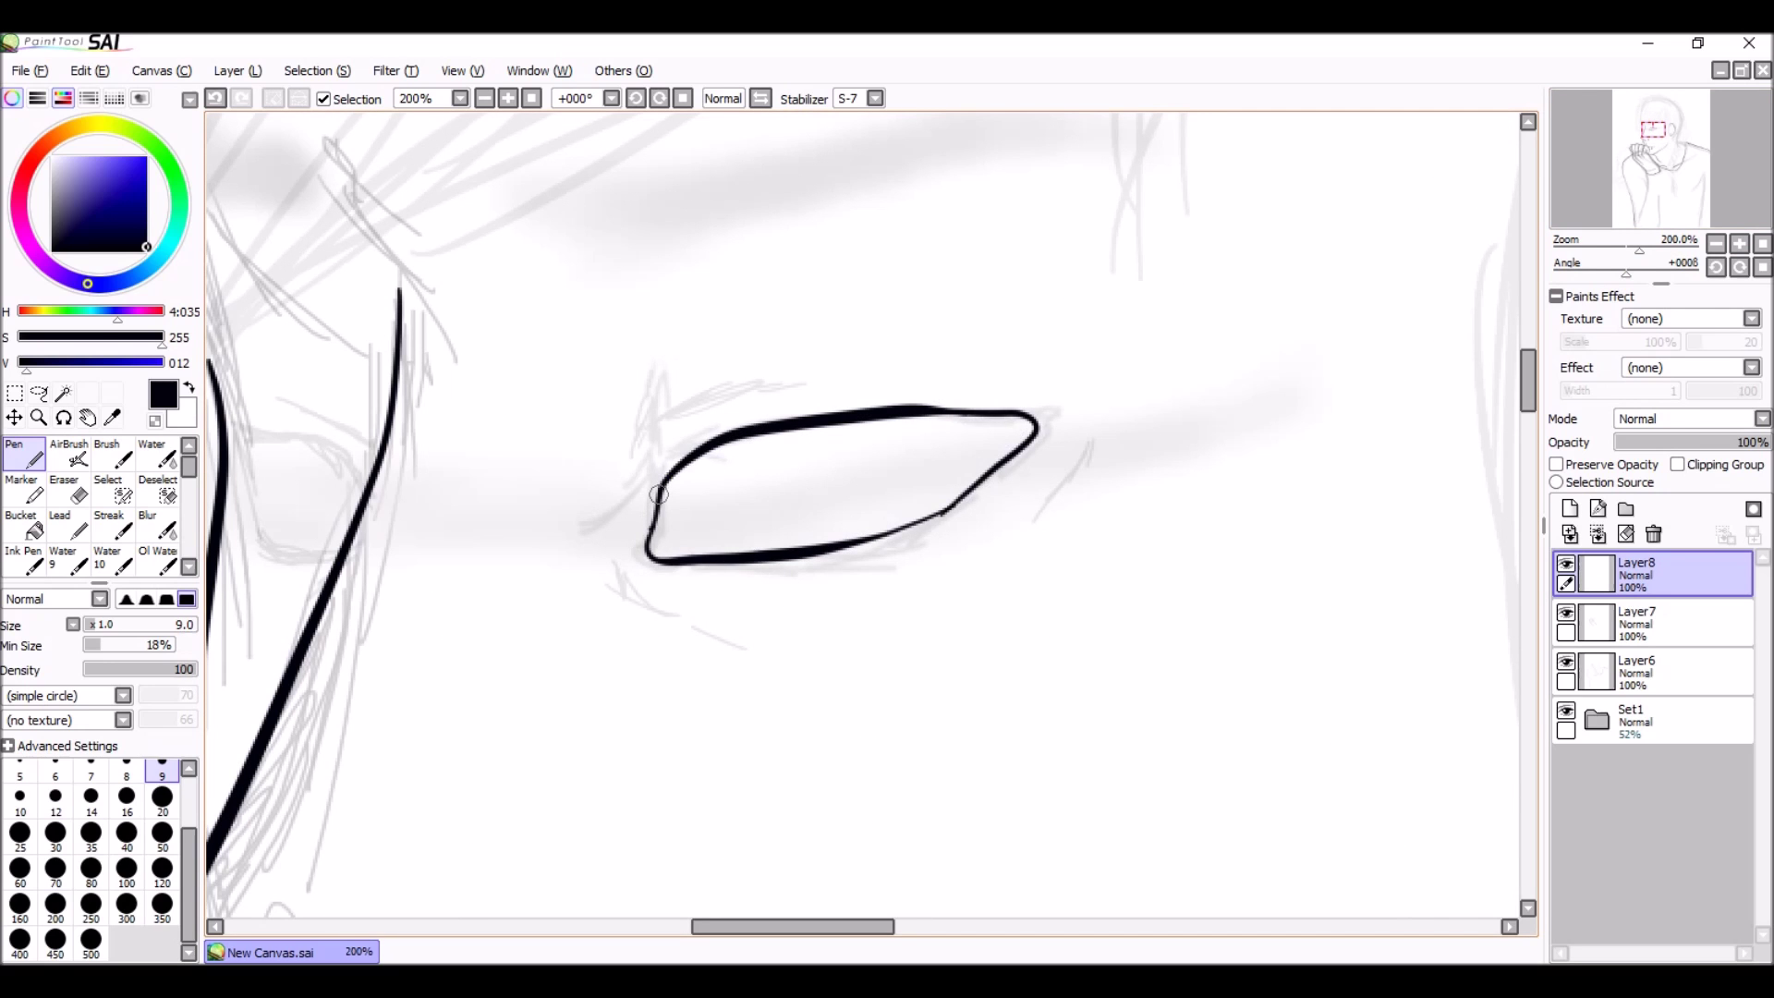
Step: Undo the last eye stroke, set the stabilizer to 10 and ink the short creases around the near eye
key("ctrl+z")
left_click(860, 98)
left_click(851, 289)
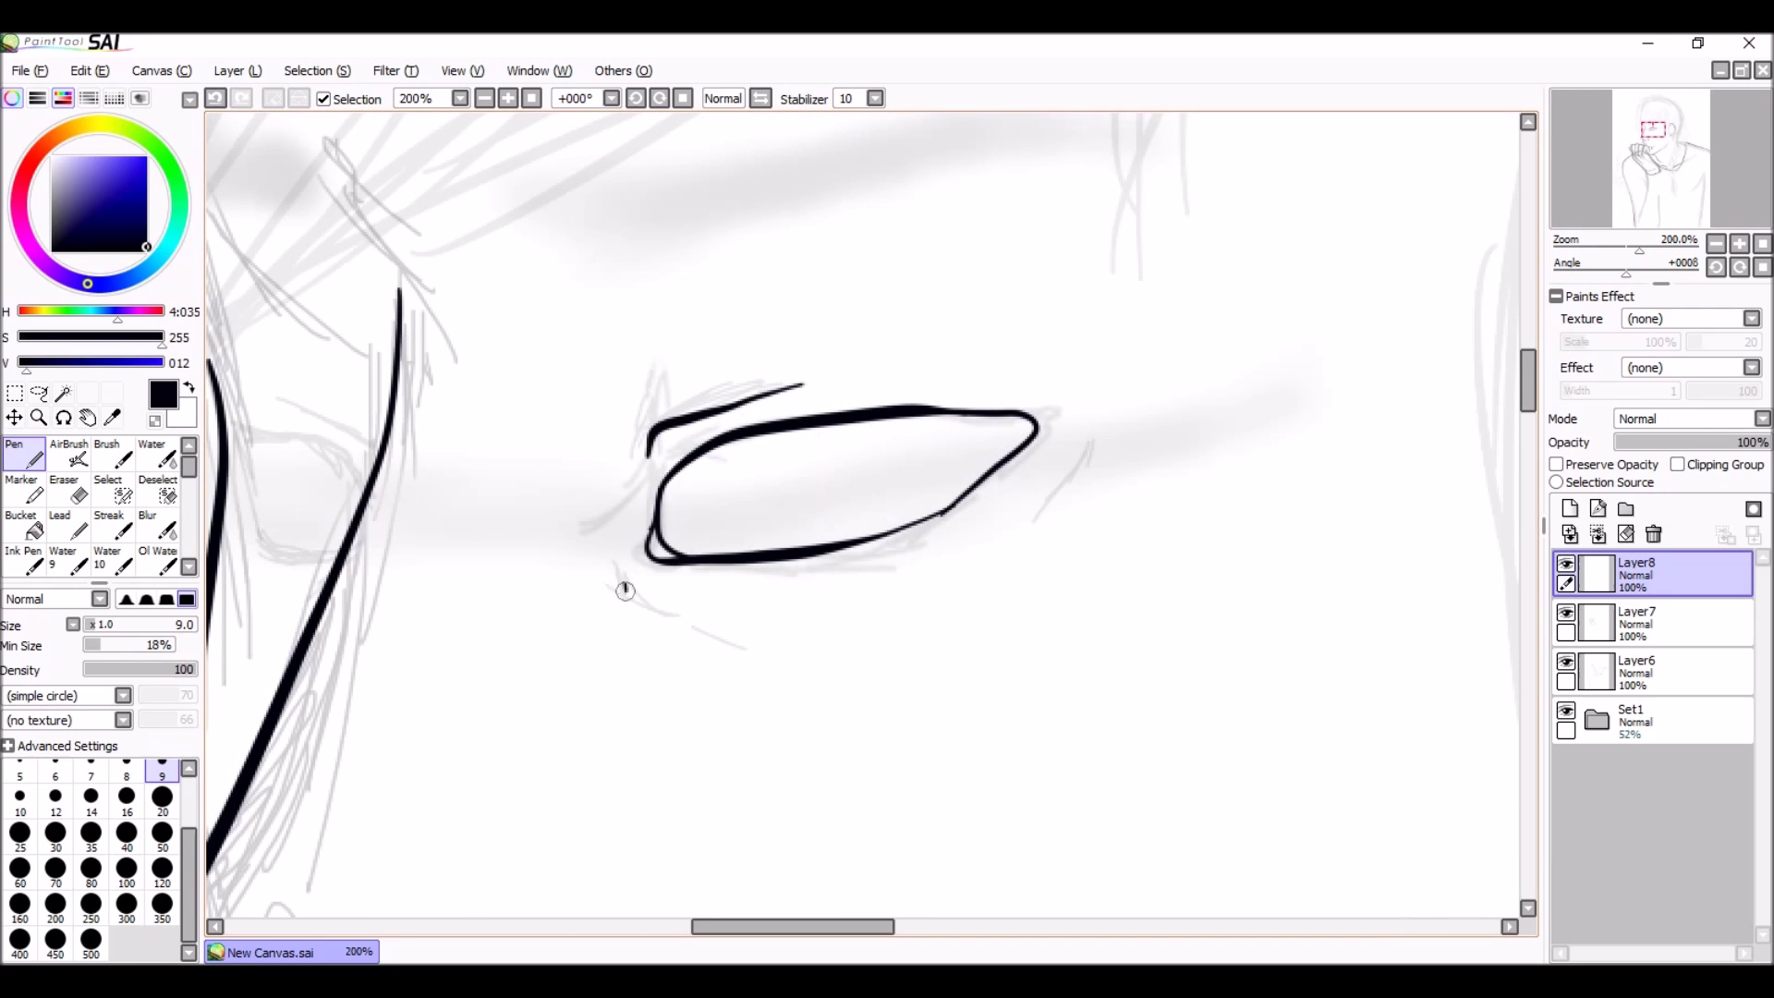
left_click_drag(1081, 439, 1039, 506)
Step: Ink the far eye beside the nose bridge, then outline the near eyebrow and fill it black
left_click_drag(839, 152, 1217, 152)
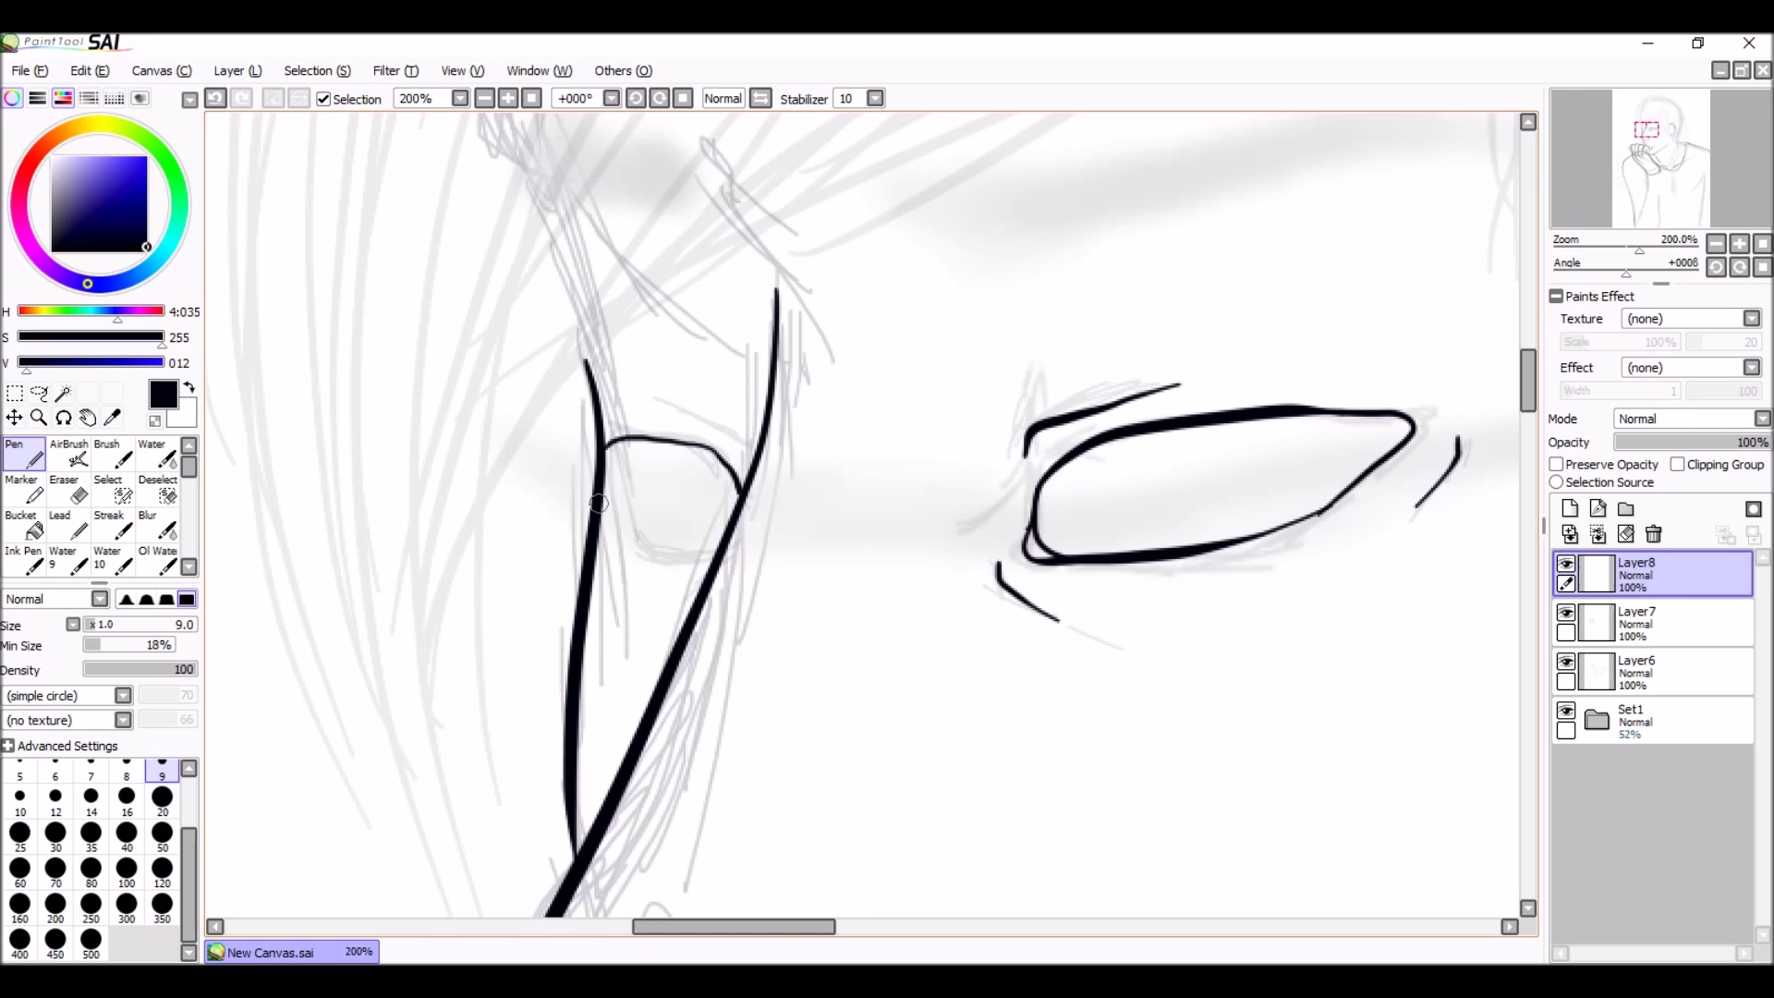
left_click_drag(616, 316, 365, 565)
left_click_drag(663, 469, 733, 502)
left_click_drag(822, 421, 772, 499)
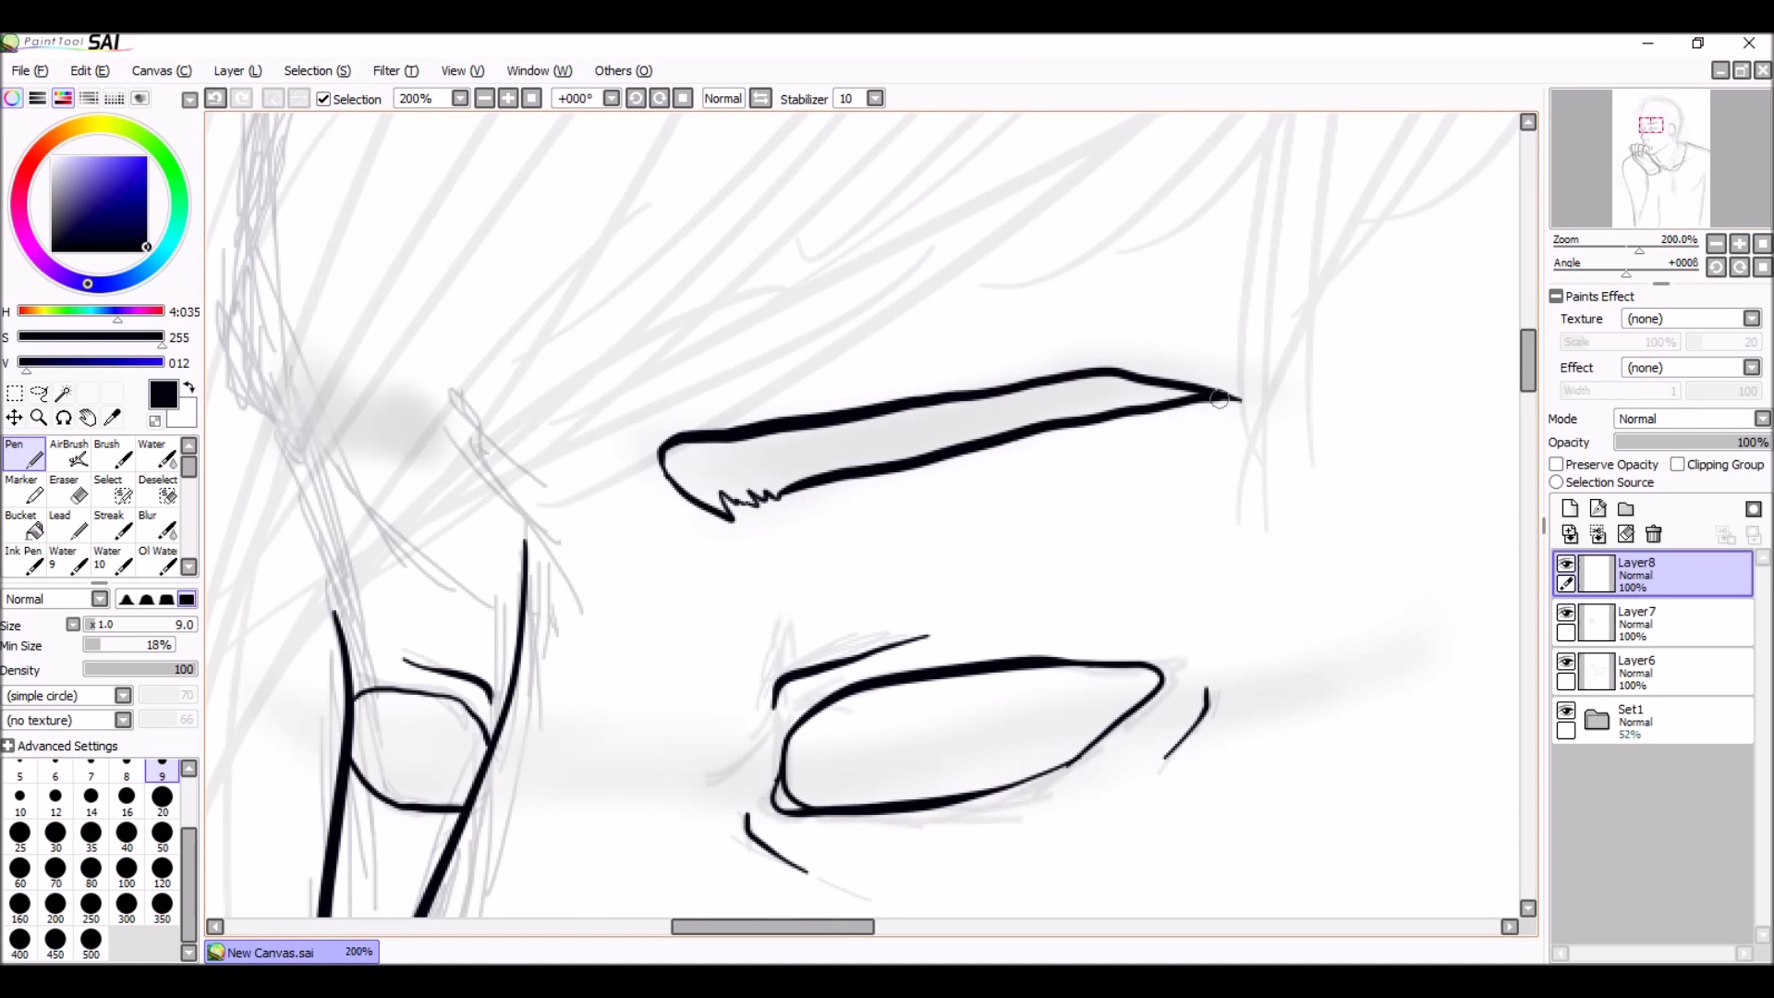
left_click(924, 434)
Step: Ink the inner folds of the ear and its piercings with the stabilizer at 6
left_click_drag(970, 227, 1039, 683)
mouse_move(1042, 374)
left_mouse_down()
mouse_move(980, 522)
mouse_move(1164, 489)
left_mouse_up()
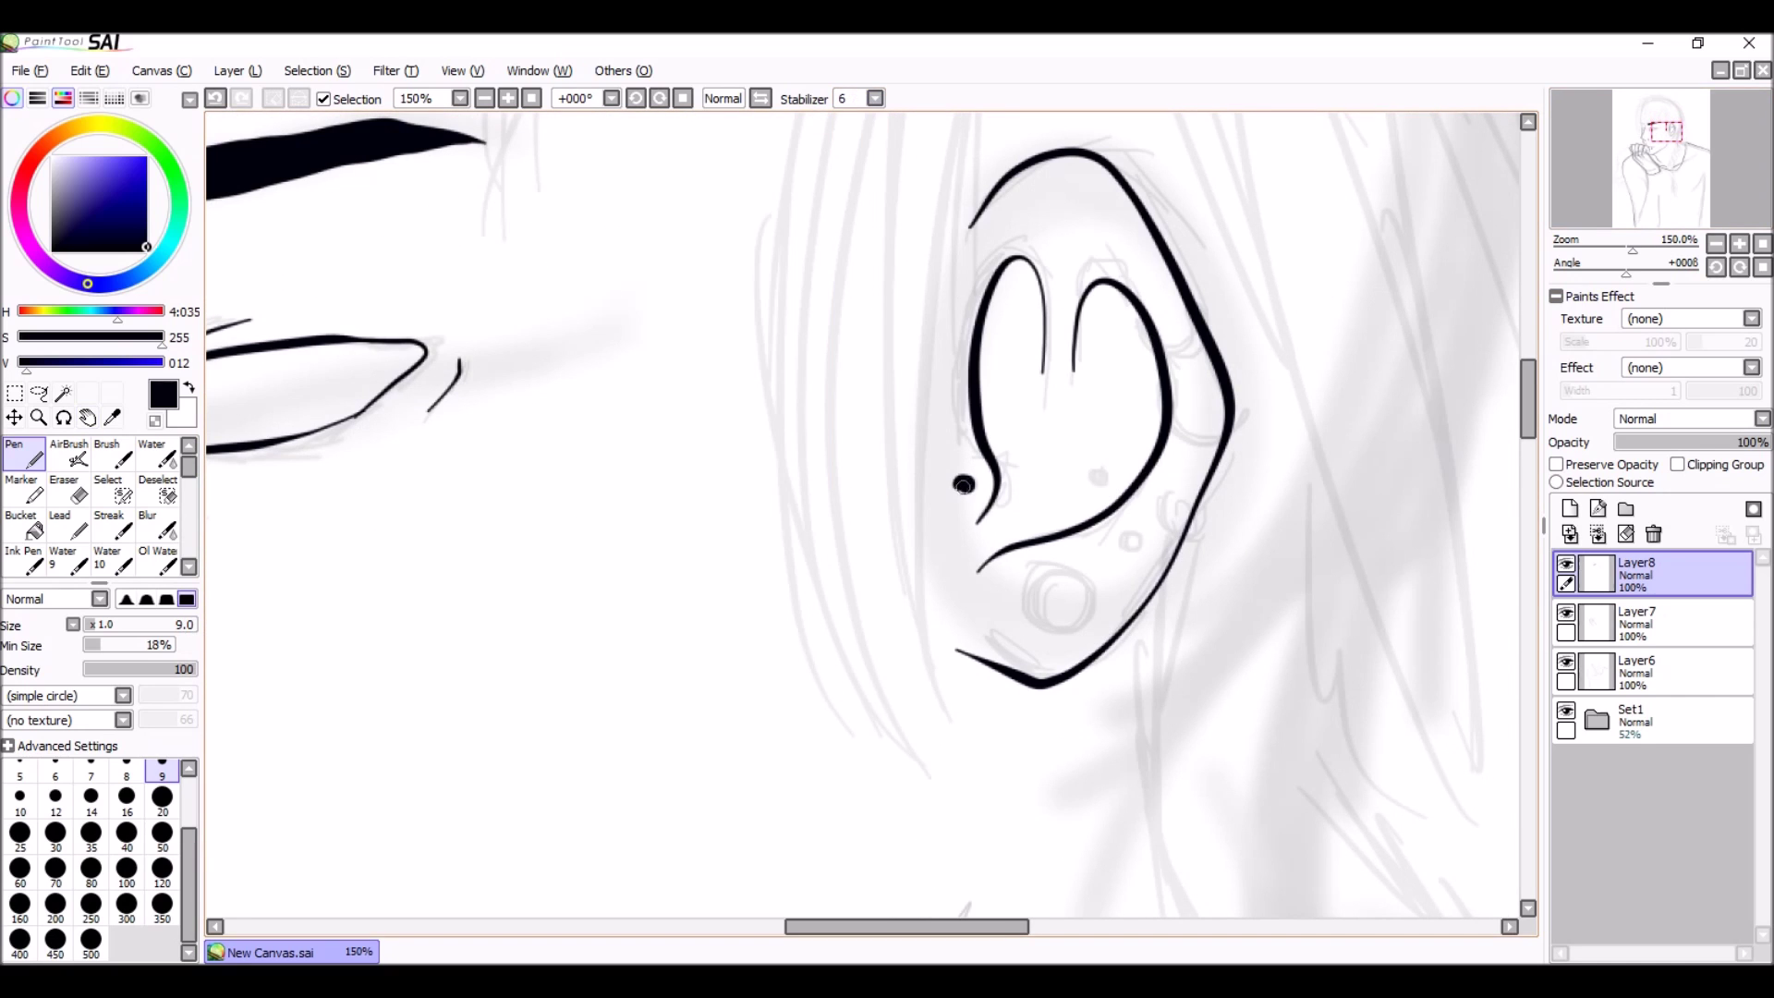
left_click_drag(1070, 575, 1058, 601)
scroll(1058, 601, "down", 3)
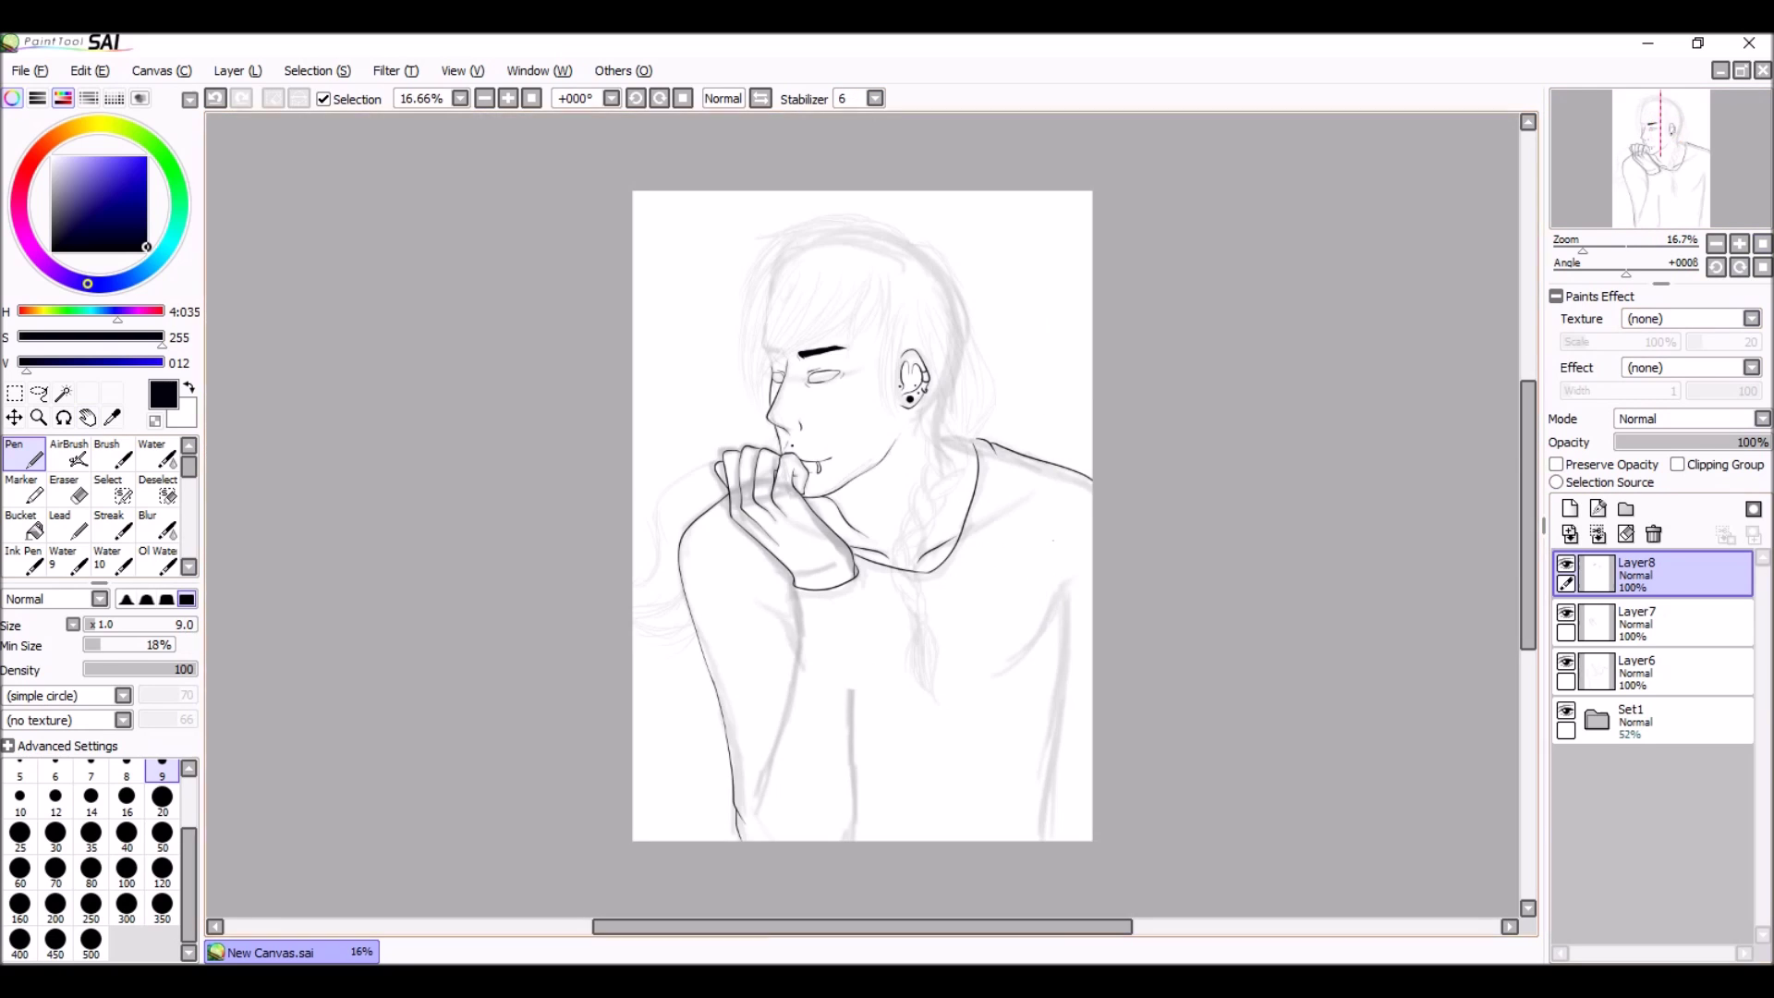
Step: Merge the inked layers into Layer6 and ink the hair's outer contour on a new layer with stabilizer S-7
scroll(800, 249, "up", 2)
key("ctrl+y")
key("ctrl+y")
key("ctrl+y")
key("ctrl+y")
key("ctrl+y")
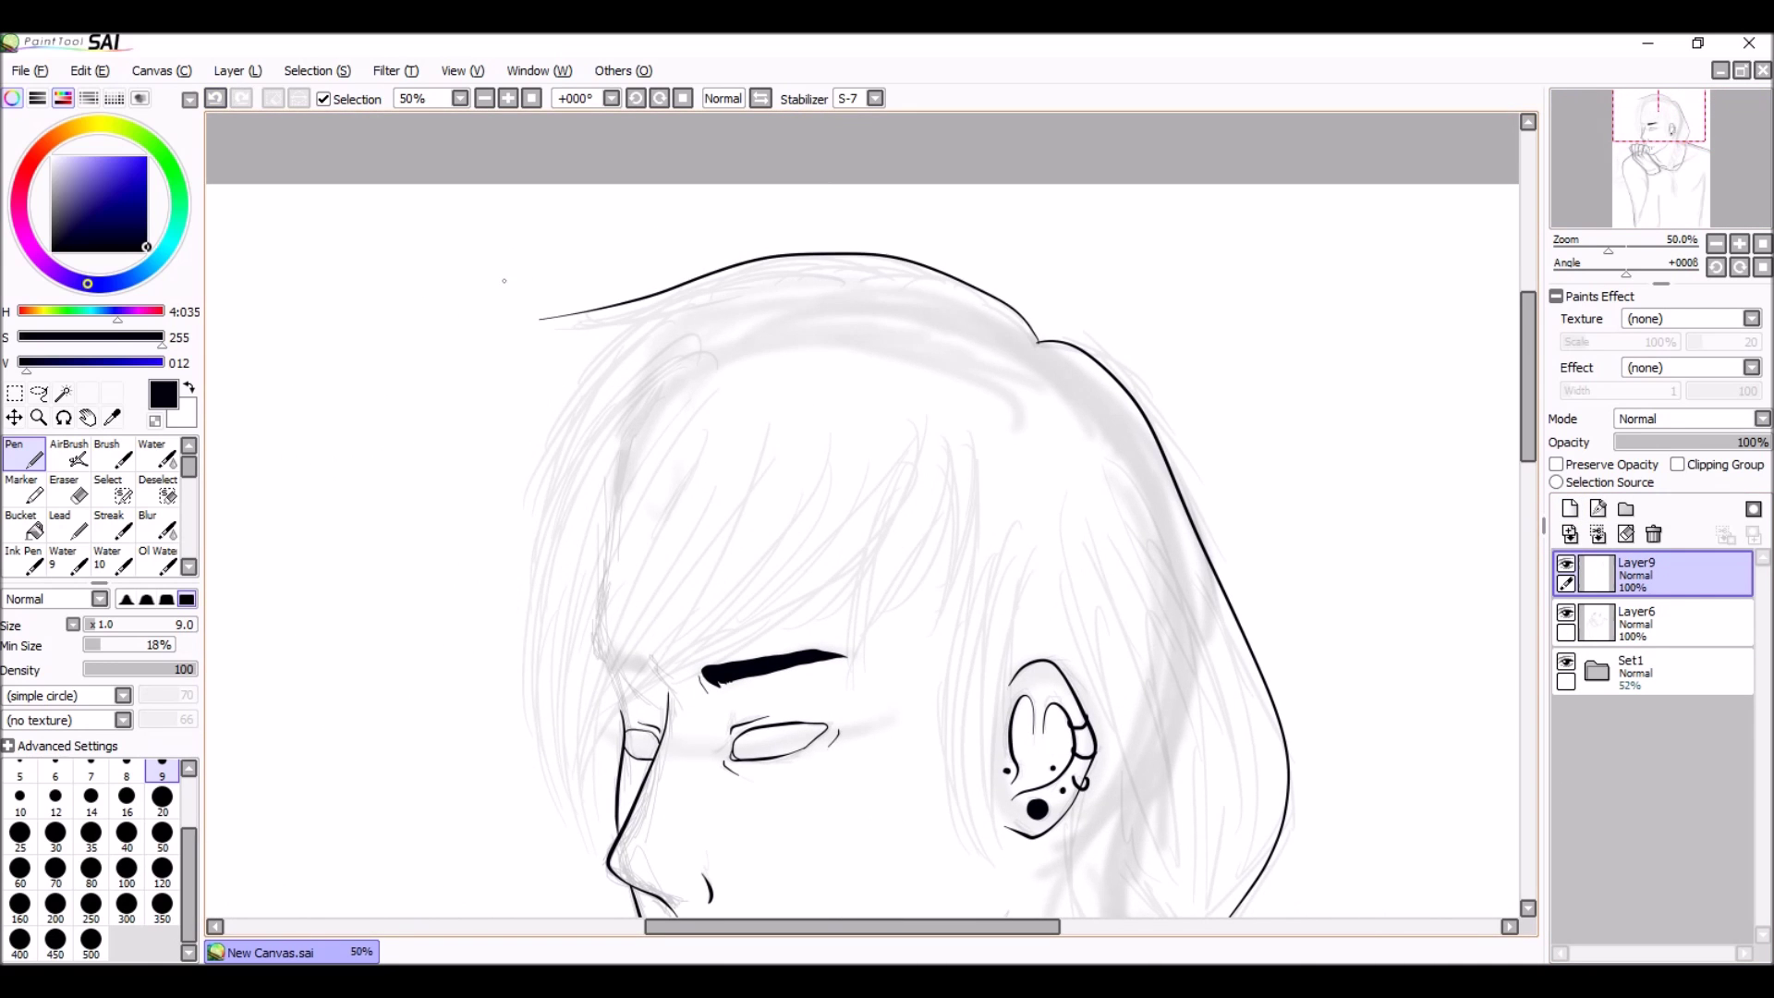
Step: Ink the front hair contour curving down past the forehead and erase the overshooting tips
left_click_drag(591, 404, 625, 358)
scroll(625, 358, "up", 2)
key("e")
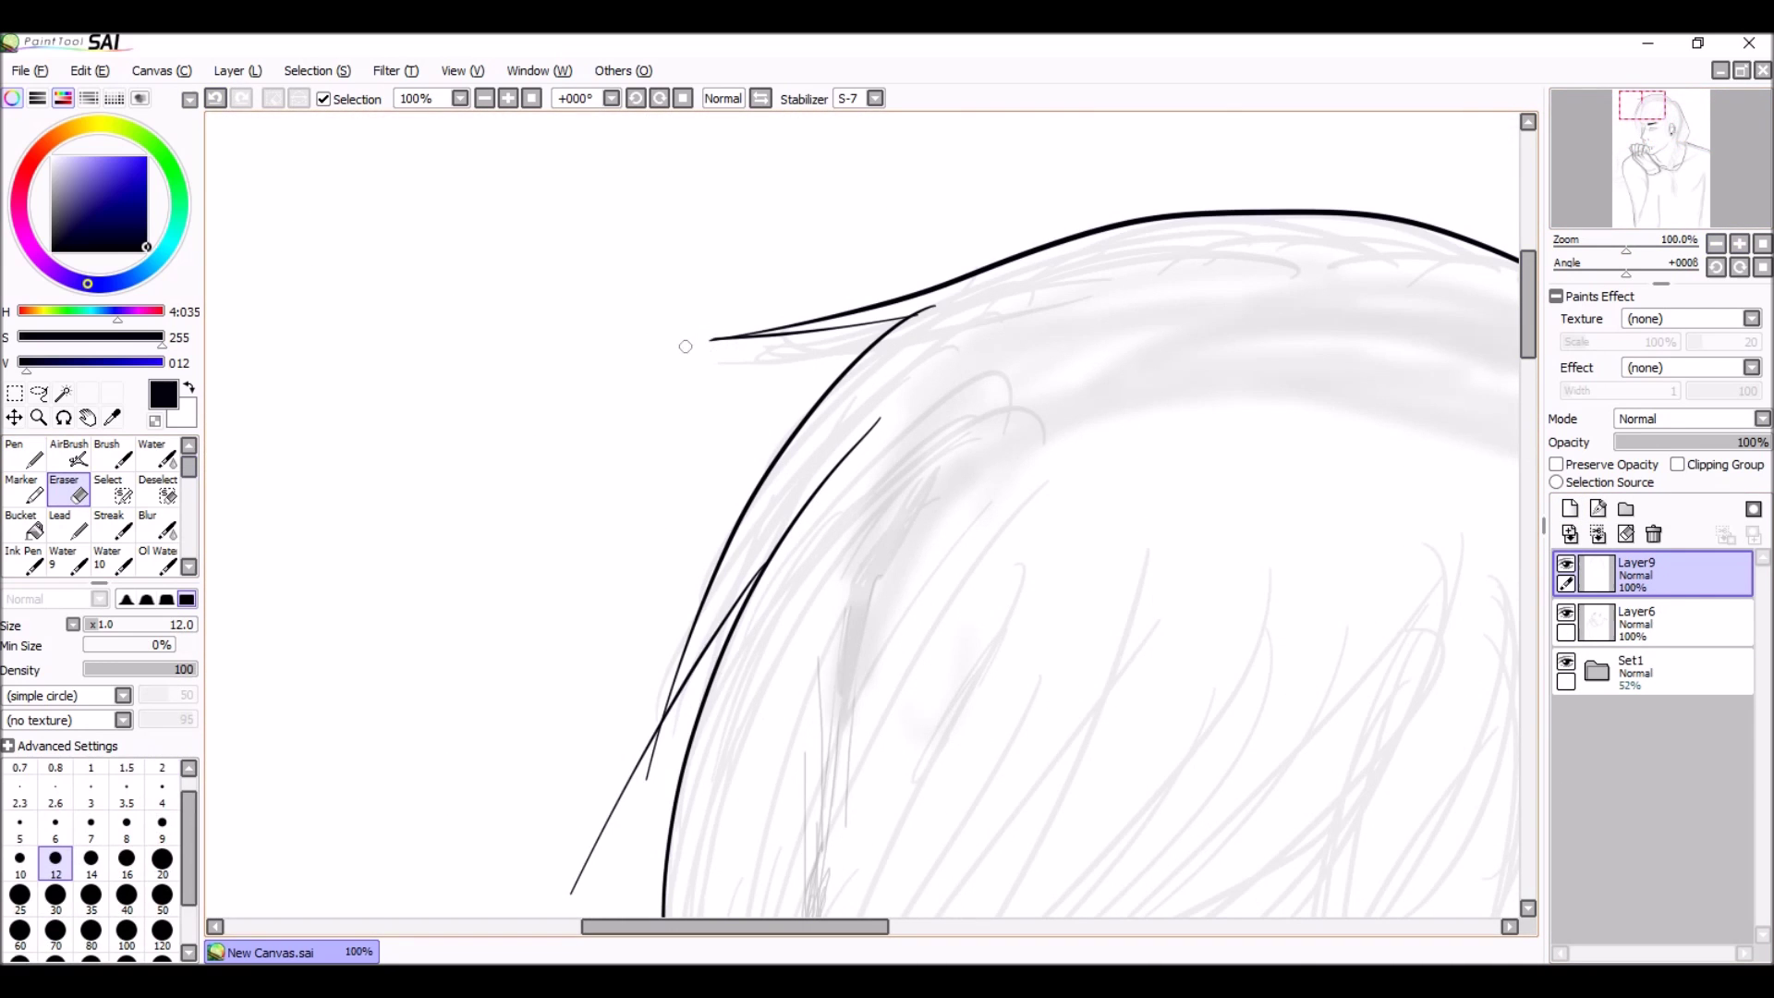
key("n")
scroll(660, 567, "down", 5)
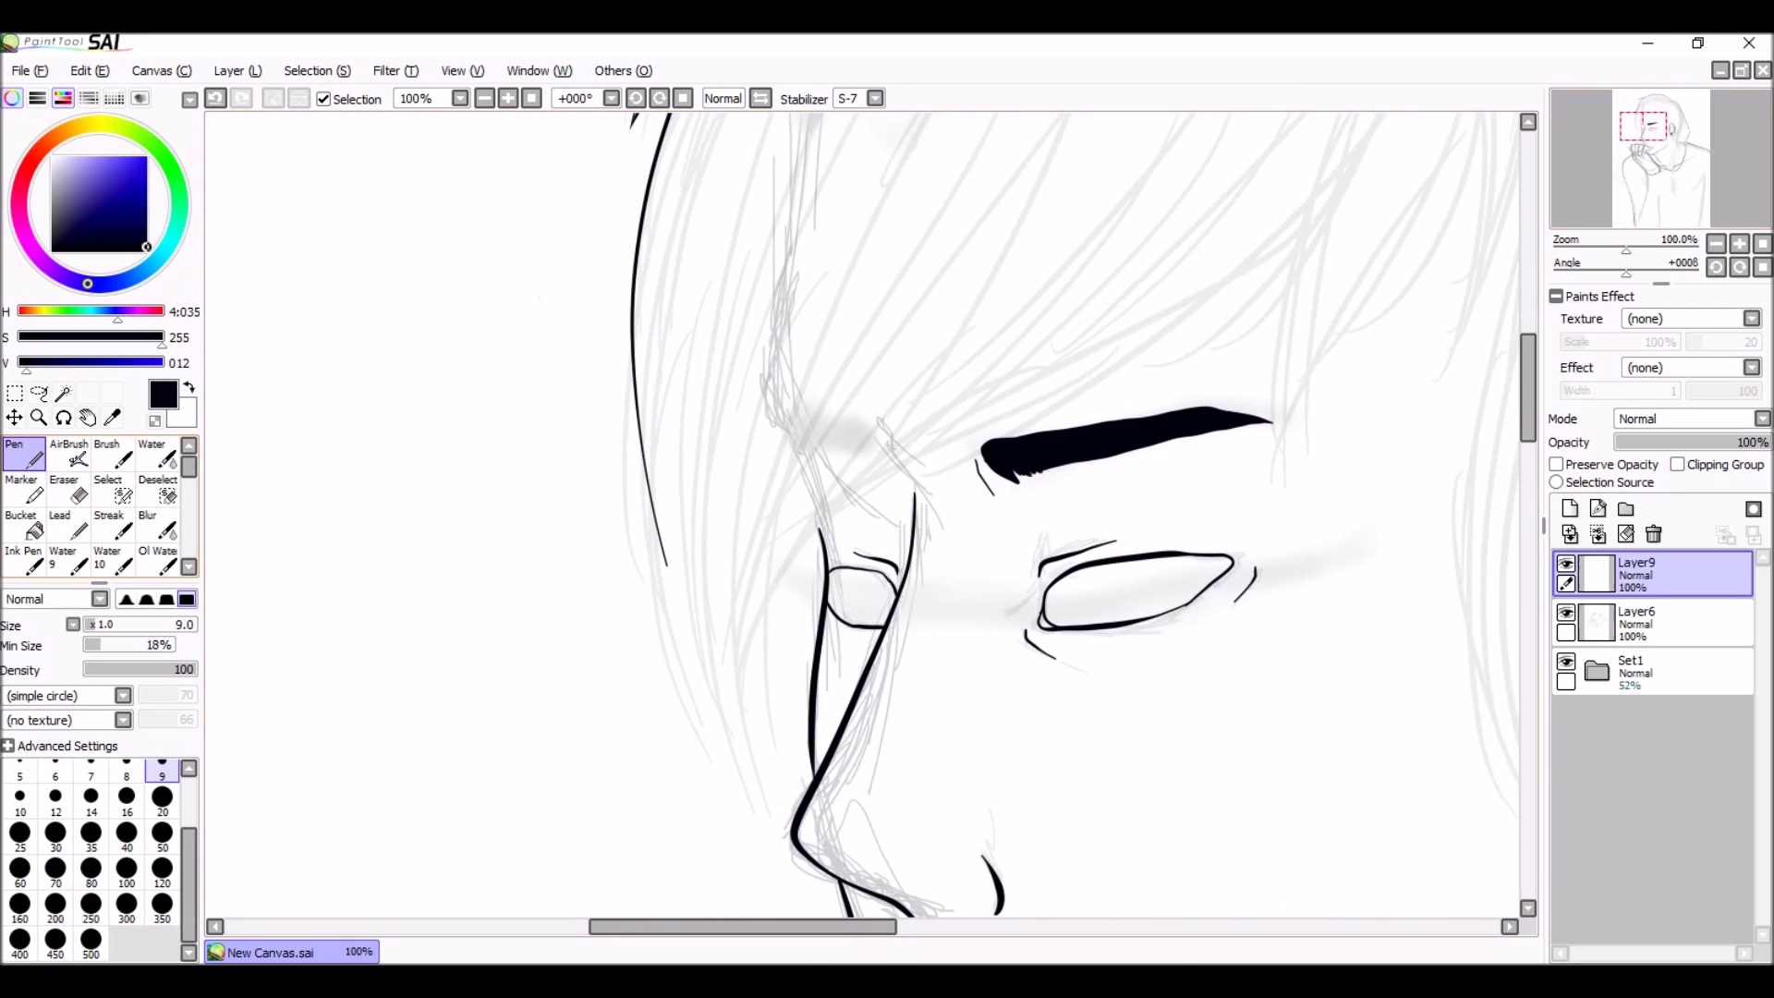
Step: Ink pointed fringe strands between the eyebrow and the ear and erase the stray line ends at their tips
scroll(1395, 370, "down", 1)
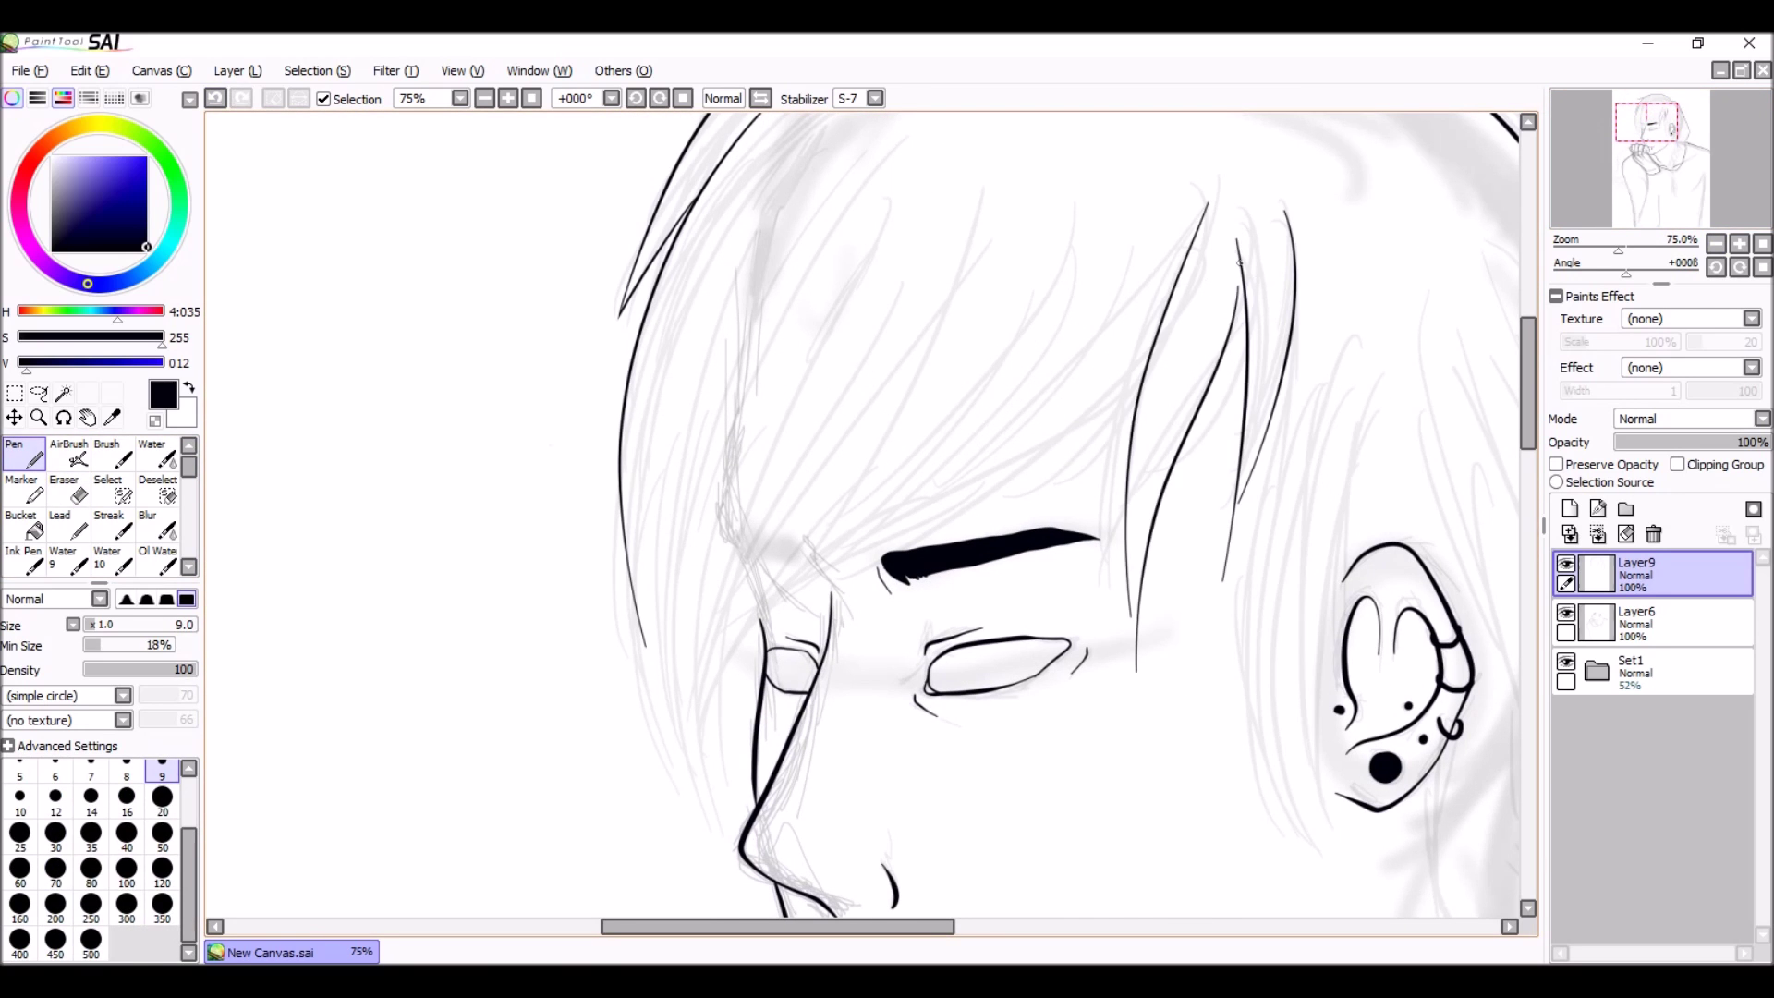
key("e")
scroll(1201, 314, "up", 2)
key("n")
left_click_drag(981, 506, 996, 599)
key("e")
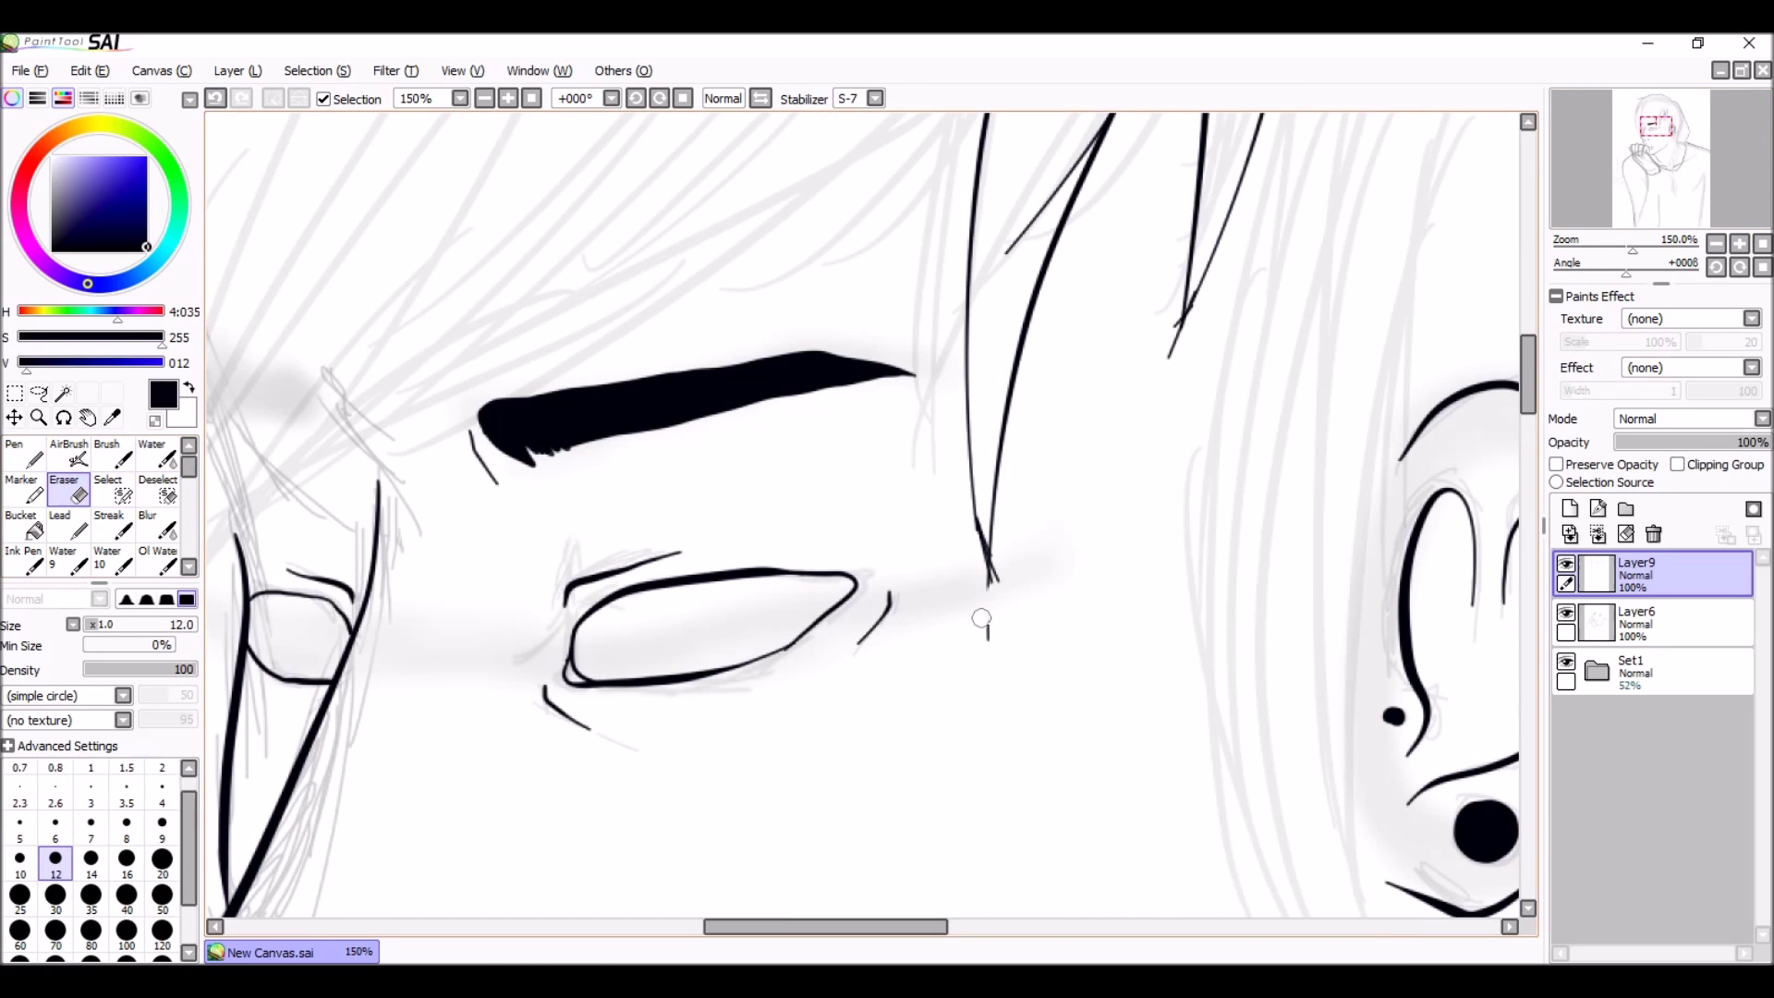
scroll(959, 540, "left", 3)
Step: Ink the long bang sweeping across the forehead and over the far eye, redrawing the stroke once and erasing the excess
key("n")
scroll(959, 541, "down", 1)
mouse_move(1238, 205)
left_mouse_down()
mouse_move(685, 865)
mouse_move(670, 841)
left_mouse_up()
key("ctrl+z")
left_click_drag(1238, 208, 621, 579)
key("e")
left_click_drag(896, 372, 629, 572)
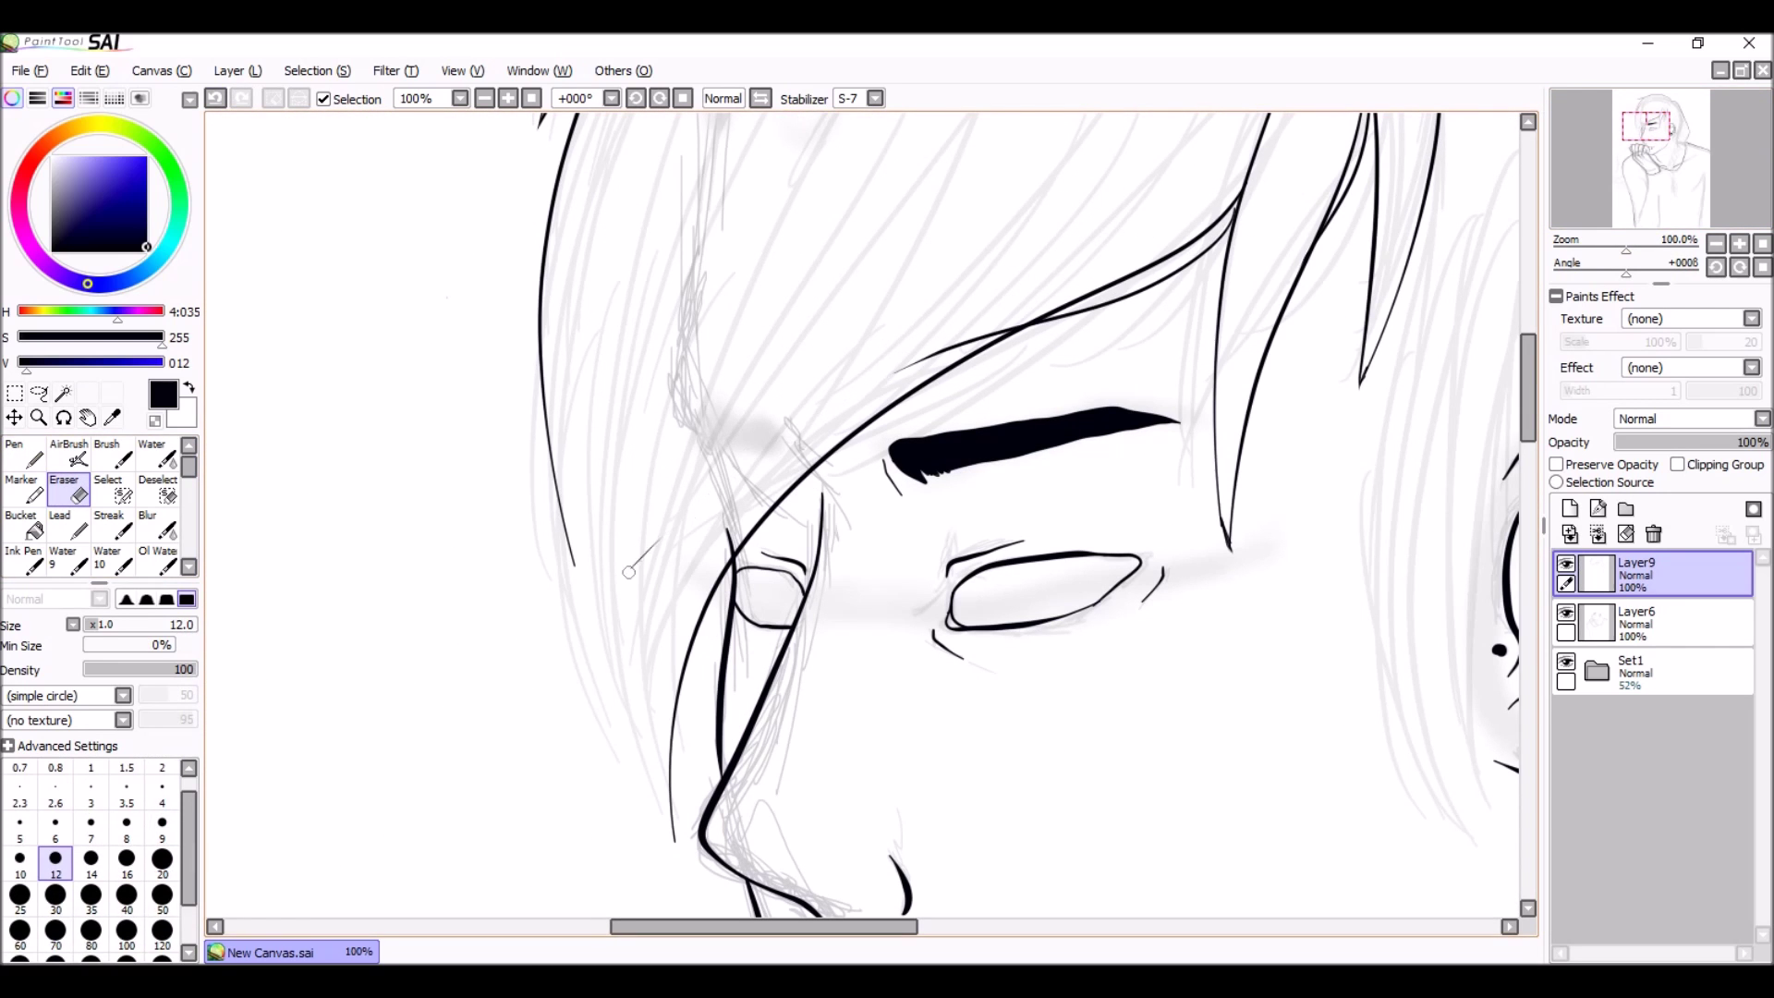
Step: Ink further hair strands falling beside the face and ear toward the braid
key("n")
scroll(1014, 323, "down", 3)
scroll(932, 515, "up", 3)
left_click_drag(804, 375, 965, 771)
left_click_drag(1023, 599, 993, 823)
Step: Ink the braid's upper and middle overlapping segments on Layer9 with the size 9 pen, following the sketch
scroll(834, 360, "down", 3)
left_click_drag(819, 546, 813, 673)
scroll(819, 555, "down", 3)
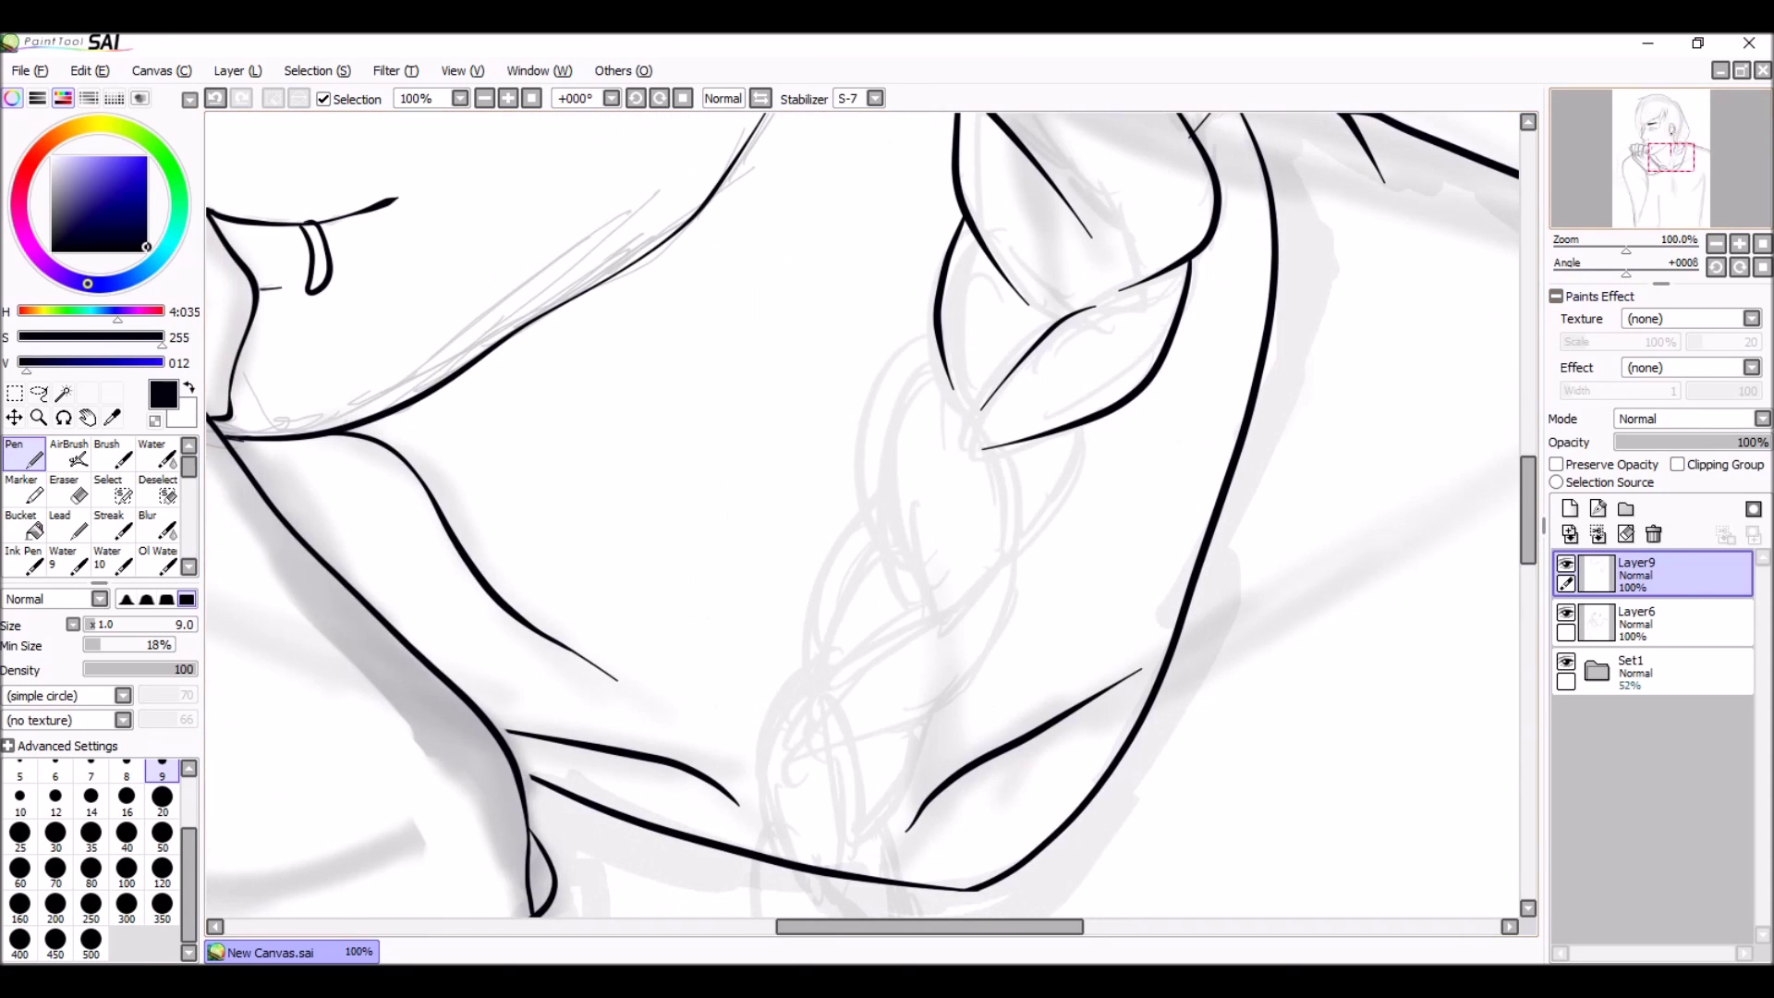
scroll(988, 446, "down", 2)
left_click_drag(841, 544, 1018, 369)
left_click_drag(845, 467, 979, 397)
left_click_drag(880, 295, 810, 485)
left_click_drag(810, 485, 832, 357)
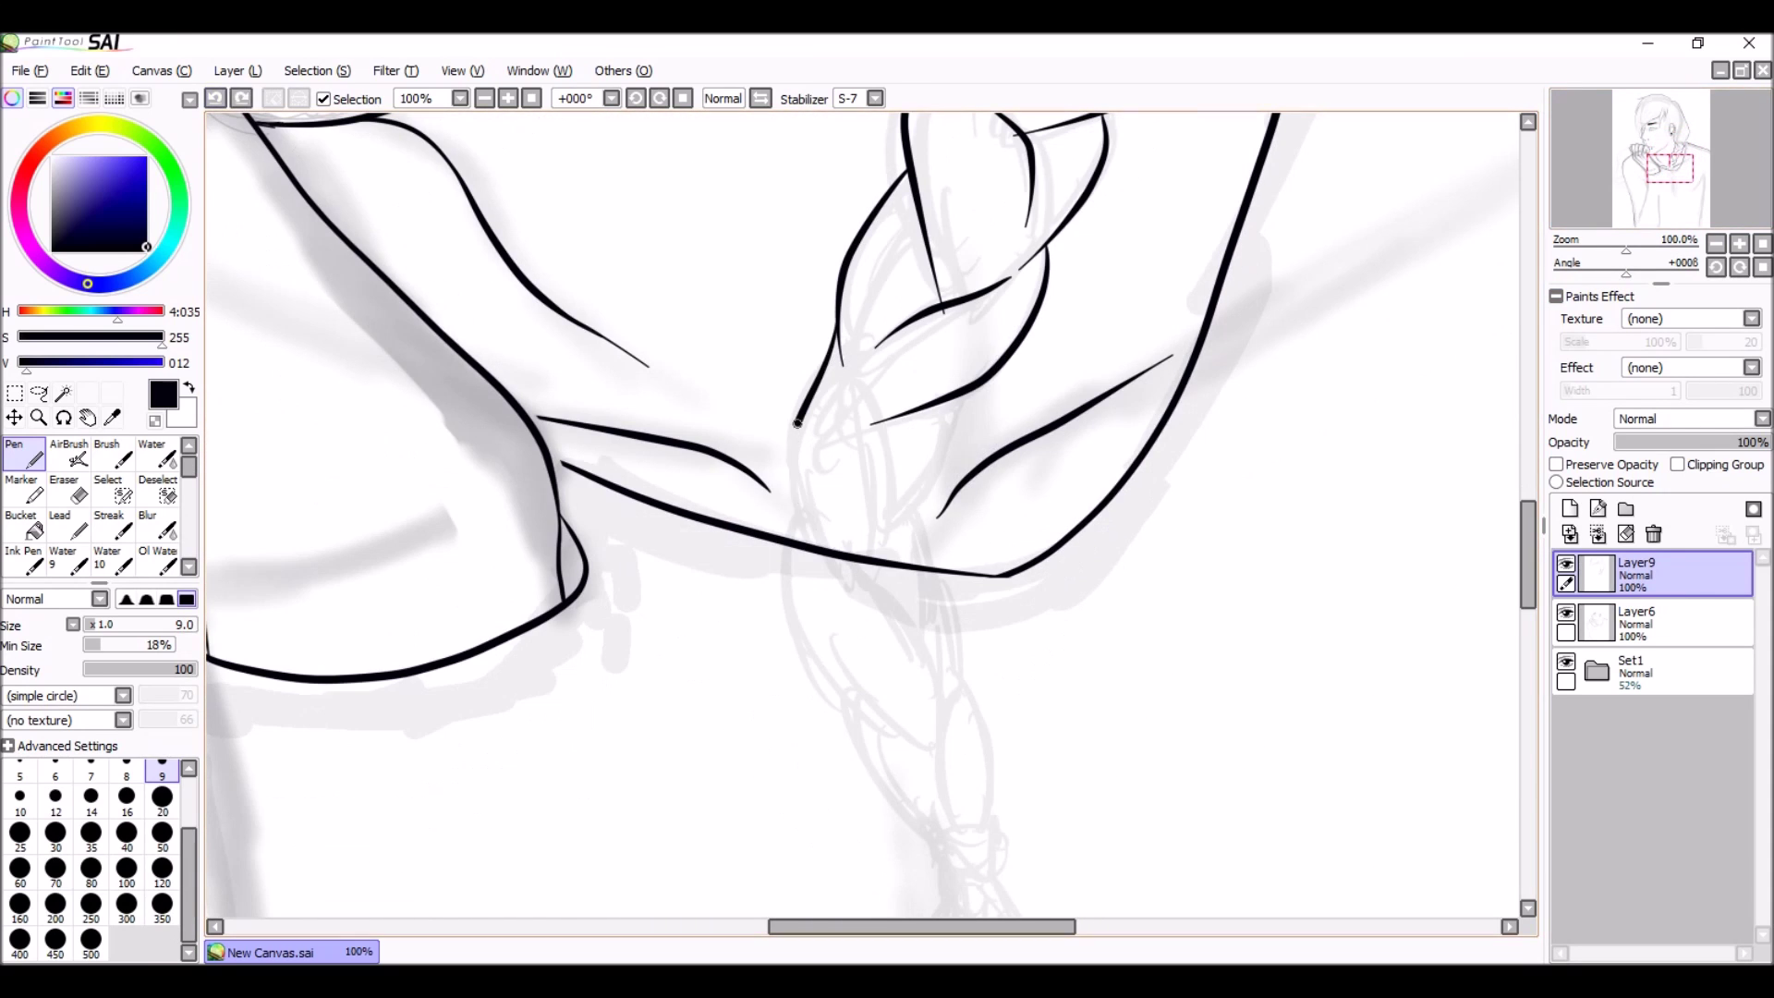
Step: Ink the braid segments passing over the collar and erase the neckline running through them on Layer6
left_click_drag(919, 536, 941, 744)
key("e")
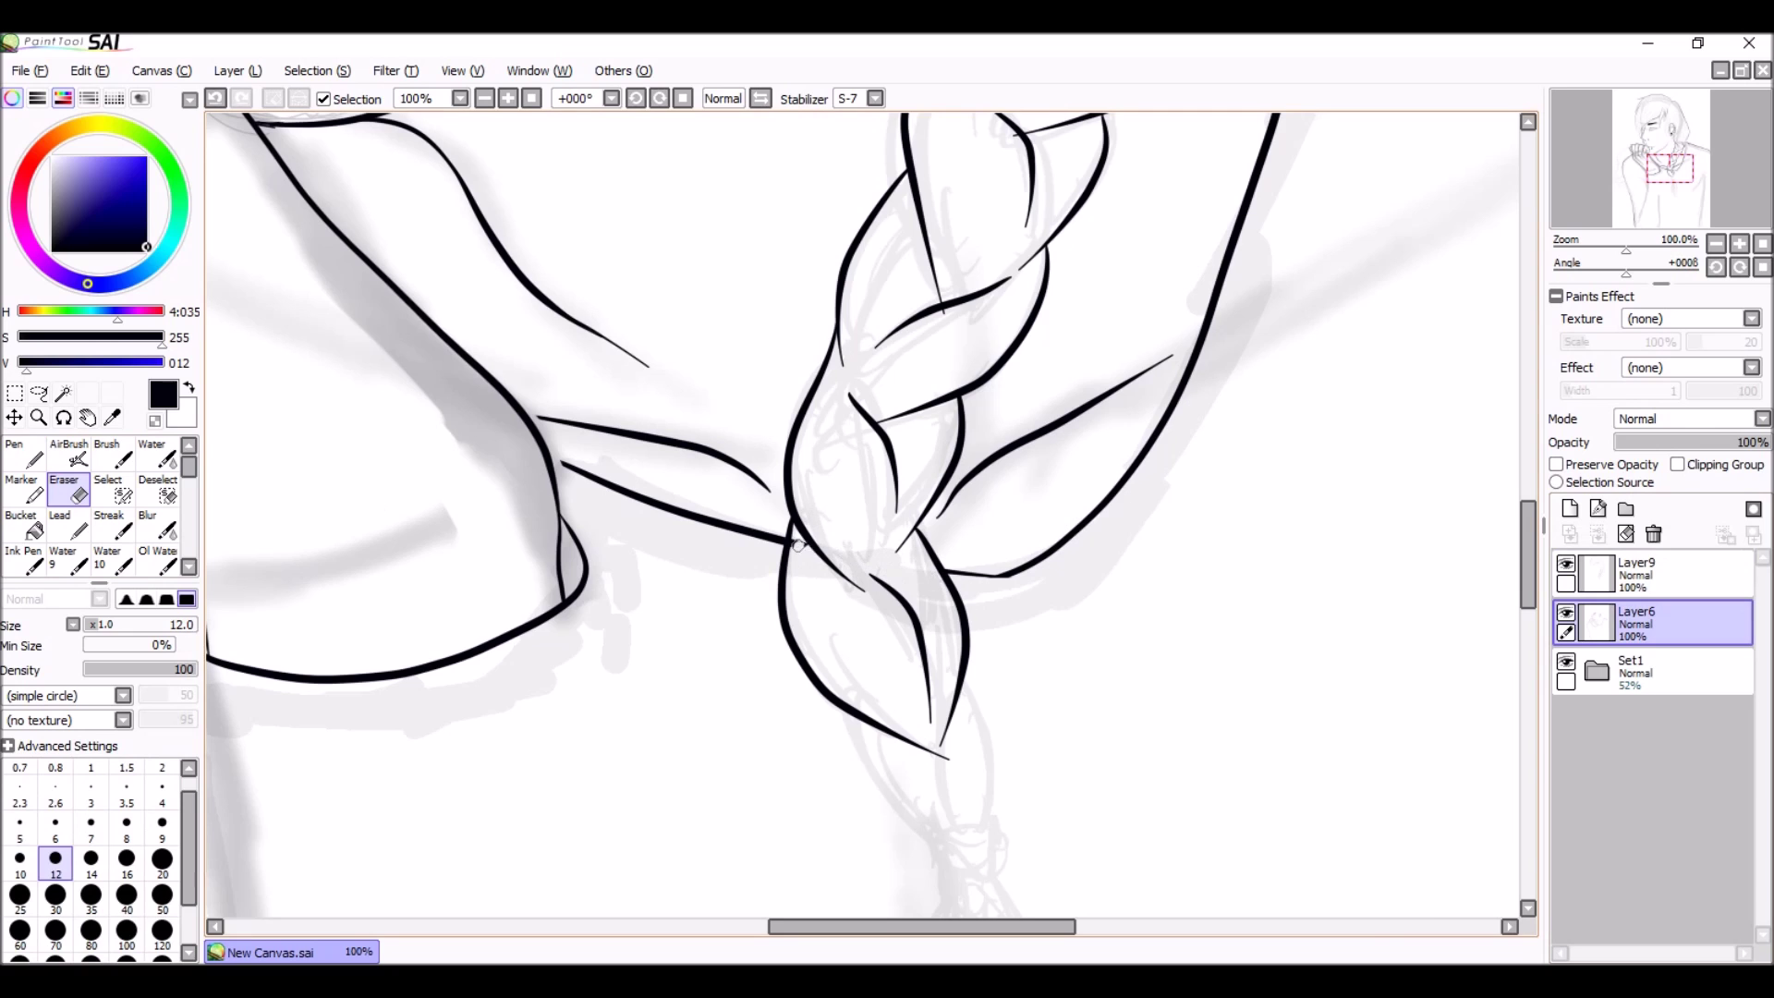
key("n")
Step: Ink the last braid segments and the banded hair tie at the braid's end on Layer9
scroll(797, 545, "down", 5)
left_click_drag(792, 294, 860, 268)
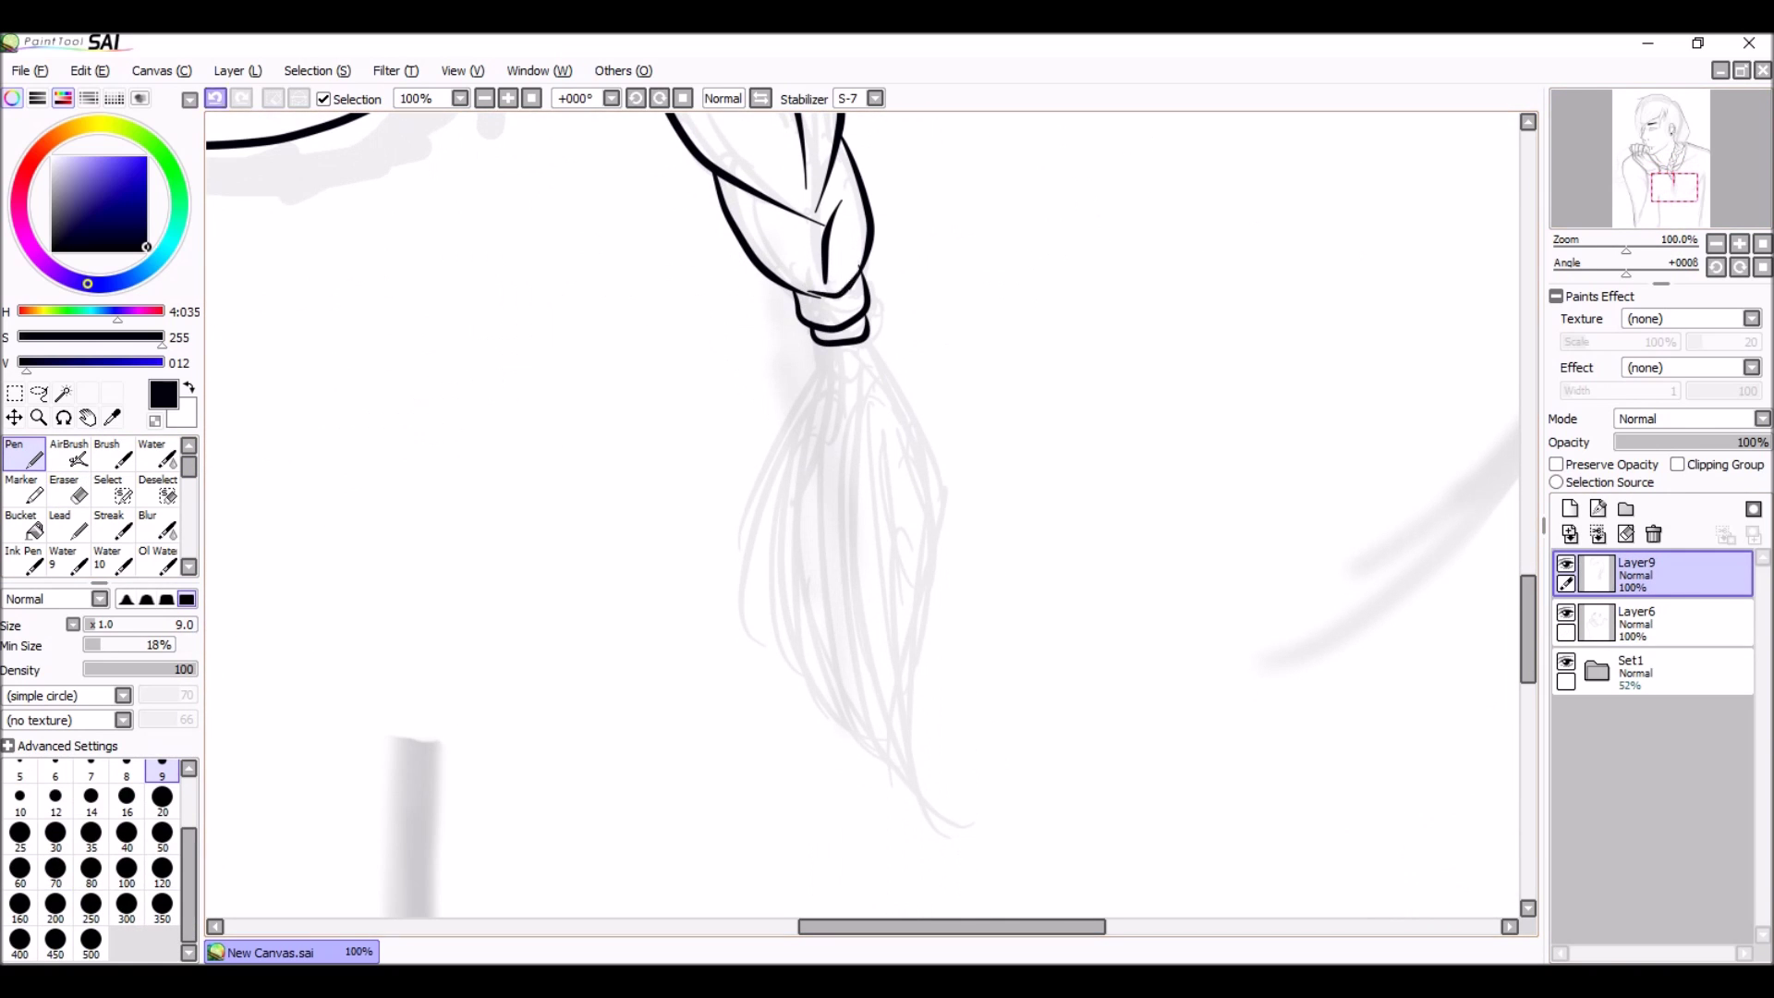
key("e")
key("n")
Step: Ink the outer curves and first inner strands of the braid's tail below the hair tie, redrawing one stroke
scroll(832, 462, "up", 1)
scroll(732, 462, "down", 3)
left_click_drag(656, 231, 582, 632)
left_click_drag(656, 222, 730, 827)
key("ctrl+z")
left_click_drag(733, 215, 799, 892)
left_click_drag(669, 231, 663, 492)
left_click_drag(691, 219, 714, 677)
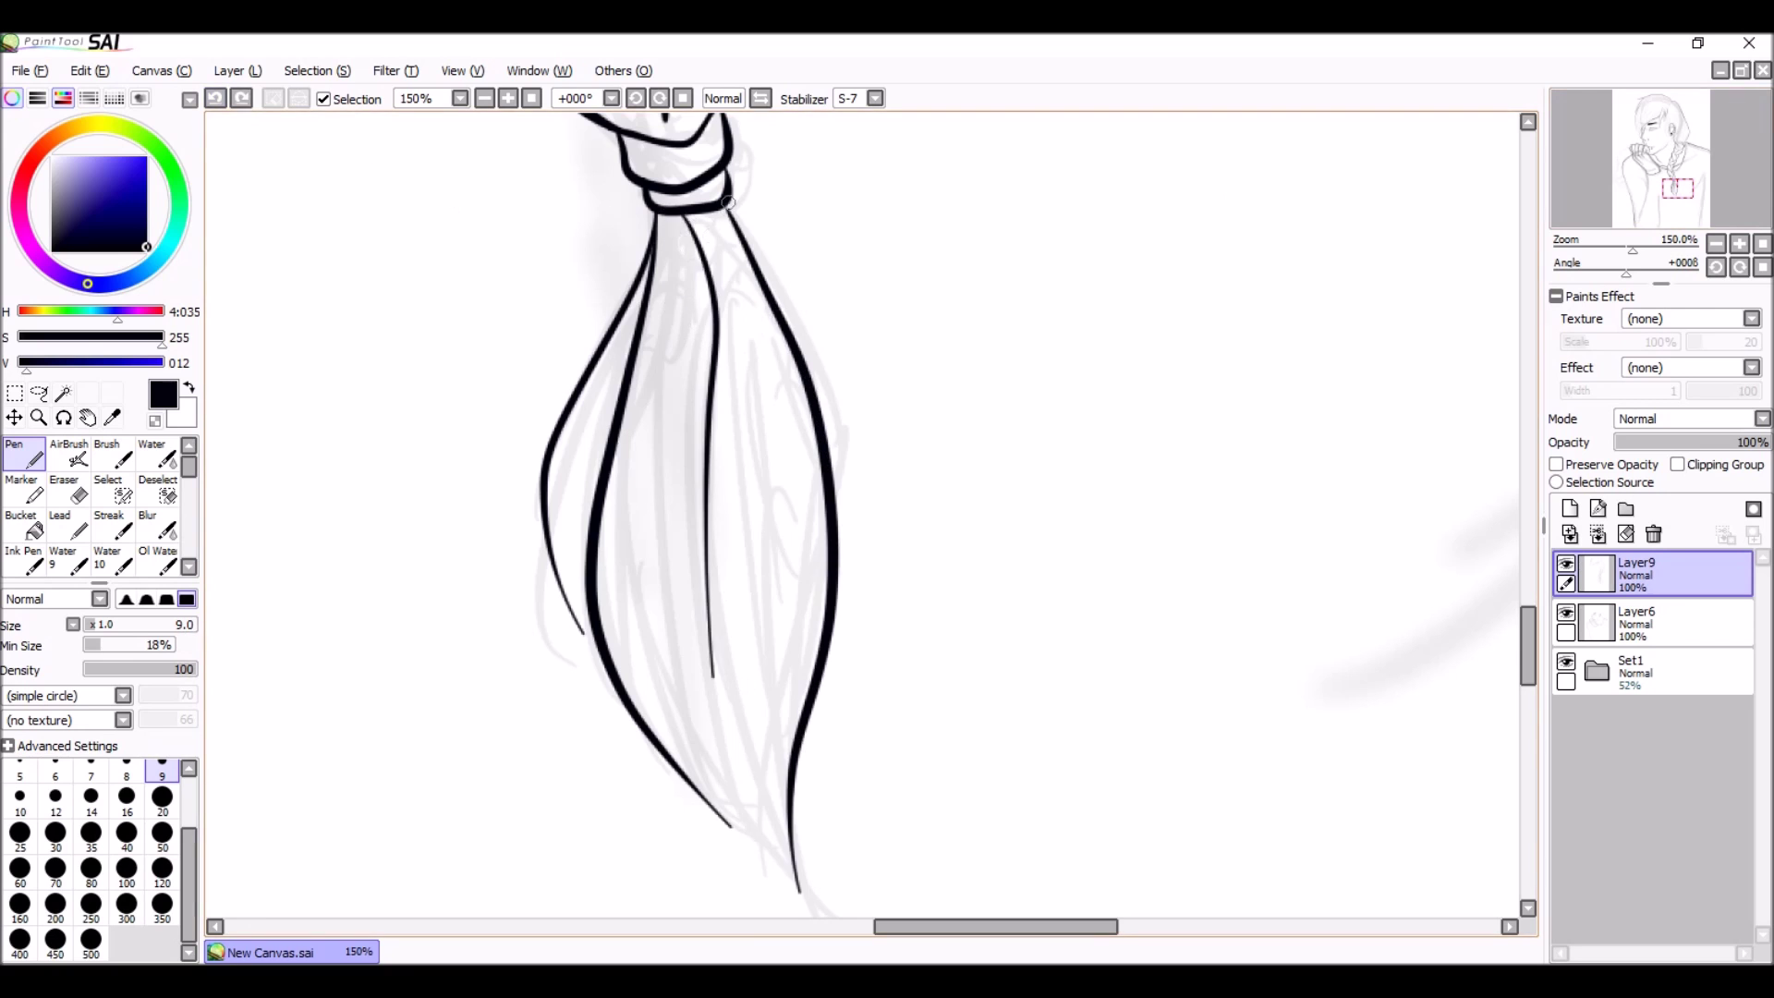
Step: Add more inner strands to the braid's tail, converging toward its pointed tip
scroll(729, 201, "down", 2)
left_click_drag(708, 356, 750, 743)
left_click_drag(606, 404, 753, 739)
Step: Remove the long strands beside the ear and ink a long strand sweeping across the front hair above the brow
key("e")
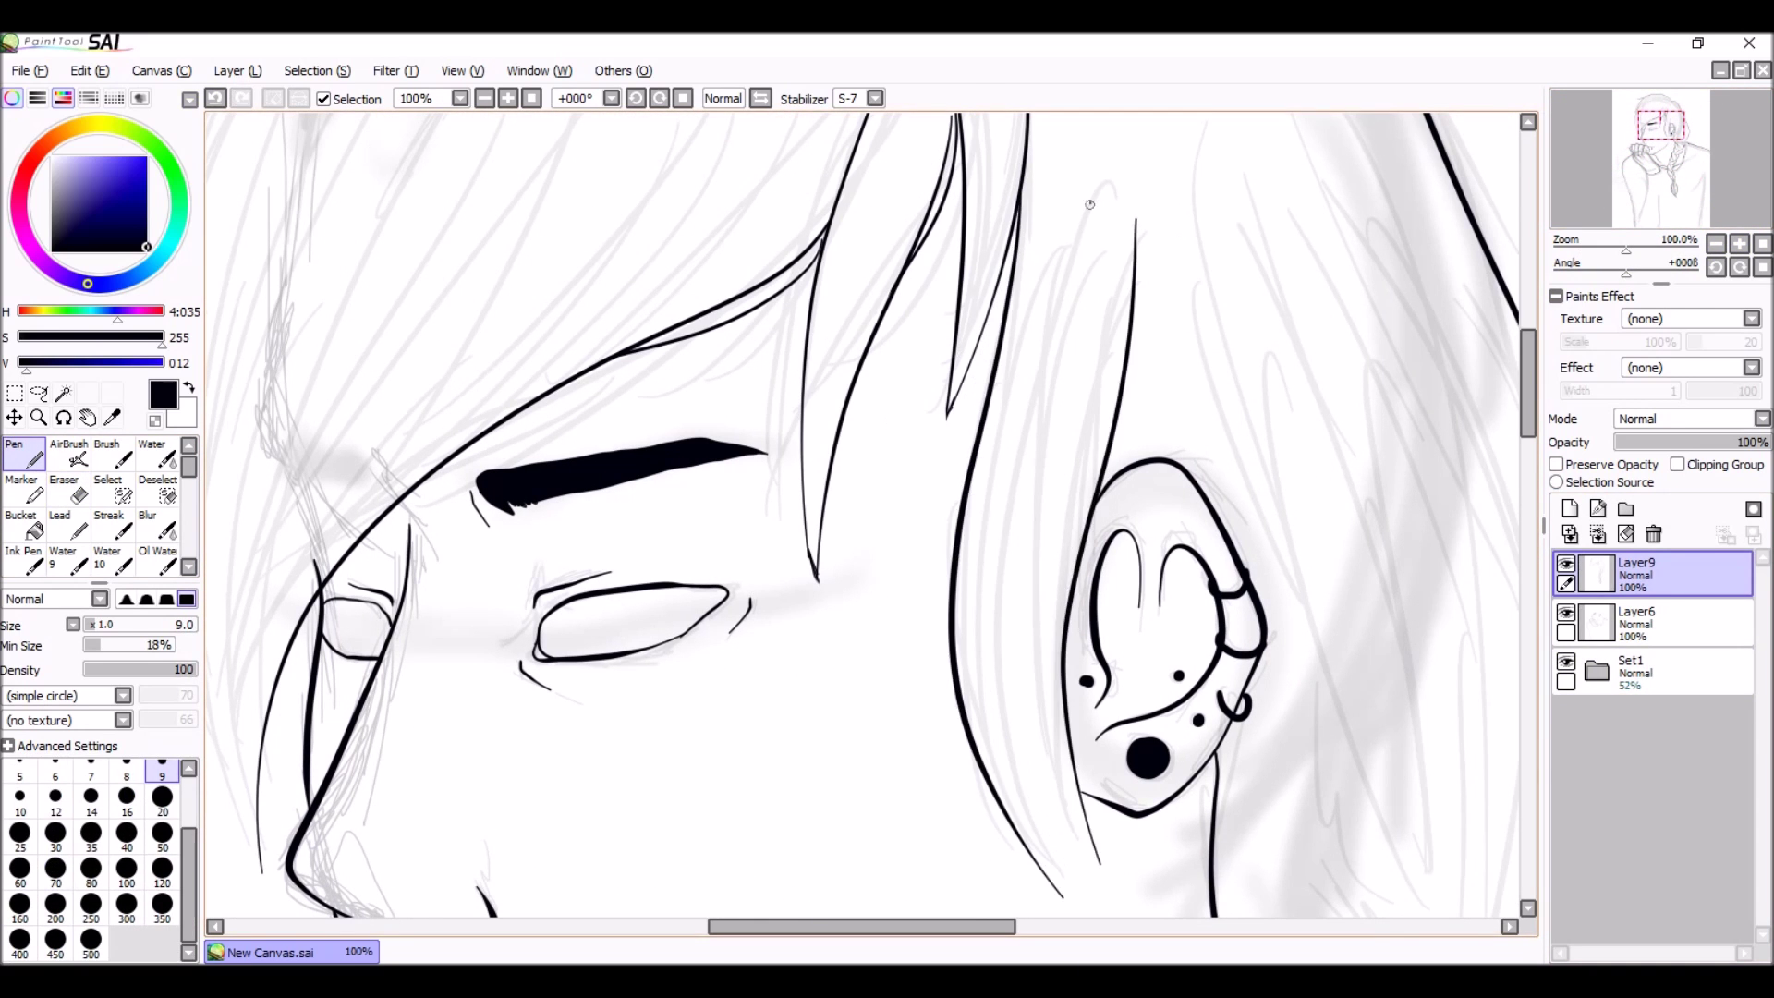
scroll(872, 513, "down", 2)
key("ctrl+z")
key("minus")
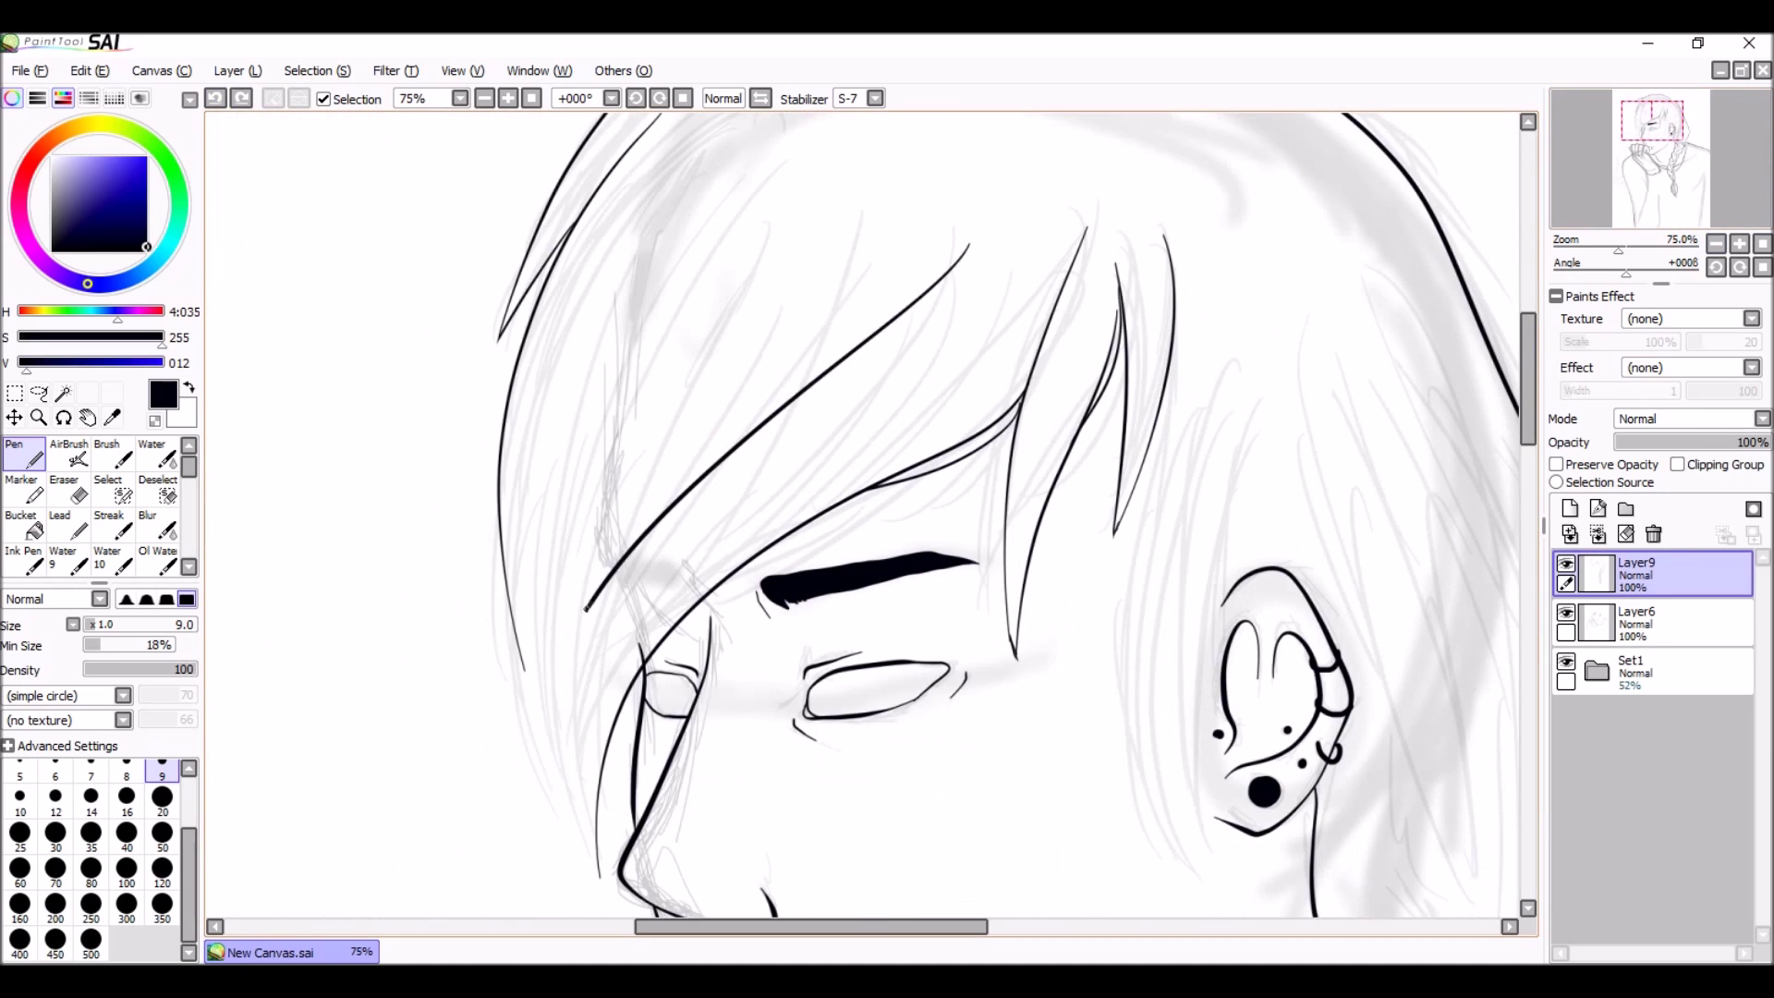
key("ctrl+y")
Step: Ink the long front strands hanging before the face to a shared point and erase the excess line ends
key("plus")
key("plus")
scroll(894, 349, "down", 5)
key("e")
left_click_drag(865, 591, 893, 348)
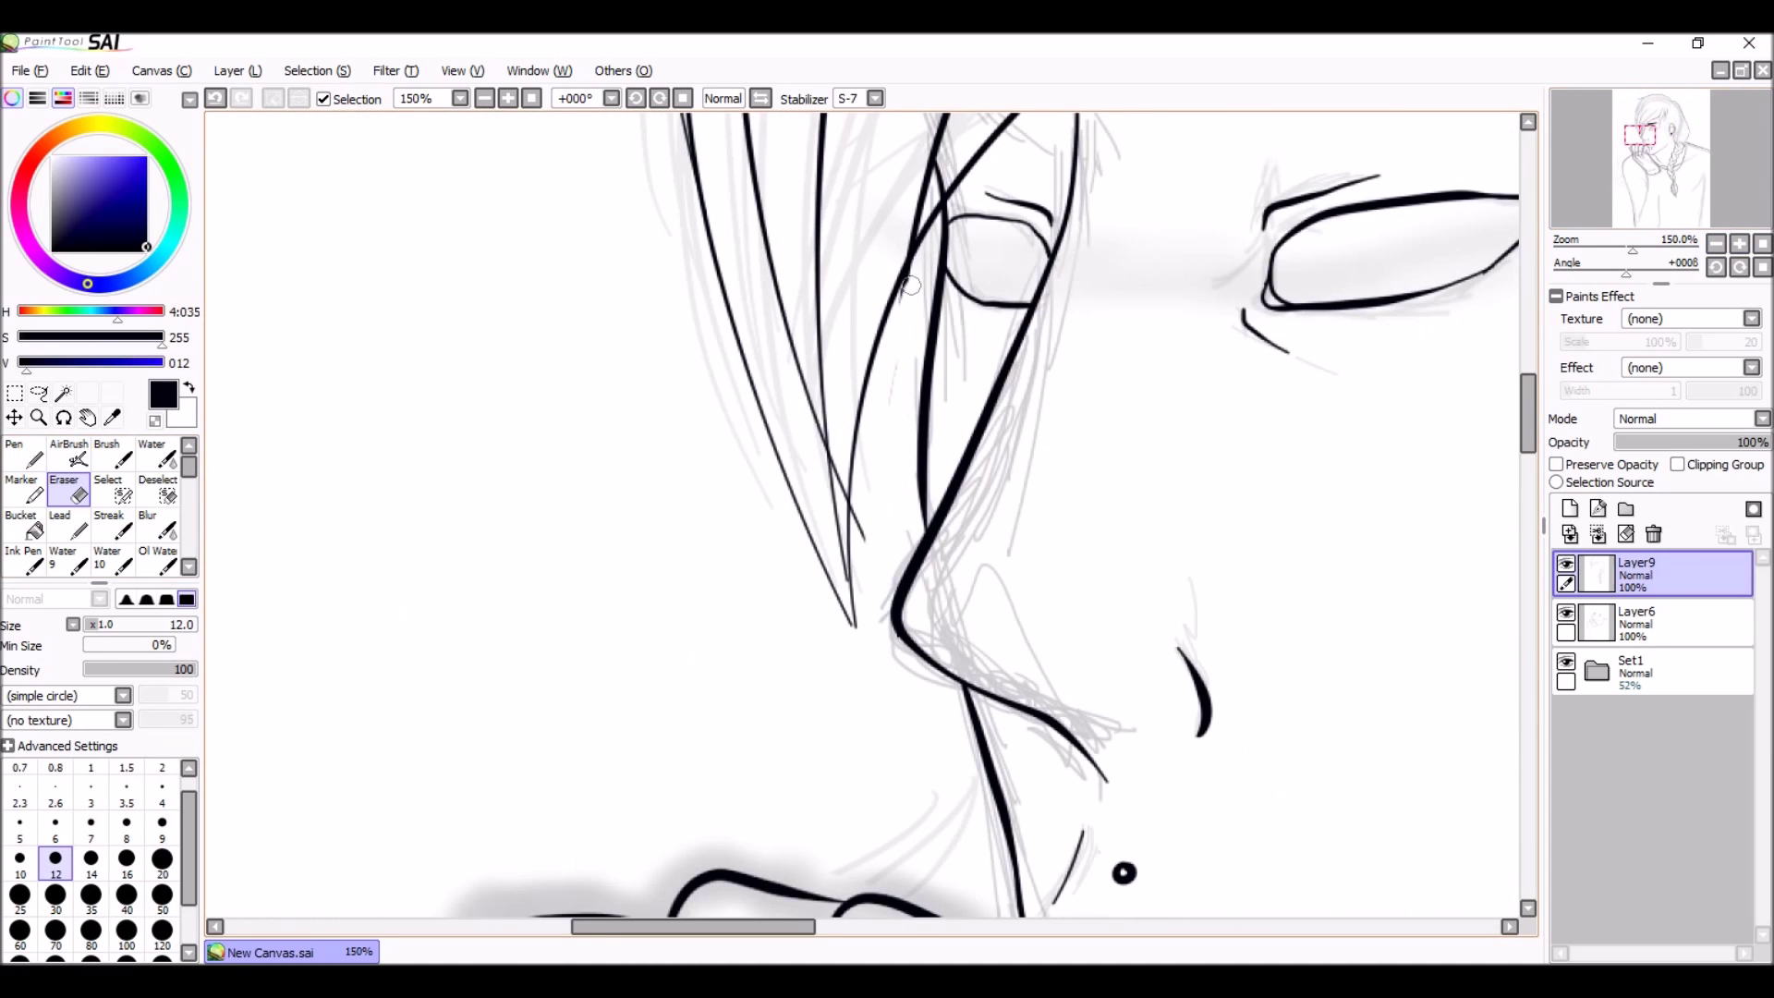
key("n")
key("plus")
left_click_drag(847, 433, 839, 545)
key("e")
left_click_drag(825, 411, 829, 517)
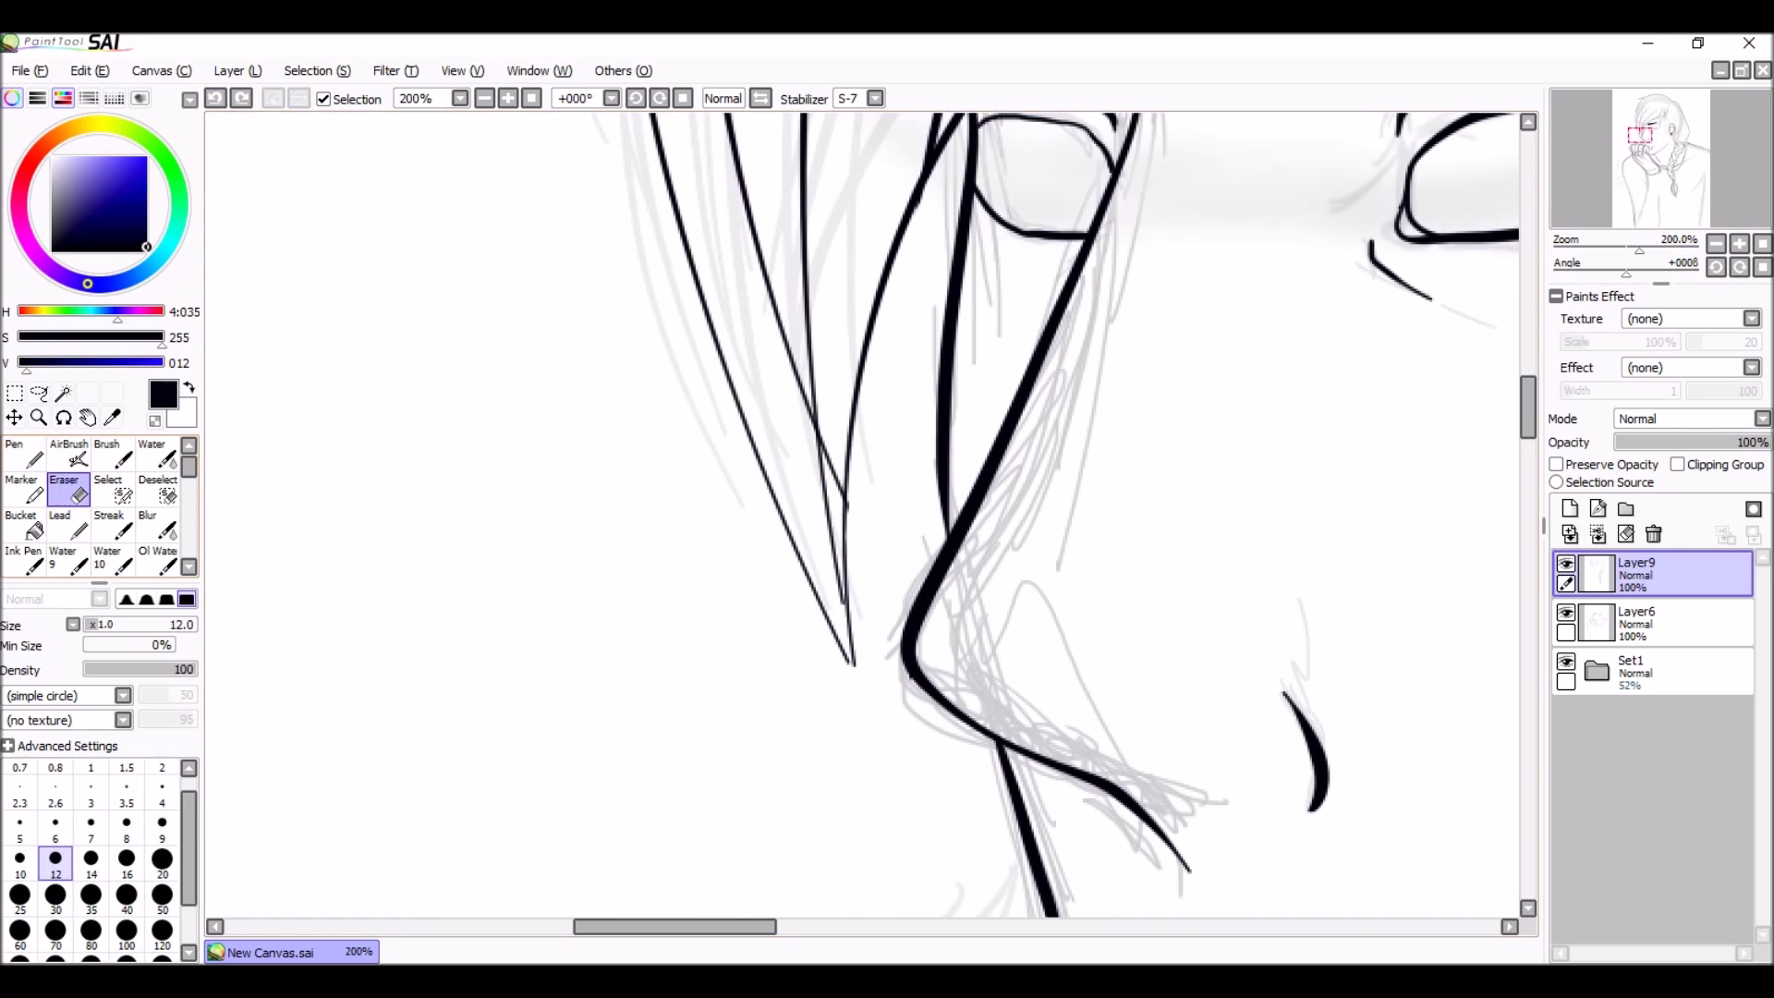
Step: Reshape the selected upper hair line art on Layer9 with Free Deform and hide the Set1 sketch folder
key("minus")
key("minus")
key("minus")
key("minus")
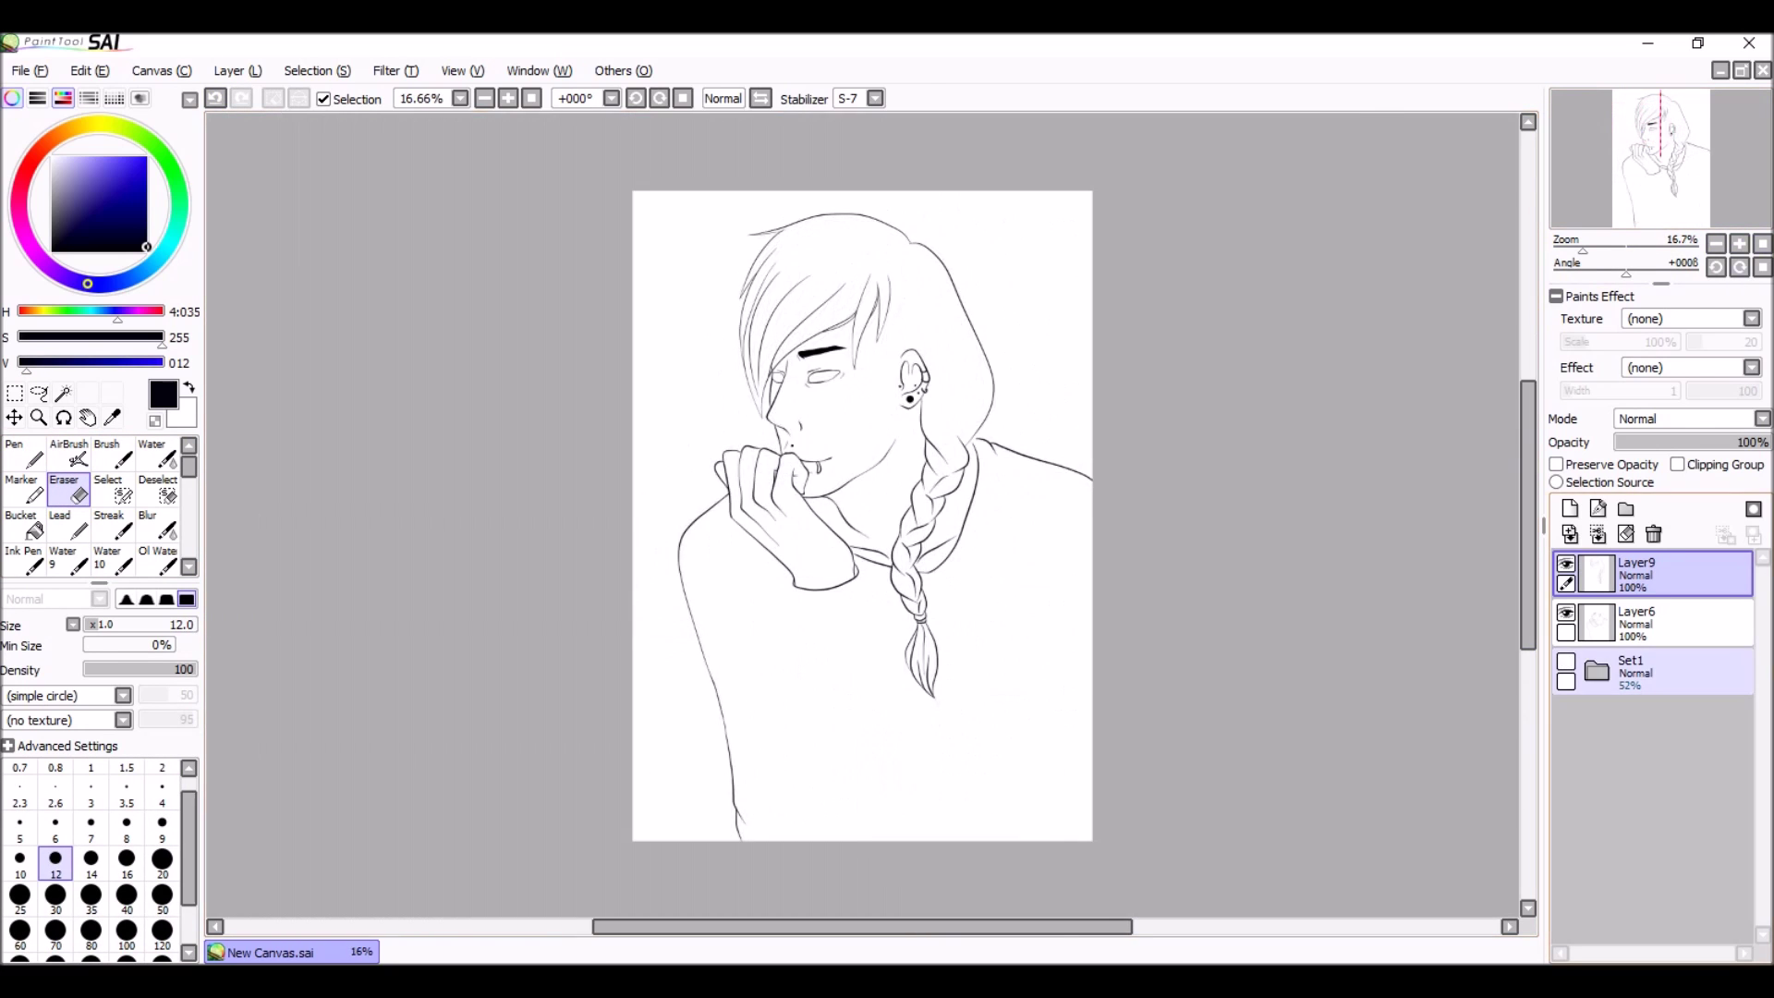
key("a")
key("ctrl+t")
left_click_drag(653, 162, 599, 194)
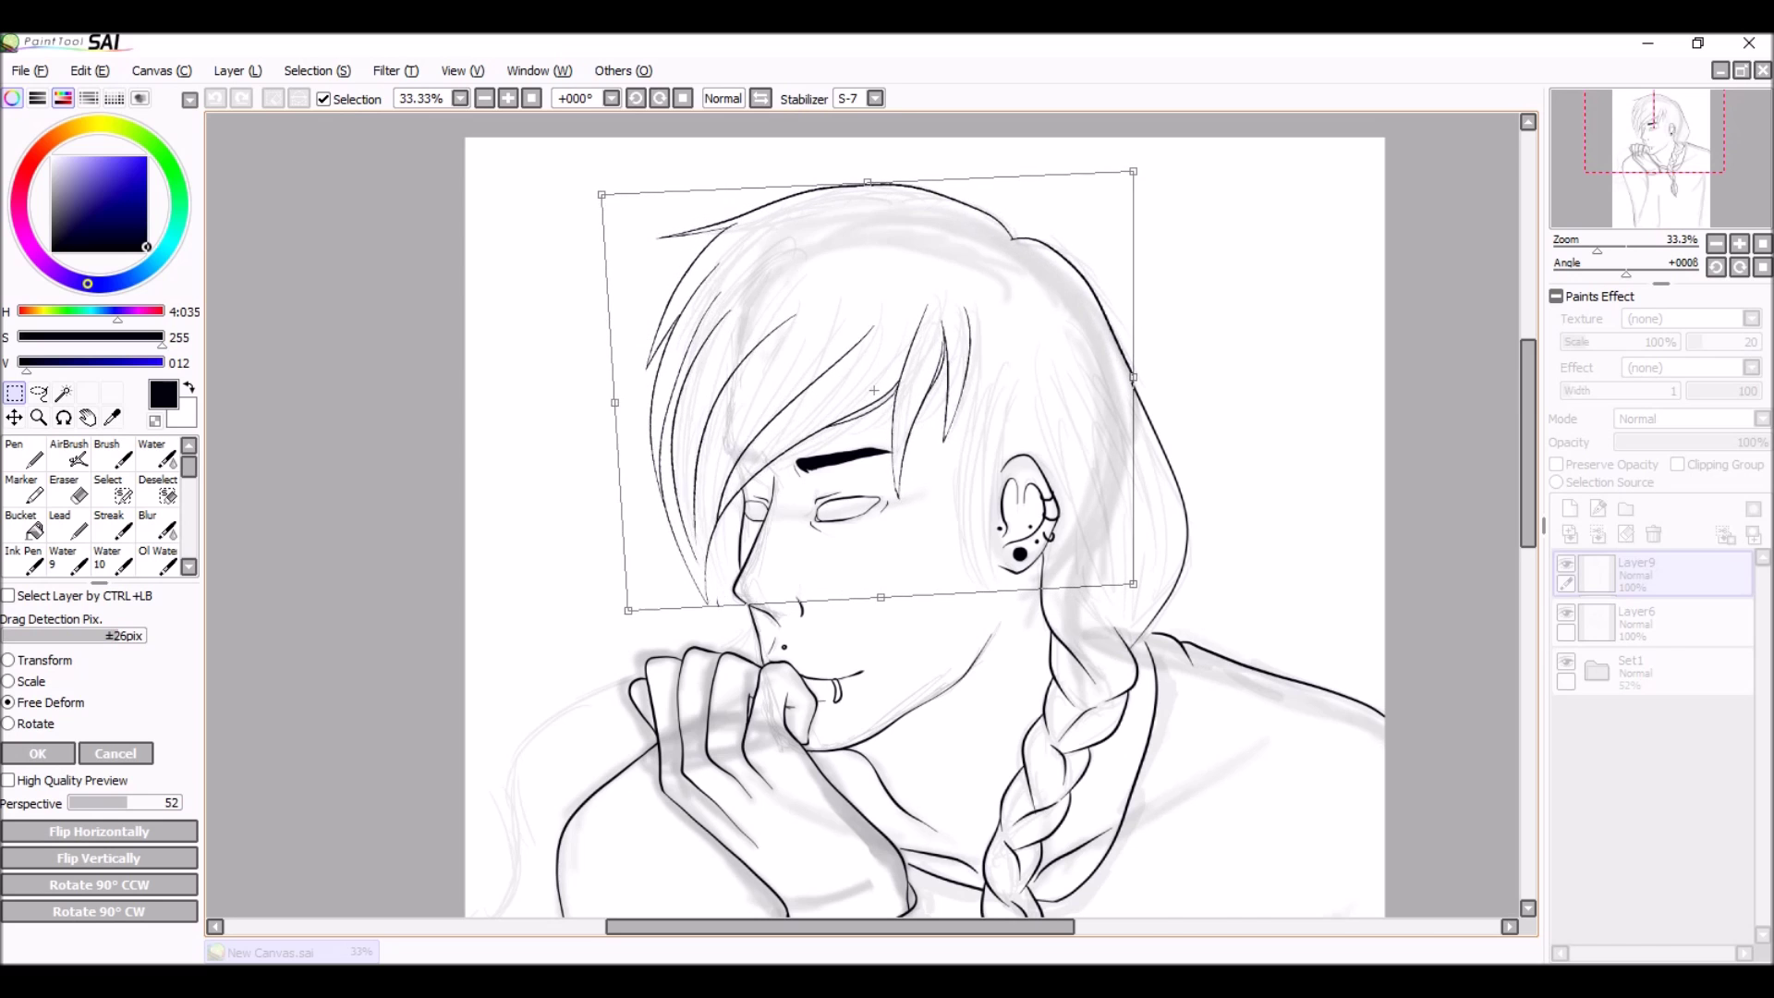
key("Return")
left_click(1565, 702)
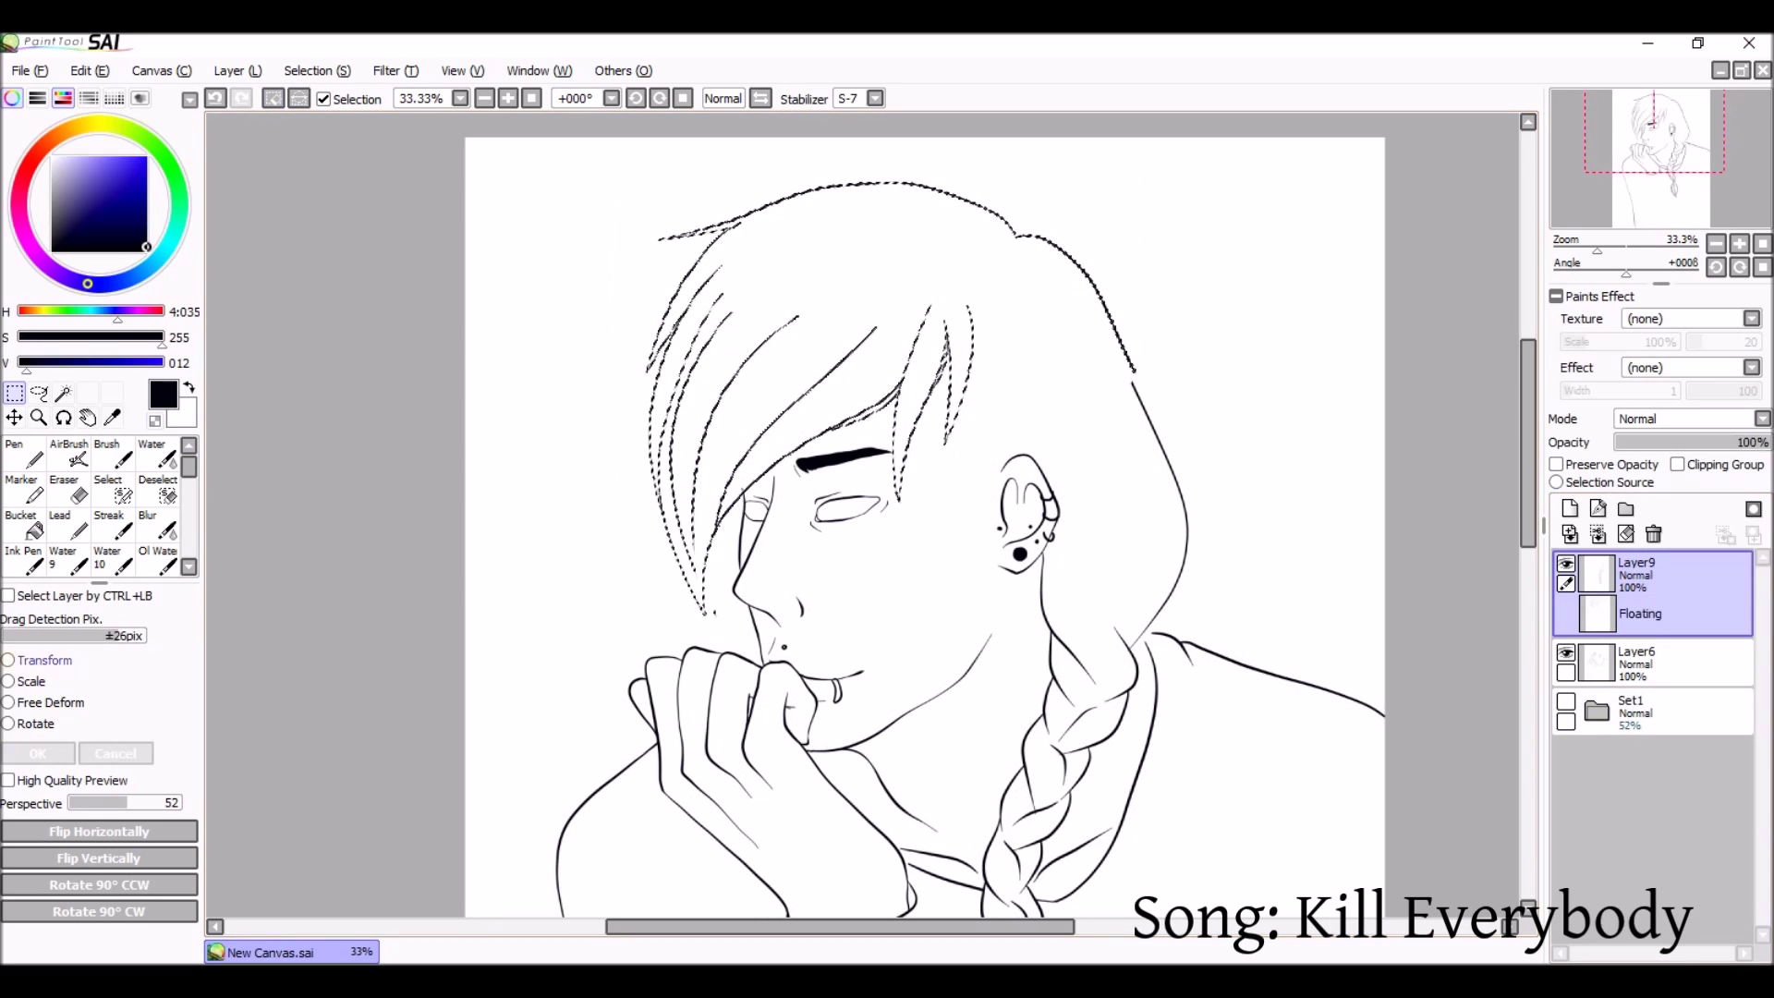
key("ctrl+t")
key("Return")
Step: Erase the face line that crosses into the long bang near the far eye on Layer6
key("plus")
key("plus")
key("plus")
key("e")
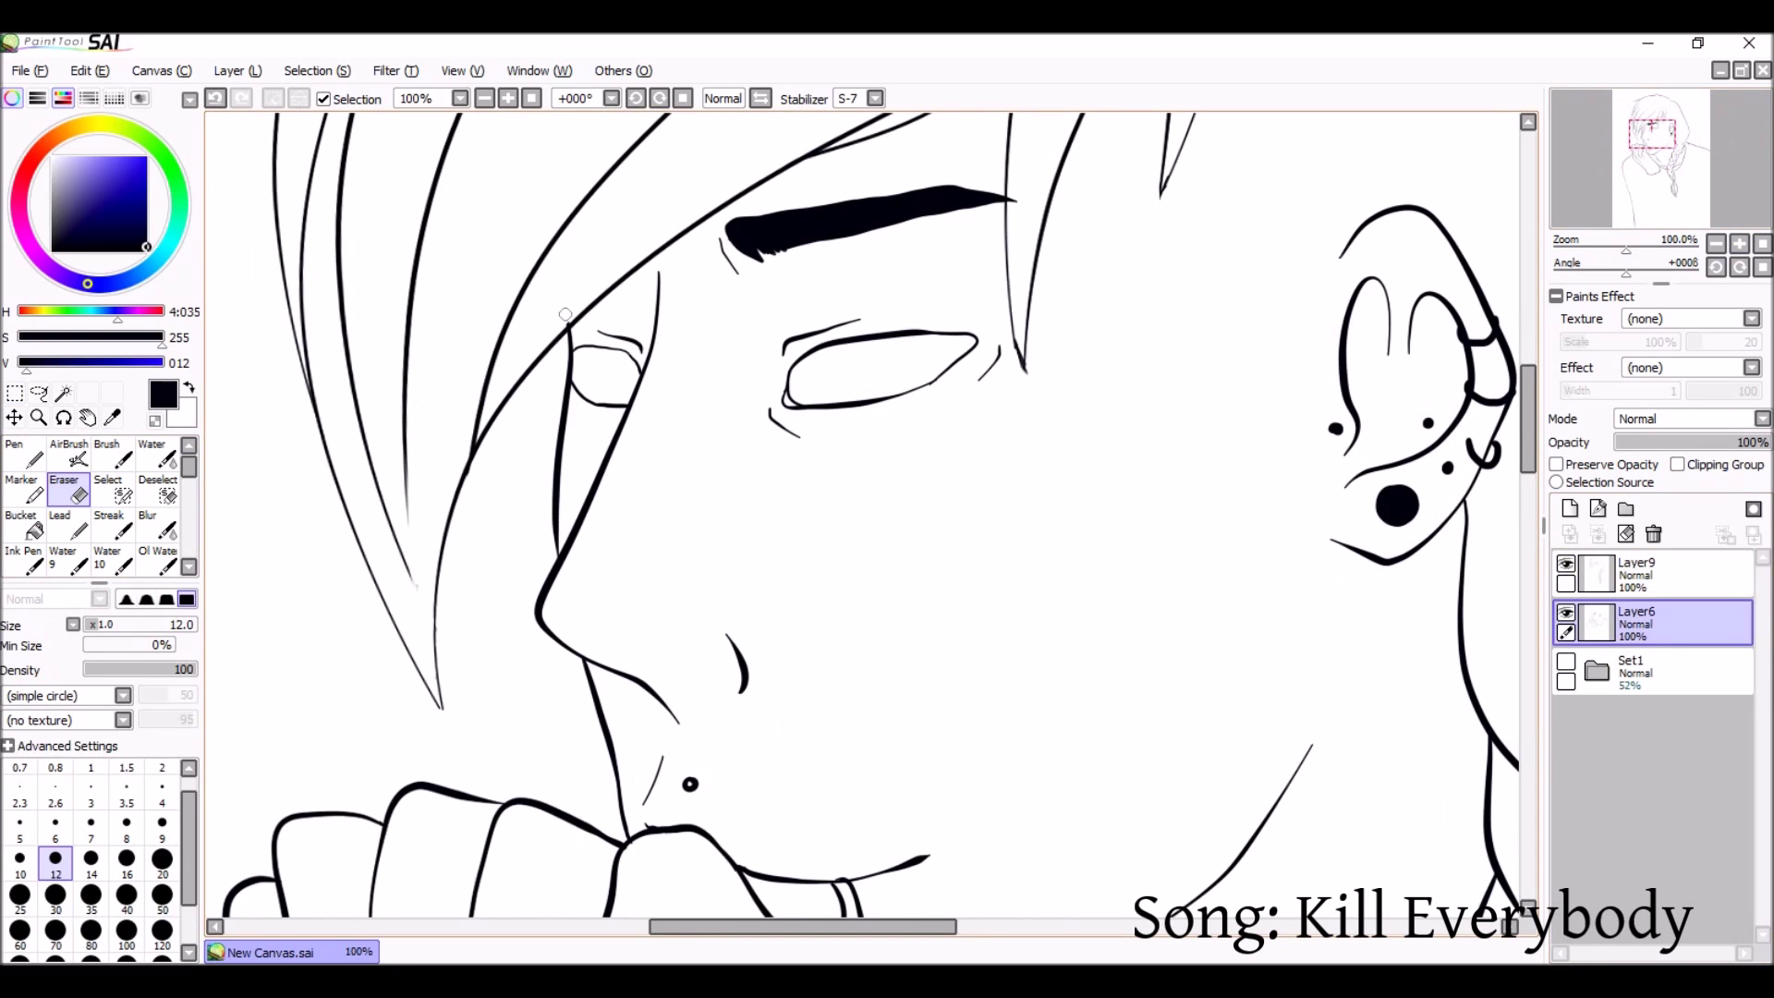
scroll(554, 258, "up", 5)
scroll(554, 259, "right", 6)
key("minus")
scroll(1143, 282, "down", 4)
scroll(1143, 282, "left", 4)
Step: Ink thin strands hanging behind the bang in front of the nose on Layer9 and erase their overshooting tips
key("n")
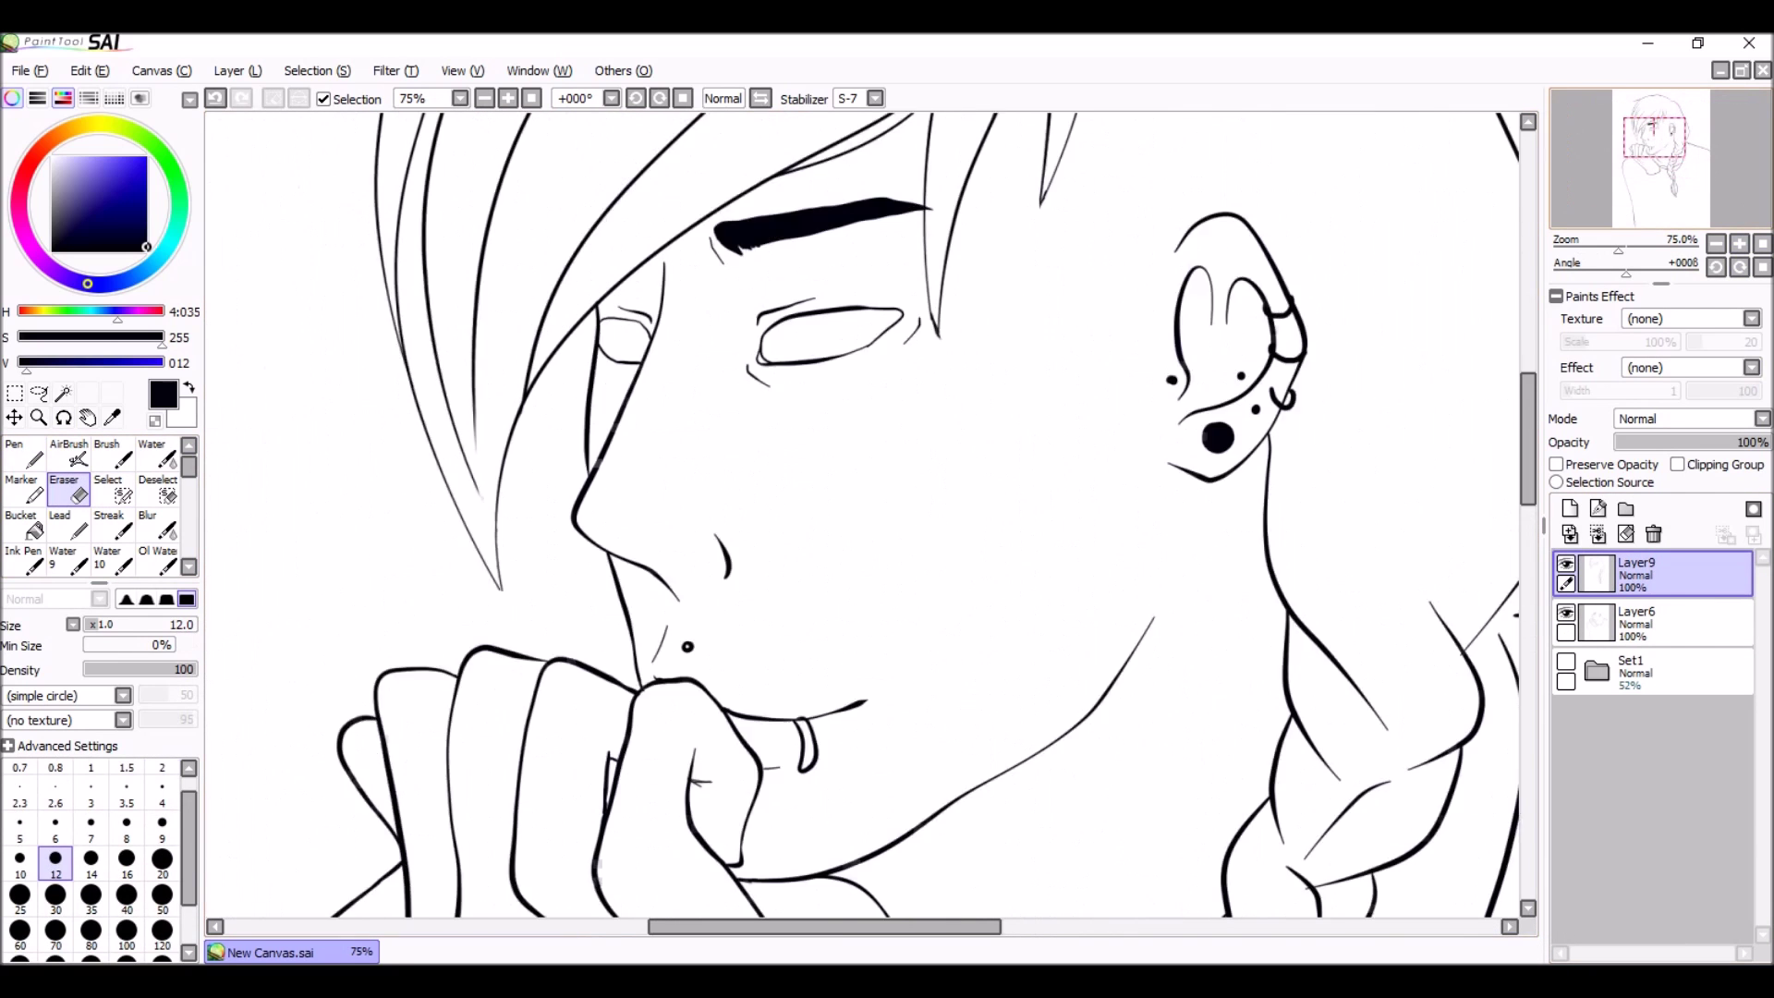
key("ctrl+z")
key("e")
key("plus")
key("plus")
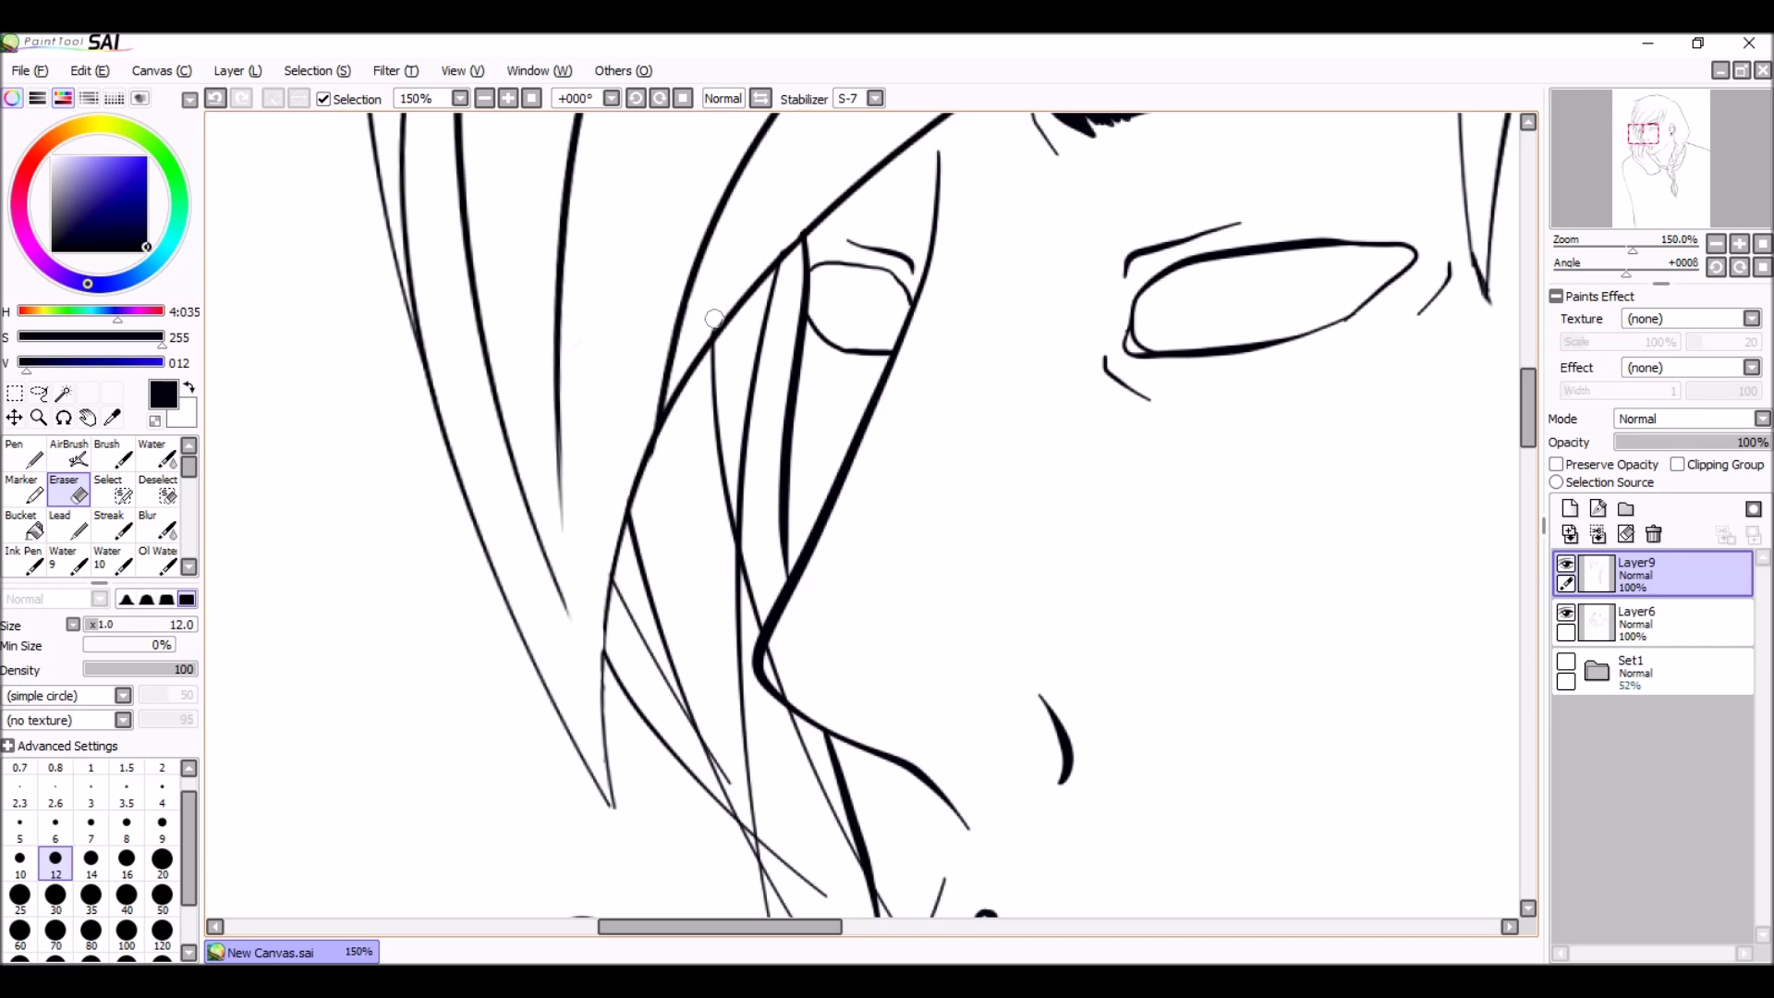
scroll(816, 298, "down", 5)
scroll(817, 298, "left", 1)
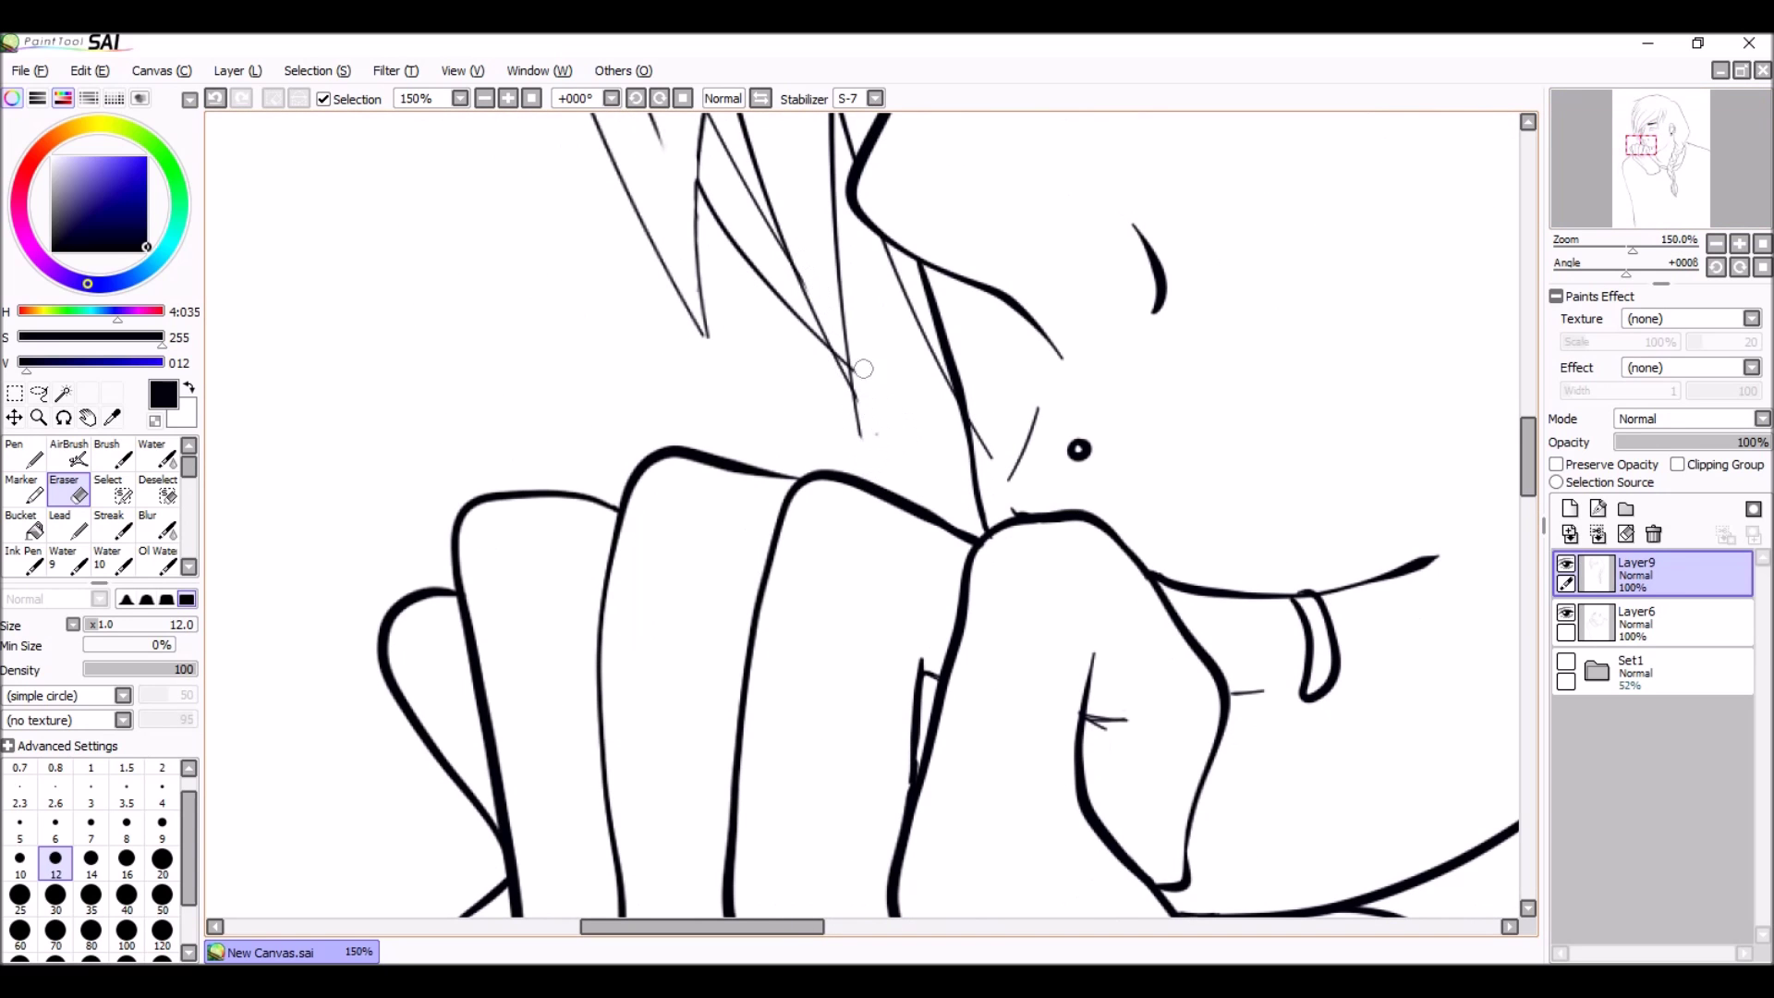
scroll(1049, 423, "up", 5)
Step: Set the stabilizer to 14 and ink loose strands curving from the bang over the eyebrow
key("n")
key("minus")
key("minus")
key("minus")
key("minus")
key("plus")
key("plus")
scroll(1013, 348, "down", 1)
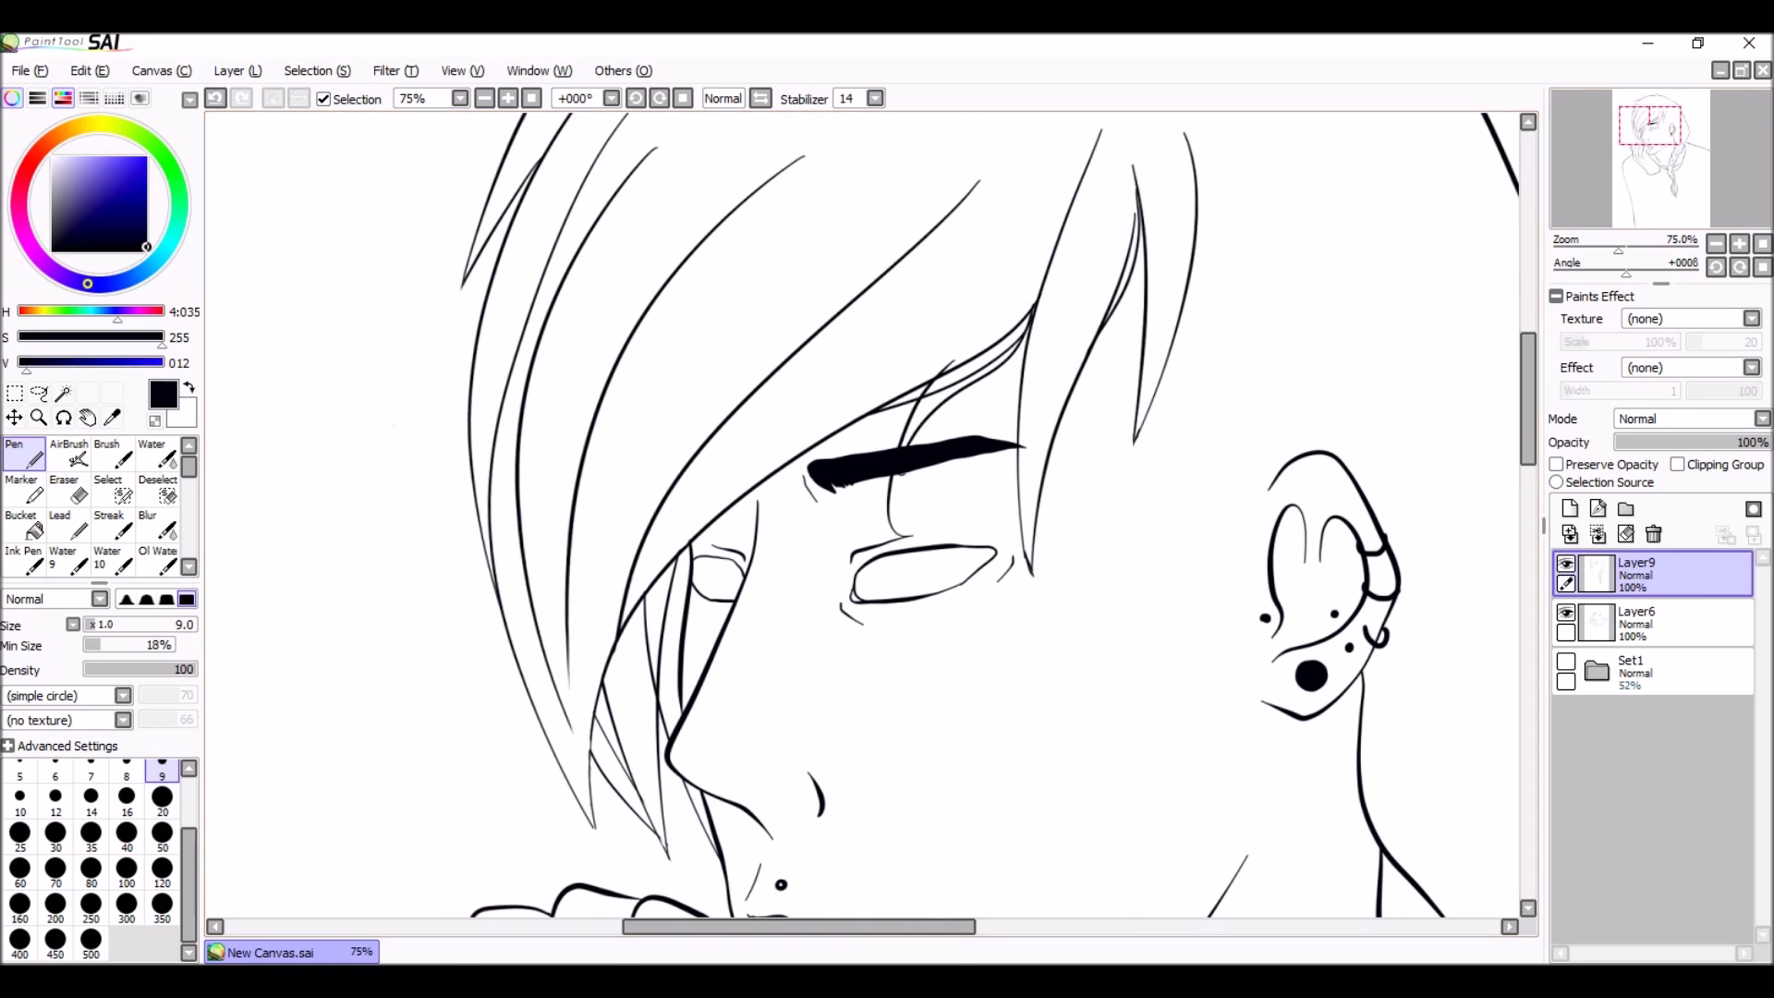
Step: Hide Layer9, show the Set1 sketch folder and add a new layer above for redrawing the hair
key("minus")
key("minus")
key("minus")
key("minus")
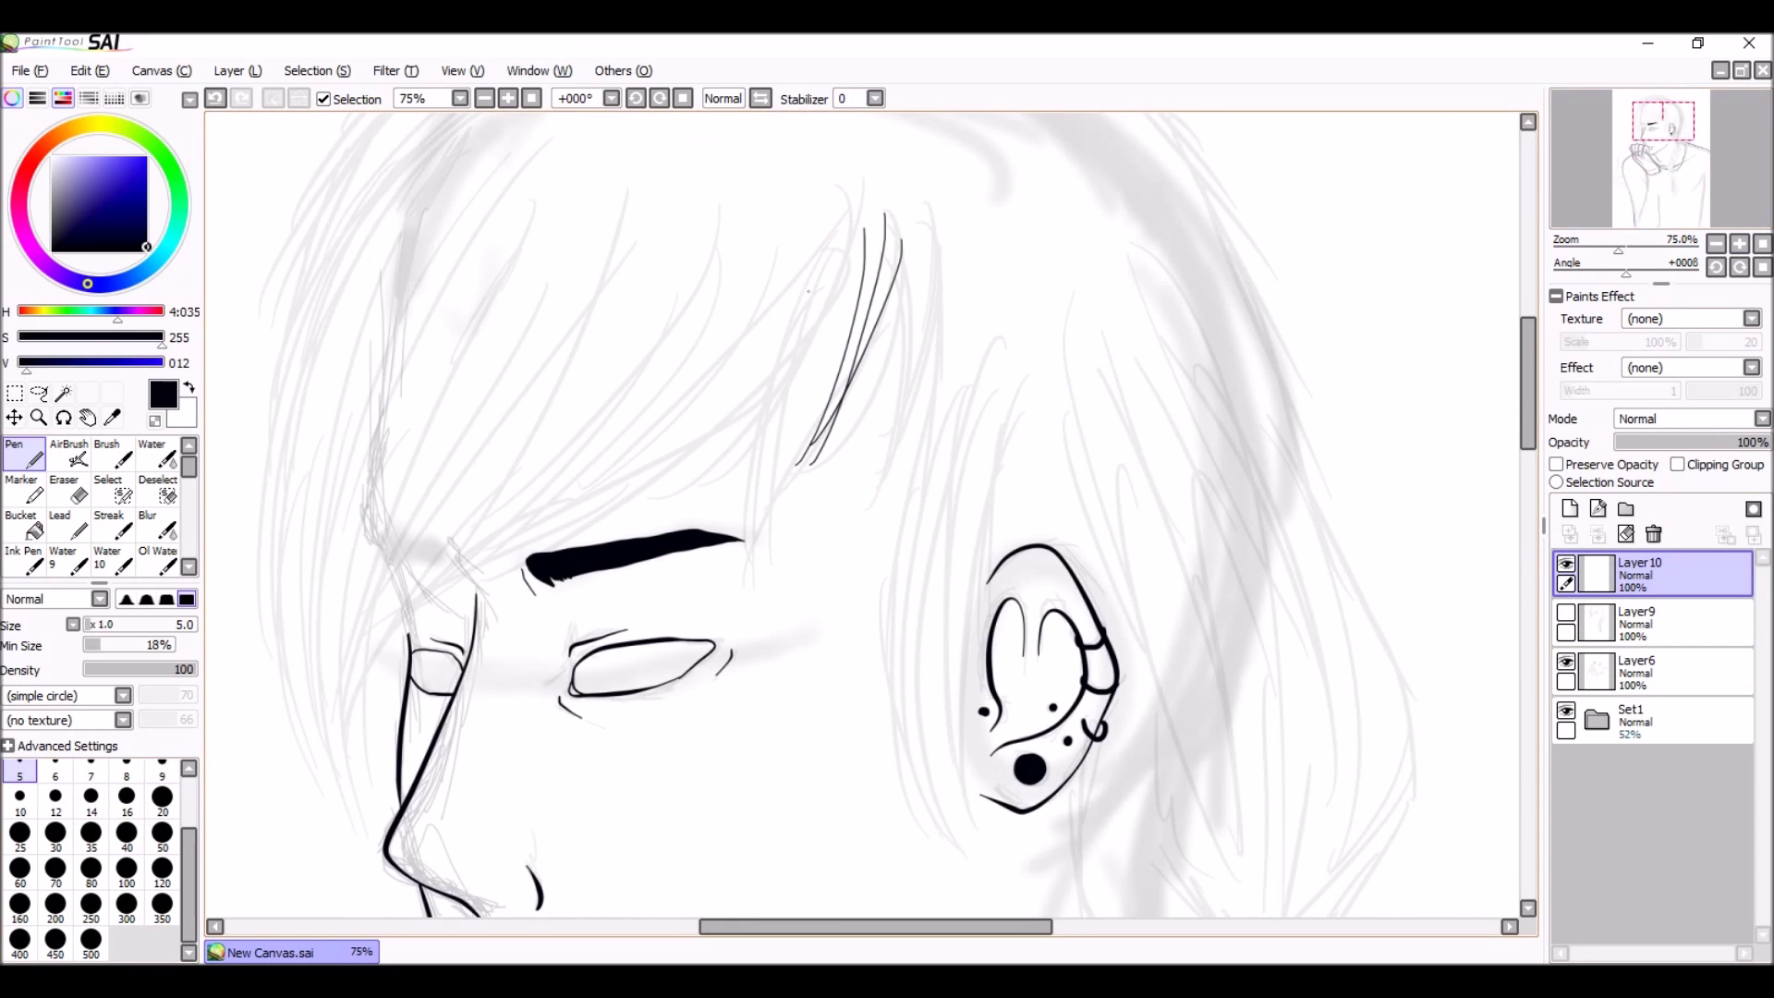
left_click_drag(914, 351, 855, 531)
mouse_move(831, 554)
left_mouse_down()
mouse_move(897, 423)
mouse_move(1090, 577)
left_mouse_up()
left_click_drag(1026, 393, 693, 601)
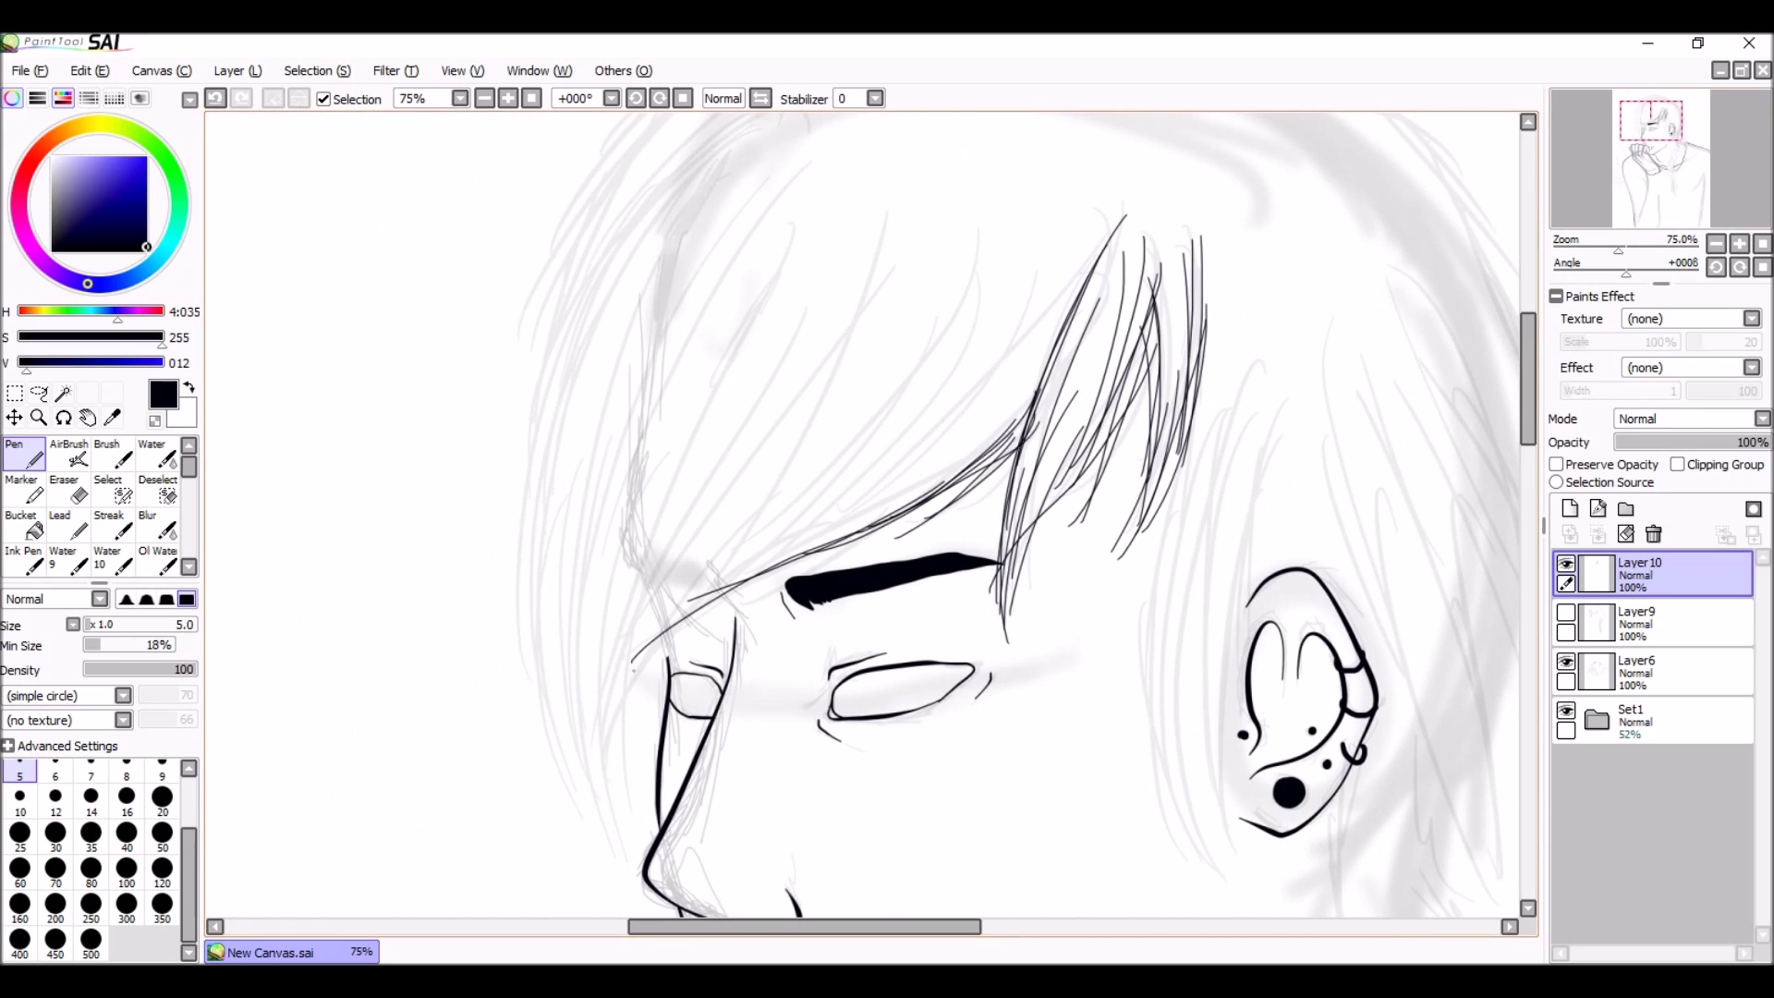
left_click_drag(1026, 301, 605, 767)
left_click_drag(878, 448, 670, 587)
key("Delete")
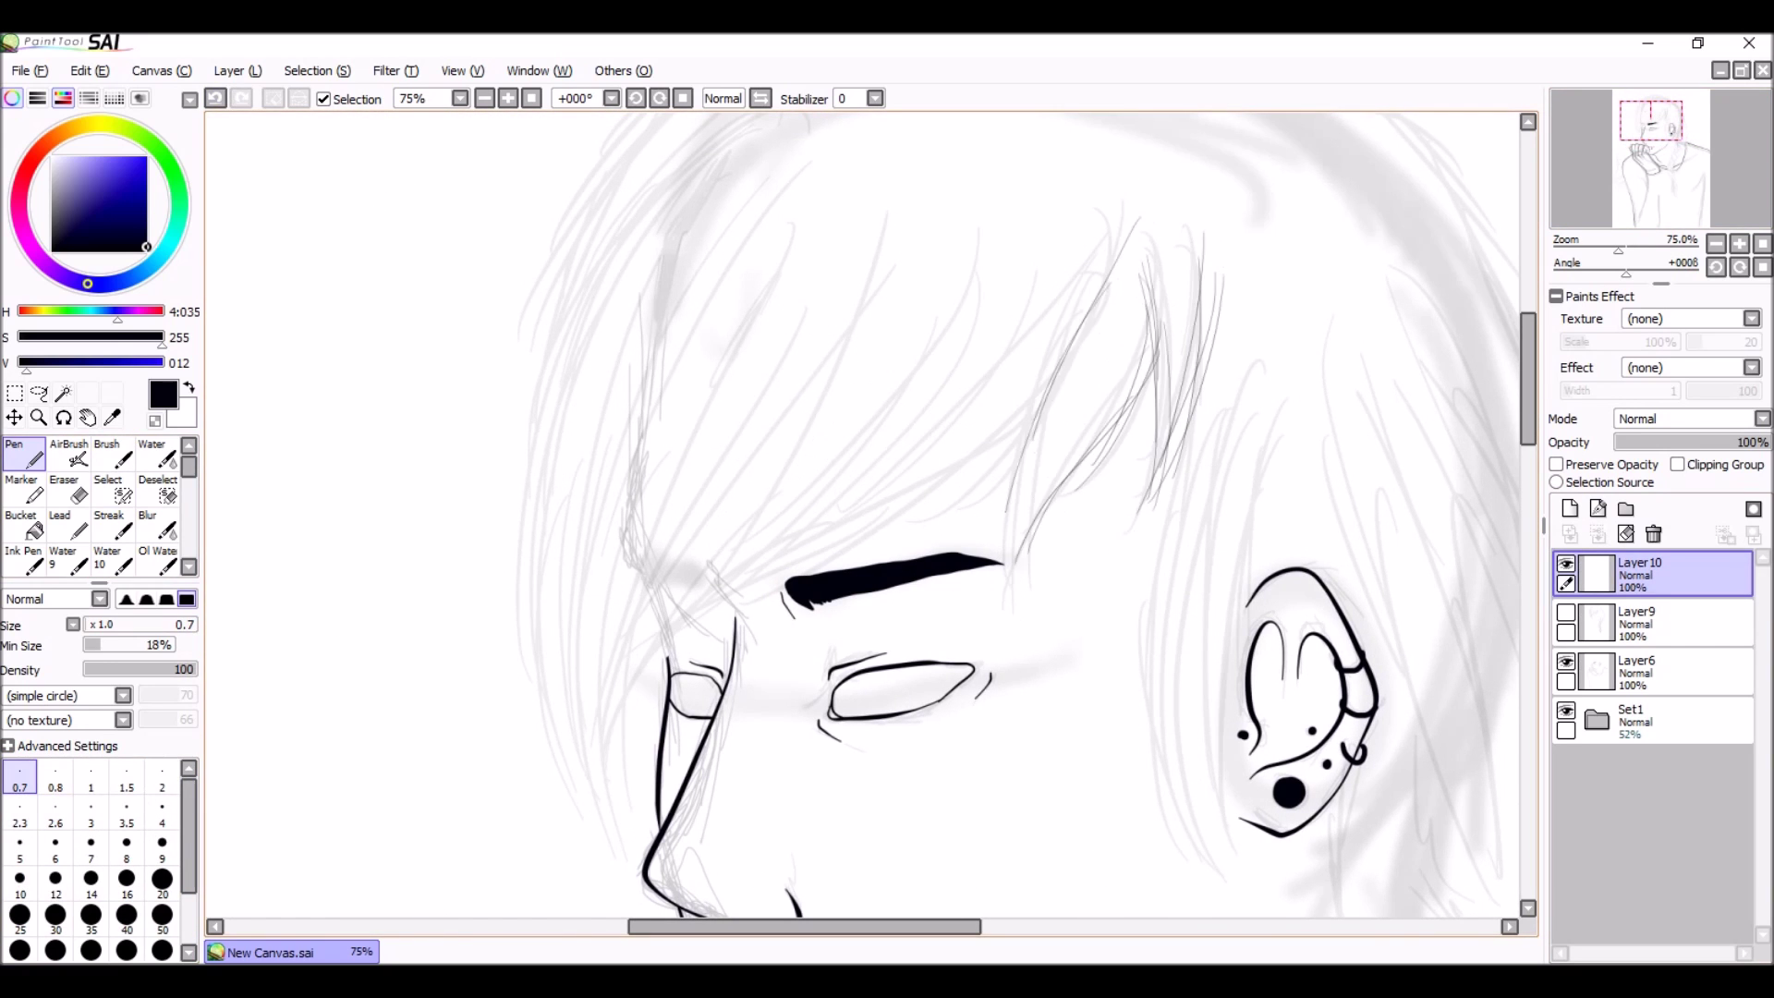
Step: Sketch the fringe and front hair on Layer10 with fine size 0.7 strands sweeping across the forehead and beside the face
left_click_drag(832, 555, 1044, 508)
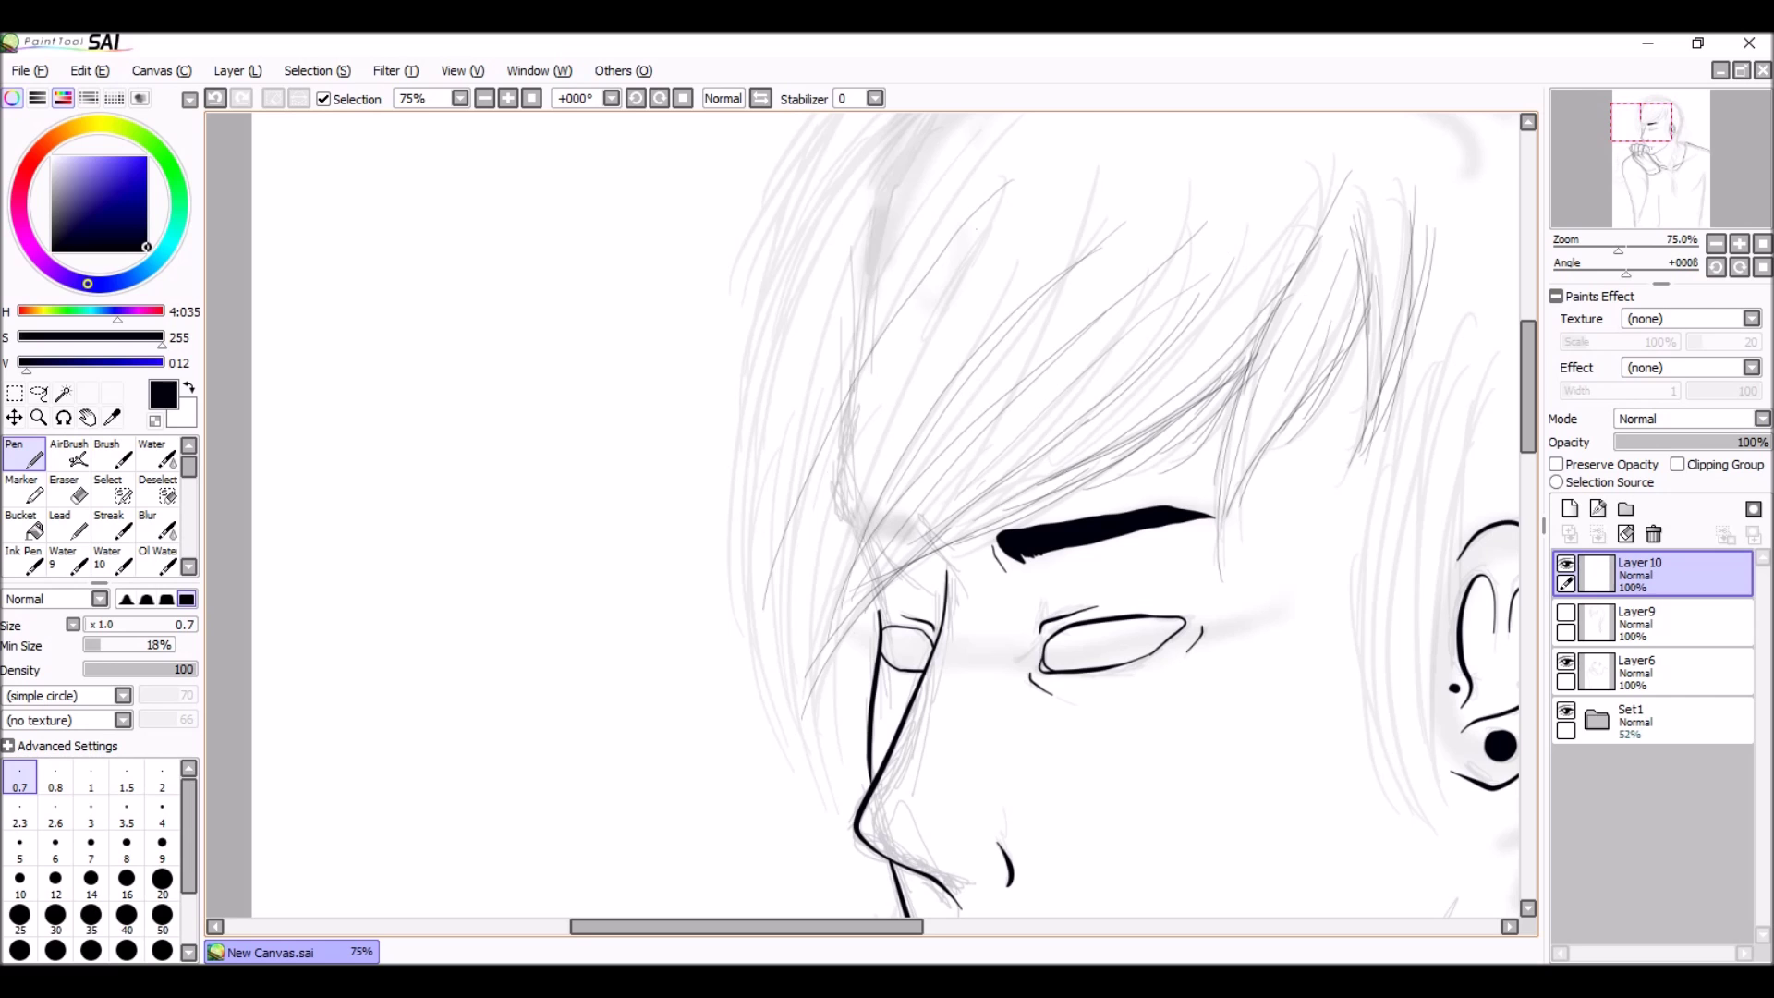
mouse_move(832, 555)
left_mouse_down()
mouse_move(961, 536)
mouse_move(582, 749)
mouse_move(647, 743)
left_mouse_up()
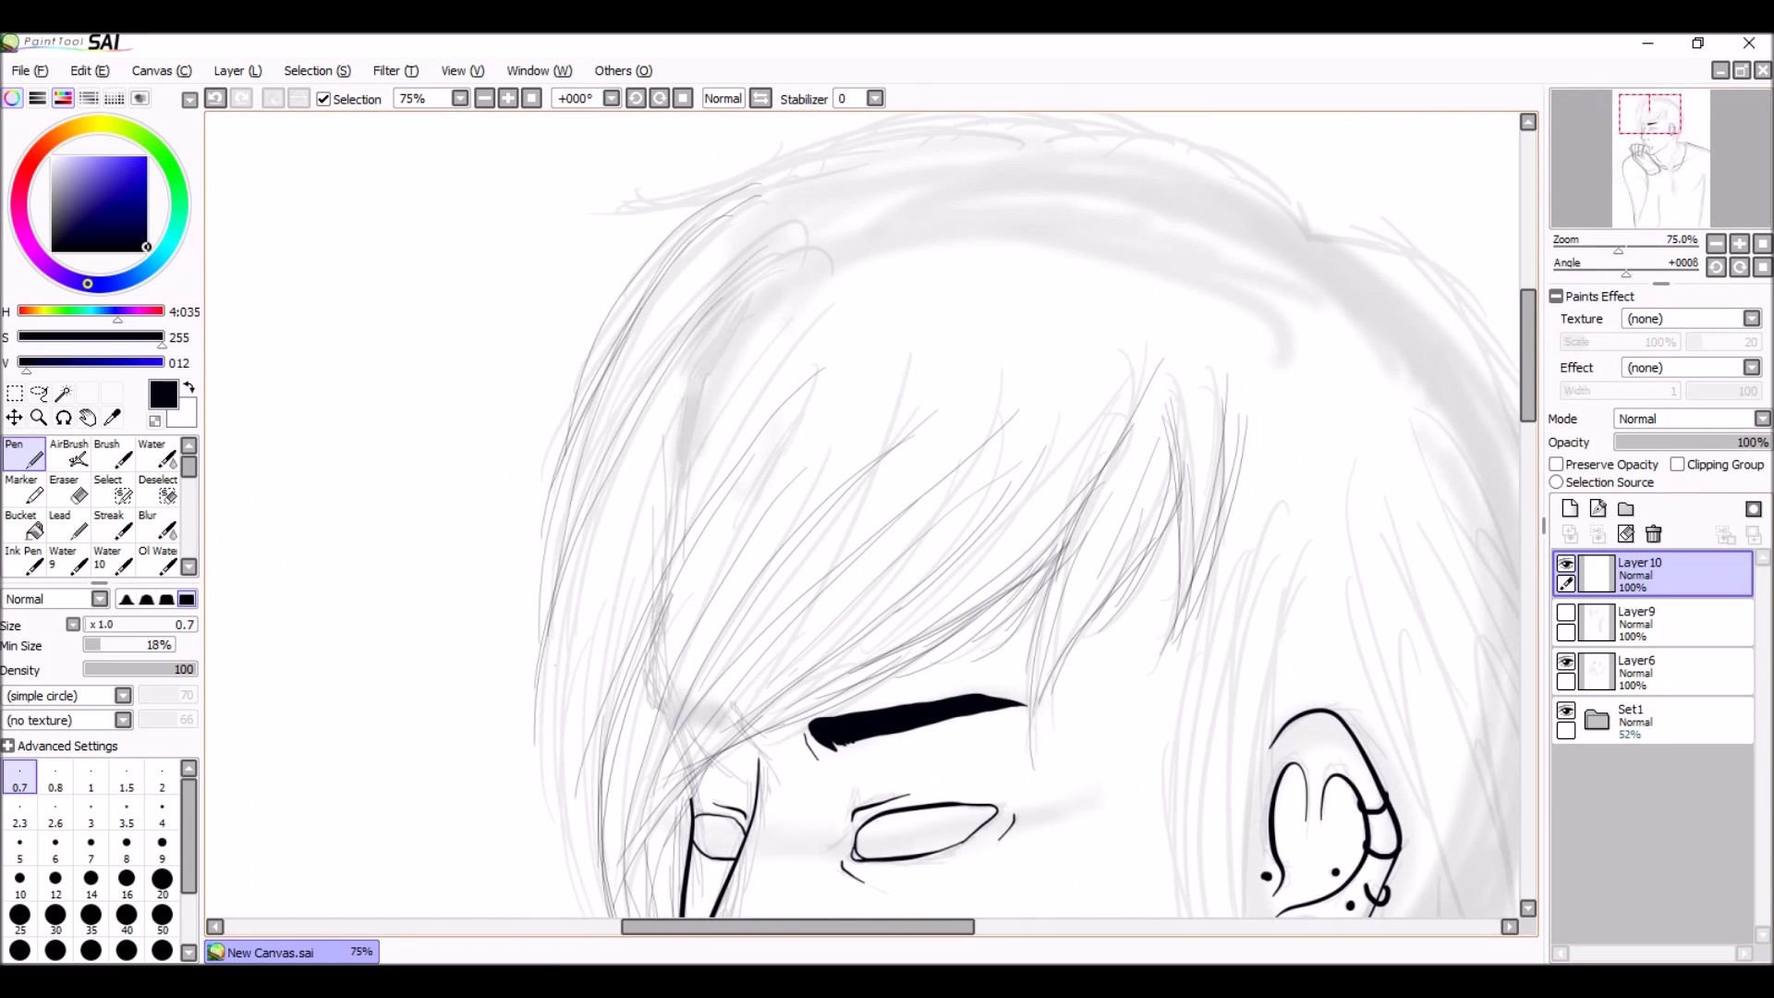
mouse_move(831, 554)
left_mouse_down()
mouse_move(952, 337)
mouse_move(695, 515)
mouse_move(555, 233)
left_mouse_up()
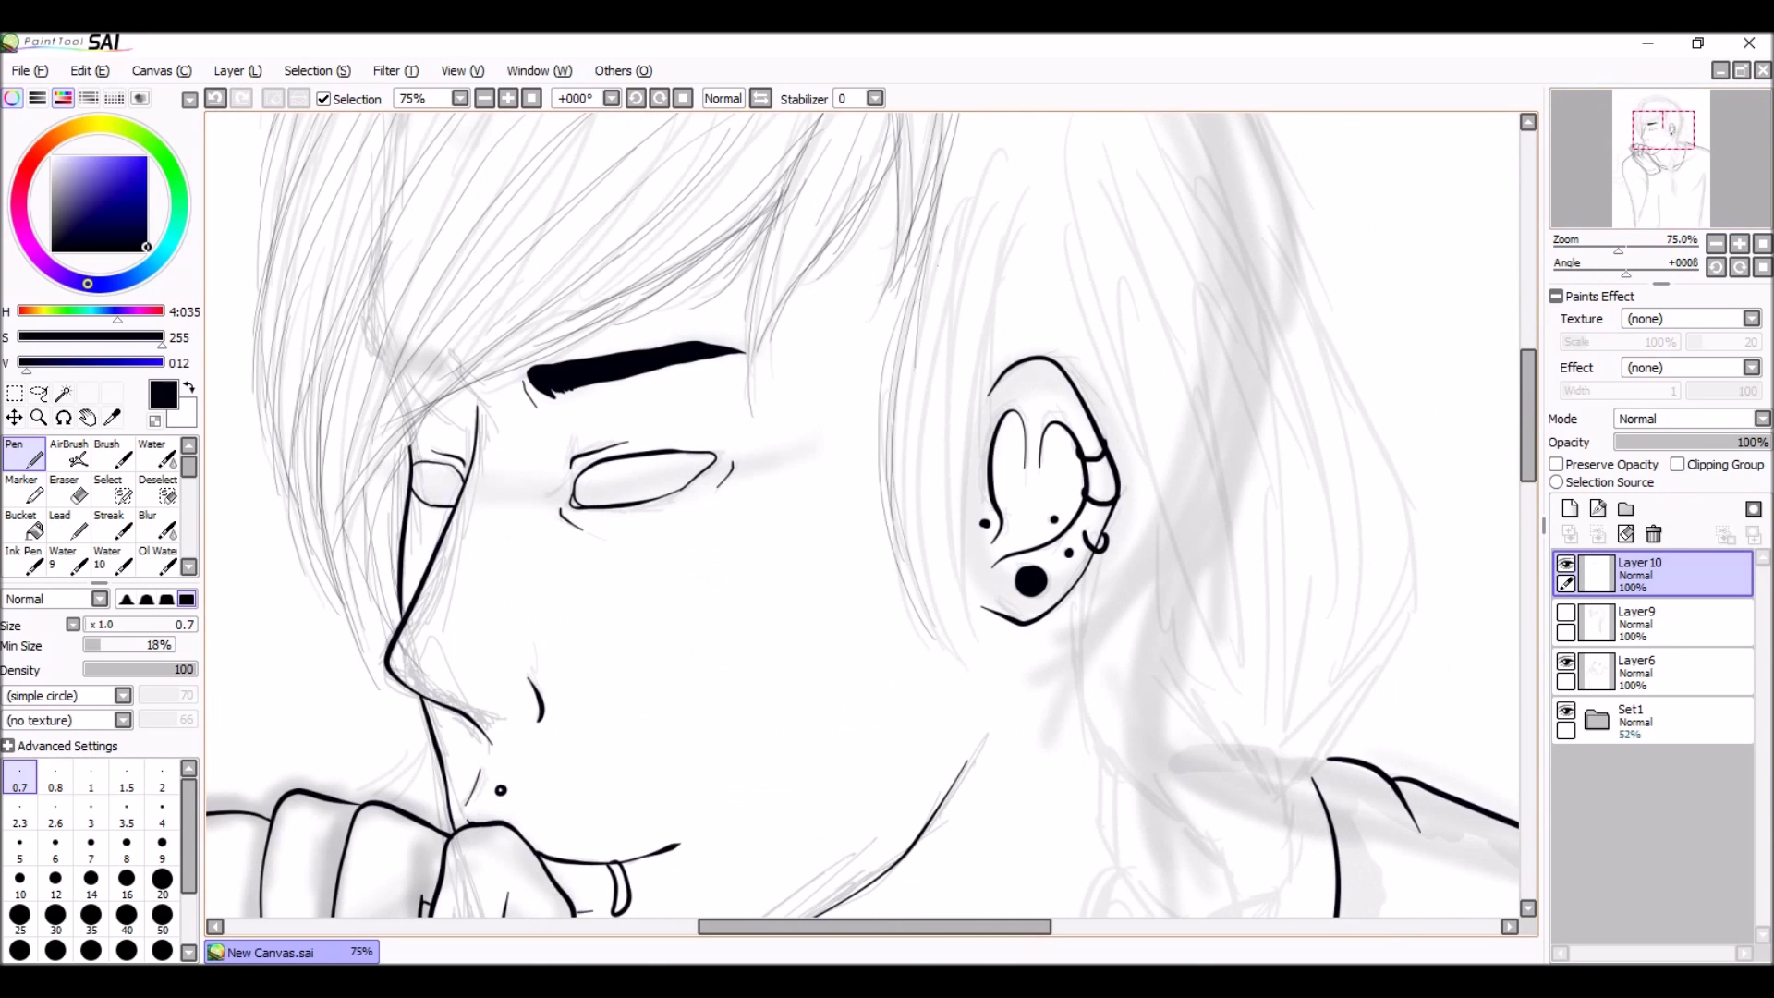
Step: Sketch the side hair and the overlapping braid segments down past the collar with fine size 0.7 strokes
left_click_drag(831, 555, 688, 277)
mouse_move(831, 554)
left_mouse_down()
mouse_move(869, 318)
mouse_move(1026, 110)
left_mouse_up()
scroll(862, 514, "down", 3)
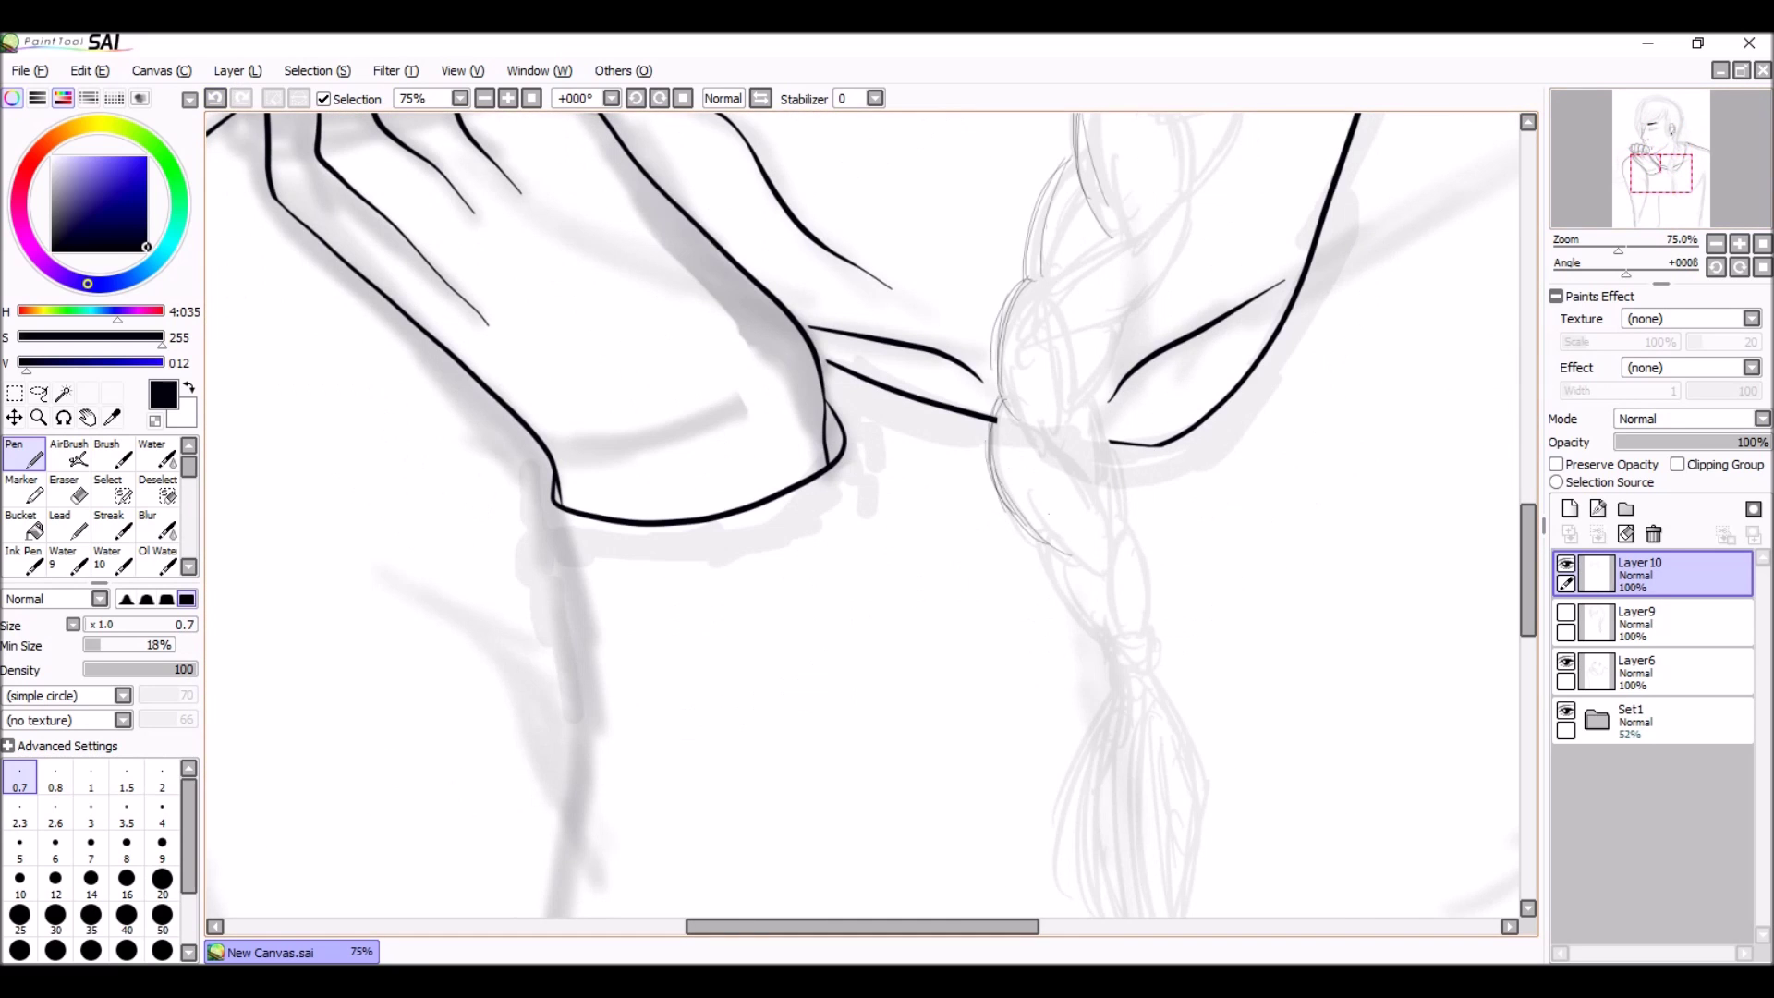
left_click_drag(832, 370, 716, 869)
left_click_drag(832, 554, 878, 295)
scroll(862, 514, "up", 1)
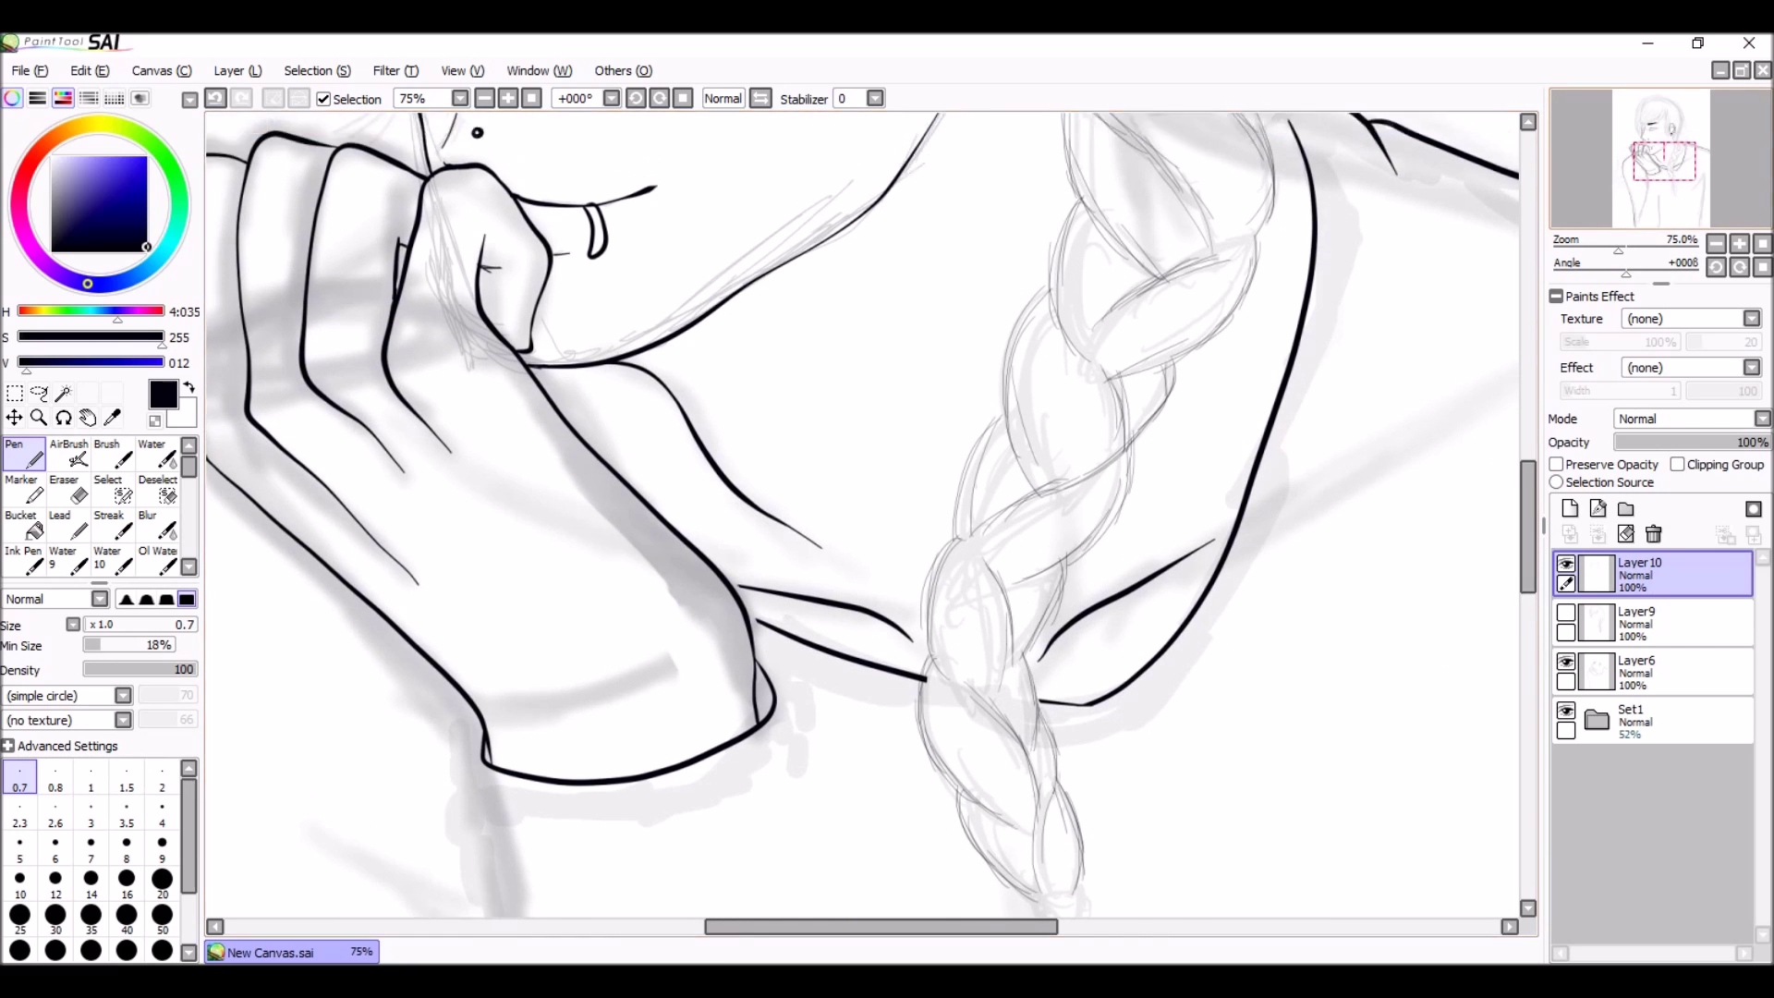
Step: Rotate the canvas to -45° and sketch the crown contour from the back hair to the pointed front tuft, then reset the rotation
key("ctrl+minus")
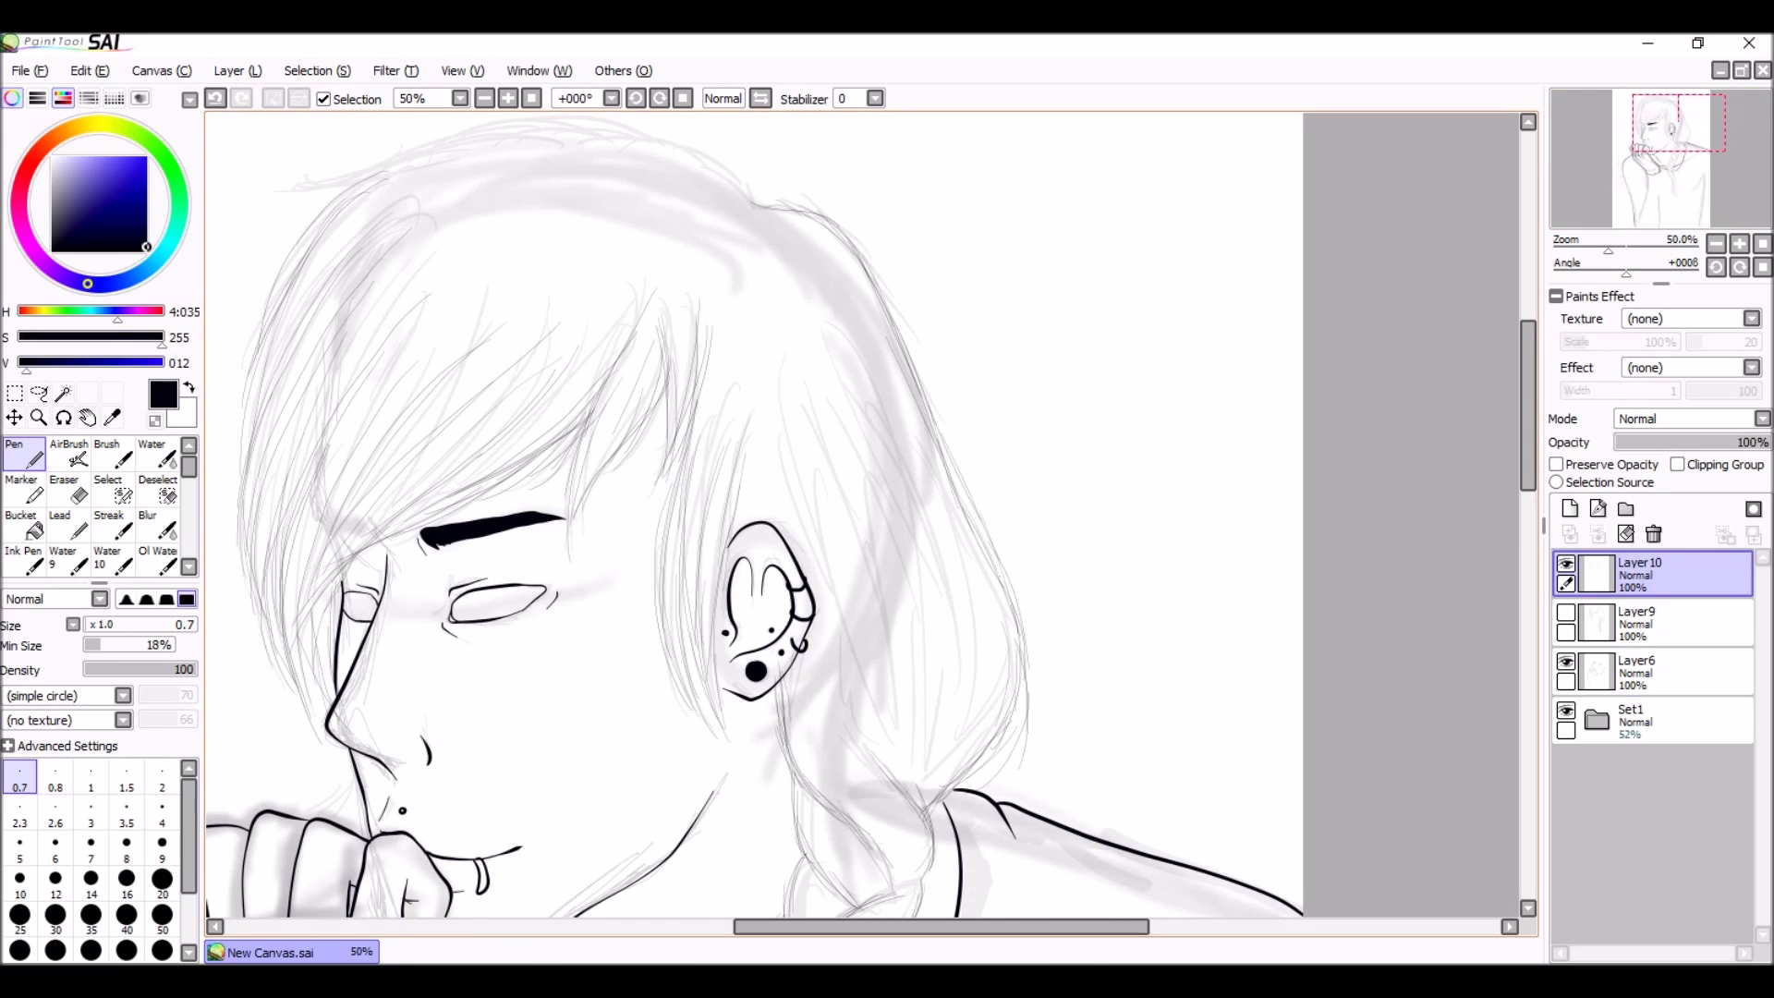
scroll(862, 514, "down", 5)
scroll(862, 514, "up", 5)
key("ctrl+plus")
key("Delete")
key("Delete")
key("Delete")
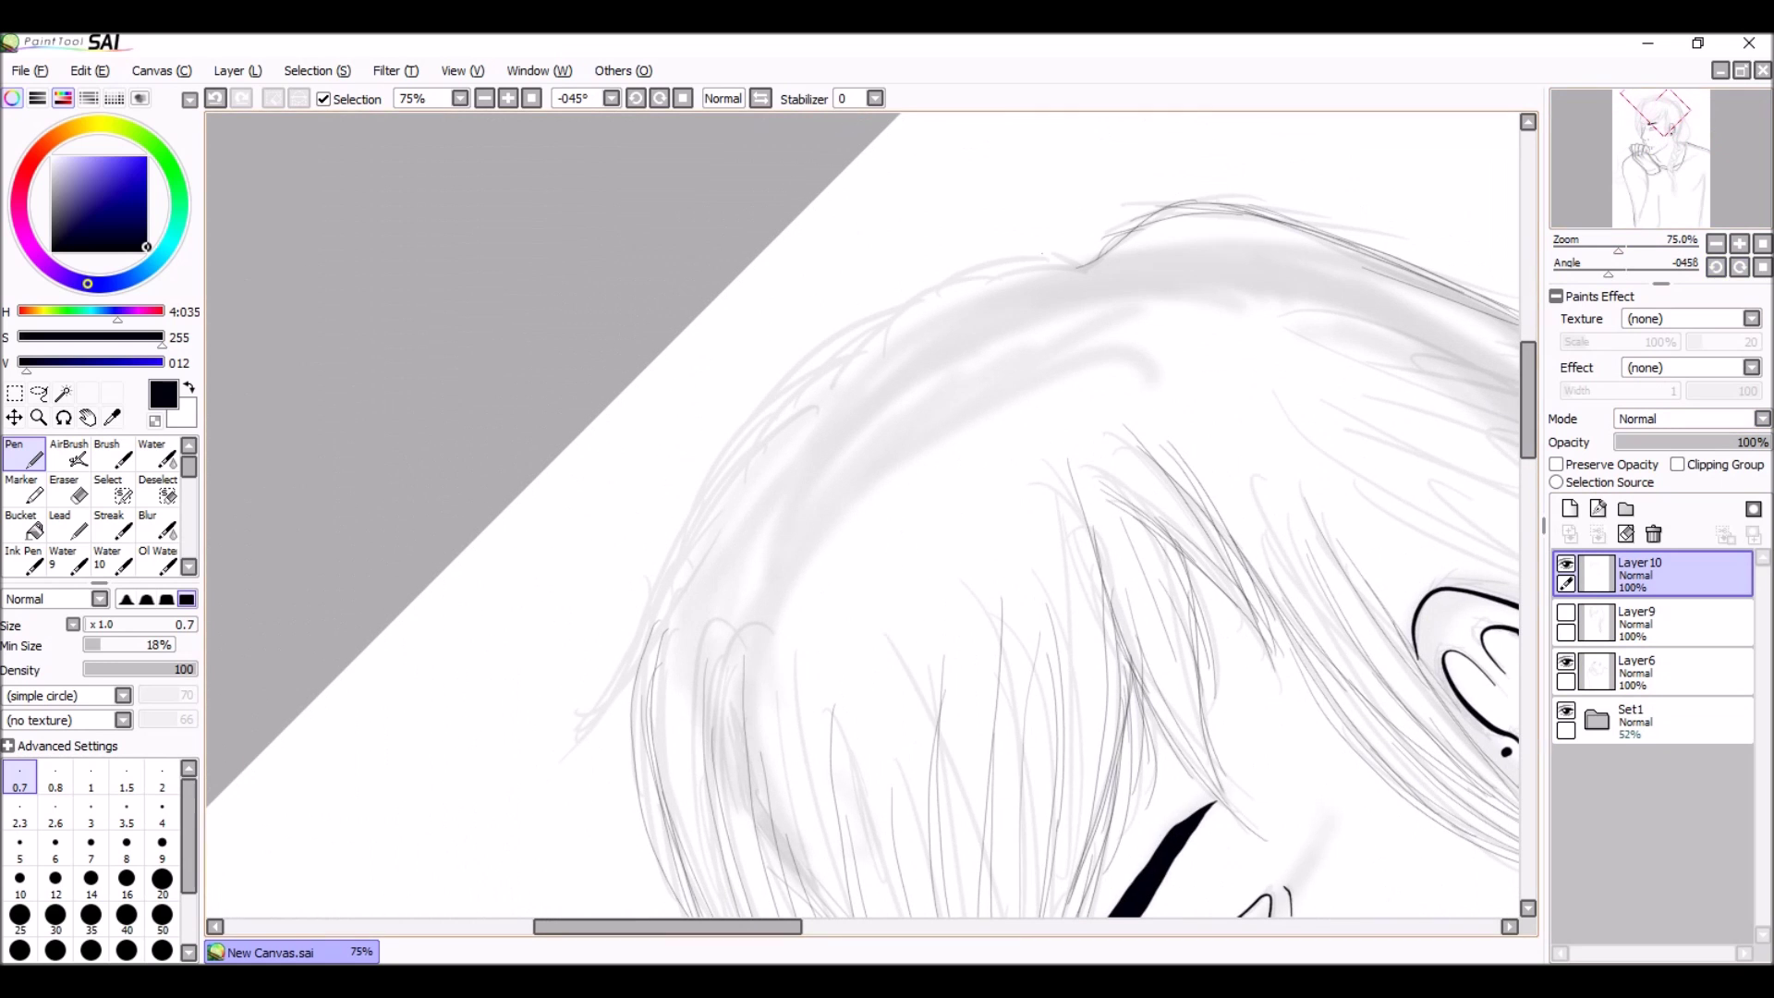
left_click_drag(862, 514, 705, 477)
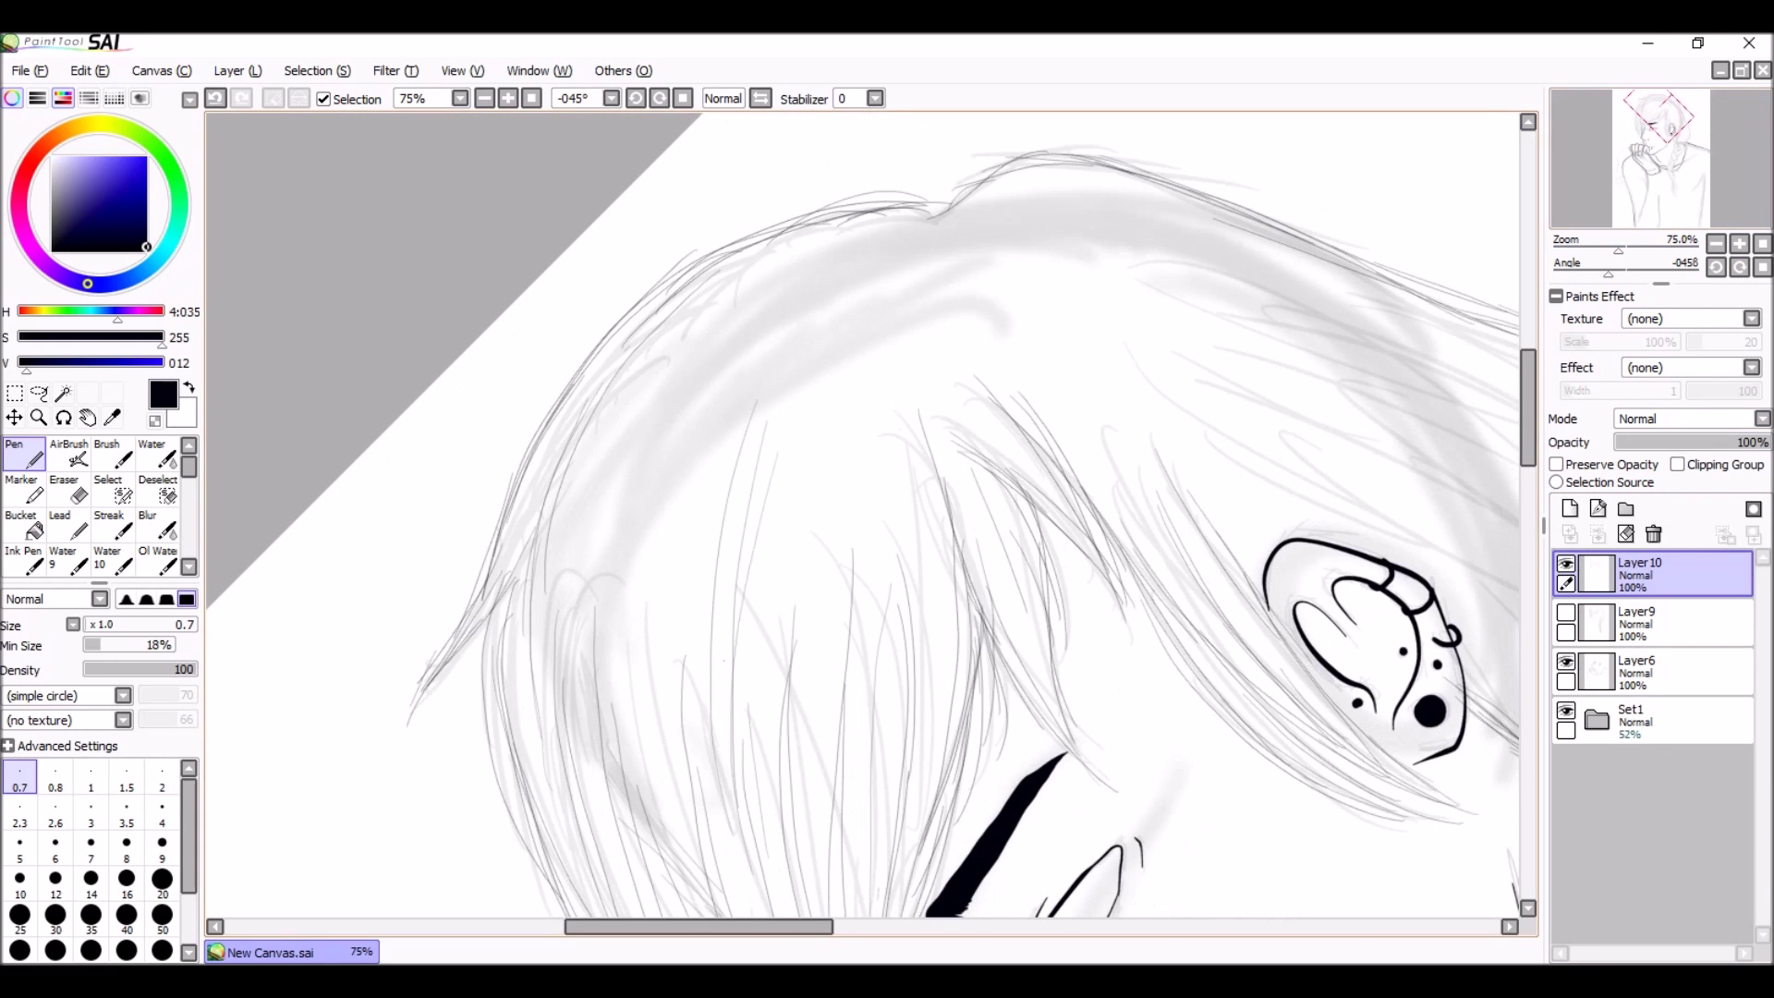
key("Home")
key("ctrl+minus")
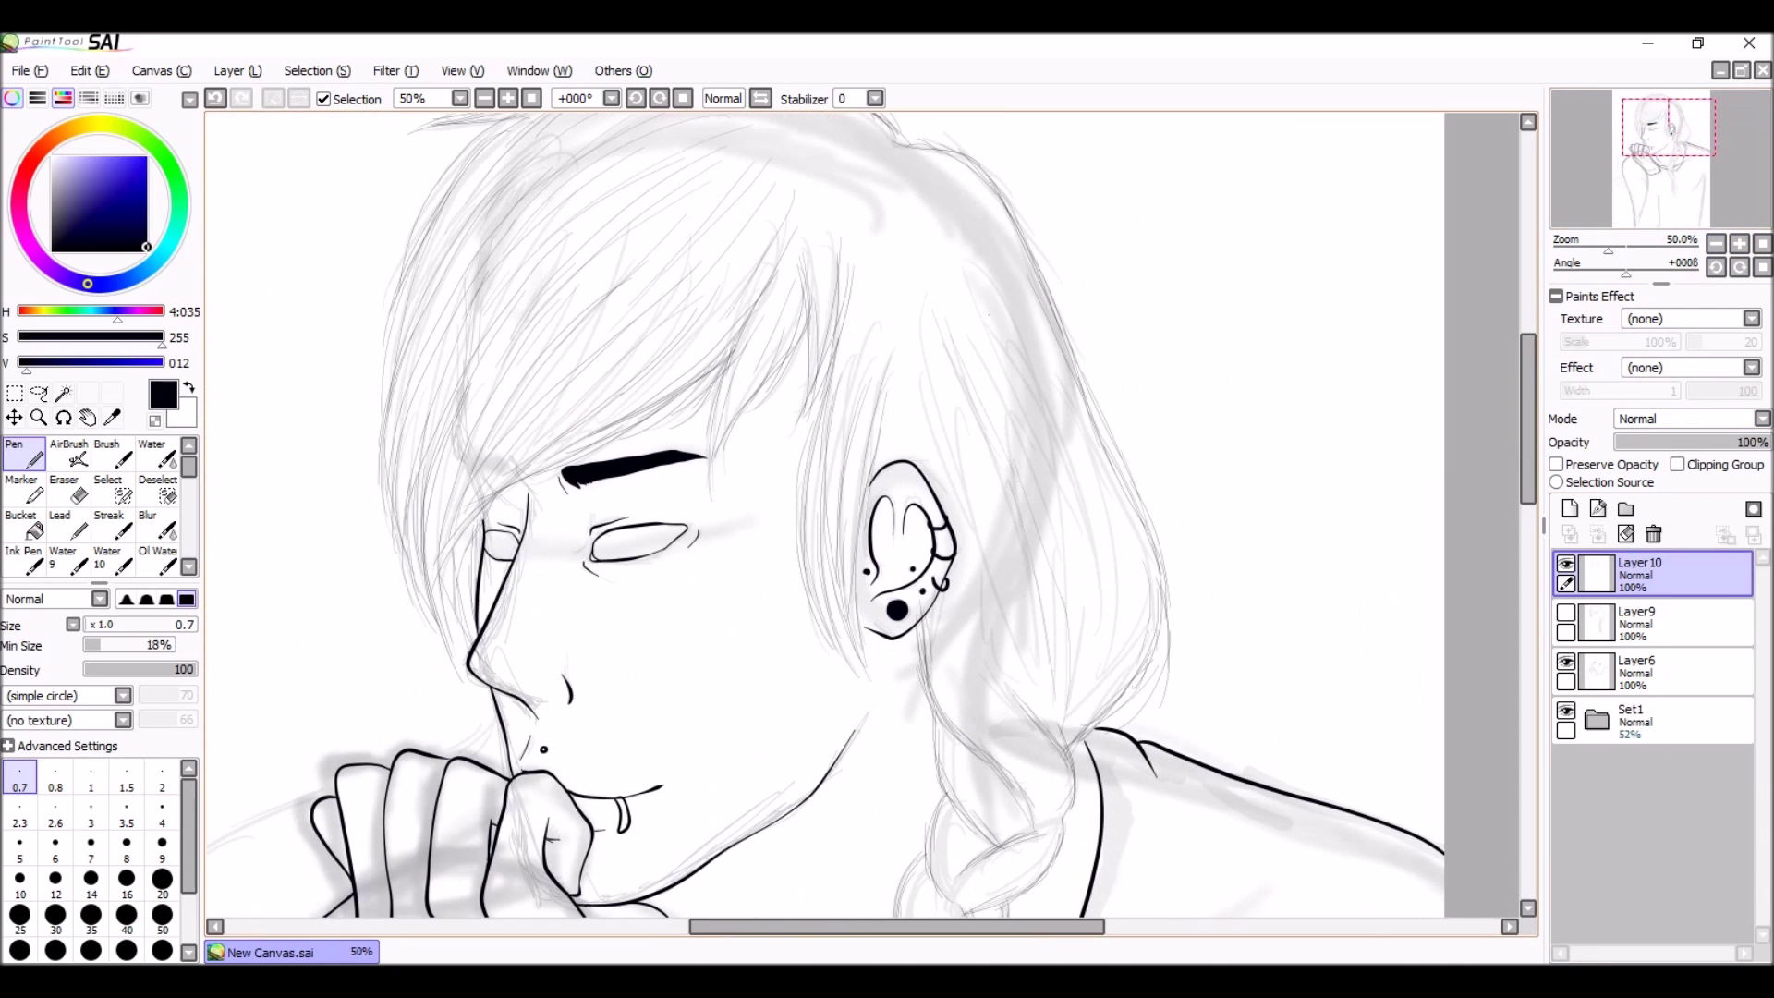
Step: Hide the Set1 sketch folder and add fine strands inside the back hair and the braid segments
left_click(1565, 711)
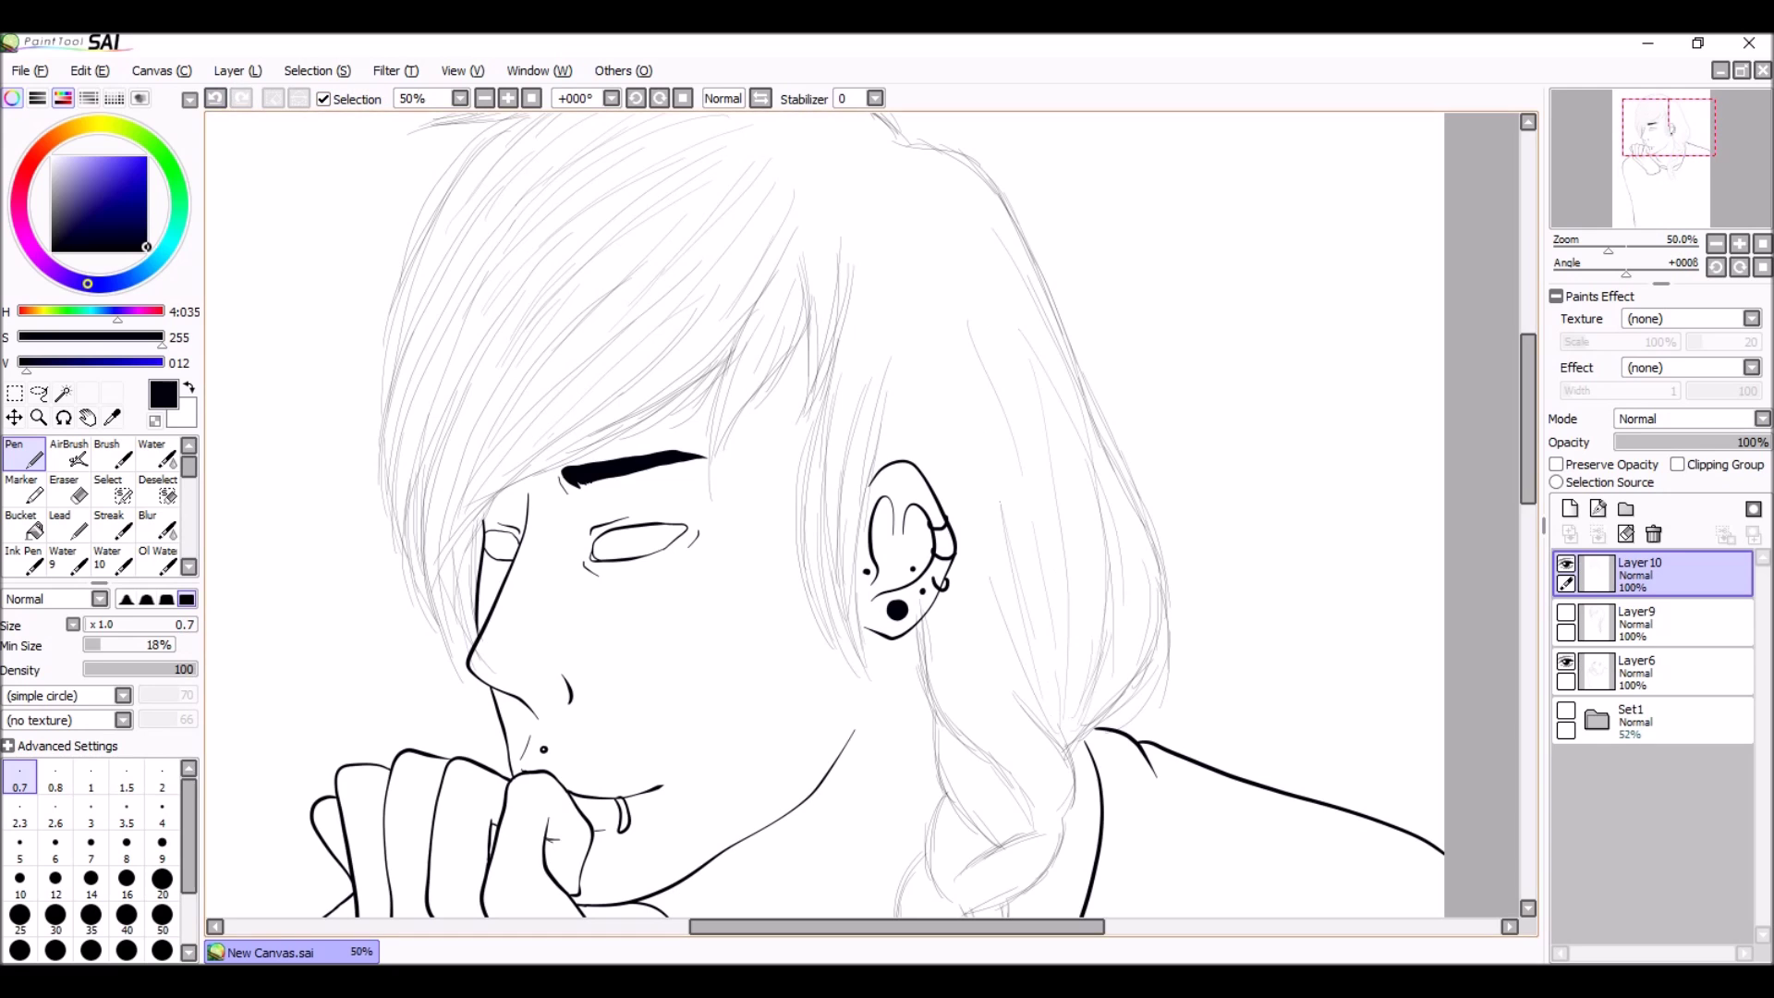
scroll(869, 514, "down", 5)
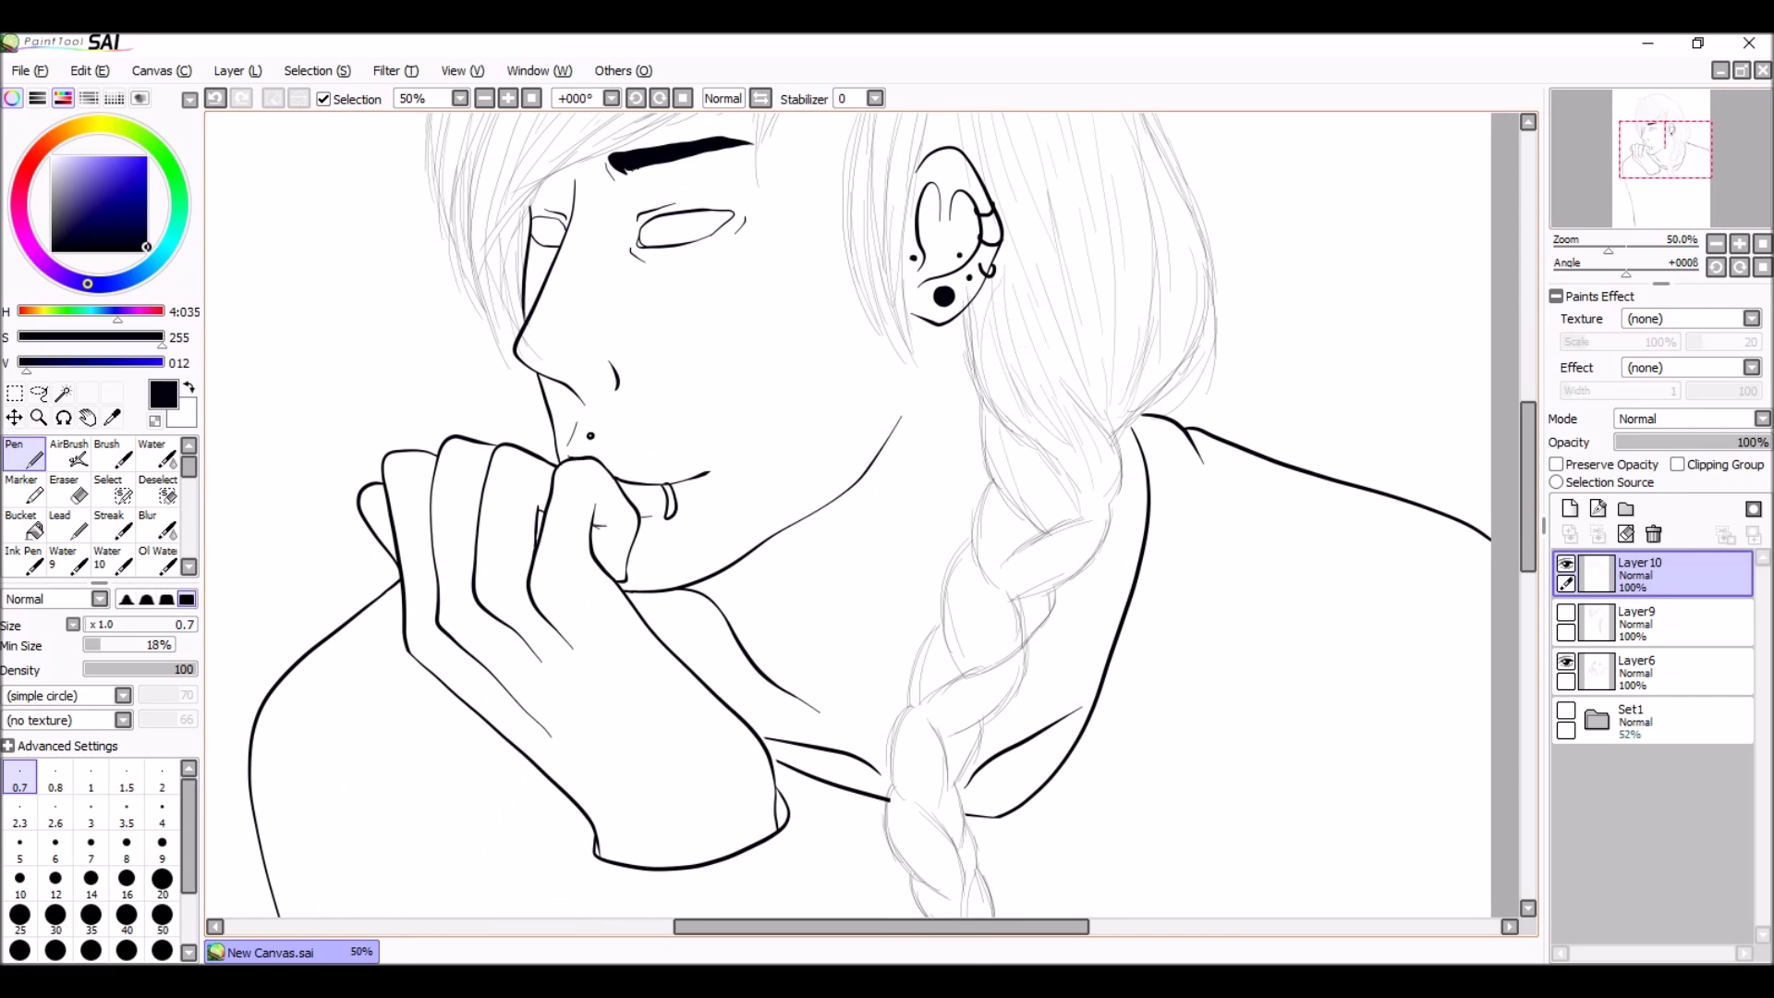
scroll(871, 514, "down", 3)
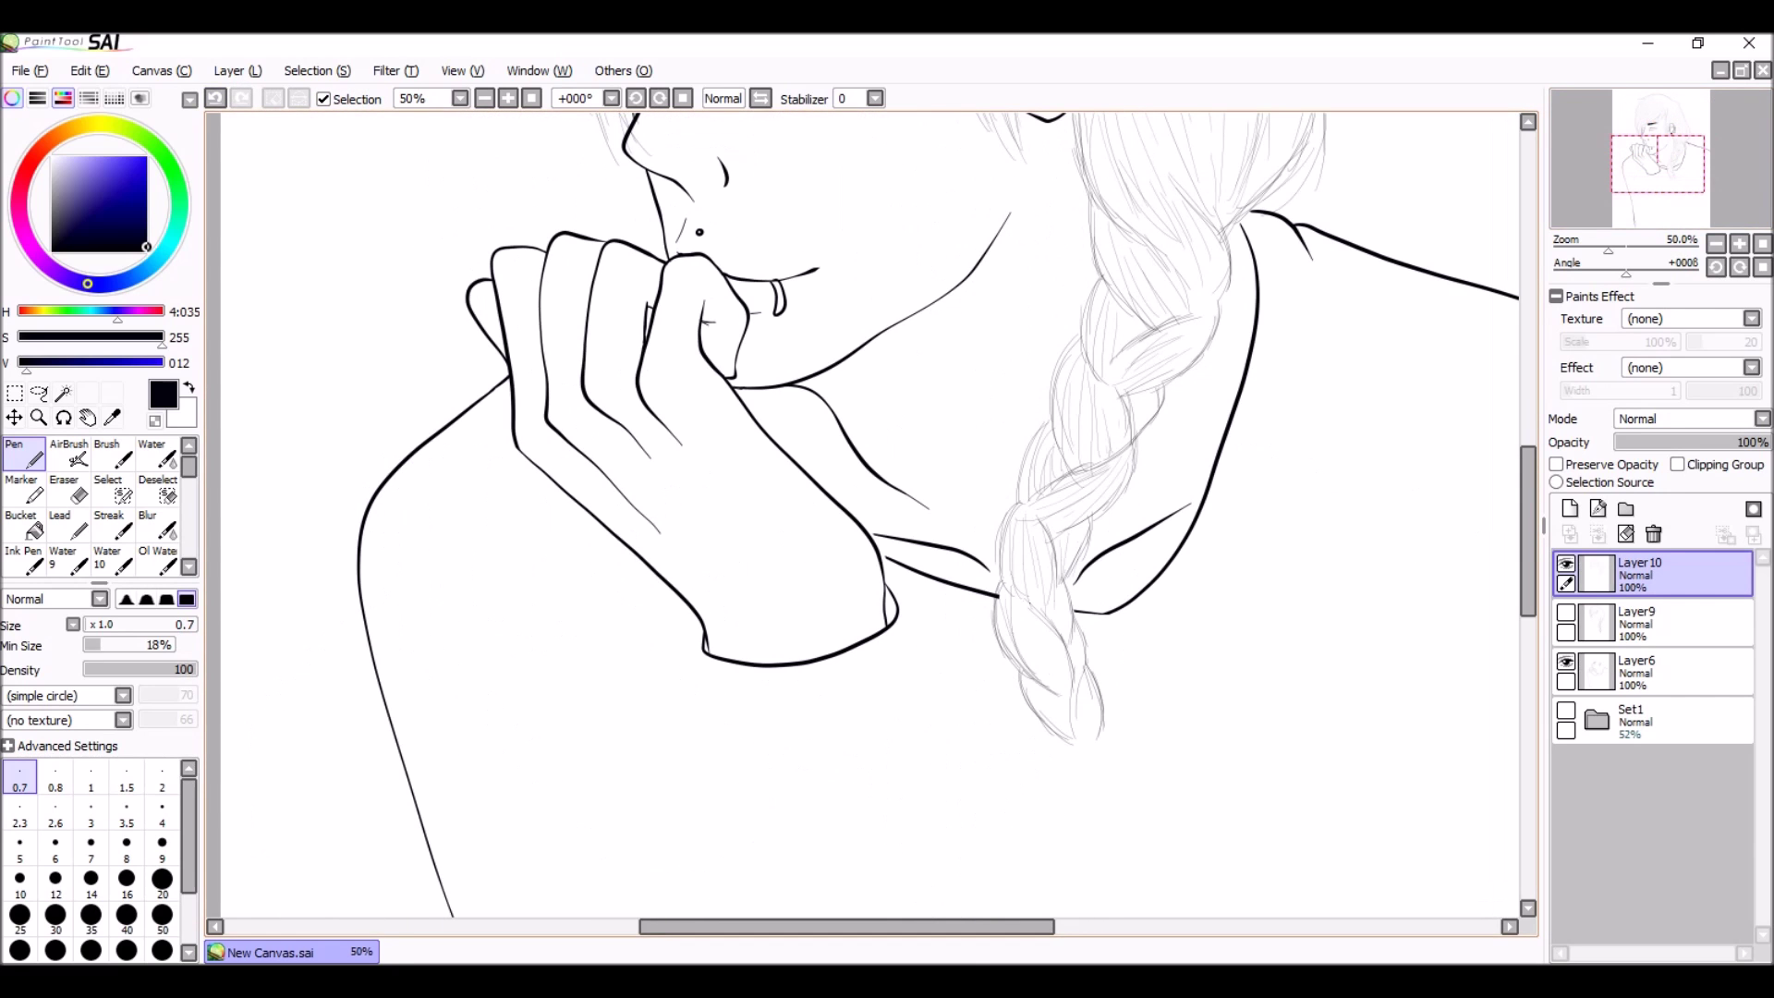
Step: Show the Set1 sketch folder and sketch the braid's tail with fine curved strands narrowing to a point
left_click(1565, 711)
scroll(862, 514, "up", 3)
scroll(862, 514, "up", 4)
left_click_drag(915, 236, 753, 574)
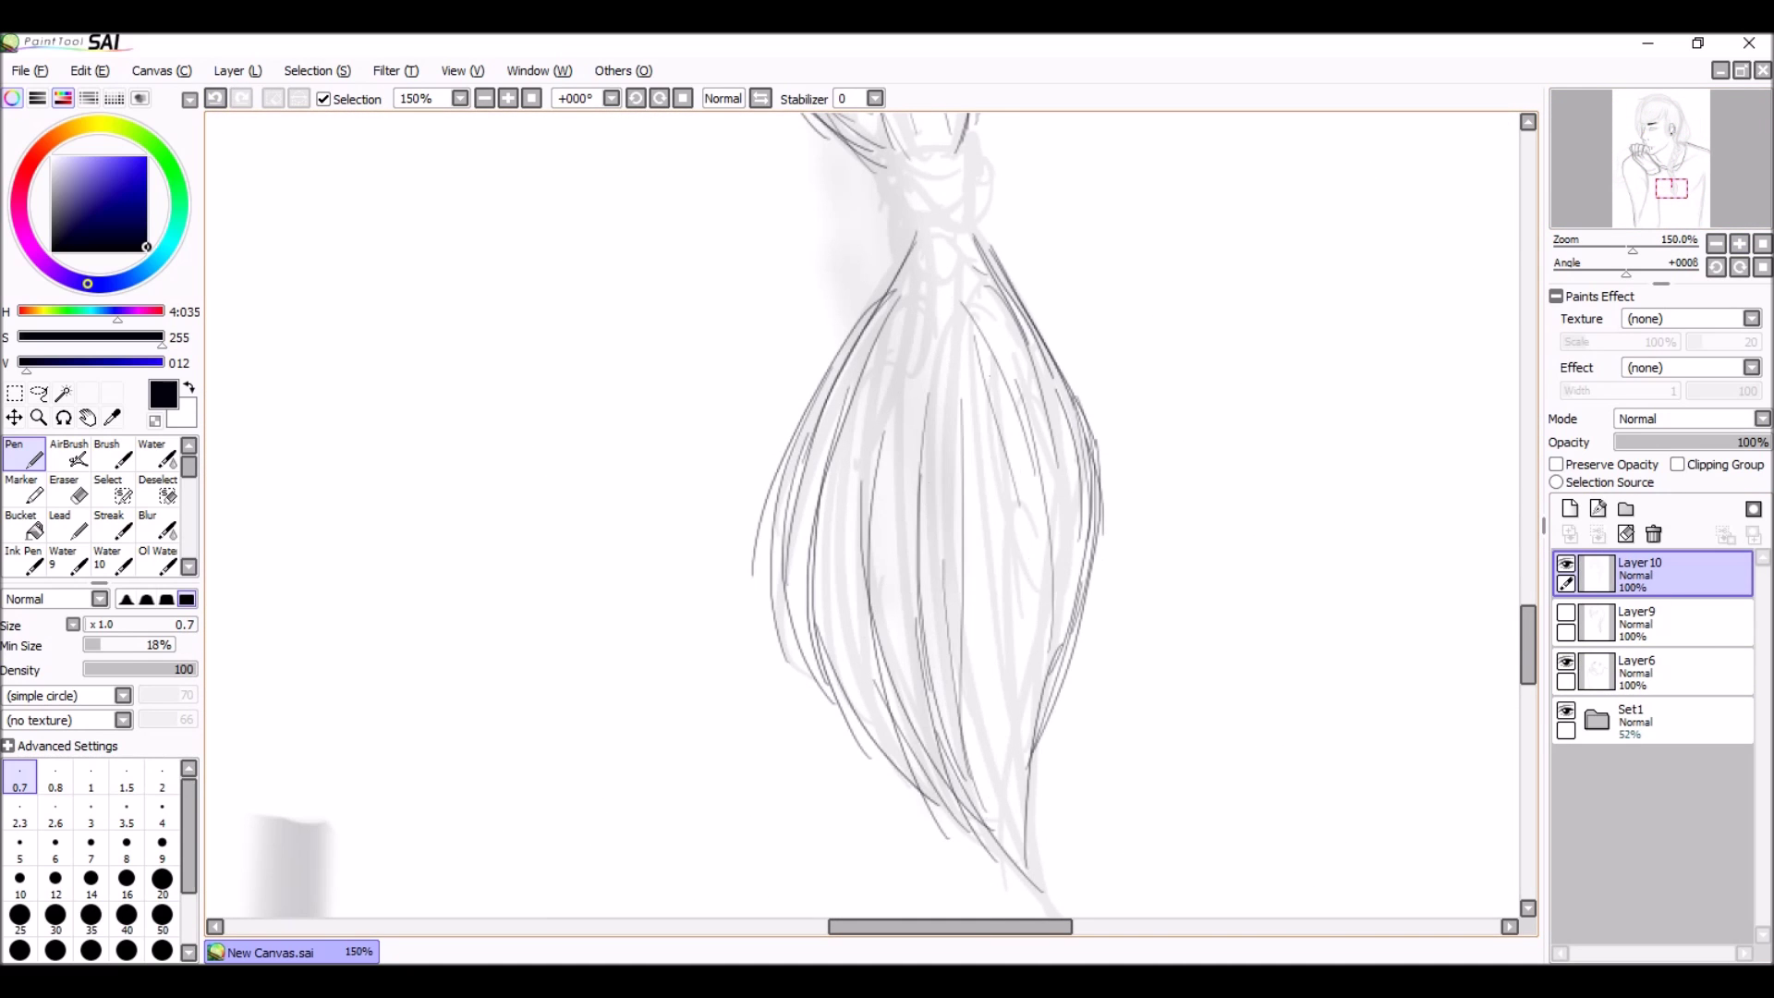
Step: Ink the hair tie at the end of the braid on Layer6 with a size 10 pen
left_click(1654, 672)
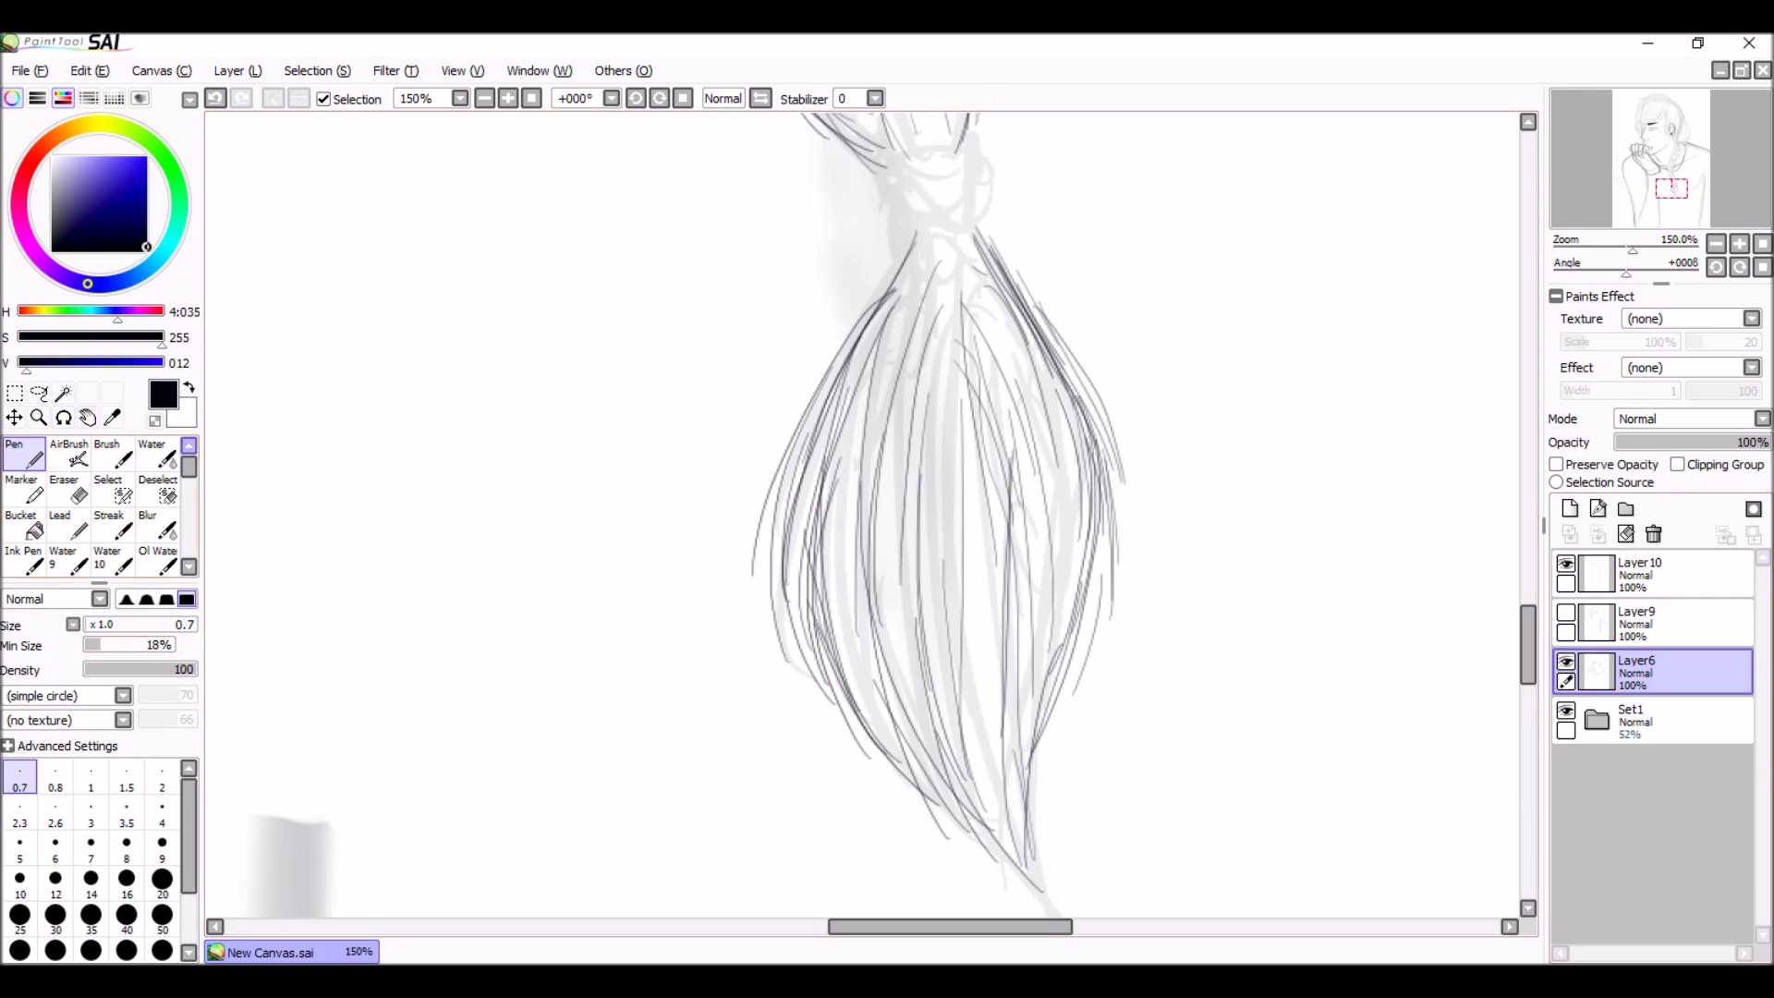
left_click(91, 878)
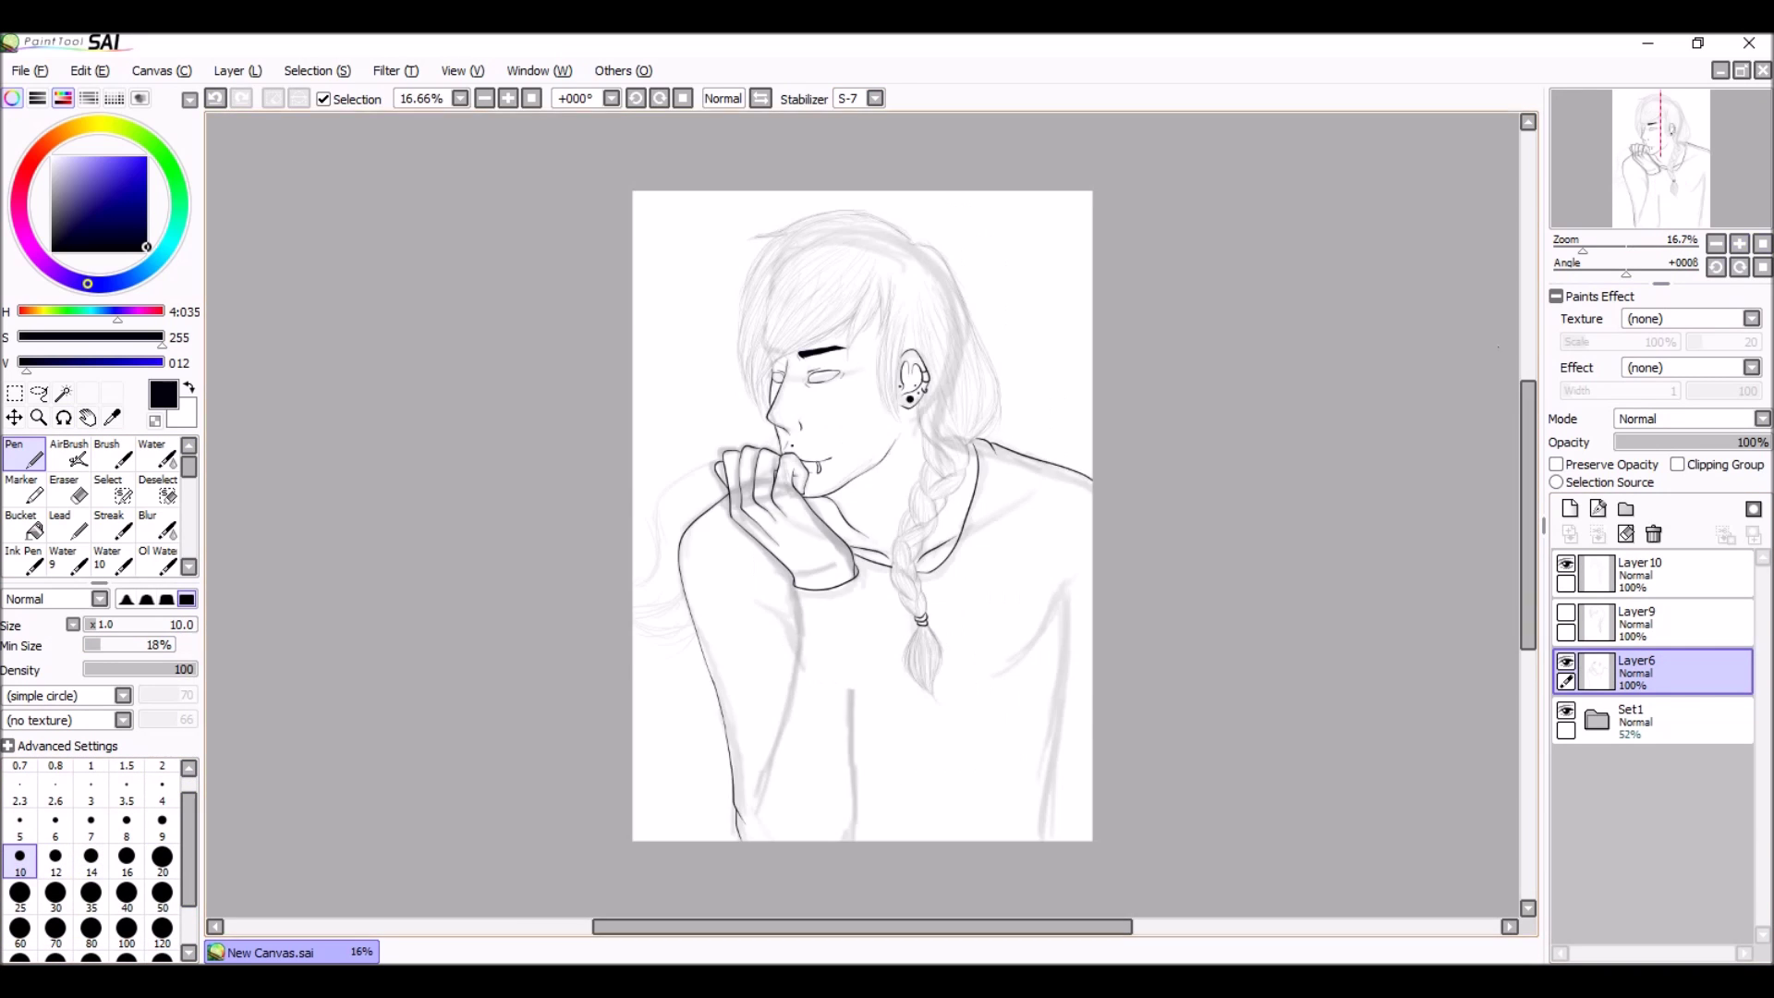
Step: Lasso the fringe and crown hair on Layer10 and transform it to fit the head
key("ctrl+t")
key("Return")
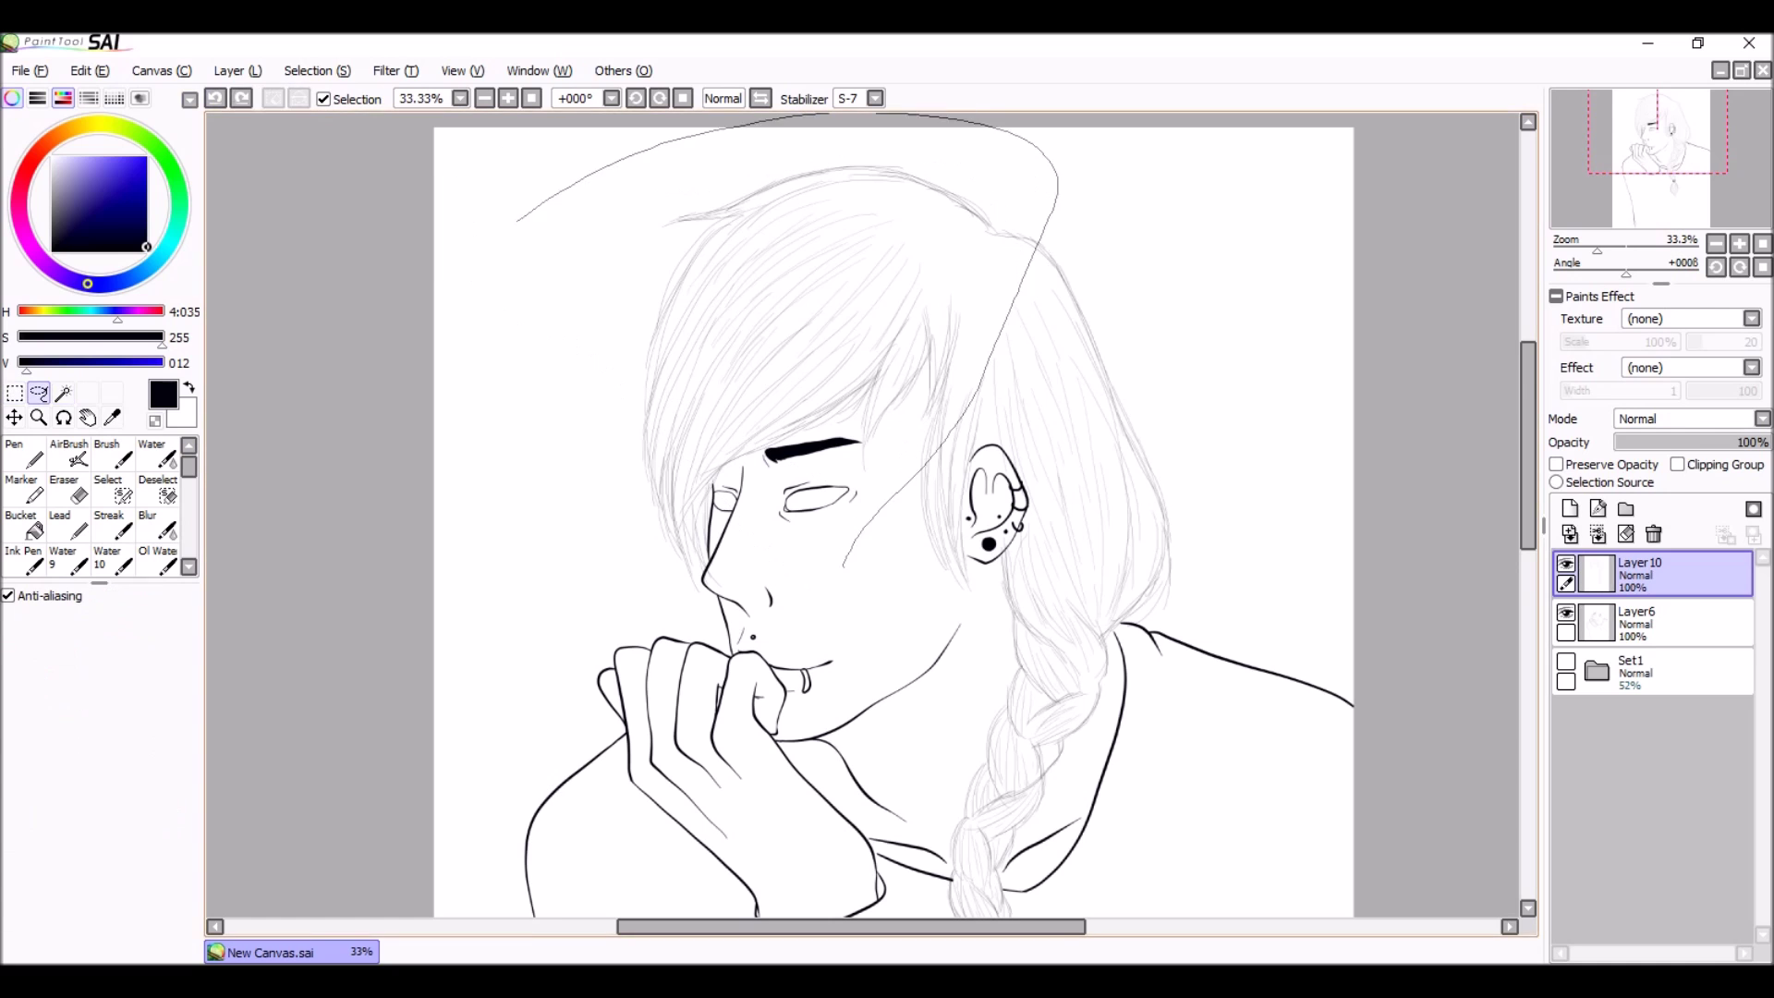
key("ctrl+t")
key("Return")
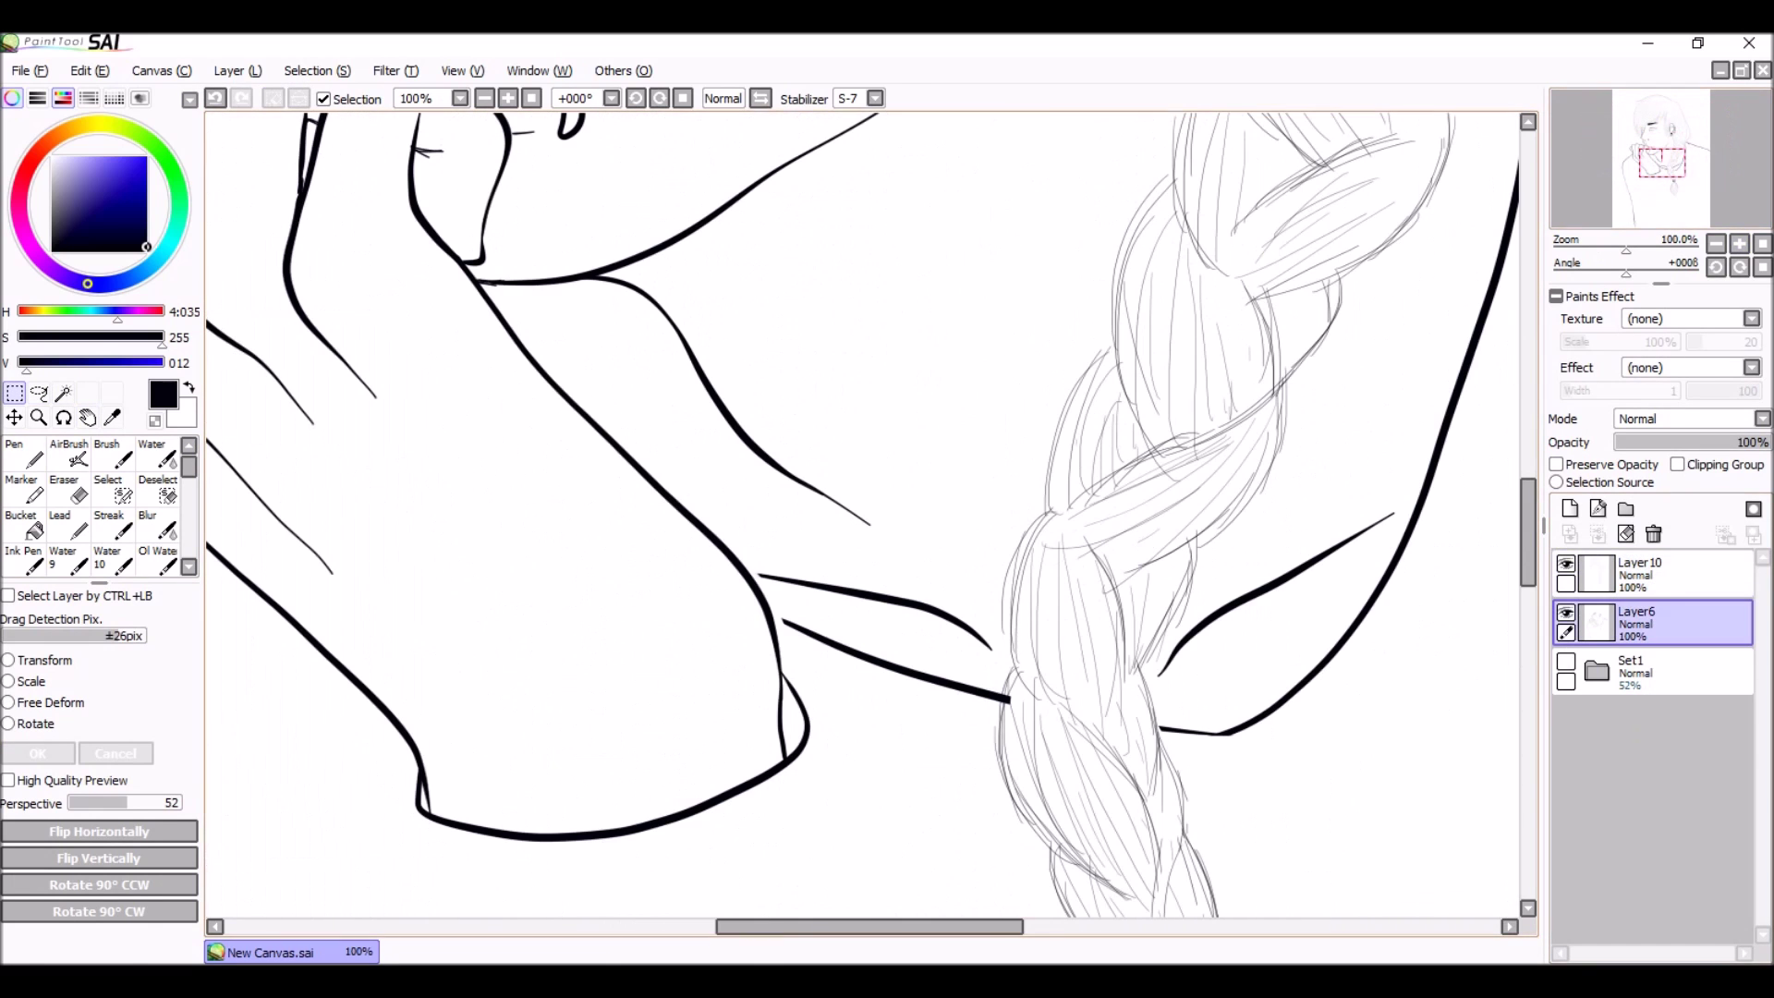
Step: Clean up the Layer6 line art with a size 12 eraser and touch it up with a size 10 pen
key("e")
scroll(862, 514, "down", 5)
key("minus")
key("minus")
key("minus")
key("minus")
key("minus")
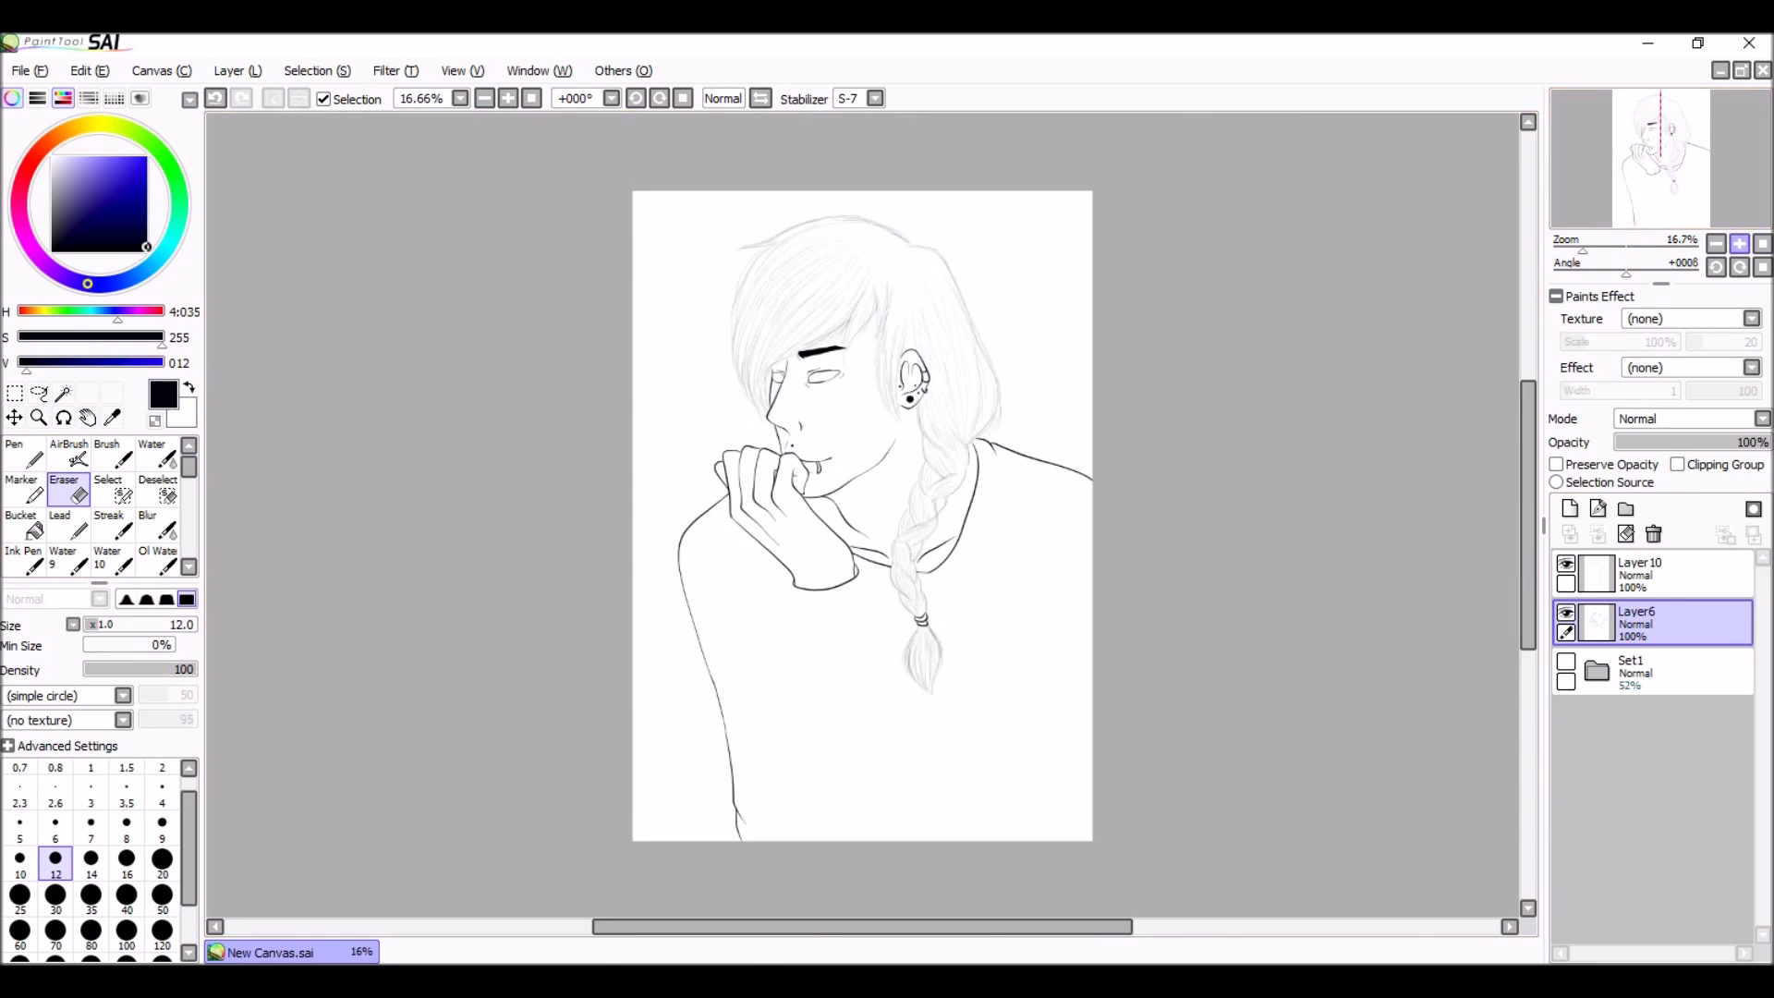
key("plus")
key("plus")
key("plus")
key("plus")
key("plus")
key("n")
key("minus")
key("minus")
key("minus")
key("minus")
key("minus")
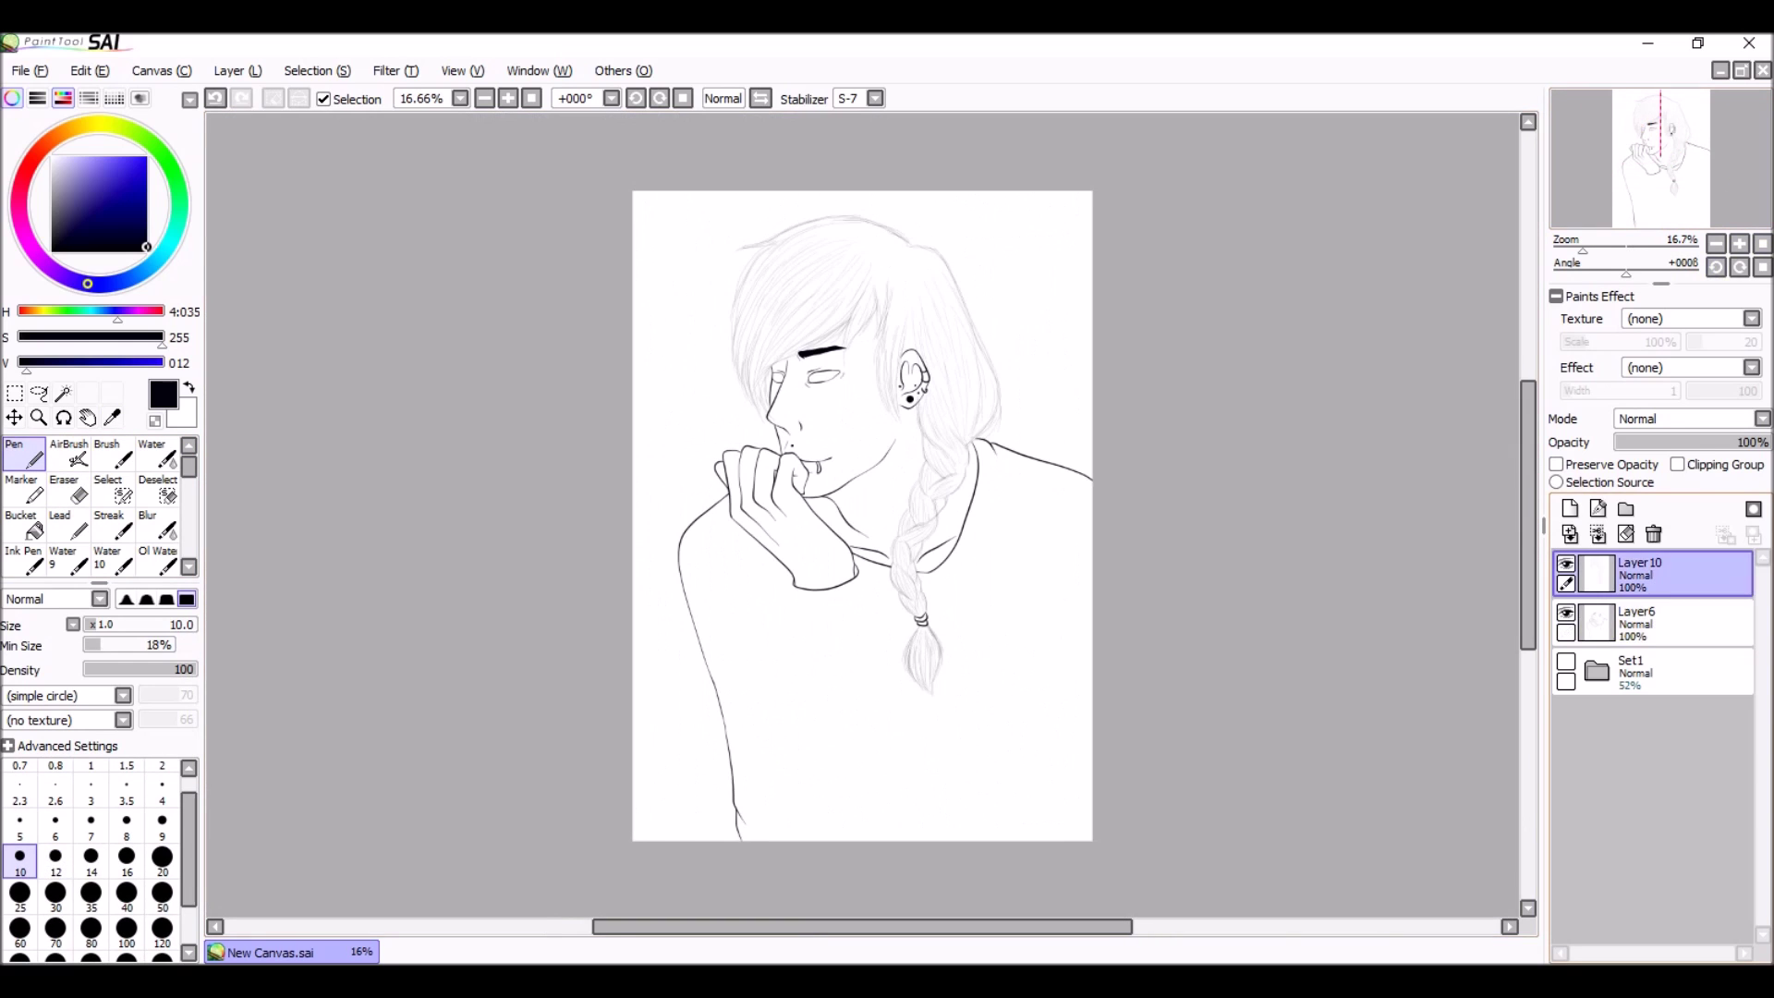
Step: Show the Set1 sketch folder at 16% opacity and draw flowing strands beside the hand on Layer10 with a size 0.7 pen
key("ctrl+a")
key("ctrl+d")
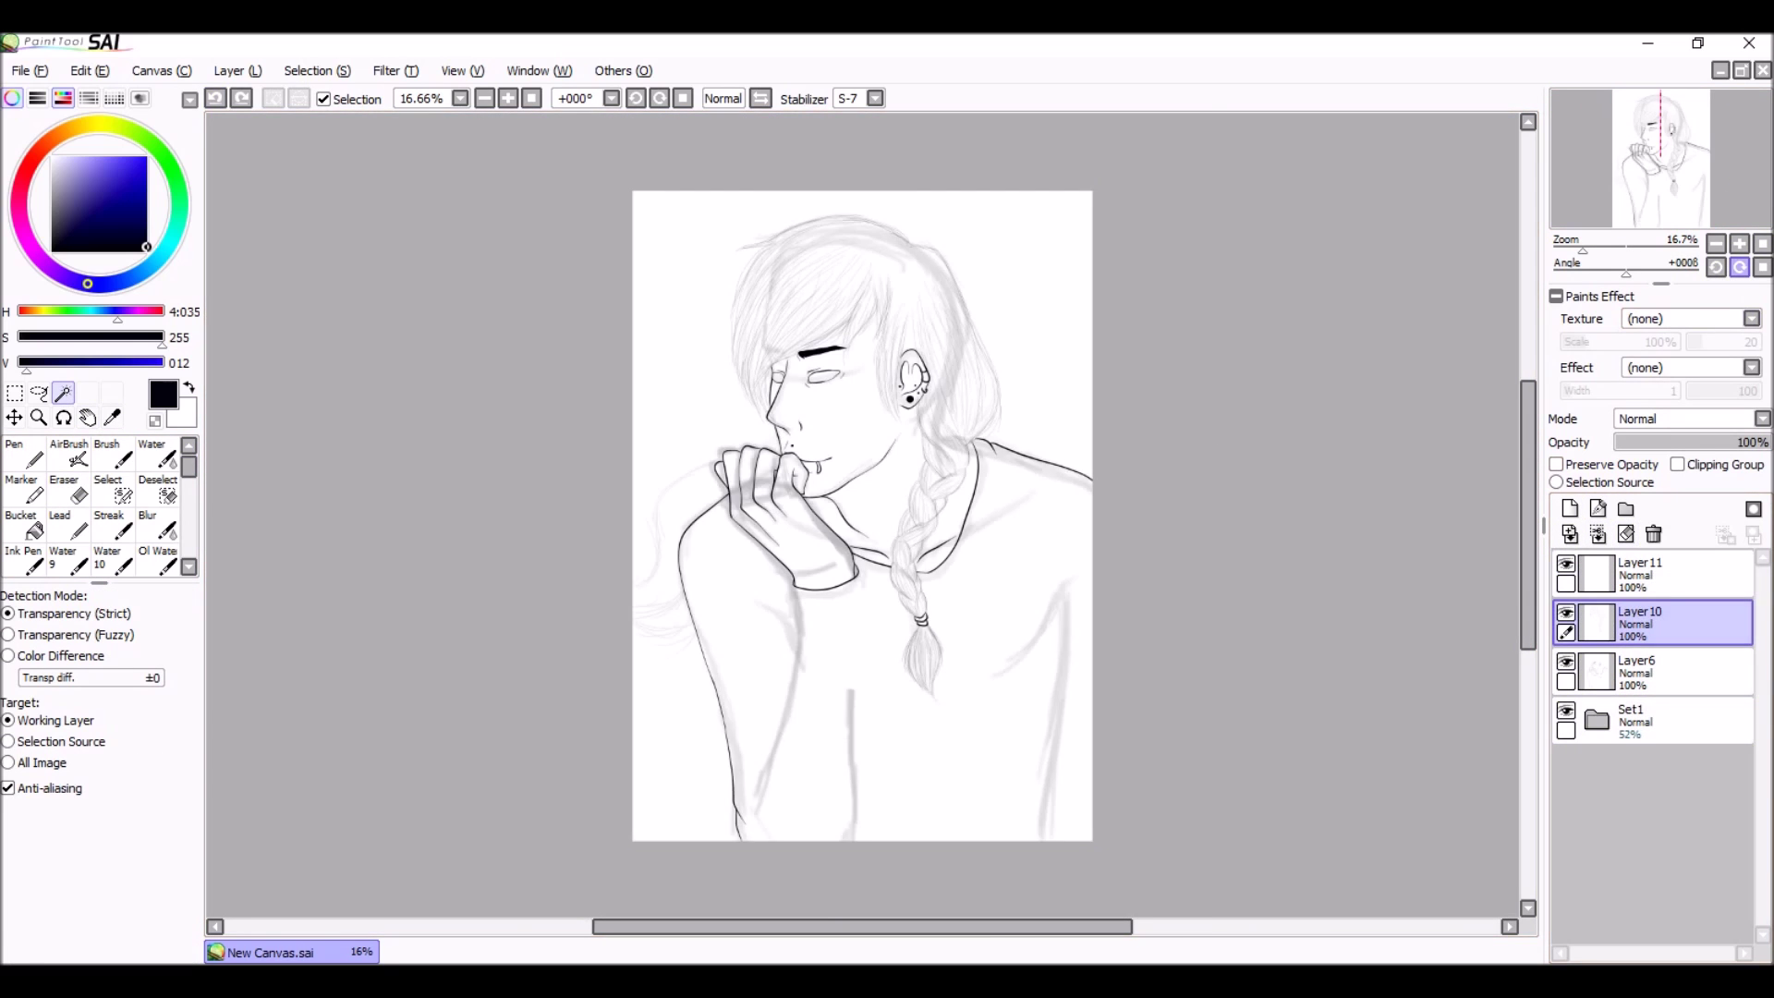
scroll(711, 541, "up", 3)
key("n")
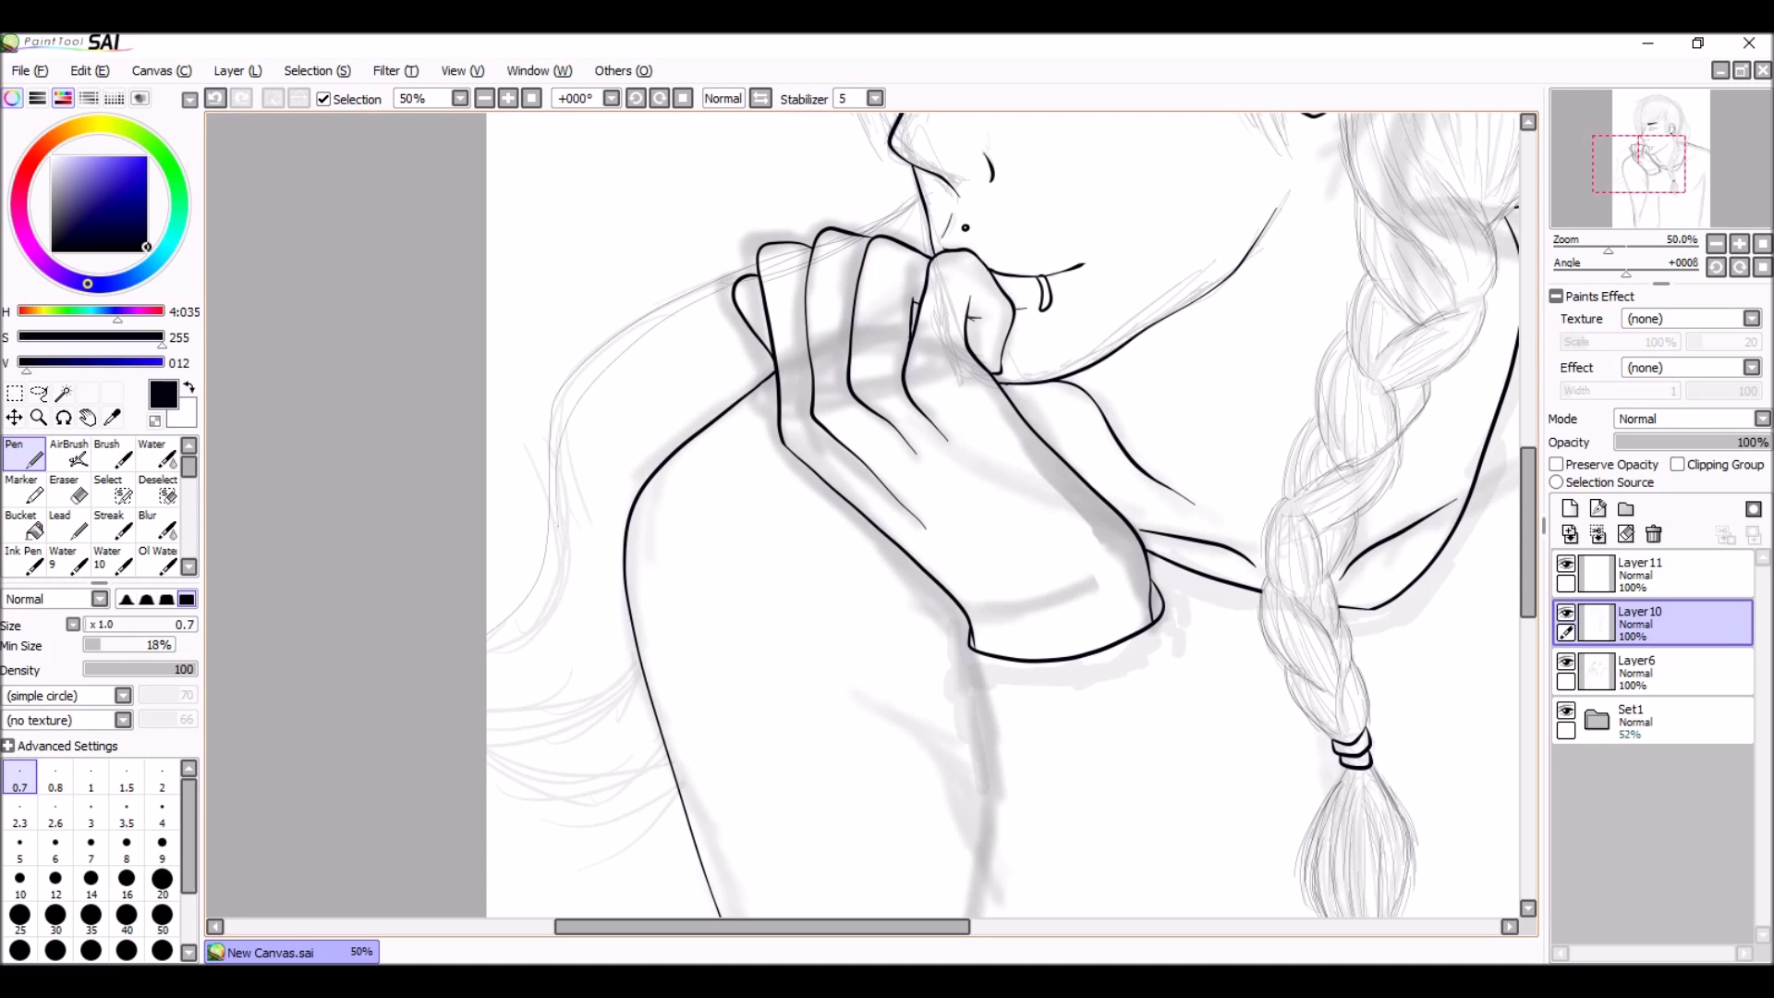
scroll(864, 513, "up", 1)
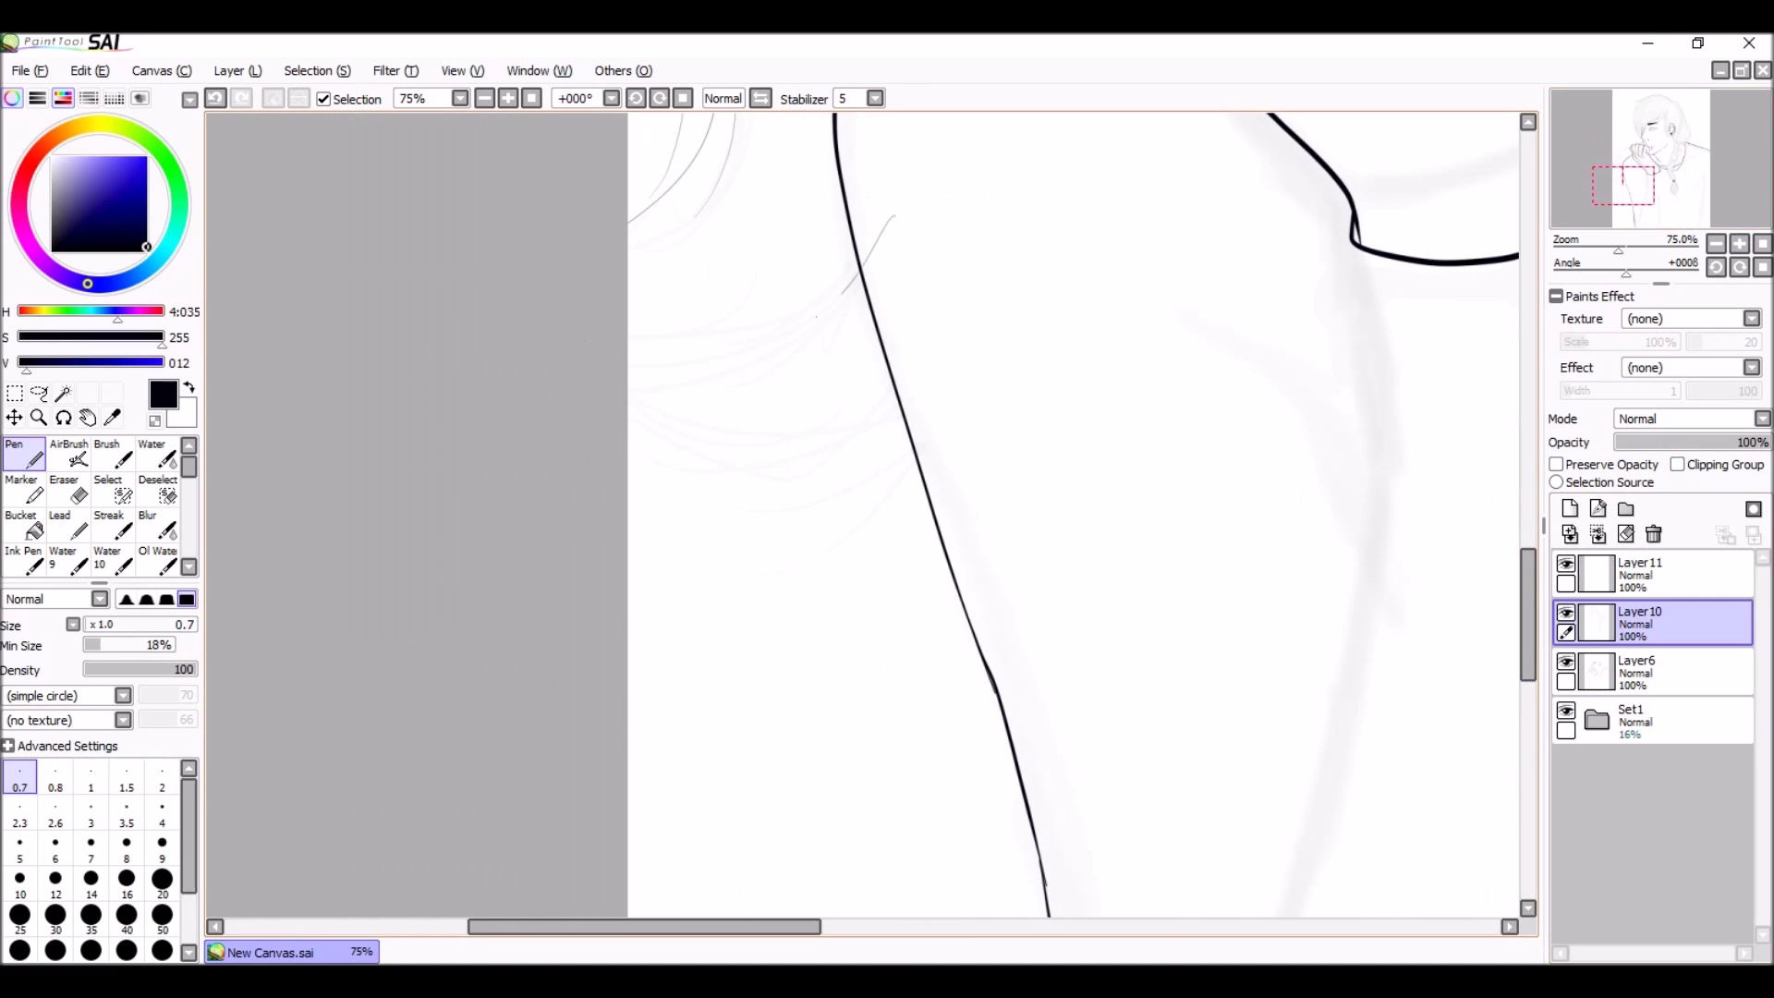
Step: Add fine strands behind the shoulder and upper arm on Layer10, erasing the ends that overlap the sleeve with a size 35 eraser
key("e")
left_click_drag(1100, 221, 1066, 422)
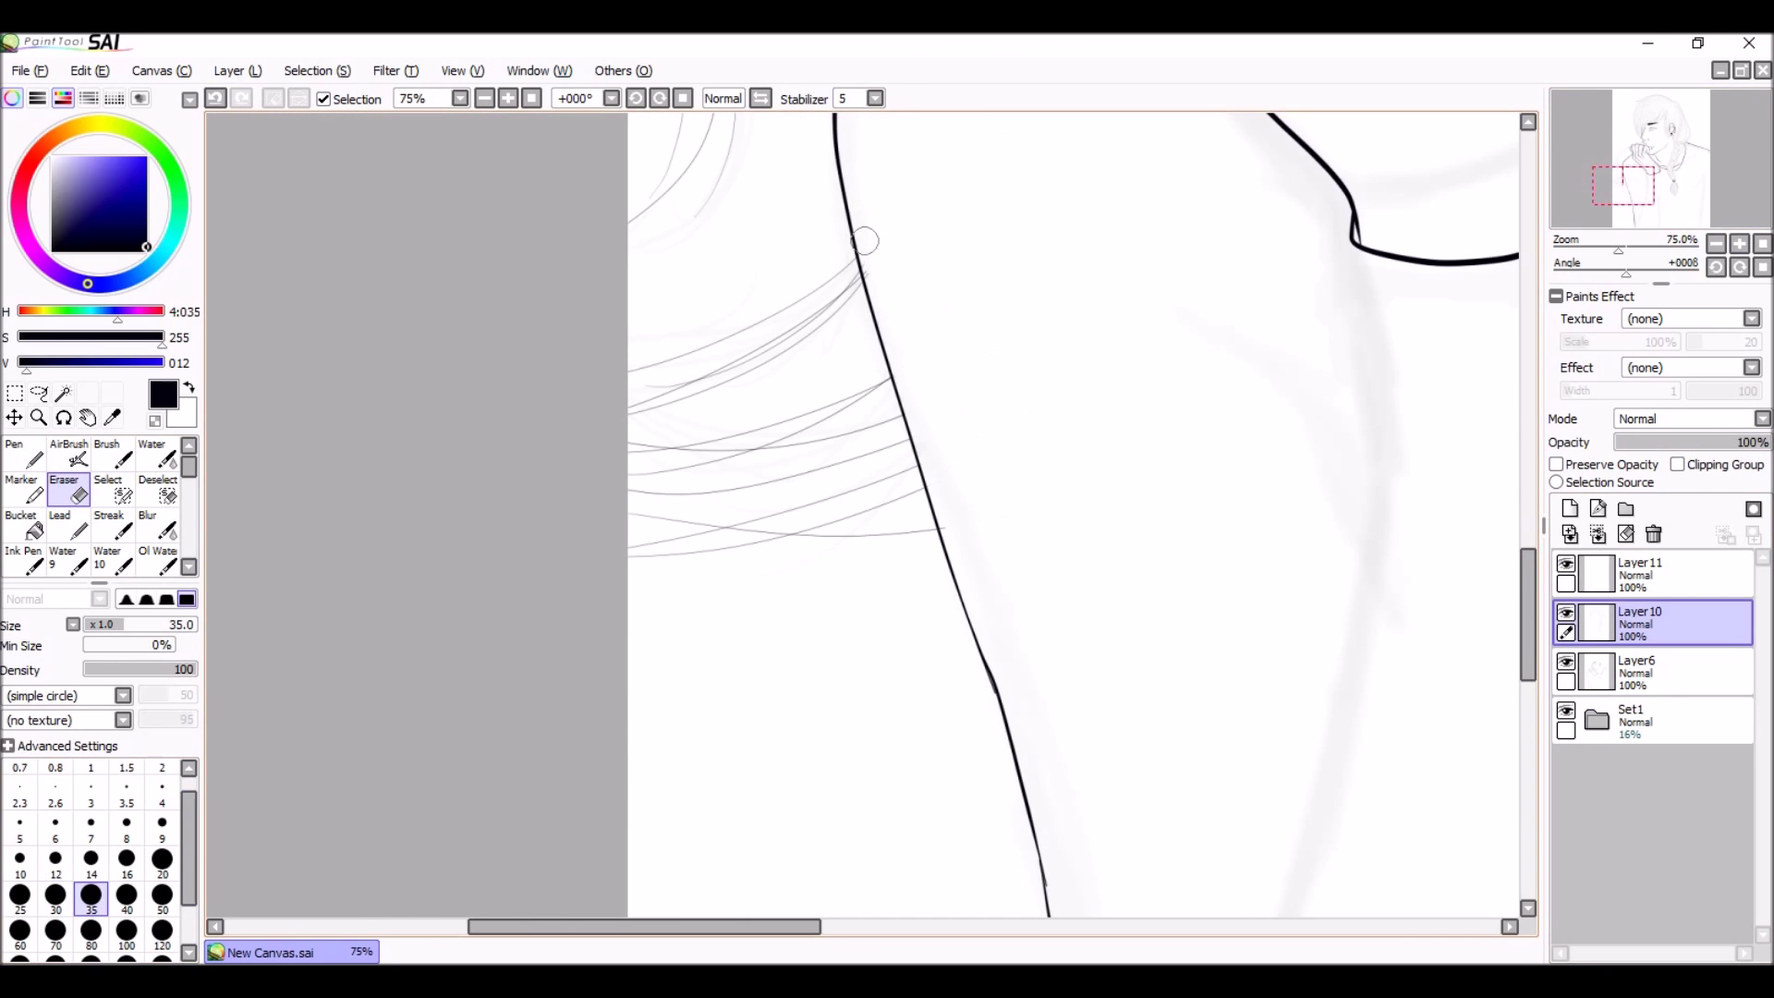
left_click_drag(865, 242, 918, 284)
key("n")
scroll(823, 335, "down", 1)
left_click_drag(823, 335, 824, 426)
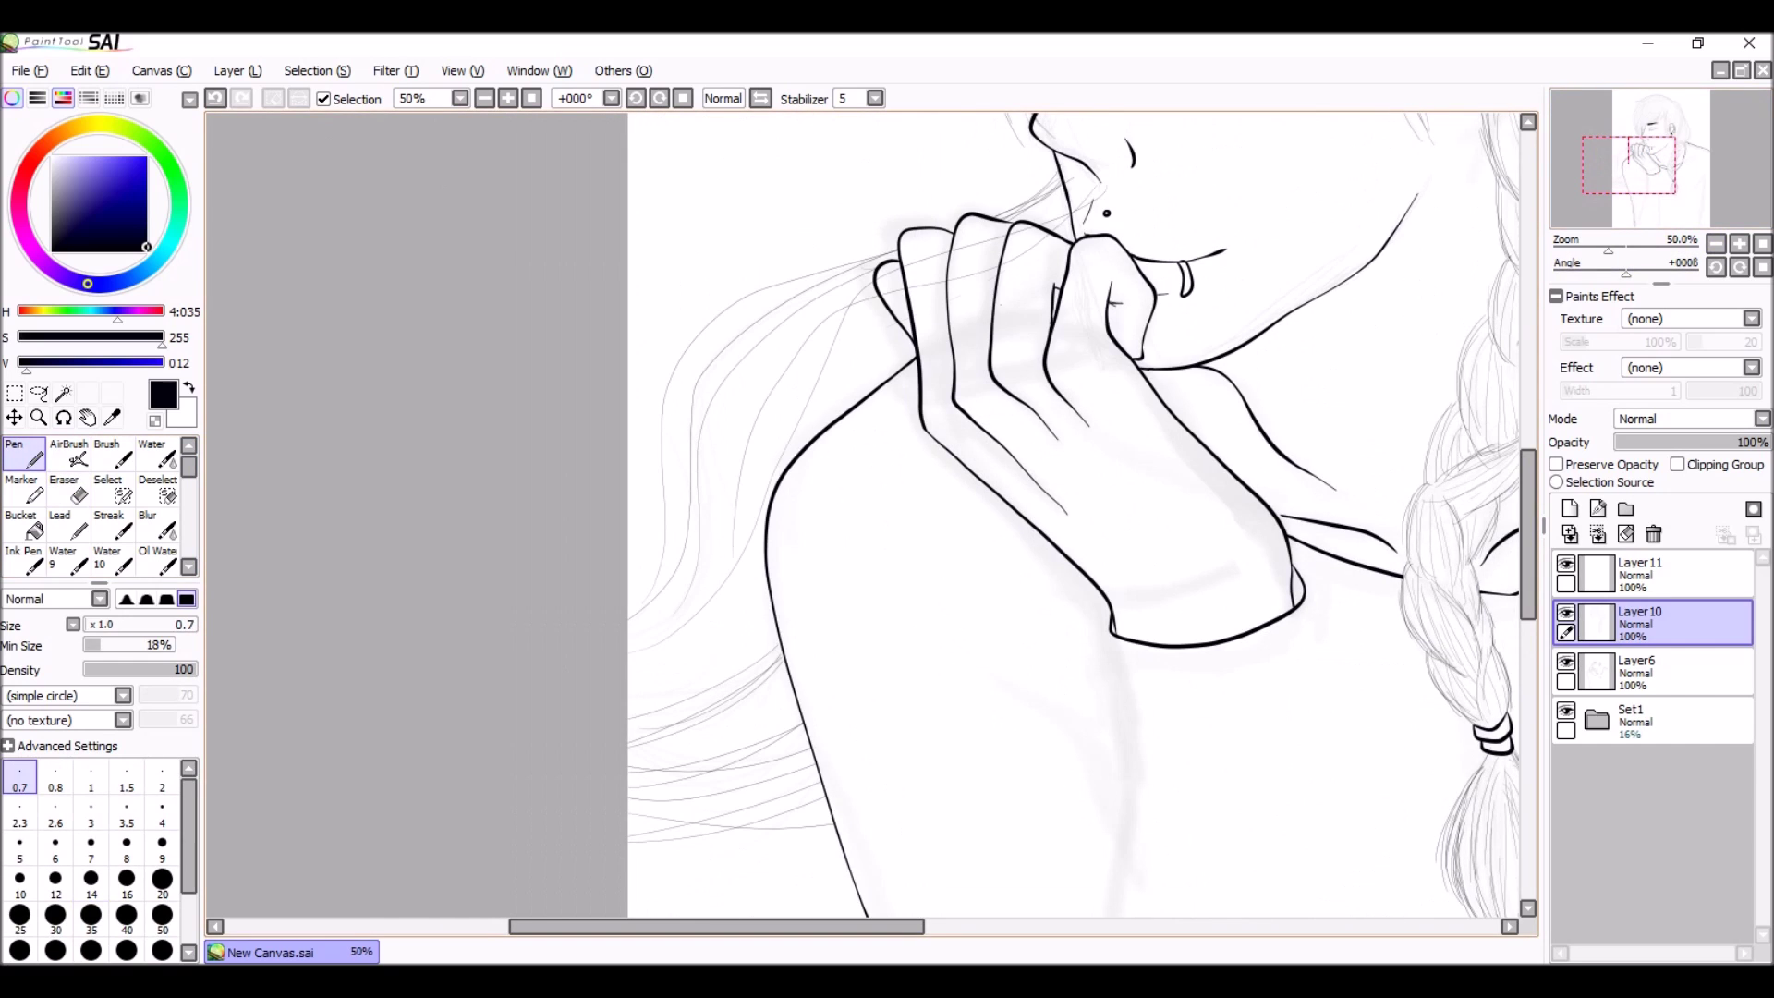
key("e")
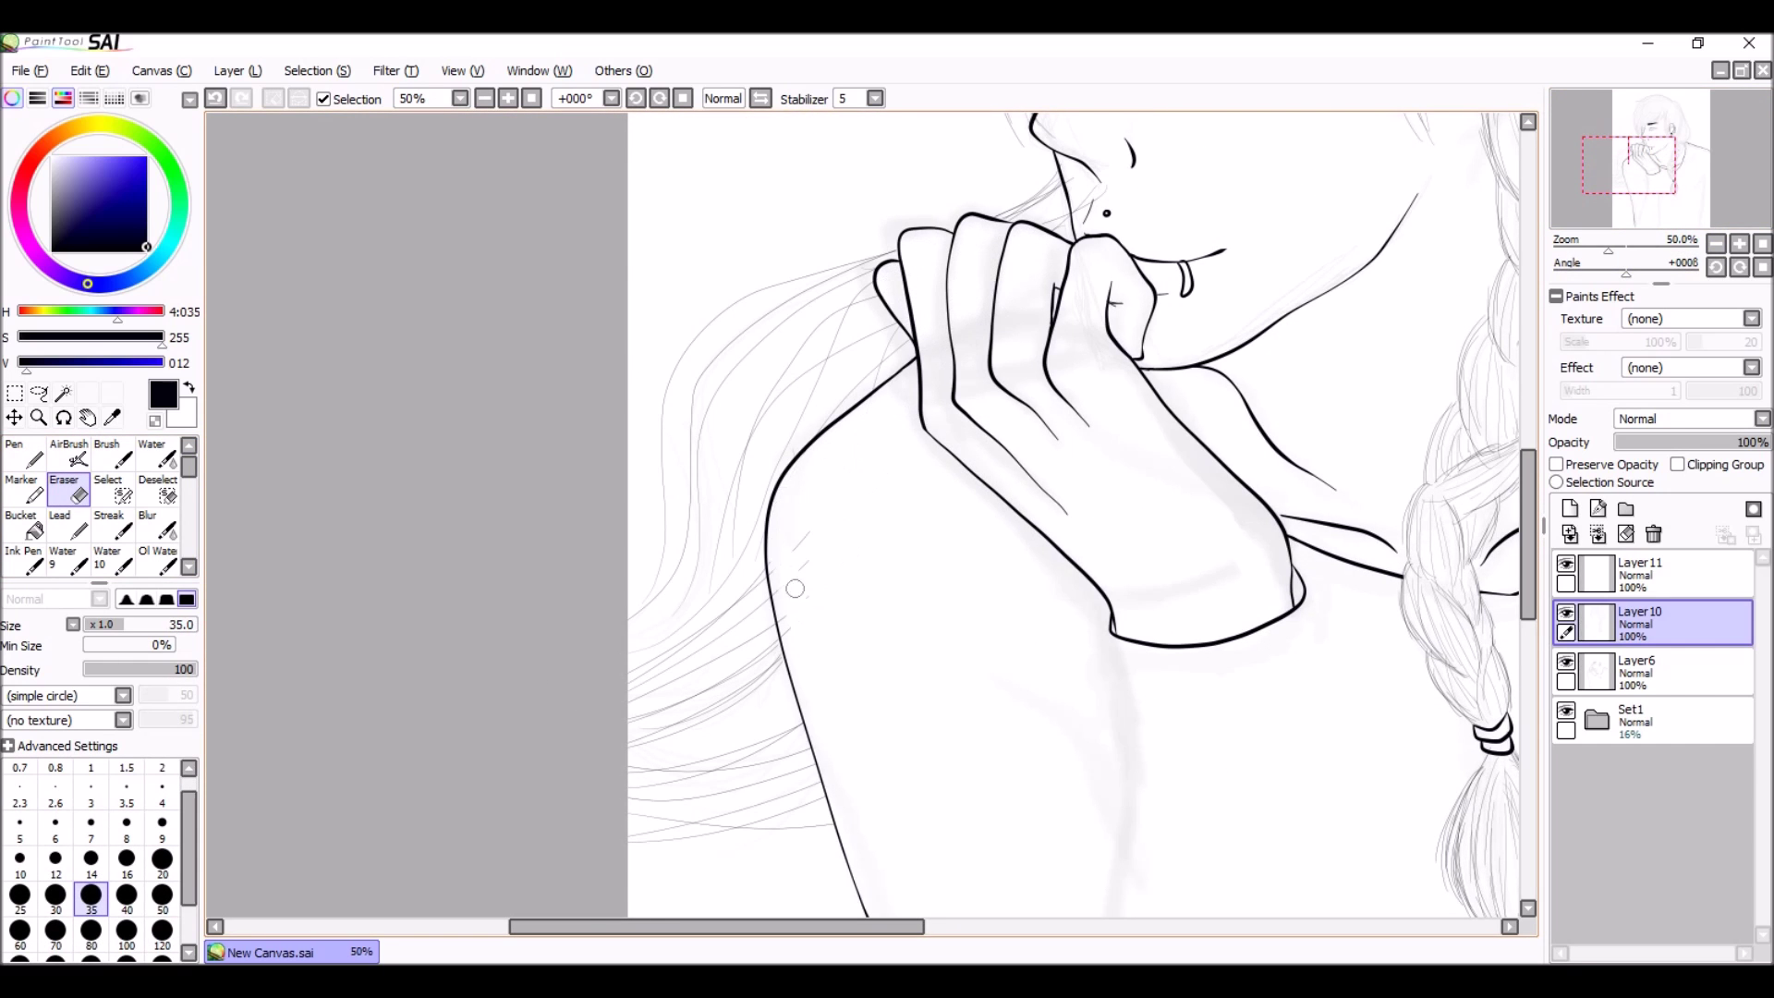
scroll(794, 588, "down", 3)
scroll(741, 770, "up", 2)
key("n")
key("e")
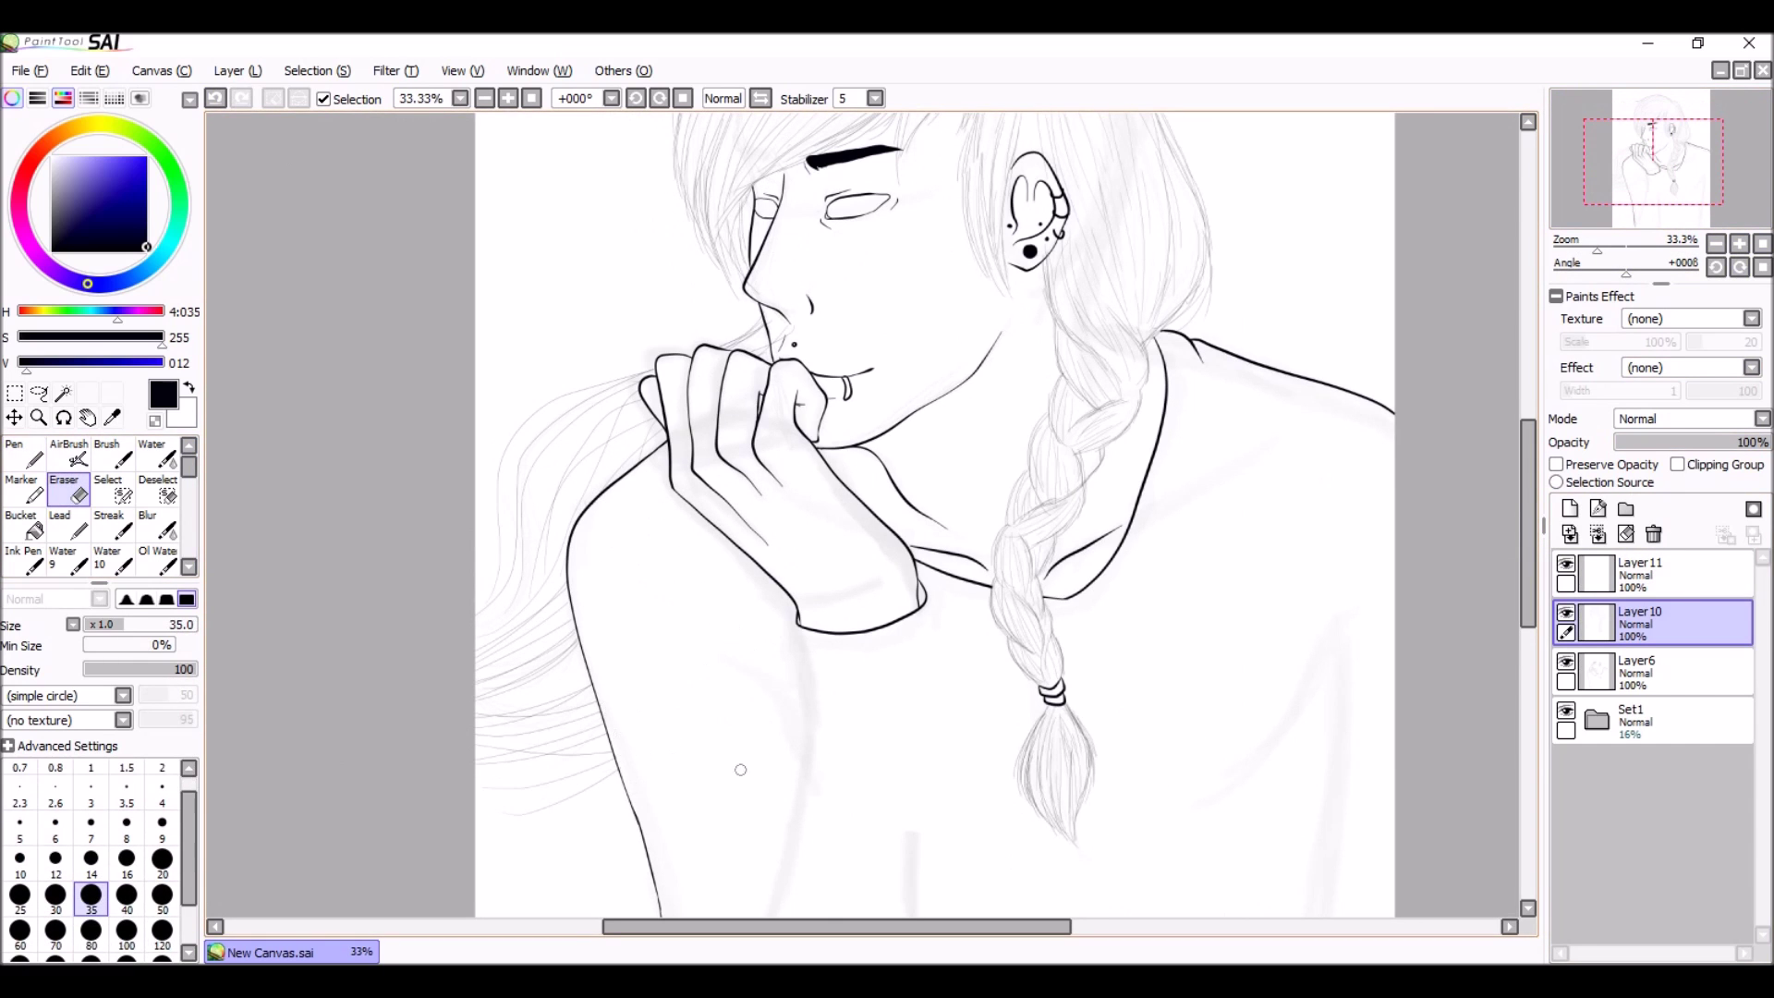
Step: Hide the Set1 sketch folder and select the sweater area with the Magic Wand on the merged Layer6 line art
scroll(741, 769, "down", 2)
left_click(1566, 711)
scroll(741, 769, "up", 2)
scroll(741, 770, "down", 2)
left_click(1654, 673)
left_click(63, 393)
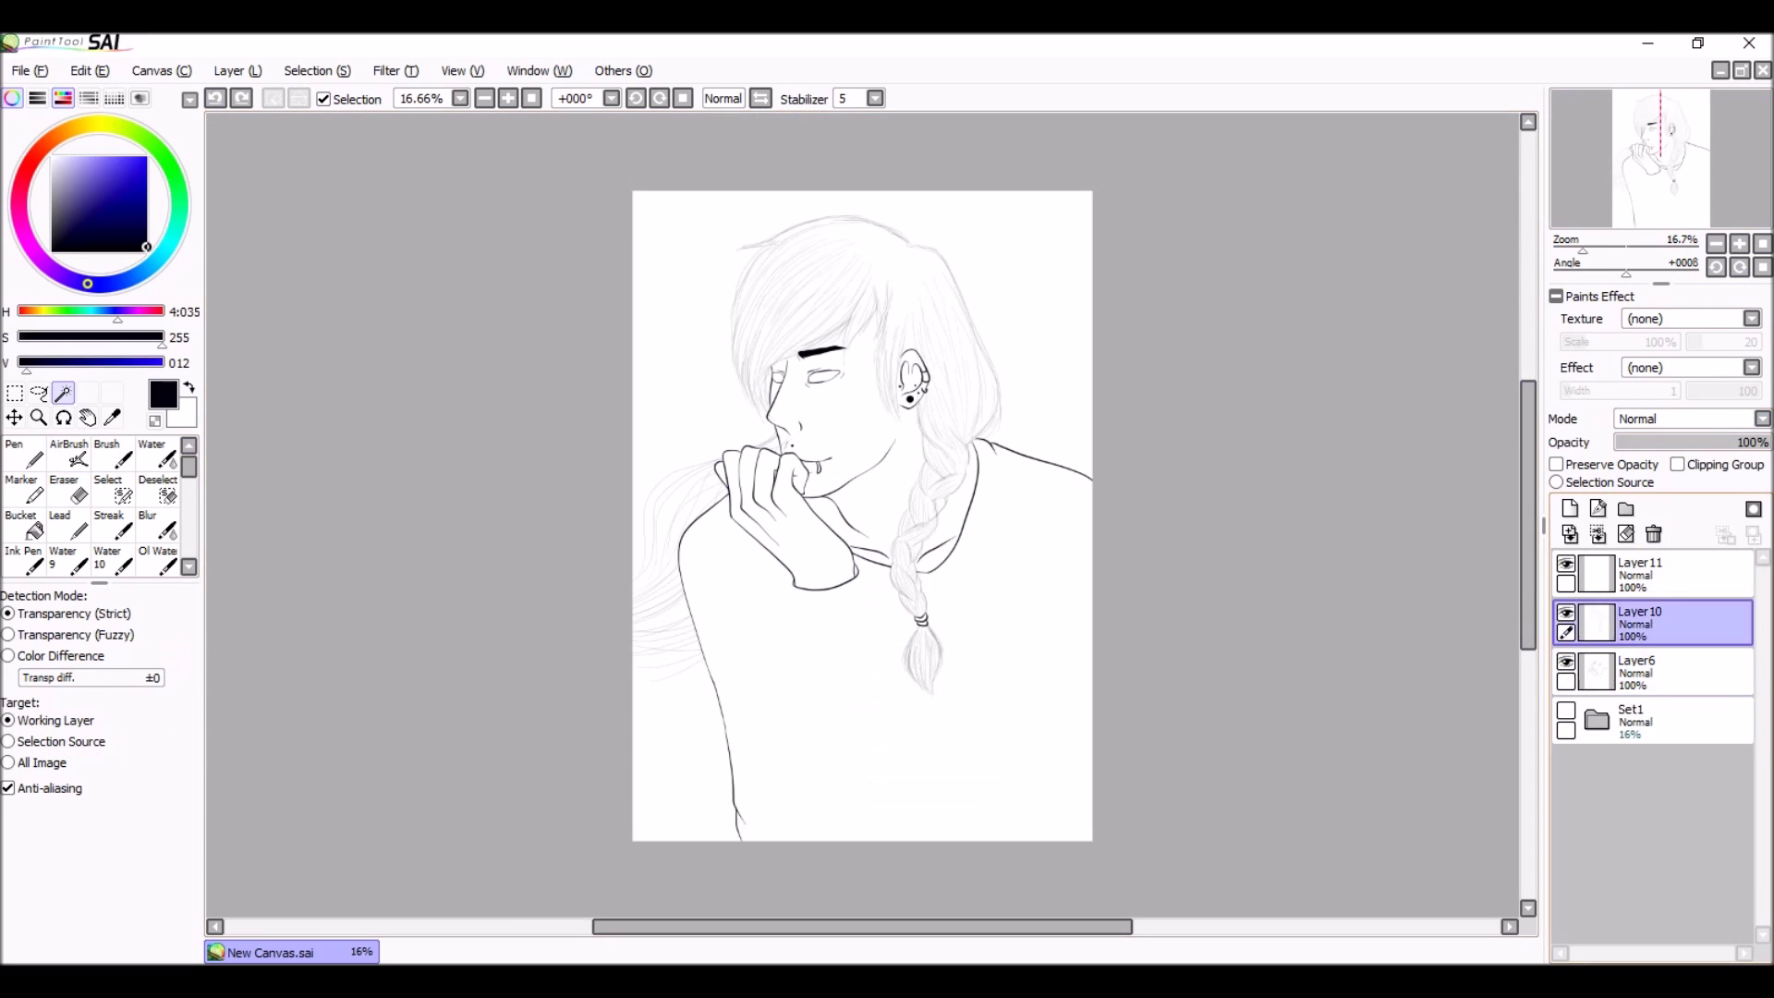
left_click(878, 665)
Step: Rename Layer11 as m and paint the sweater selection near-black with the size 500 Water brush
double_click(1654, 575)
type("m")
key("Return")
key("b")
mouse_move(739, 767)
left_mouse_down()
mouse_move(1041, 791)
mouse_move(915, 408)
mouse_move(754, 623)
left_mouse_up()
key("c")
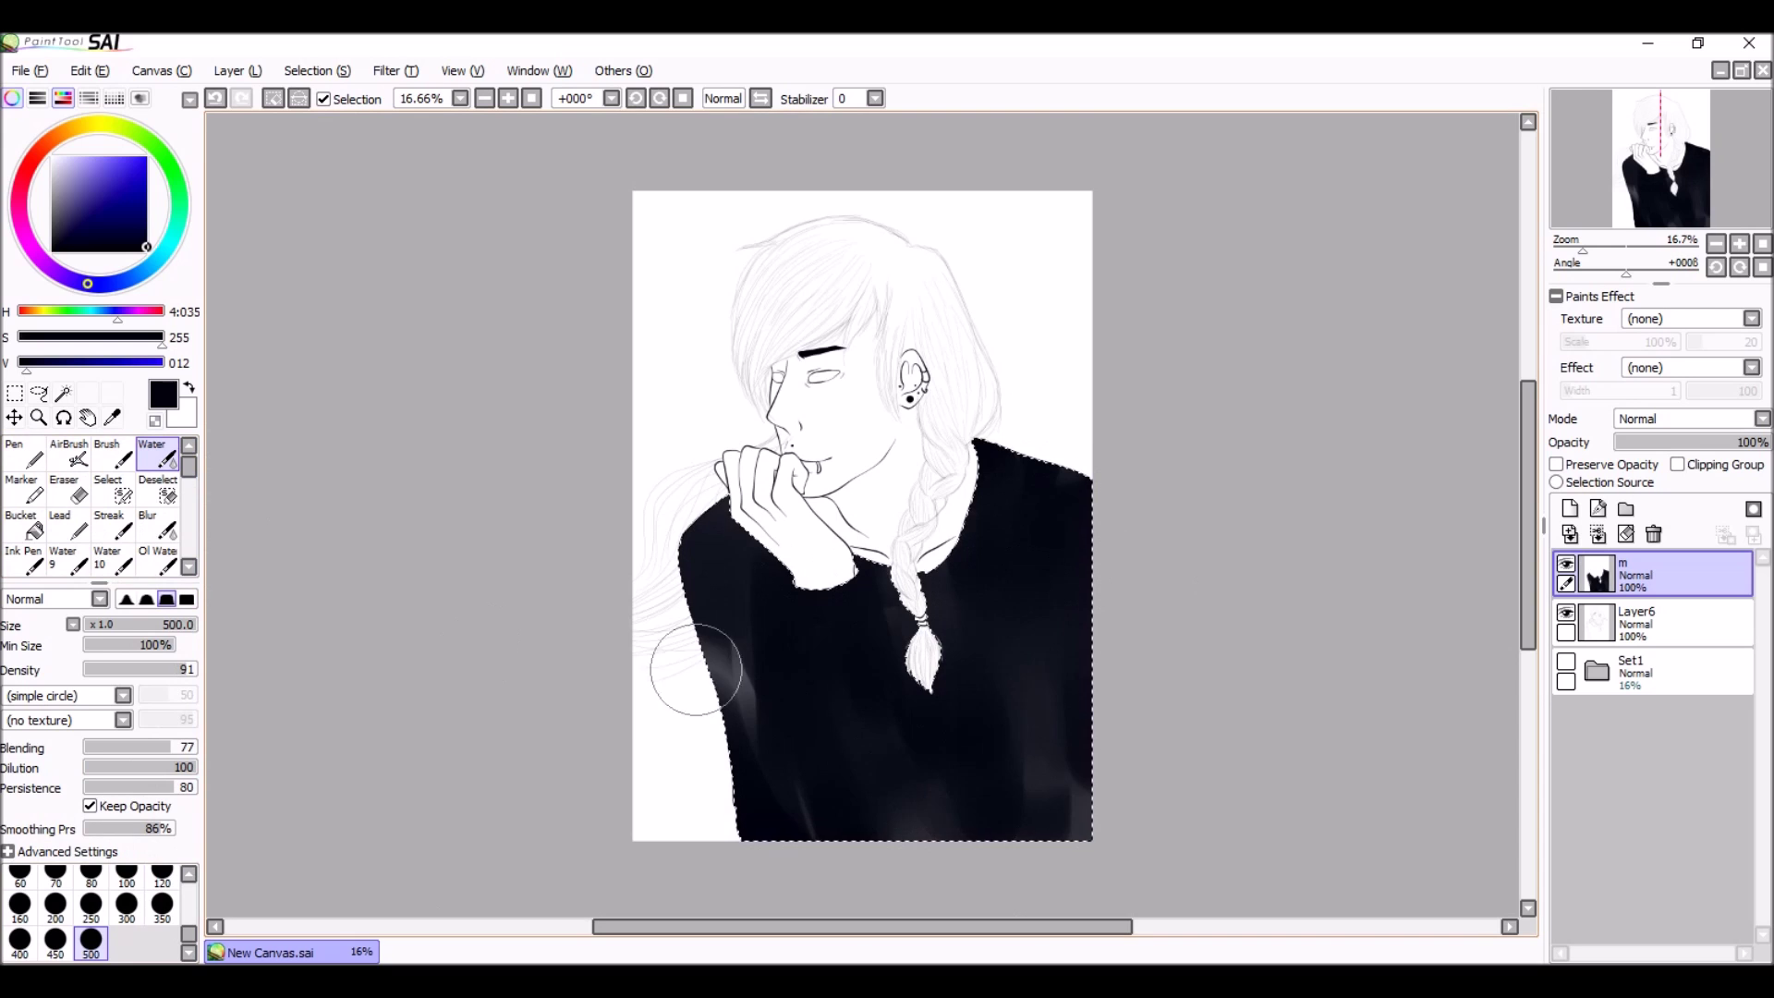
Step: Clear the sweater selection, add a new layer, and fill the small gaps at the wrist with near-black on layer m
scroll(813, 578, "up", 1)
key("ctrl+d")
key("ctrl+shift+n")
scroll(813, 577, "up", 2)
key("w")
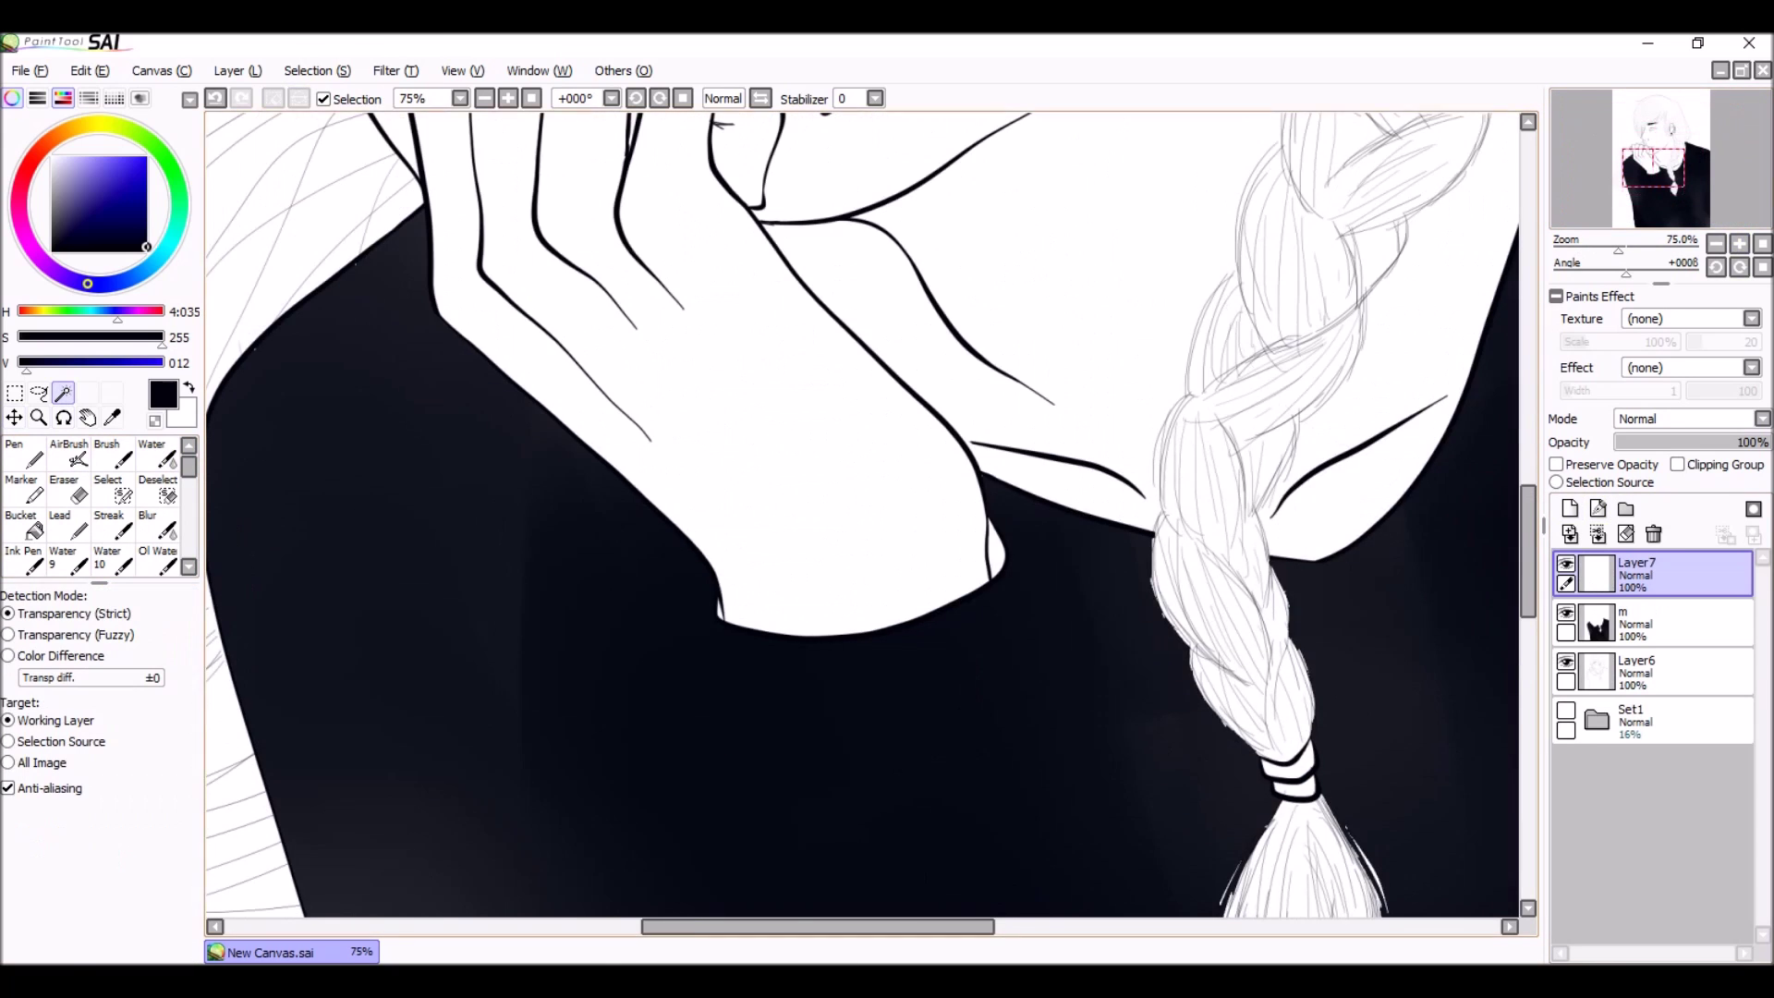
key("c")
key("Page_Up")
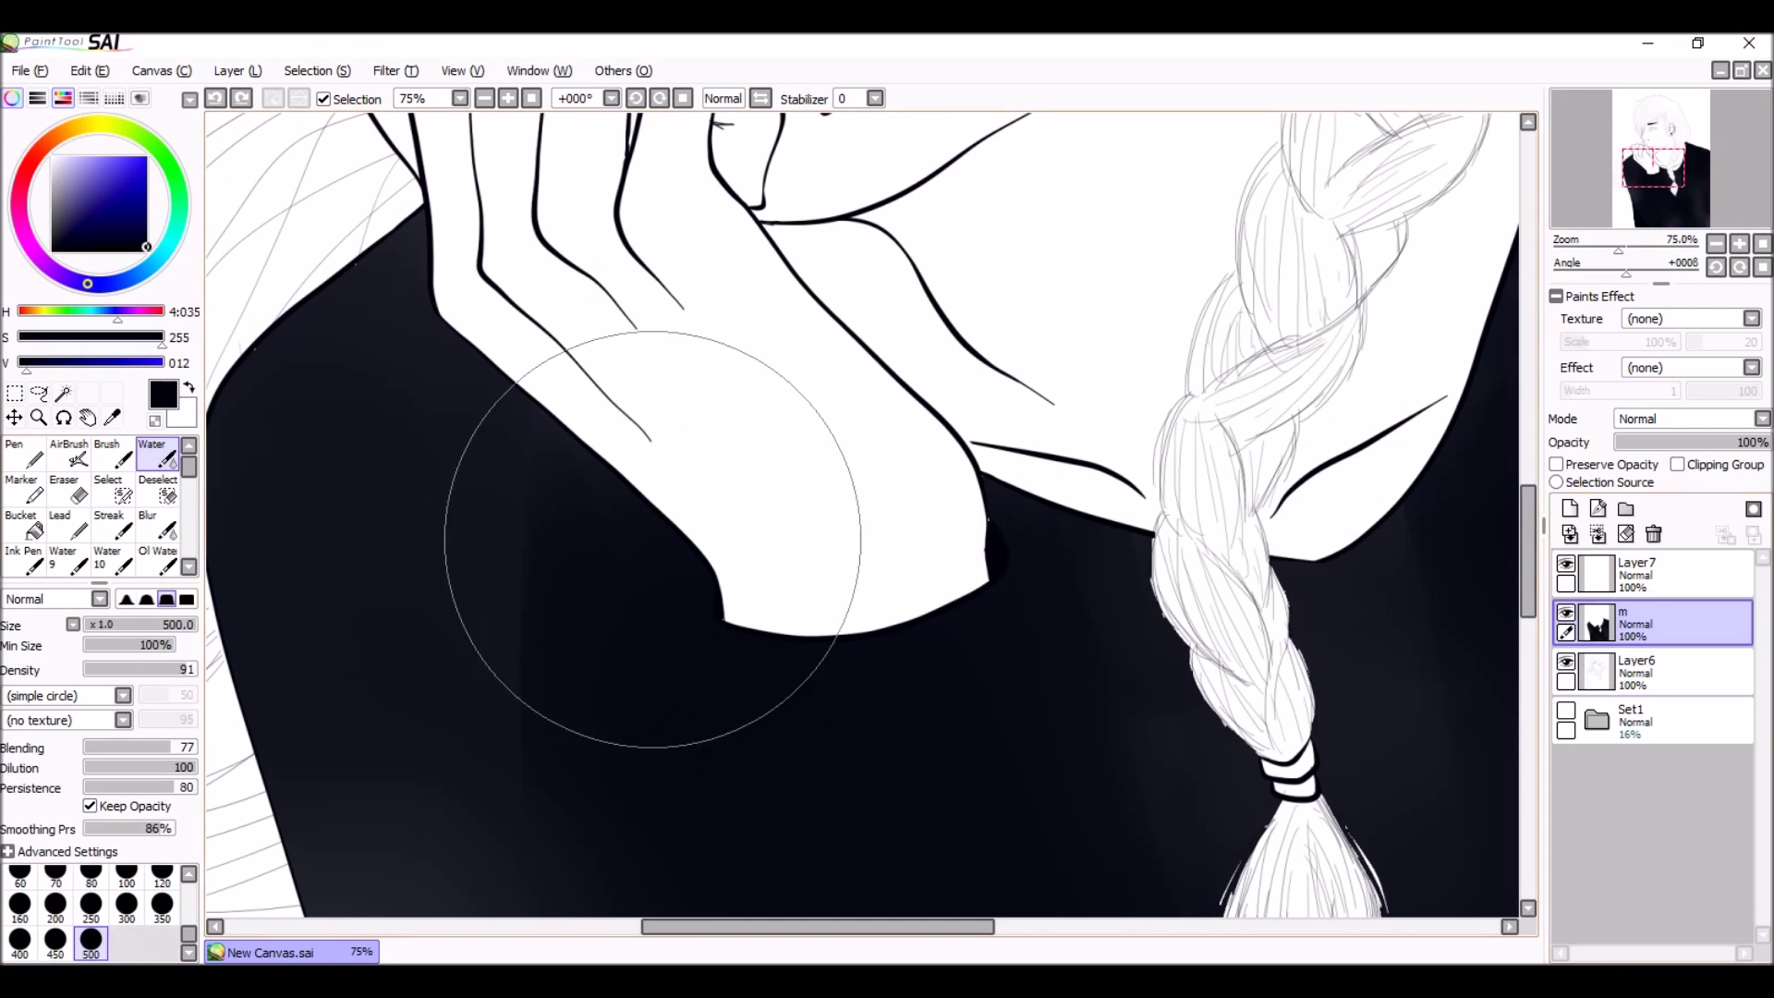
key("Page_Down")
key("Page_Up")
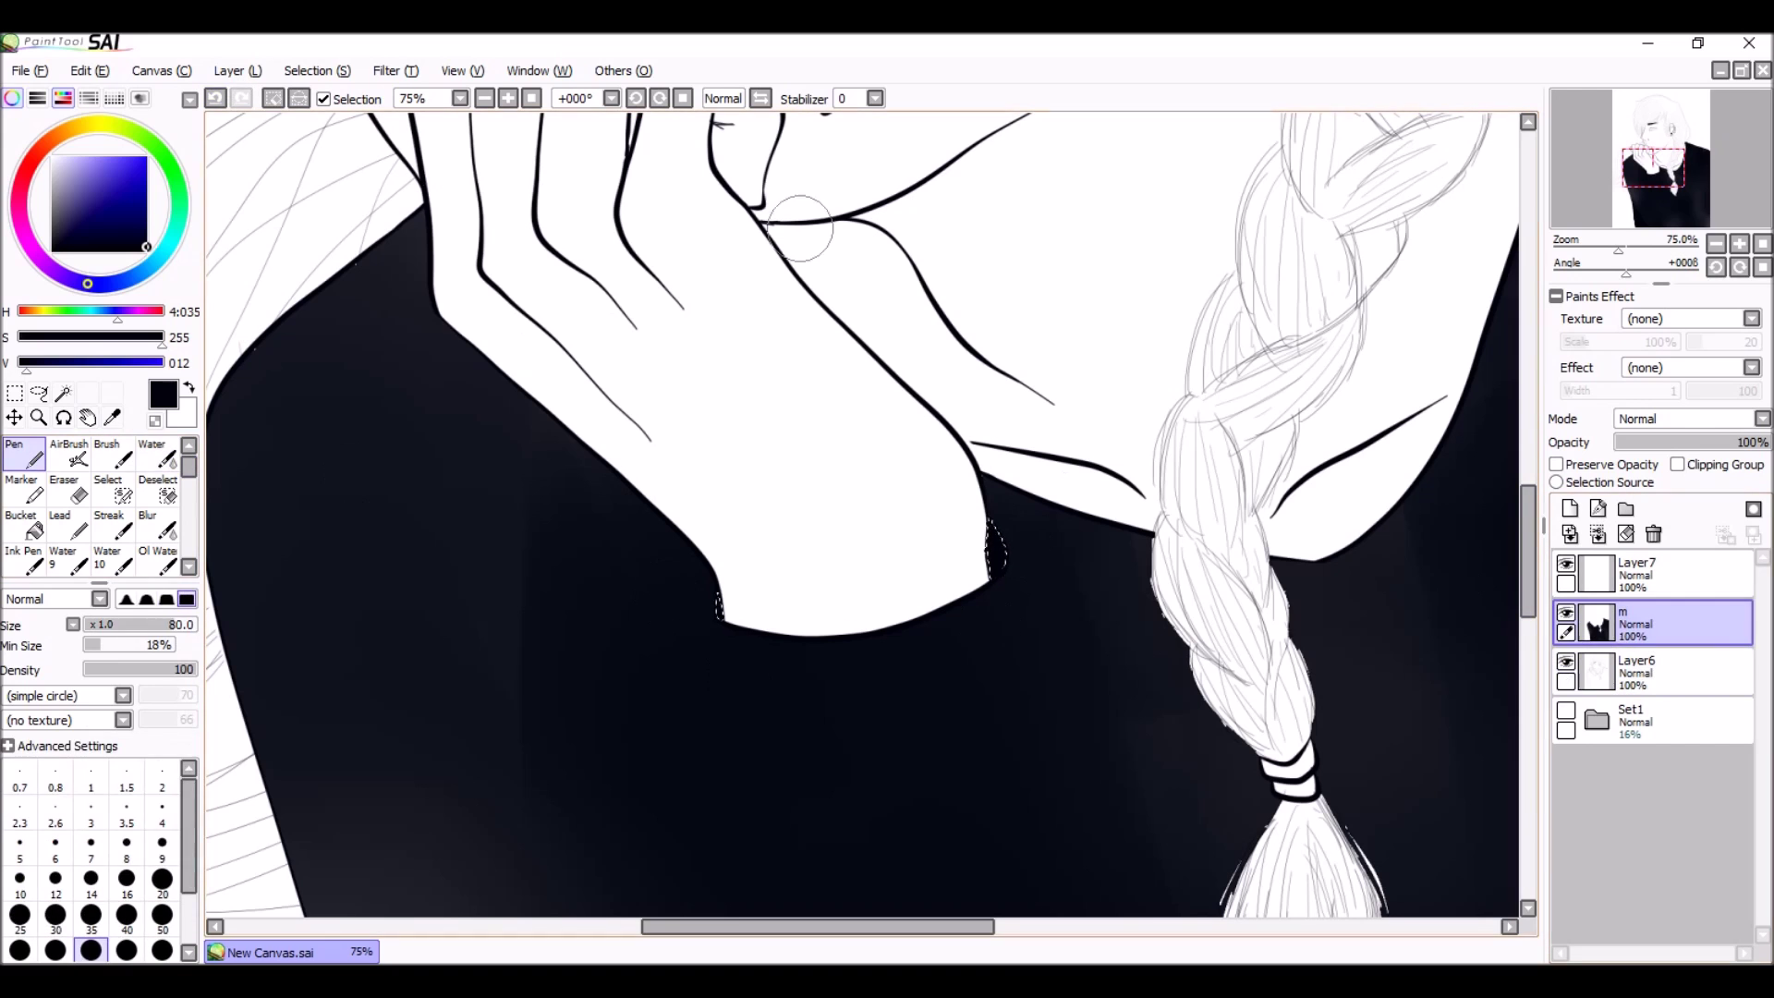
left_click_drag(1028, 792, 961, 993)
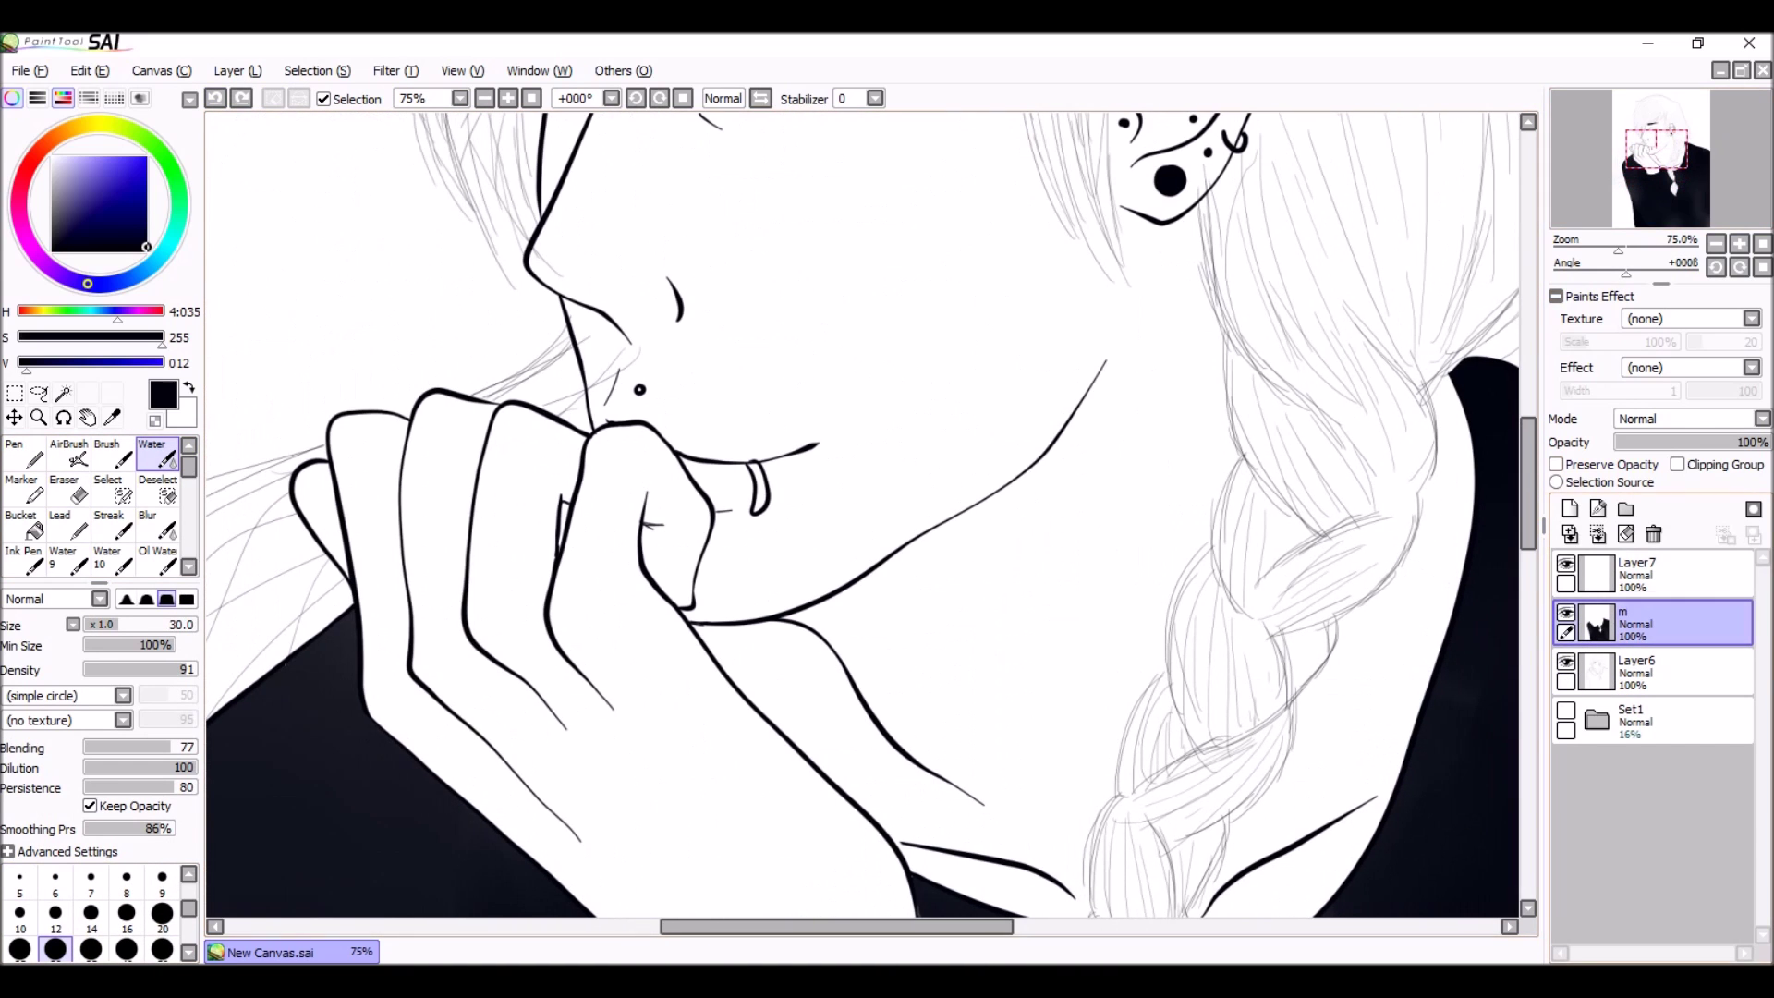
Step: Tidy the face and hand line art on Layer6 with the Eraser
scroll(531, 282, "up", 2)
key("e")
key("Page_Down")
mouse_move(634, 396)
left_mouse_down()
mouse_move(924, 231)
mouse_move(1247, 120)
mouse_move(1386, 111)
left_mouse_up()
key("b")
key("w")
scroll(456, 574, "down", 6)
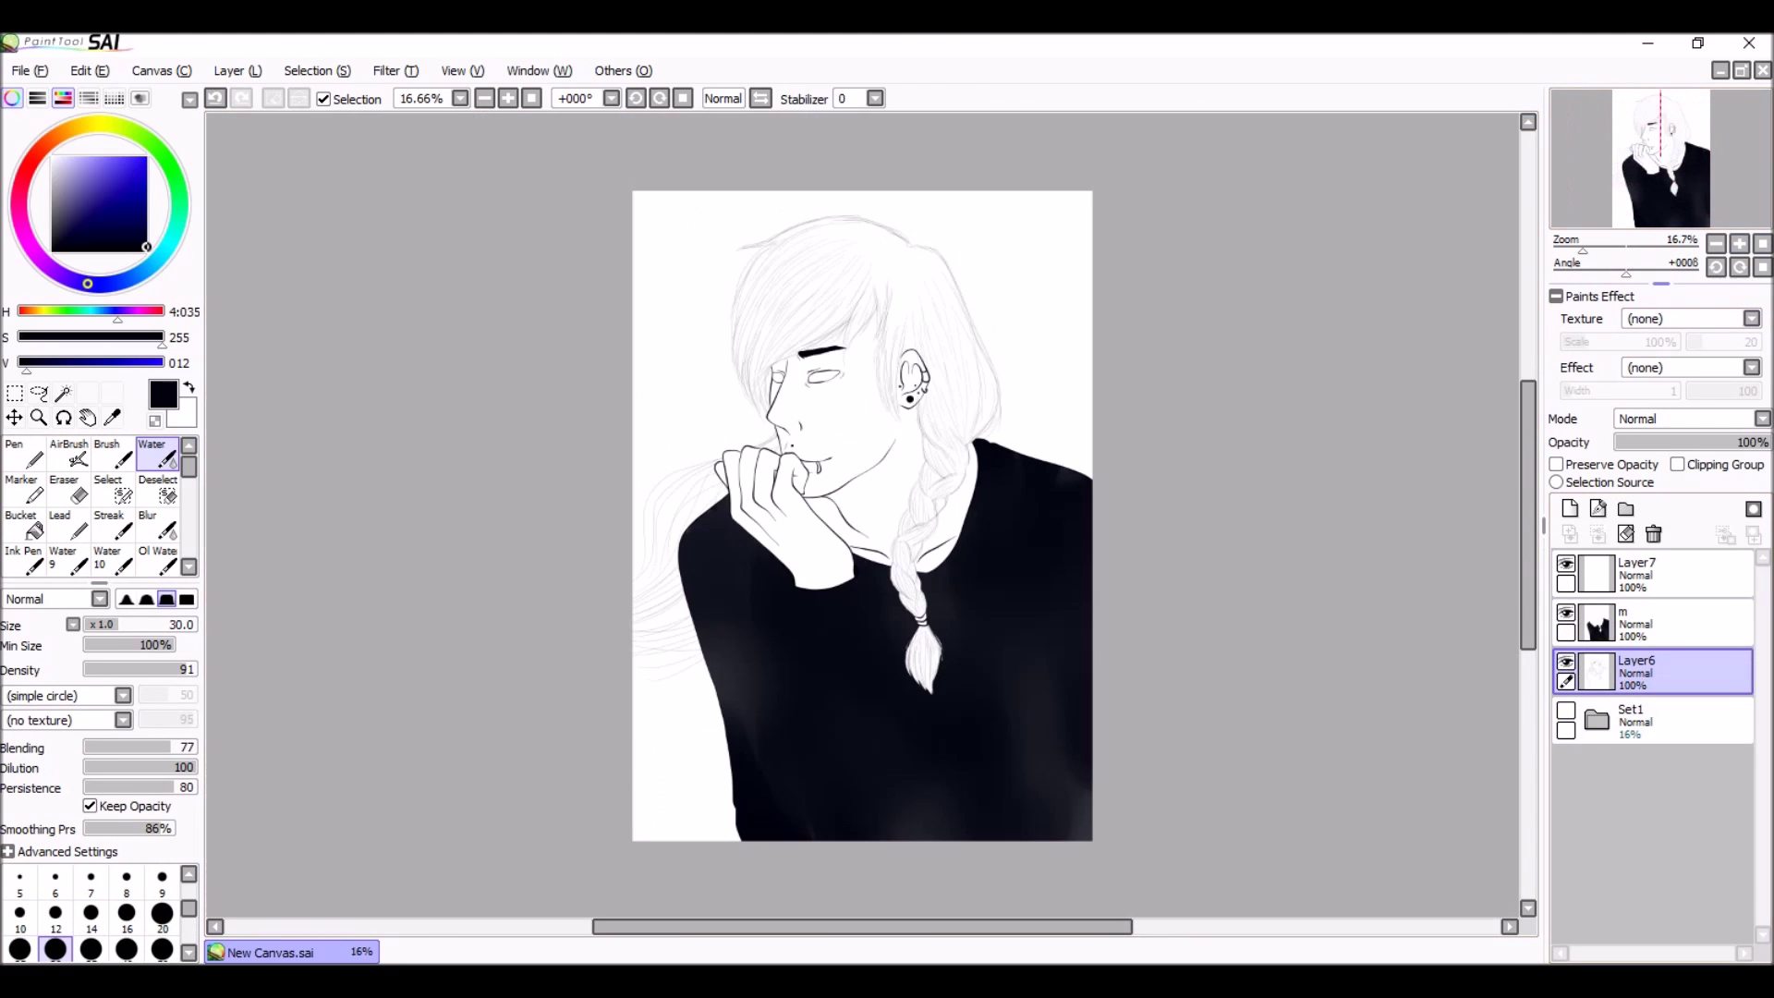
Step: Select the skin of the face, neck and hand from Layer6 and cover the gaps with the Select brush
left_click(813, 305)
key("ctrl+d")
left_click(767, 499)
scroll(766, 499, "up", 5)
mouse_move(1044, 628)
left_mouse_down()
mouse_move(973, 396)
mouse_move(1349, 148)
mouse_move(1063, 721)
left_mouse_up()
scroll(1062, 720, "up", 2)
mouse_move(1078, 507)
left_mouse_down()
mouse_move(1245, 375)
mouse_move(1306, 503)
mouse_move(1069, 633)
mouse_move(752, 349)
mouse_move(1085, 244)
mouse_move(955, 269)
mouse_move(752, 802)
mouse_move(1494, 263)
mouse_move(713, 424)
mouse_move(970, 388)
mouse_move(733, 325)
mouse_move(874, 736)
mouse_move(1346, 685)
mouse_move(1057, 364)
mouse_move(1318, 329)
mouse_move(1109, 647)
mouse_move(1061, 495)
mouse_move(1188, 496)
mouse_move(595, 784)
mouse_move(1017, 489)
mouse_move(1155, 305)
left_mouse_up()
key("d")
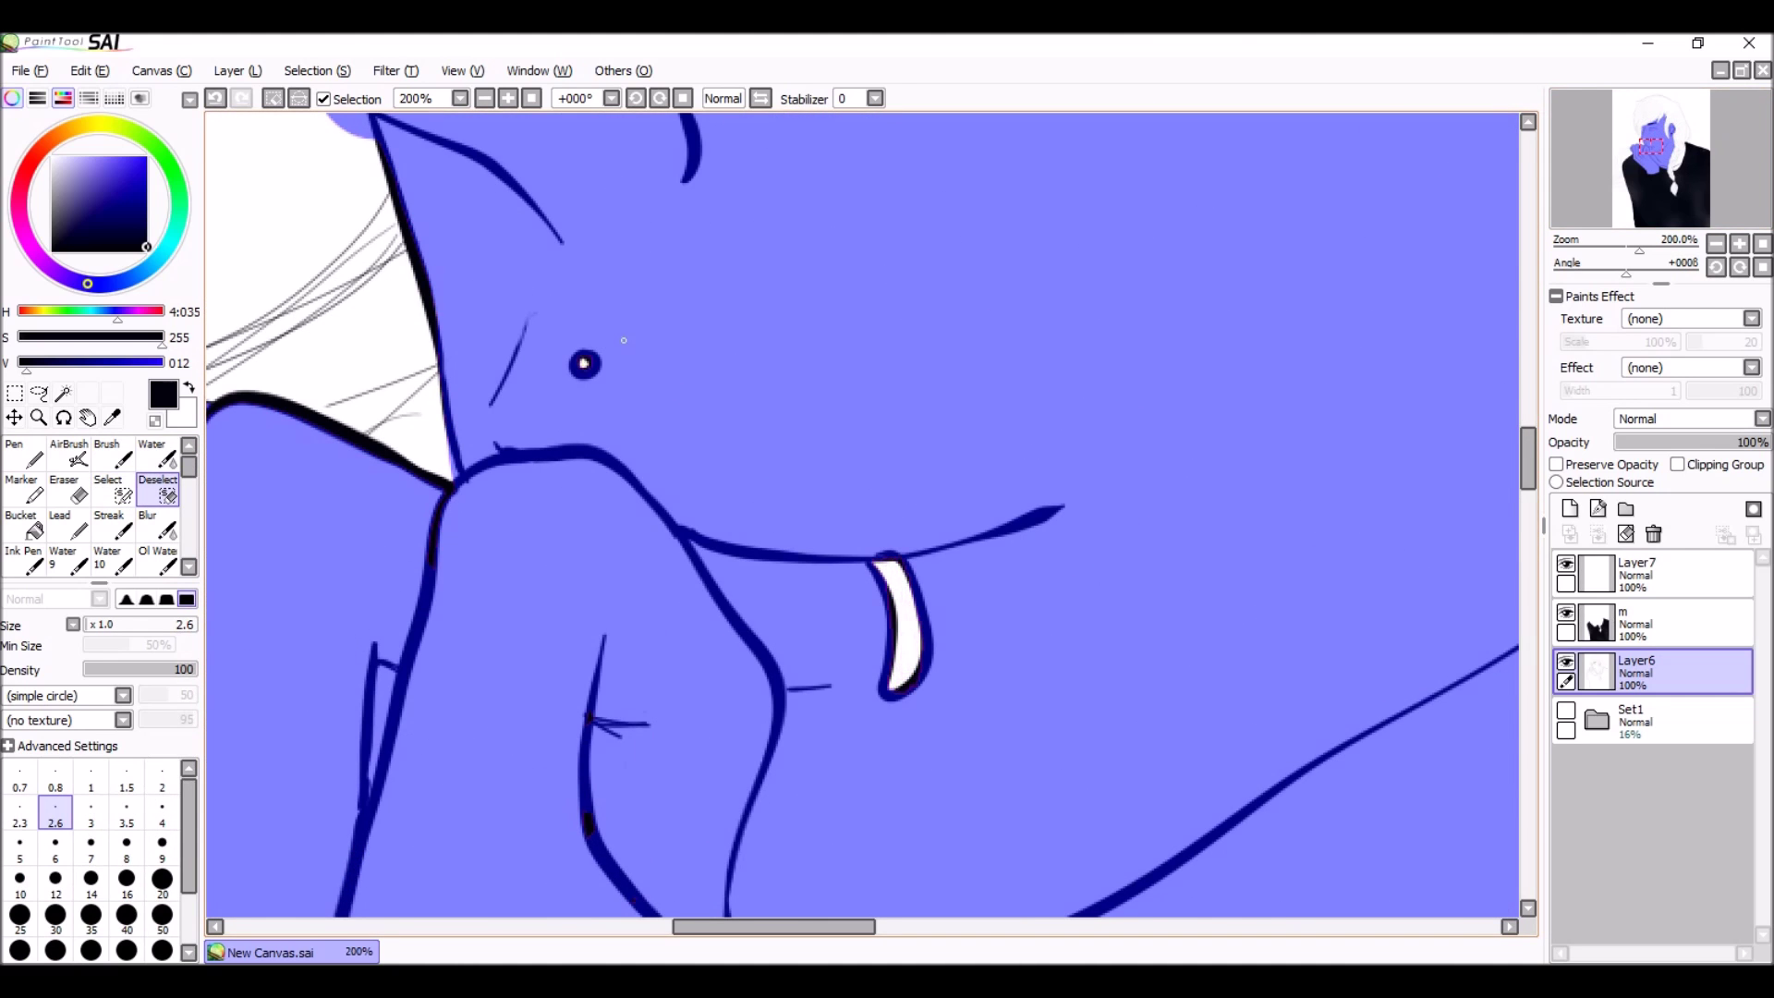
Step: Remove the piercing dot and the eyes from the skin selection with the Deselect brush at sizes 2.6 and 14
left_click_drag(584, 363, 536, 730)
left_click(91, 877)
left_click_drag(831, 592, 663, 660)
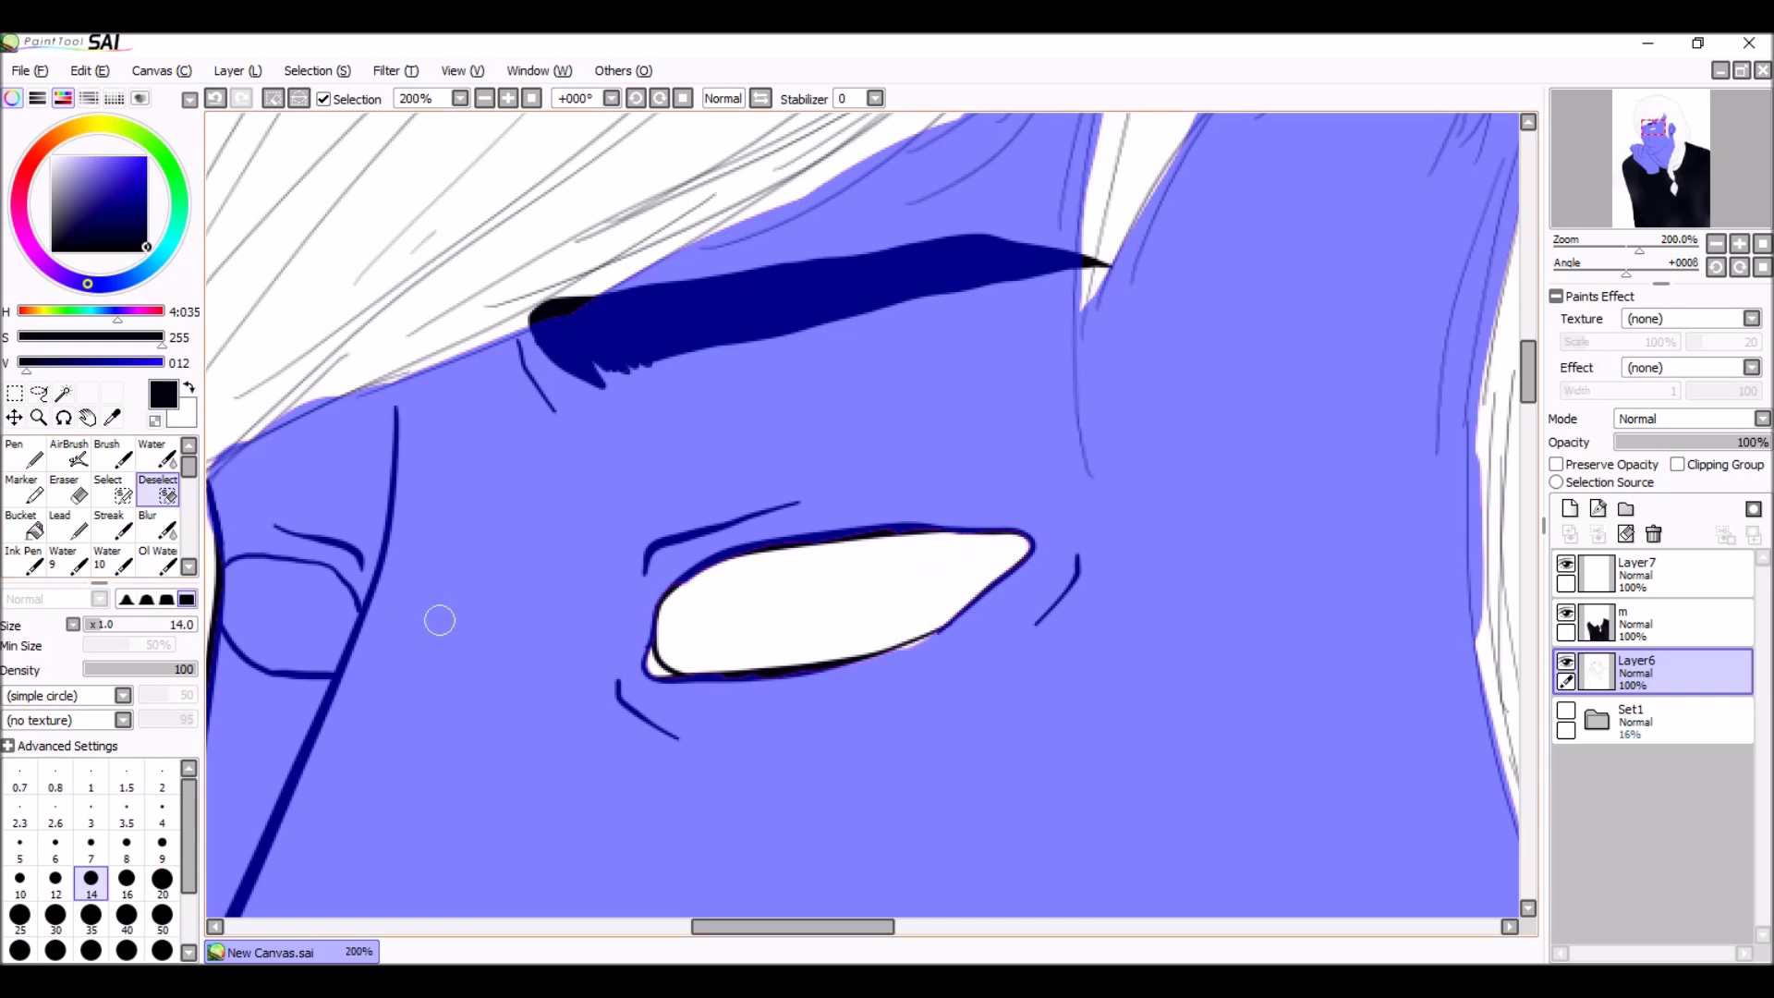
mouse_move(344, 610)
left_mouse_down()
mouse_move(238, 605)
mouse_move(653, 539)
left_mouse_up()
Step: Add the neck area between the braid and the neckline to the skin selection with the Select brush at size 80
key("s")
scroll(869, 517, "down", 2)
scroll(1118, 508, "up", 2)
left_click(90, 869)
left_click_drag(979, 434, 877, 573)
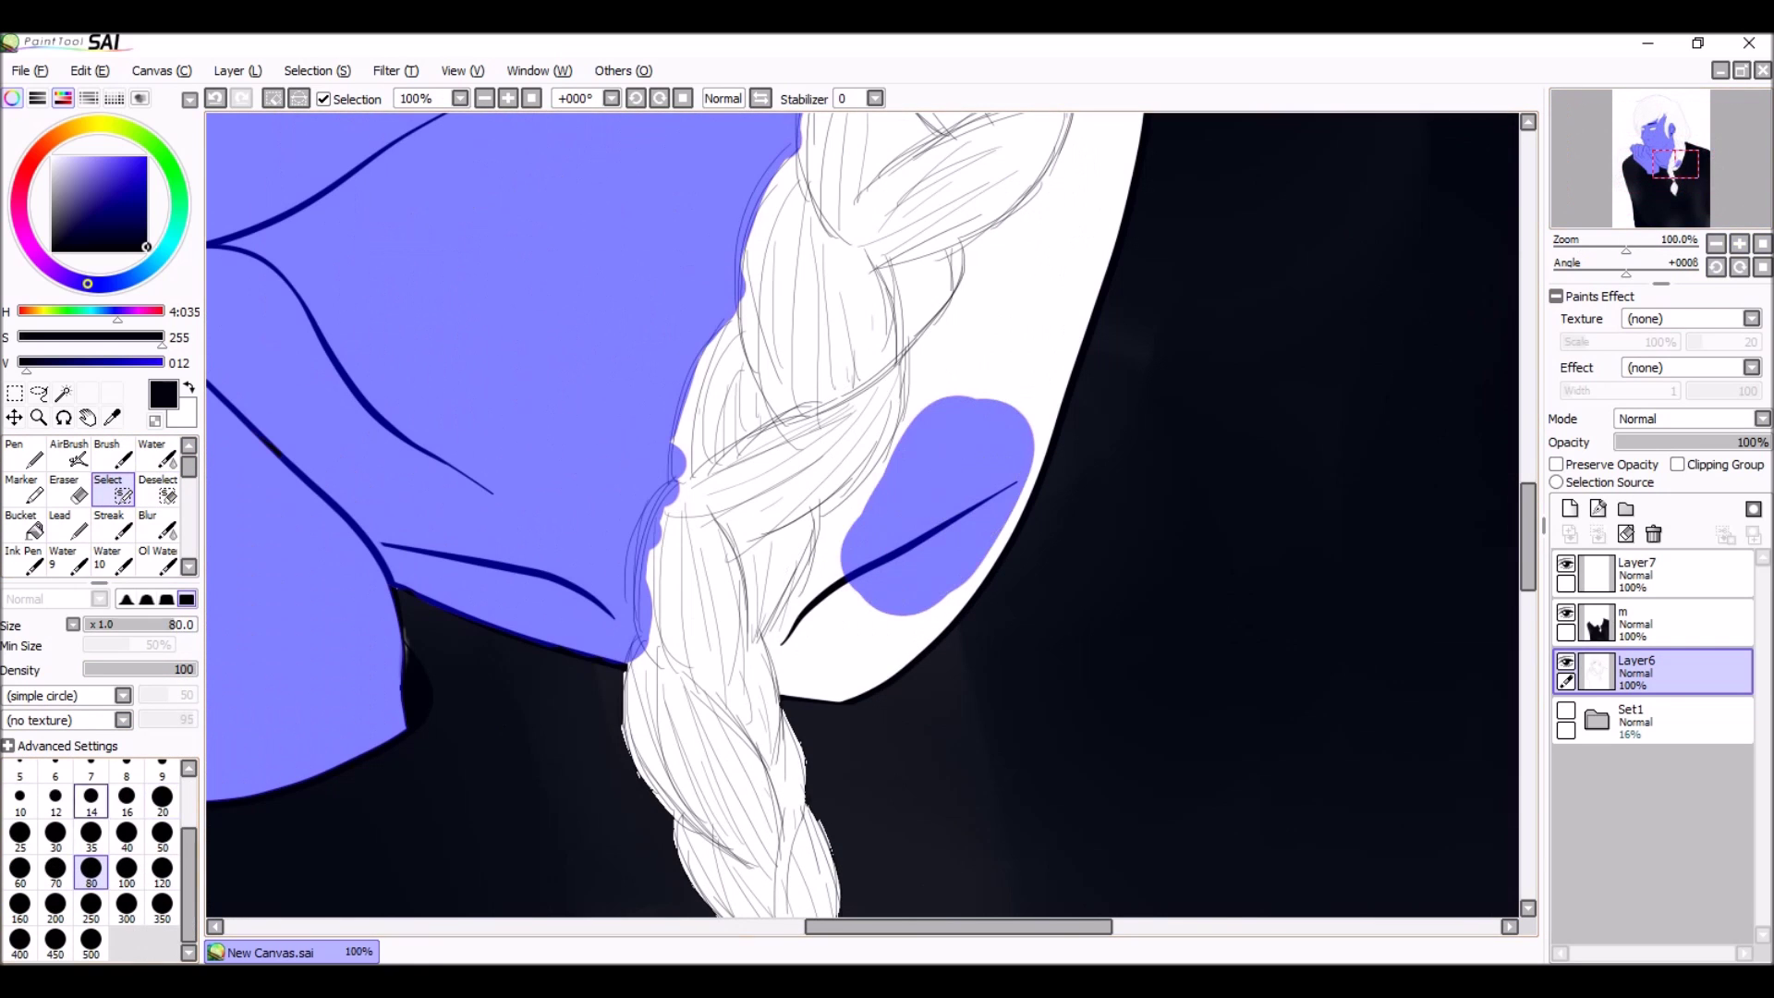
mouse_move(829, 659)
left_mouse_down()
mouse_move(930, 604)
mouse_move(941, 369)
mouse_move(1044, 184)
left_mouse_up()
left_click_drag(1044, 185, 977, 490)
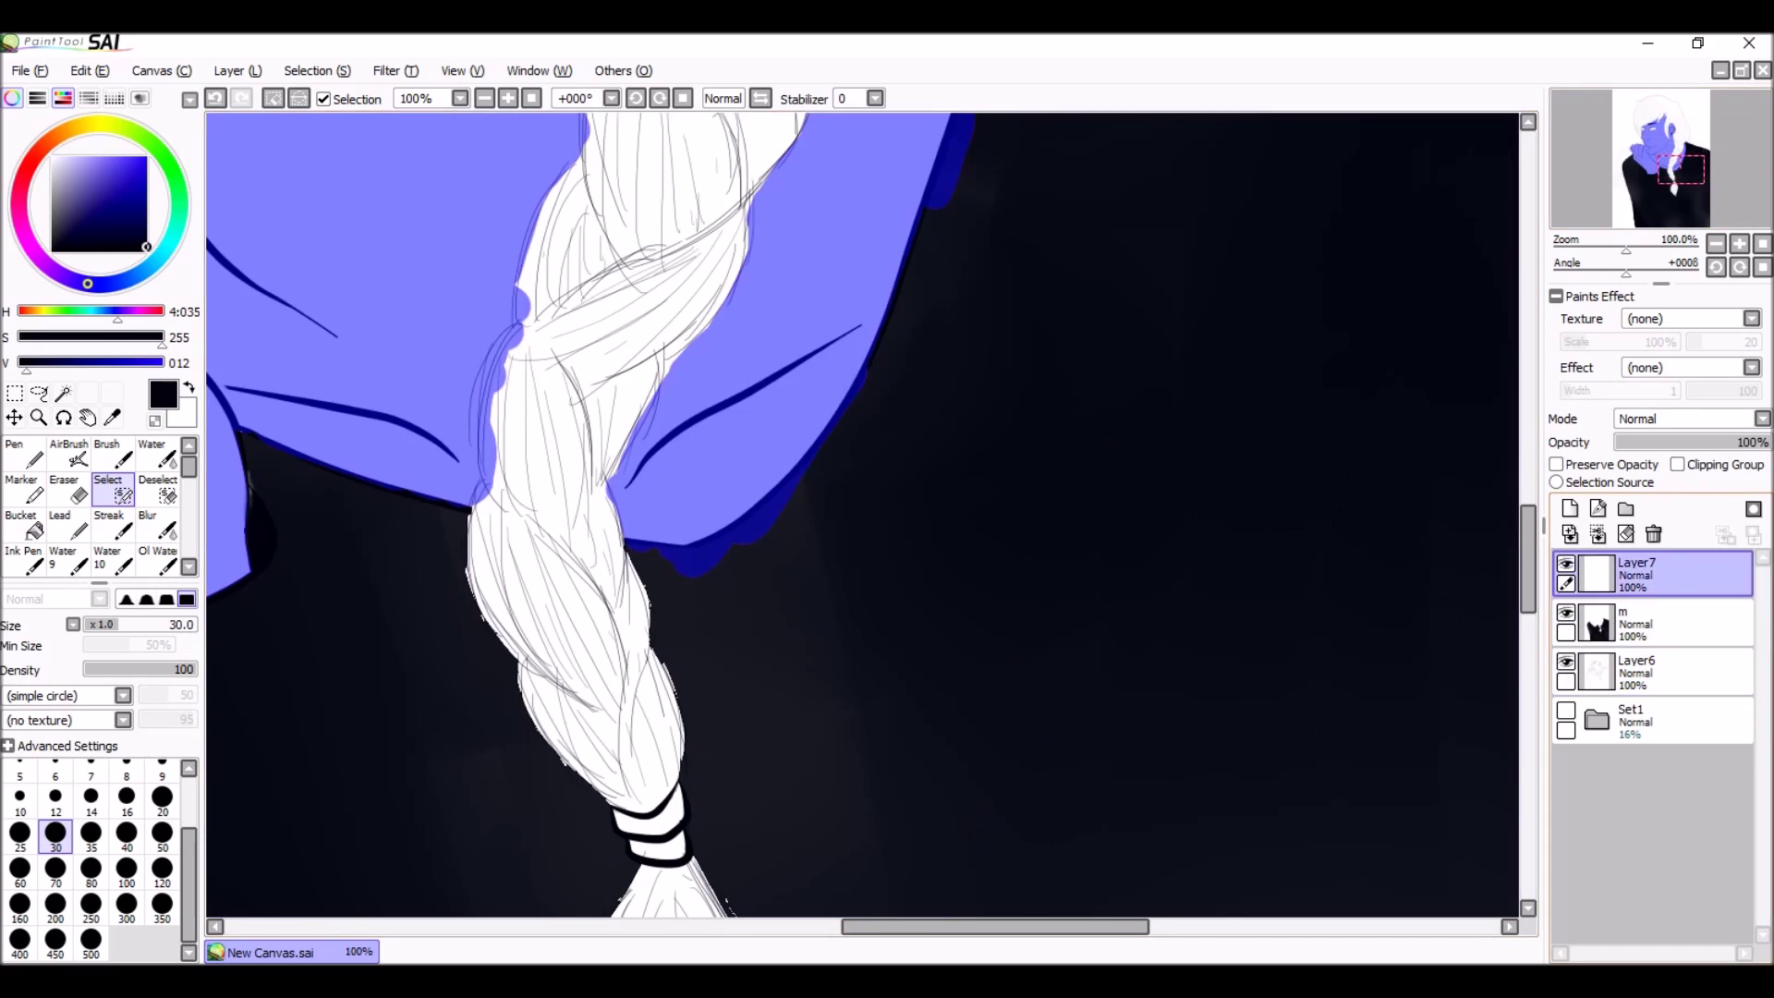
Step: Rename Layer7 as s and place it below layer m
type("s")
key("Return")
key("e")
scroll(862, 518, "down", 4)
left_click(1654, 673)
scroll(933, 374, "up", 6)
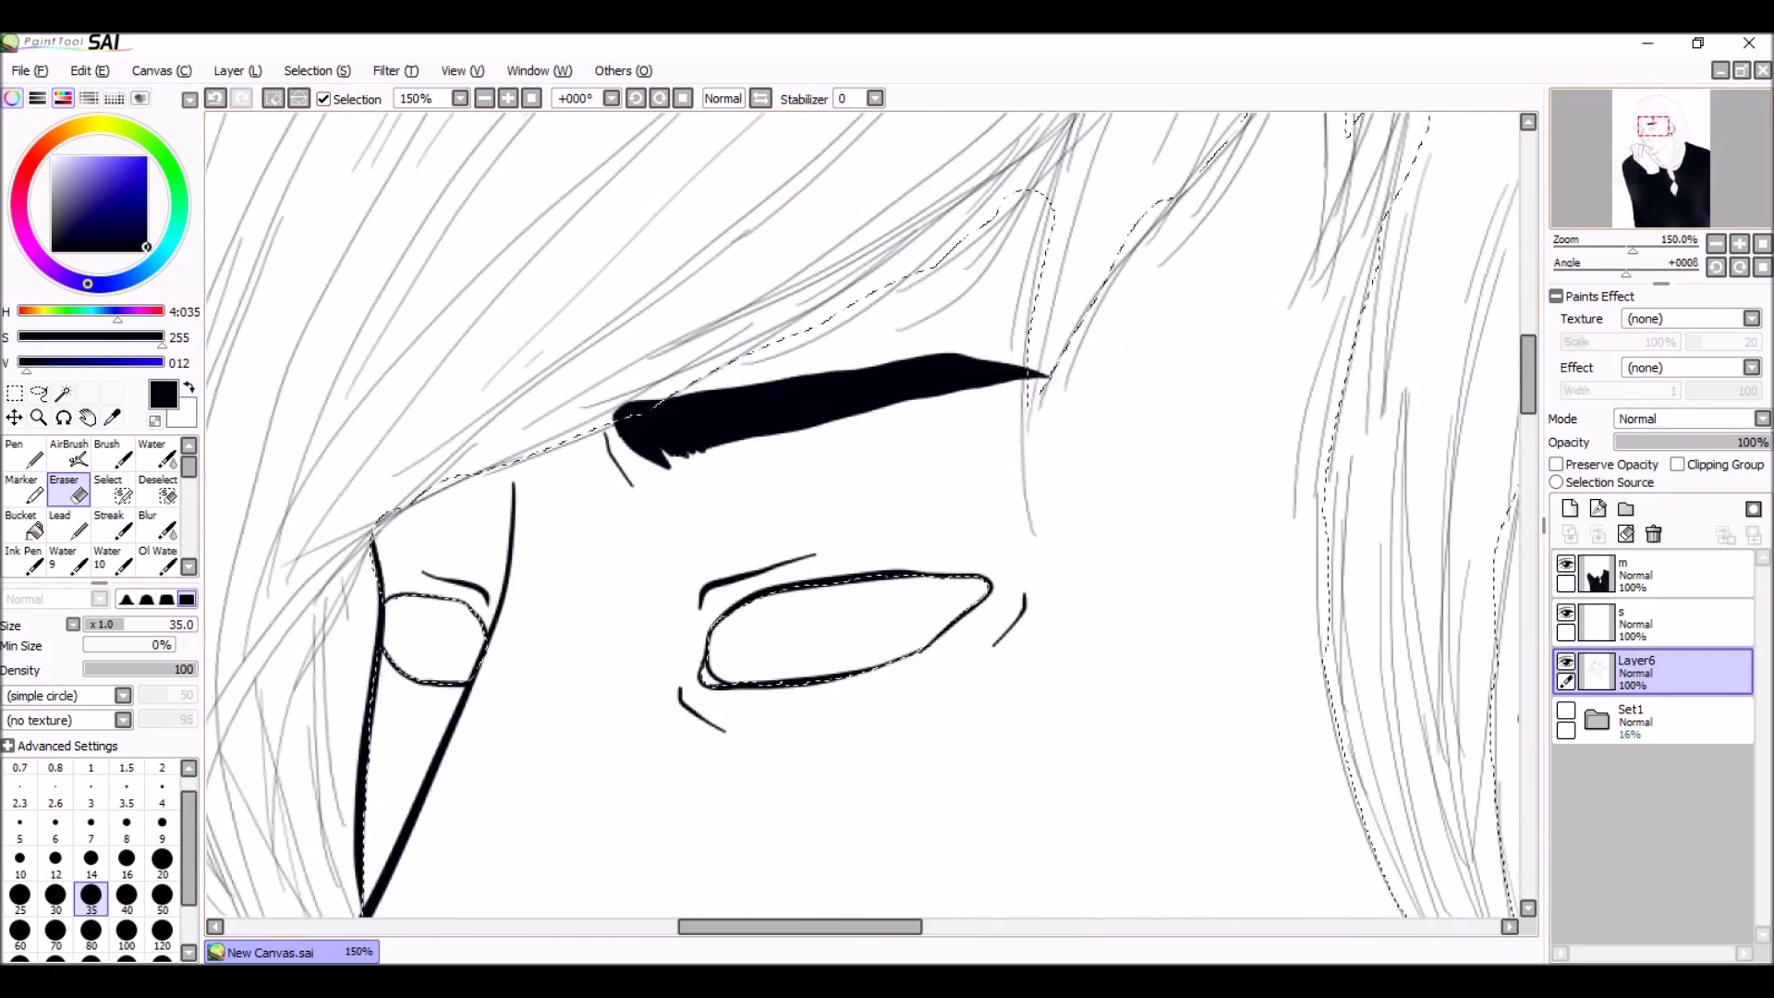
Step: Paint the skin selection pale peach on layer s and adjust it with Saturation -9 and Luminescence +40
scroll(862, 517, "down", 6)
left_click(1654, 624)
left_click(114, 97)
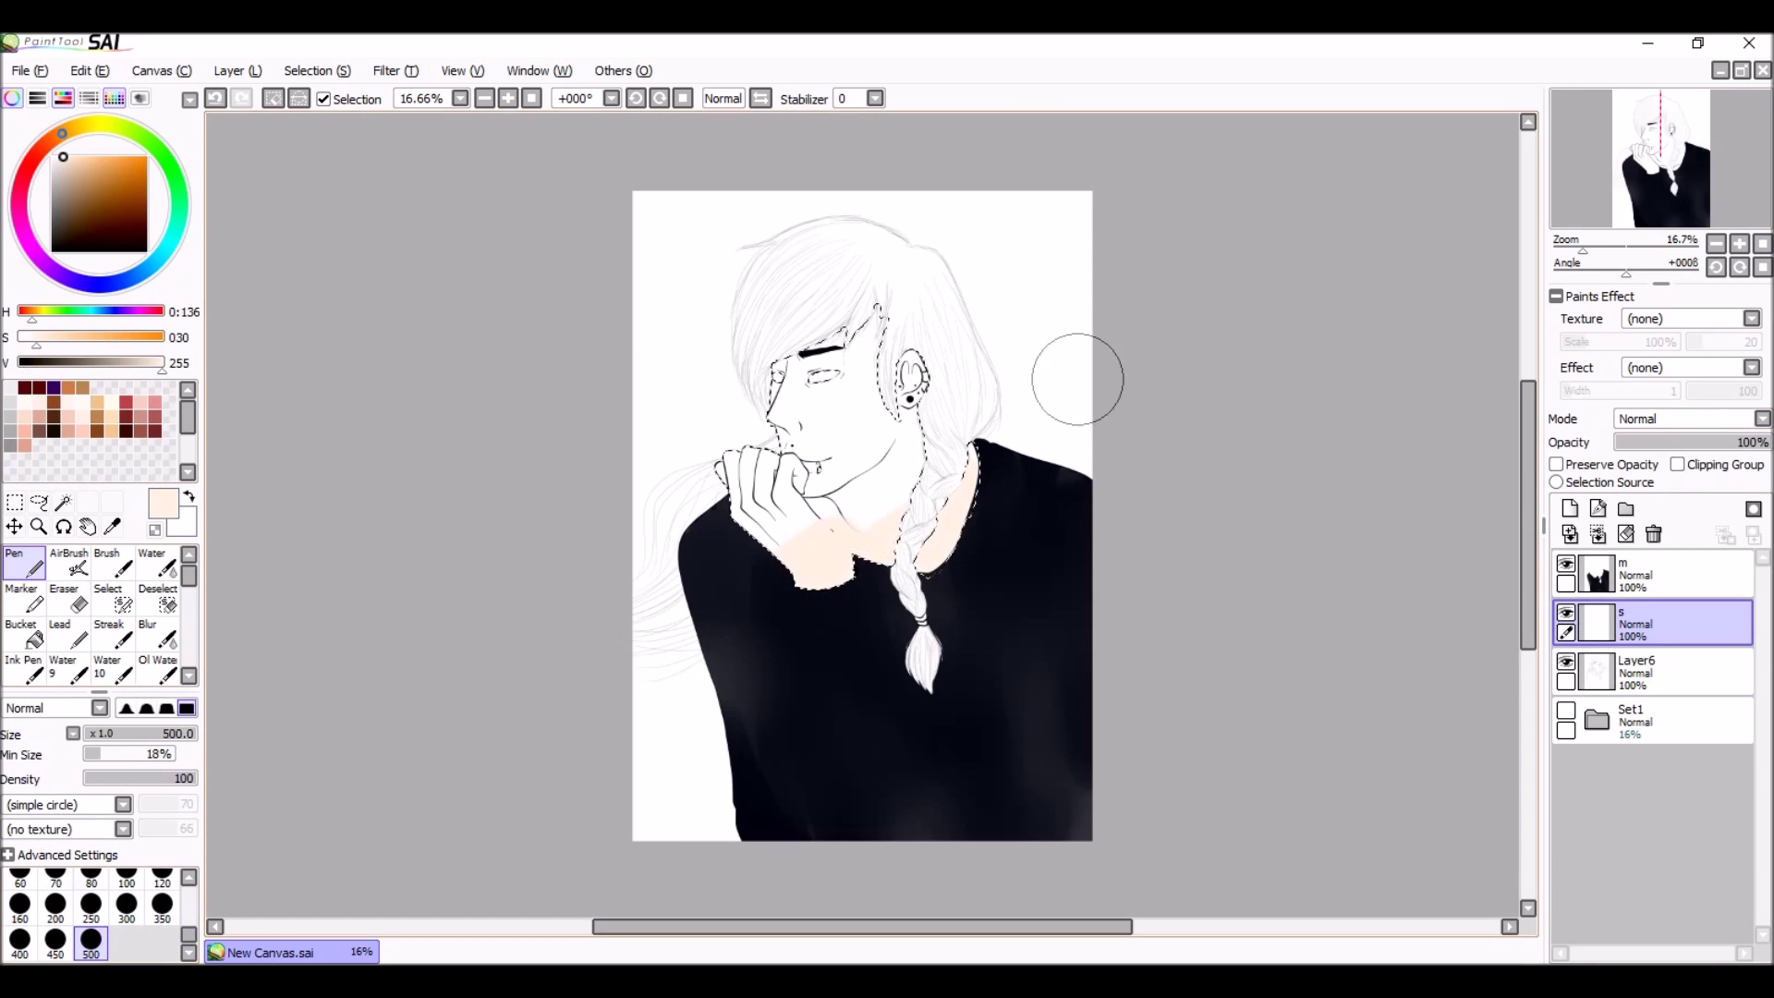
key("ctrl+u")
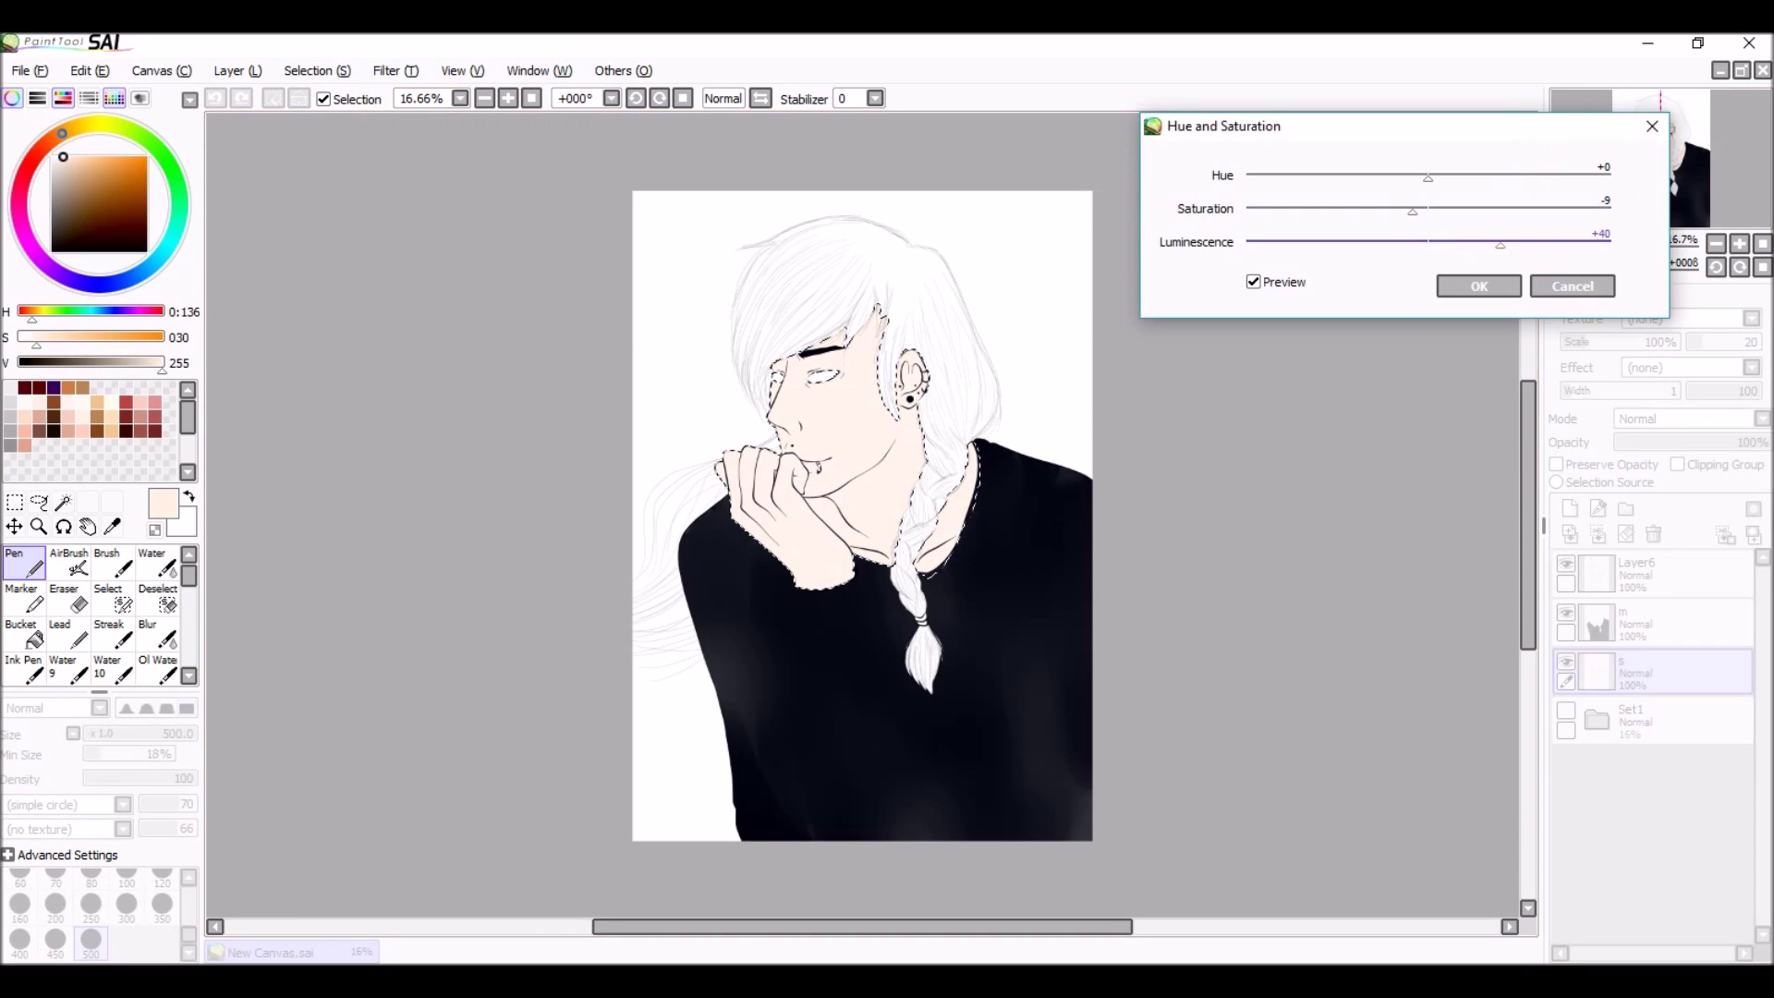
key("Return")
Step: Add a layer named o above layer s and fill the selected eyes with white
scroll(862, 517, "up", 3)
left_click(1654, 623)
scroll(862, 518, "up", 2)
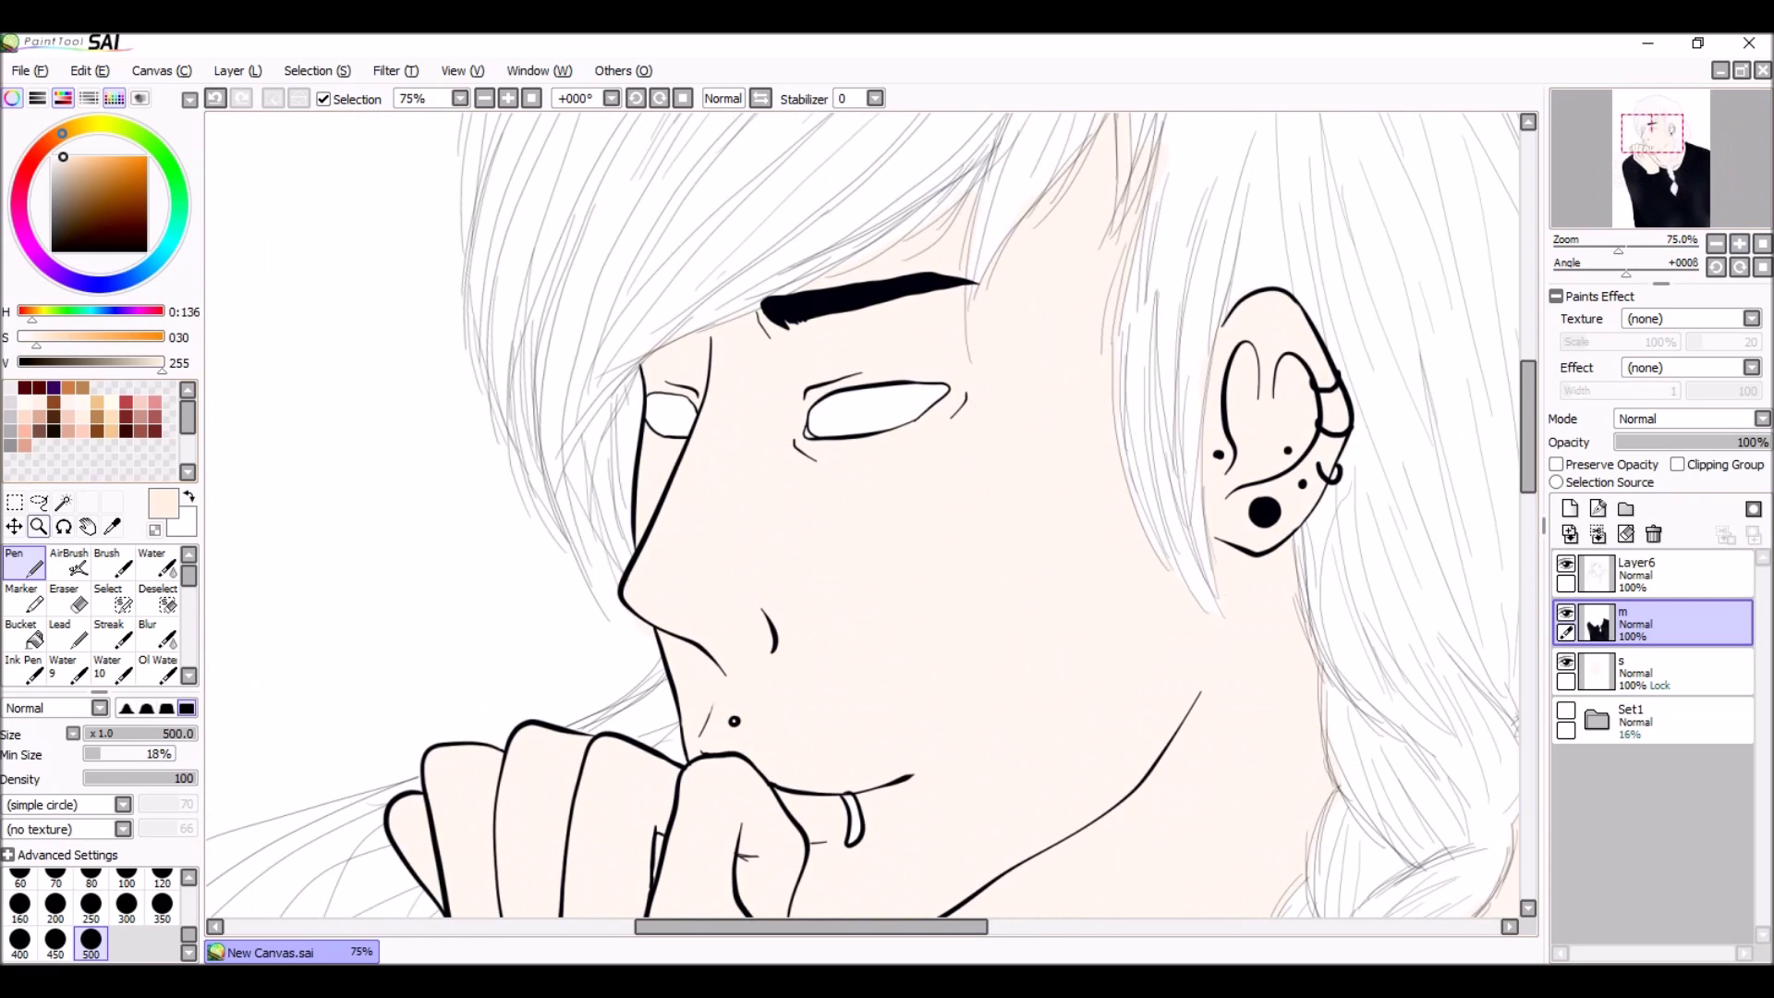
scroll(862, 518, "up", 3)
left_click(1568, 508)
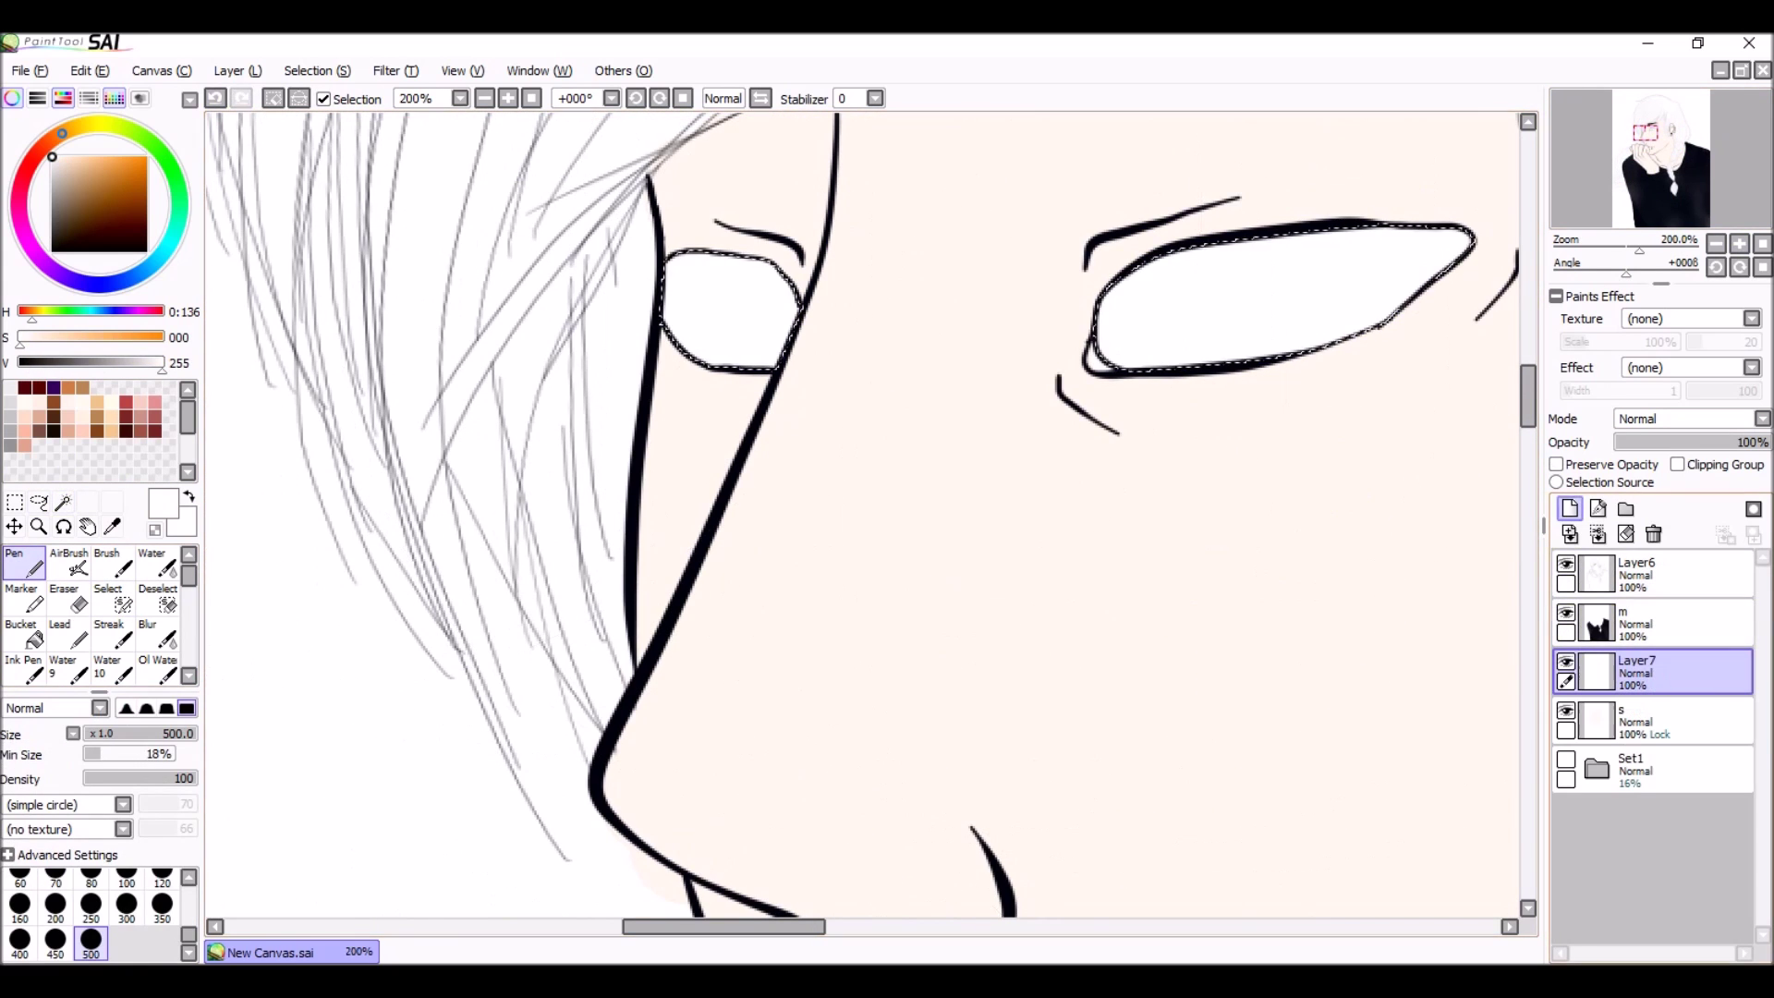
scroll(862, 517, "down", 5)
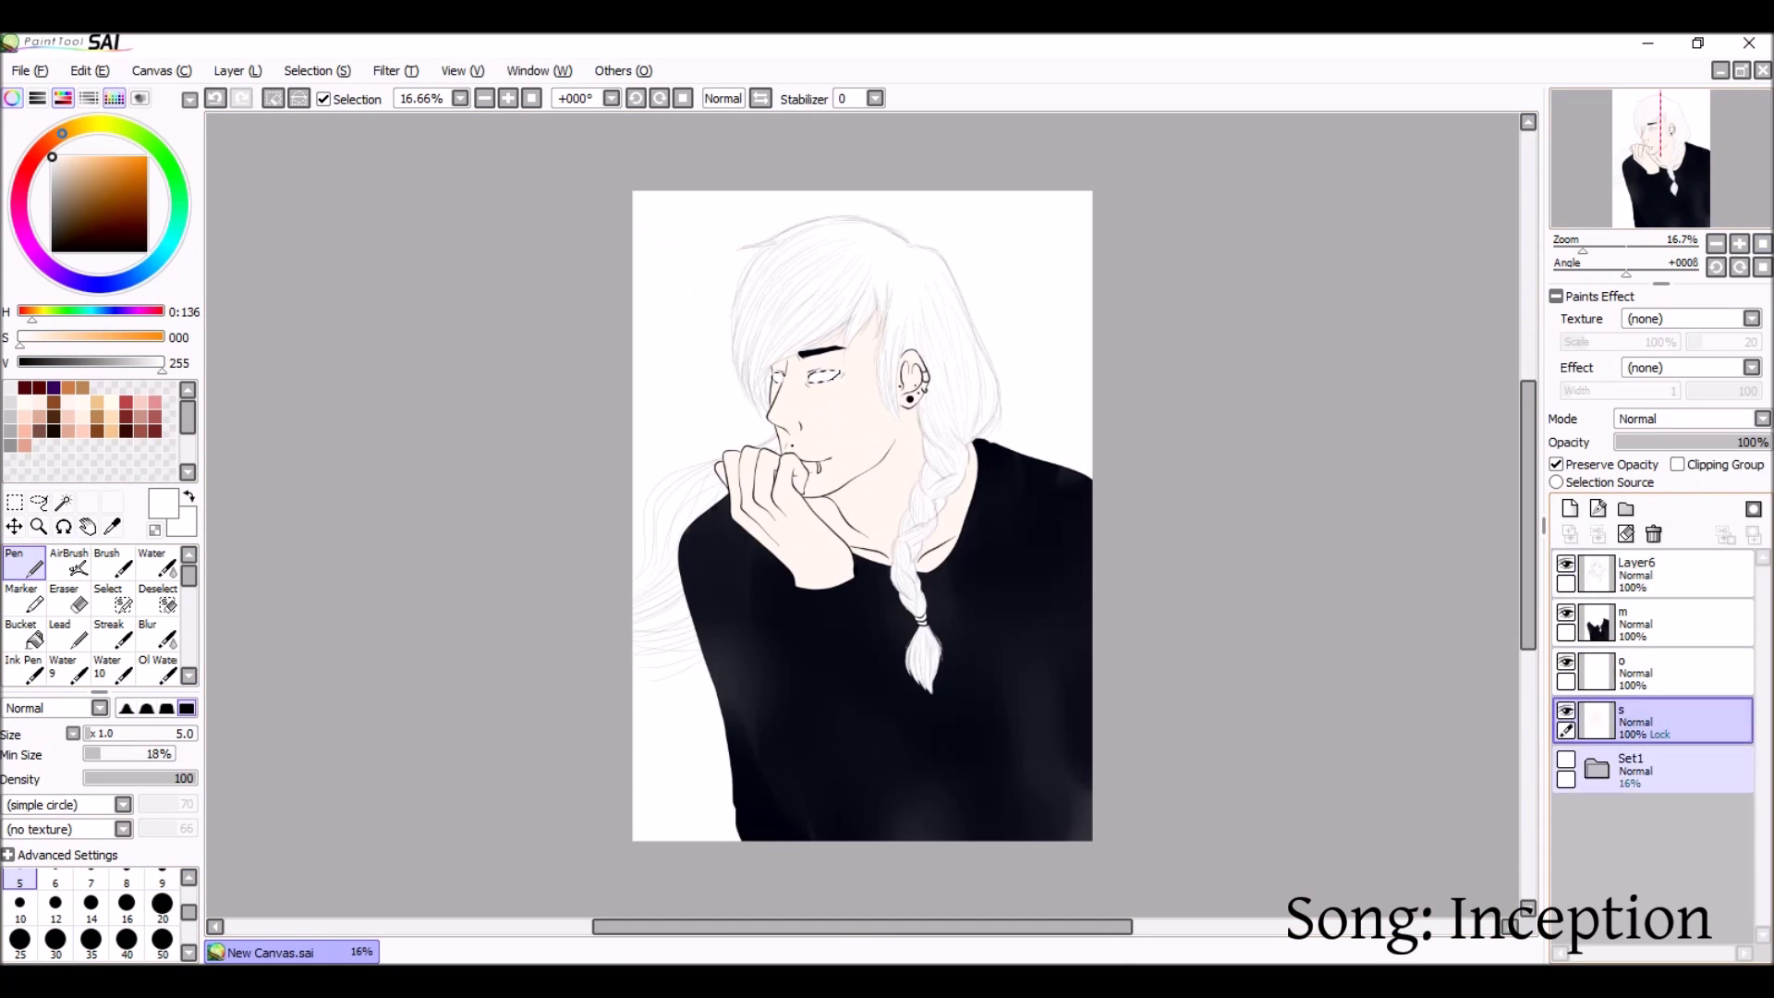
Step: Hide and show Layer6 and layers m, o and s to examine the flat colours
left_click(1565, 563)
left_click(1565, 612)
left_click(1566, 662)
left_click(1566, 711)
left_click(1566, 613)
left_click(1565, 662)
left_click(1565, 711)
left_click(1565, 564)
Step: Fill a new layer above Set1 with grey-blue, and brush-select the hair behind the ear on another new layer above o
scroll(862, 517, "up", 4)
left_click(1569, 508)
left_click(108, 601)
mouse_move(1192, 143)
left_mouse_down()
mouse_move(1294, 388)
mouse_move(1404, 443)
mouse_move(1294, 785)
left_mouse_up()
mouse_move(1109, 240)
left_mouse_down()
mouse_move(1207, 425)
mouse_move(1289, 781)
mouse_move(1164, 667)
left_mouse_up()
scroll(1163, 667, "up", 3)
left_click_drag(987, 520, 982, 555)
scroll(924, 416, "up", 3)
scroll(924, 416, "right", 3)
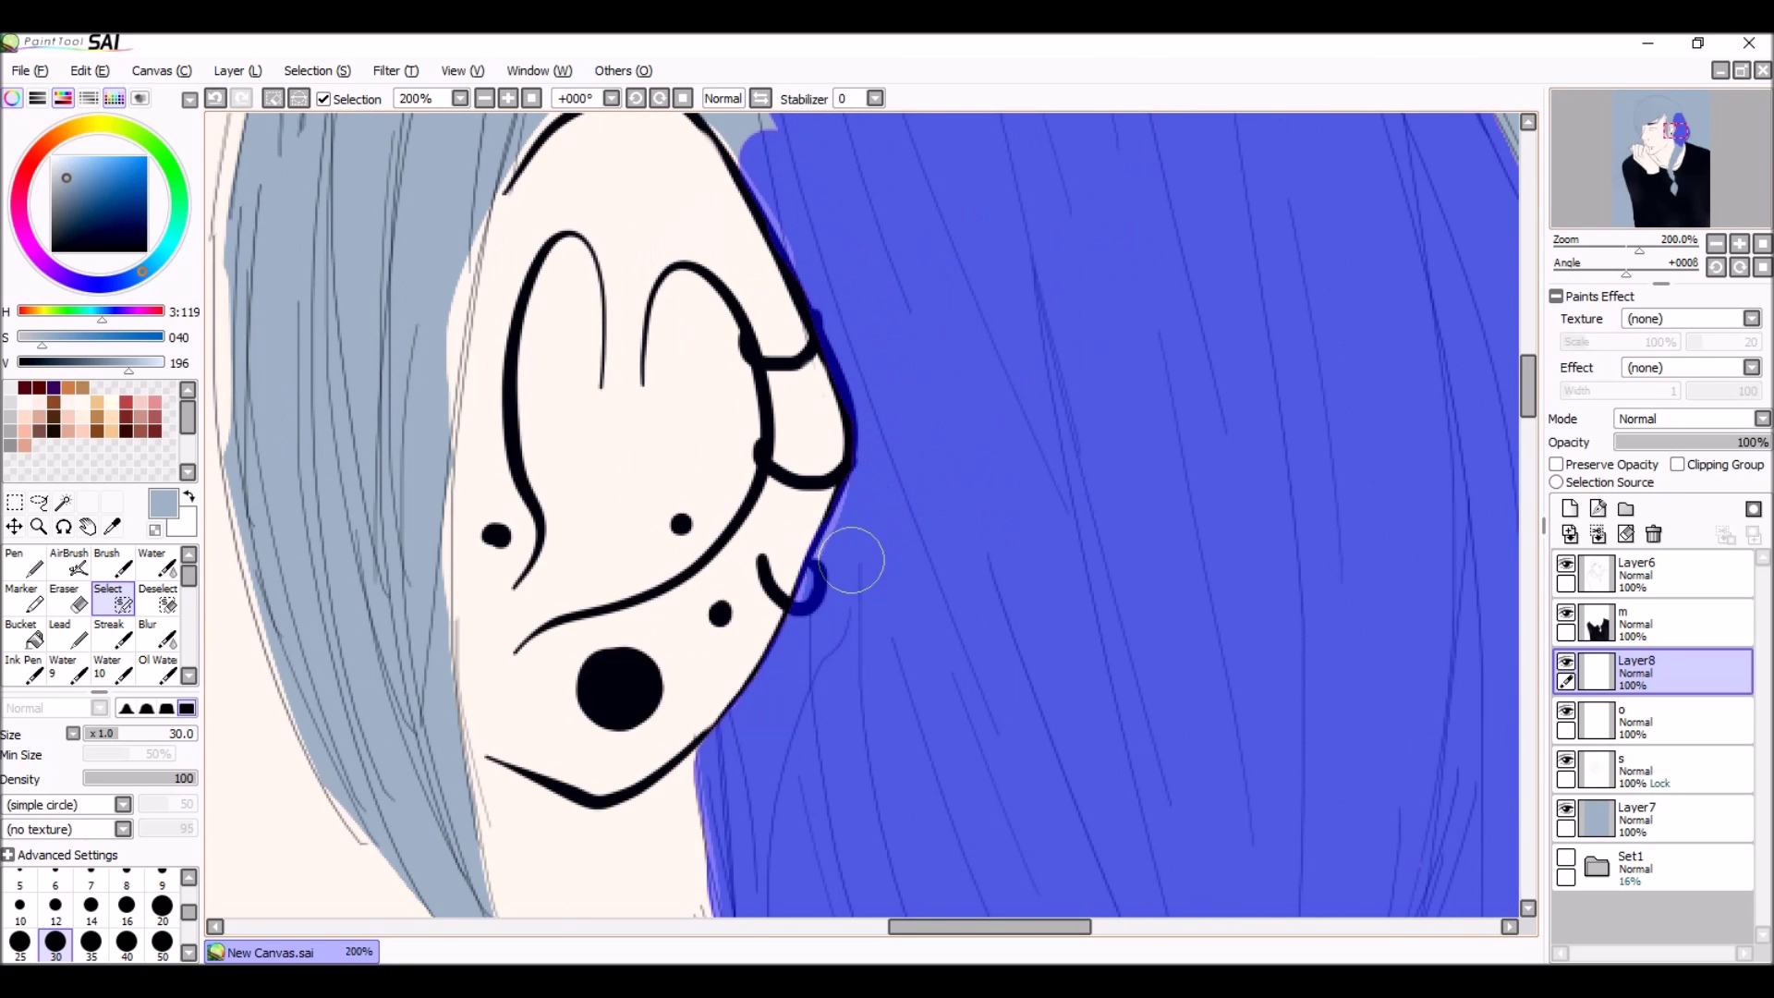
Step: Extend the hair selection above the ear and down the lock in front of it with the size 30 Select brush
scroll(851, 560, "up", 3)
scroll(753, 277, "left", 3)
scroll(1379, 238, "down", 3)
left_click_drag(970, 518, 795, 615)
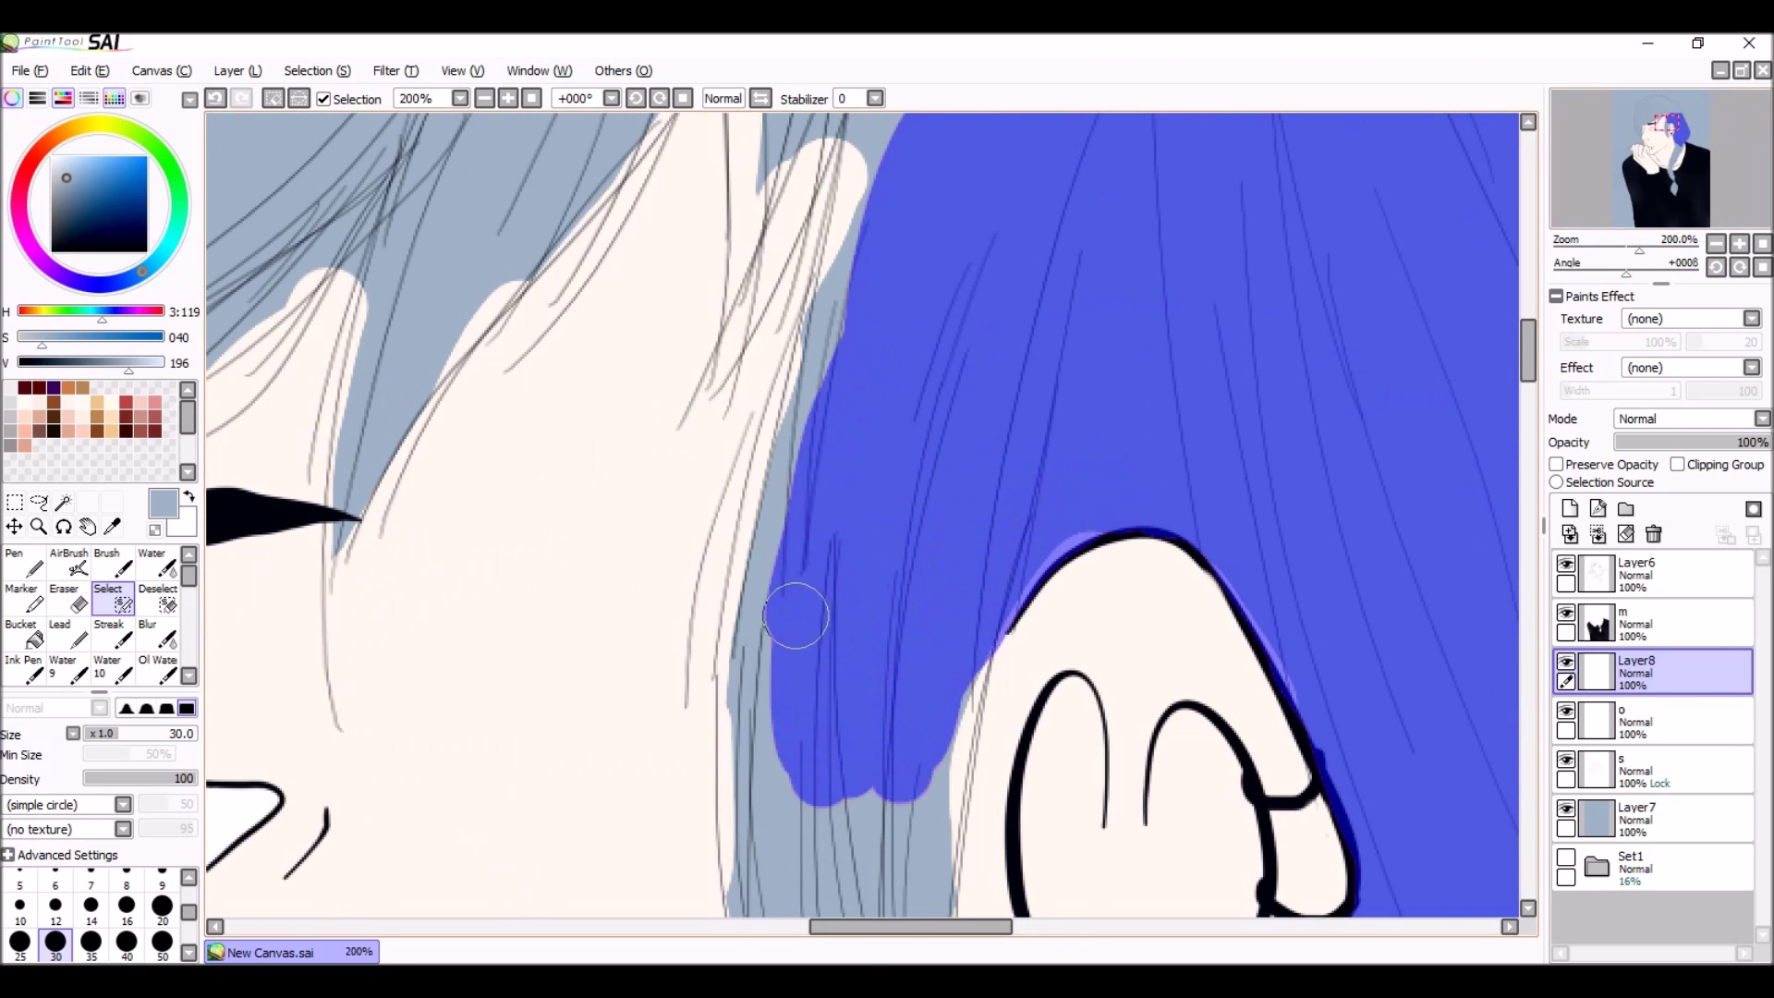
scroll(796, 615, "down", 5)
left_click_drag(851, 376, 848, 825)
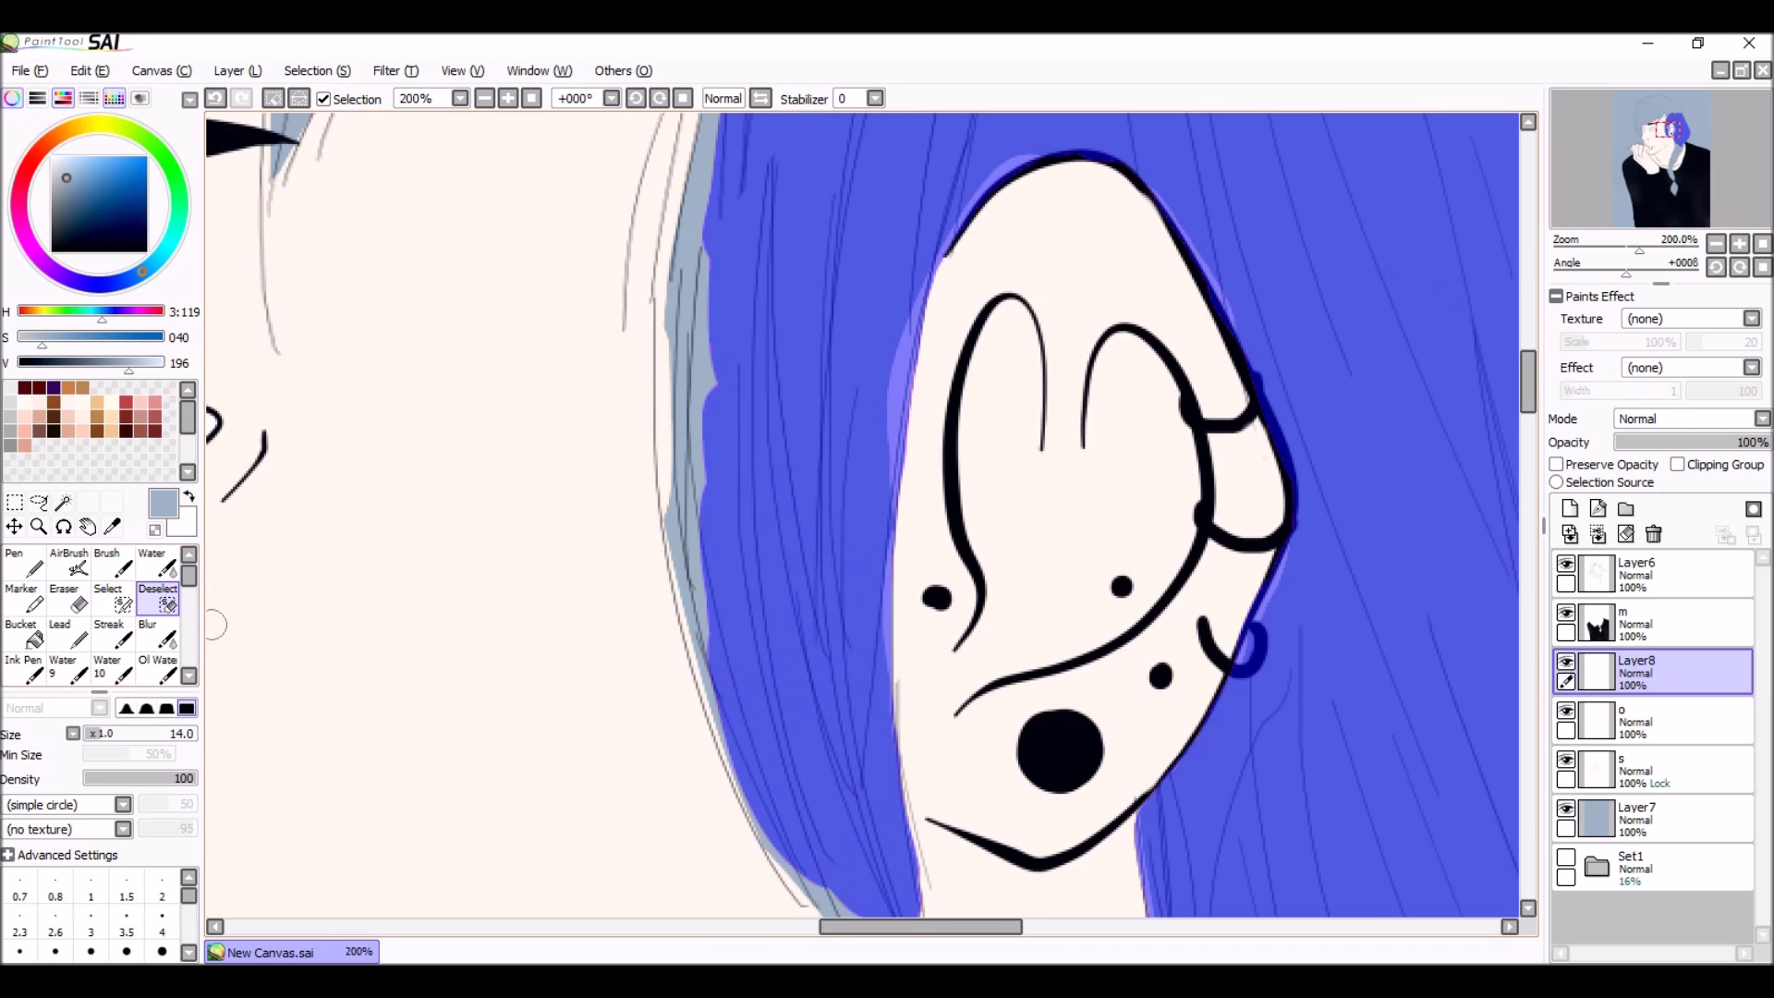
Step: Add the tapering tip of the lock in front of the ear to the selection with the Select brush at size 0.7
scroll(893, 401, "down", 6)
scroll(892, 401, "right", 2)
left_click(108, 599)
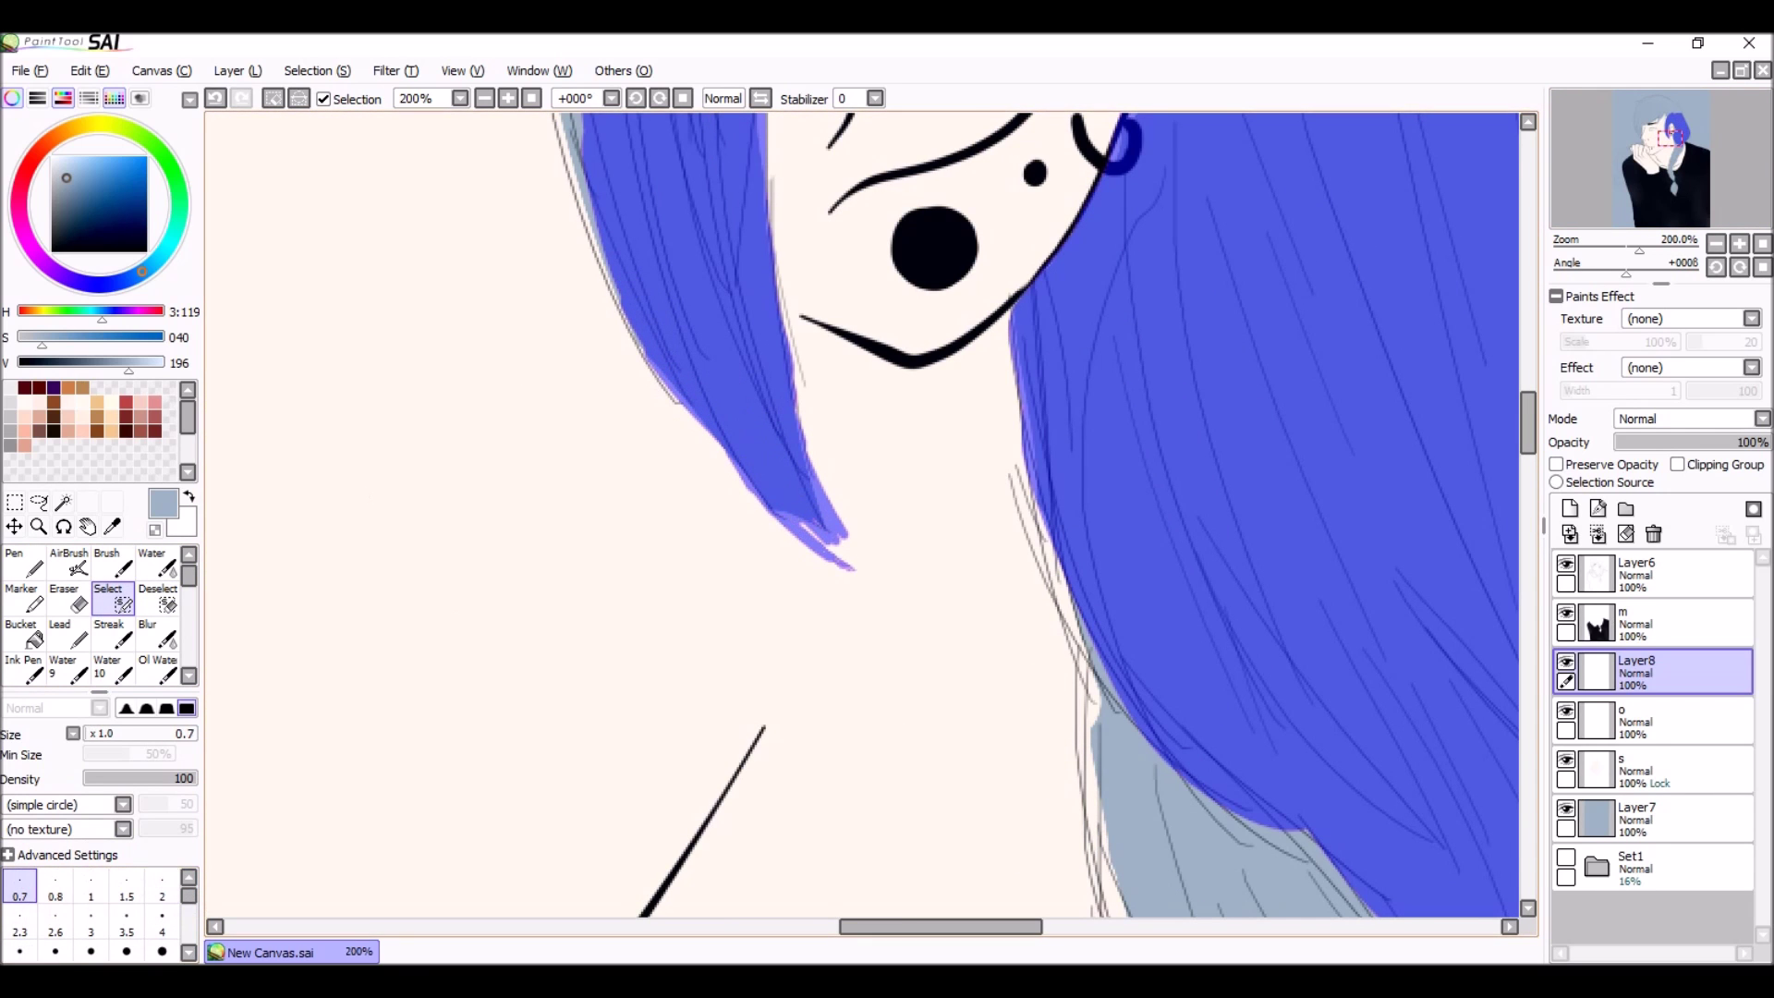
Step: Enlarge the Select brush and cover the fringe, crown and back hair with the selection
scroll(542, 627, "up", 3)
scroll(542, 626, "left", 2)
scroll(1039, 312, "up", 10)
key("bracketright")
key("bracketright")
key("bracketright")
key("bracketright")
key("bracketright")
mouse_move(1146, 157)
left_mouse_down()
mouse_move(1062, 585)
mouse_move(812, 407)
mouse_move(575, 129)
left_mouse_up()
scroll(575, 129, "down", 5)
mouse_move(1504, 138)
left_mouse_down()
mouse_move(673, 495)
mouse_move(456, 712)
left_mouse_up()
scroll(456, 712, "up", 5)
left_click_drag(969, 139, 237, 554)
scroll(237, 554, "up", 3)
left_click_drag(1386, 370, 314, 647)
scroll(862, 514, "down", 5)
scroll(862, 515, "up", 3)
scroll(862, 515, "down", 3)
Step: Enlarge the Select brush to 250 and extend the selection over the back hair down to the start of the braid
key("minus")
key("bracketright")
key("bracketright")
key("bracketright")
key("bracketright")
key("bracketright")
key("bracketright")
key("bracketright")
key("bracketright")
key("bracketright")
key("bracketright")
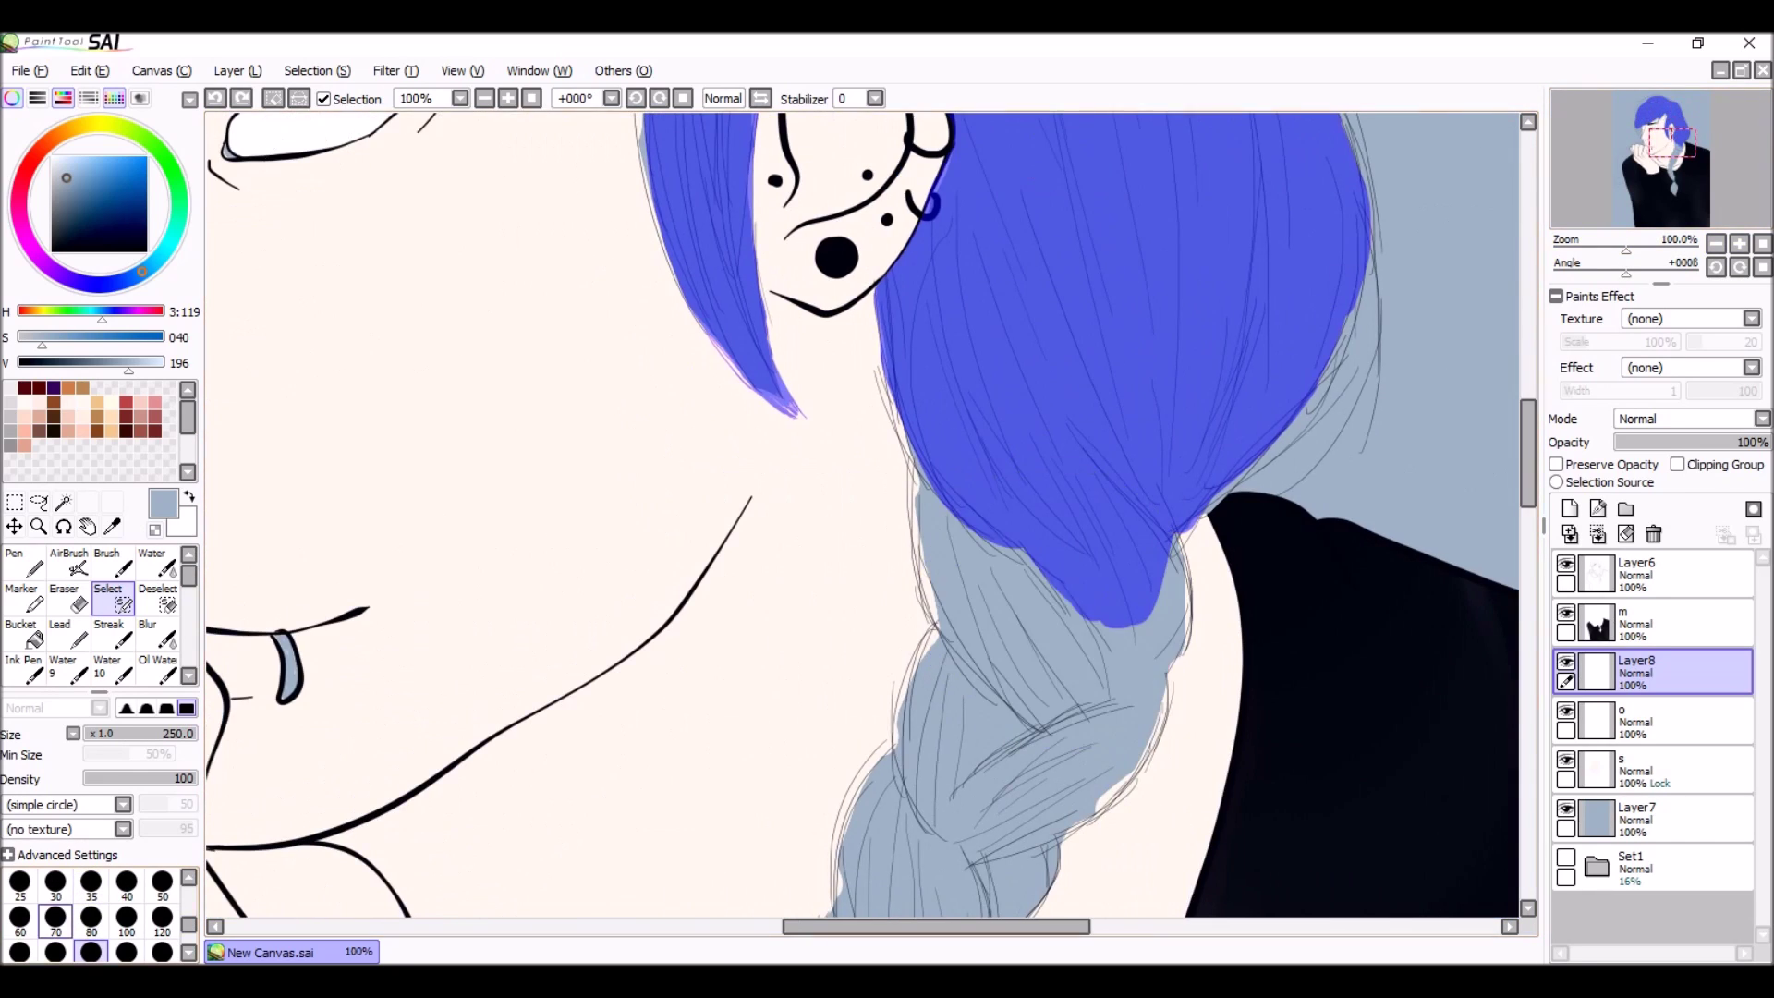
Step: Extend the selection to the outer edge of the fringe and down its front locks with the size 70 Select brush
key("bracketleft")
key("bracketleft")
key("bracketleft")
key("bracketleft")
key("bracketleft")
key("bracketleft")
key("plus")
scroll(1022, 475, "up", 5)
mouse_move(1022, 475)
left_mouse_down()
mouse_move(813, 626)
mouse_move(1278, 191)
left_mouse_up()
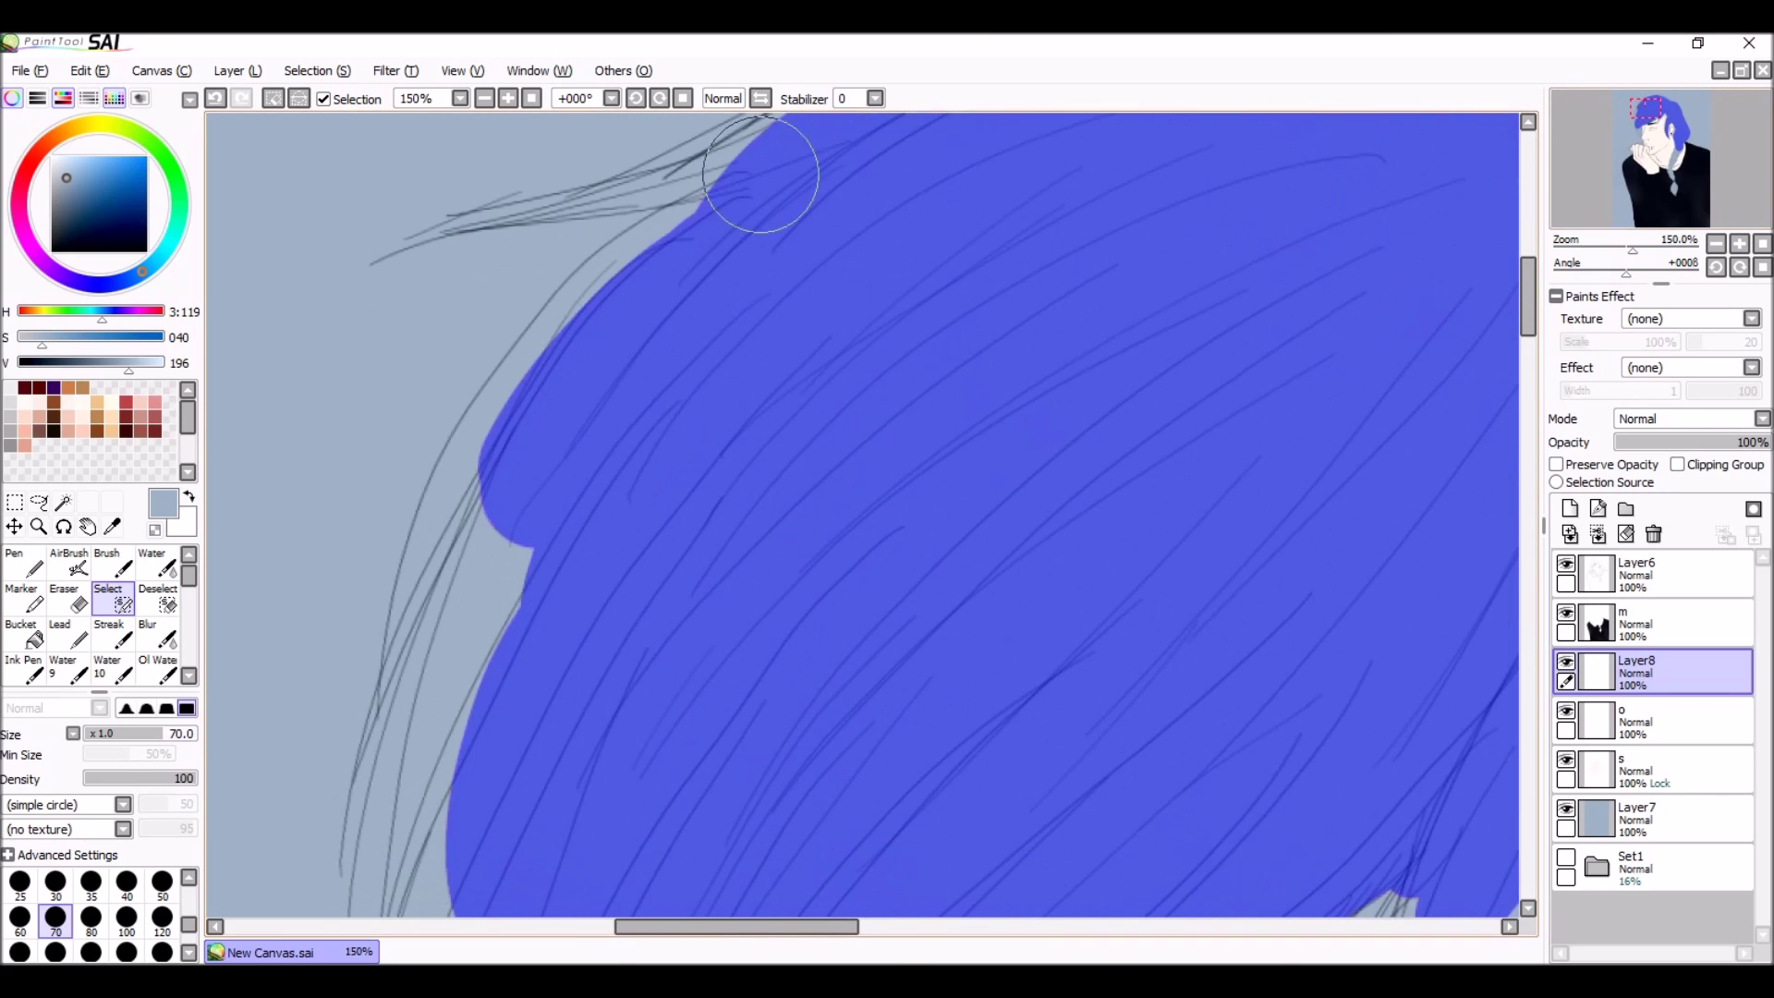
scroll(1278, 192, "down", 5)
scroll(1278, 192, "left", 3)
left_click_drag(961, 813, 1070, 602)
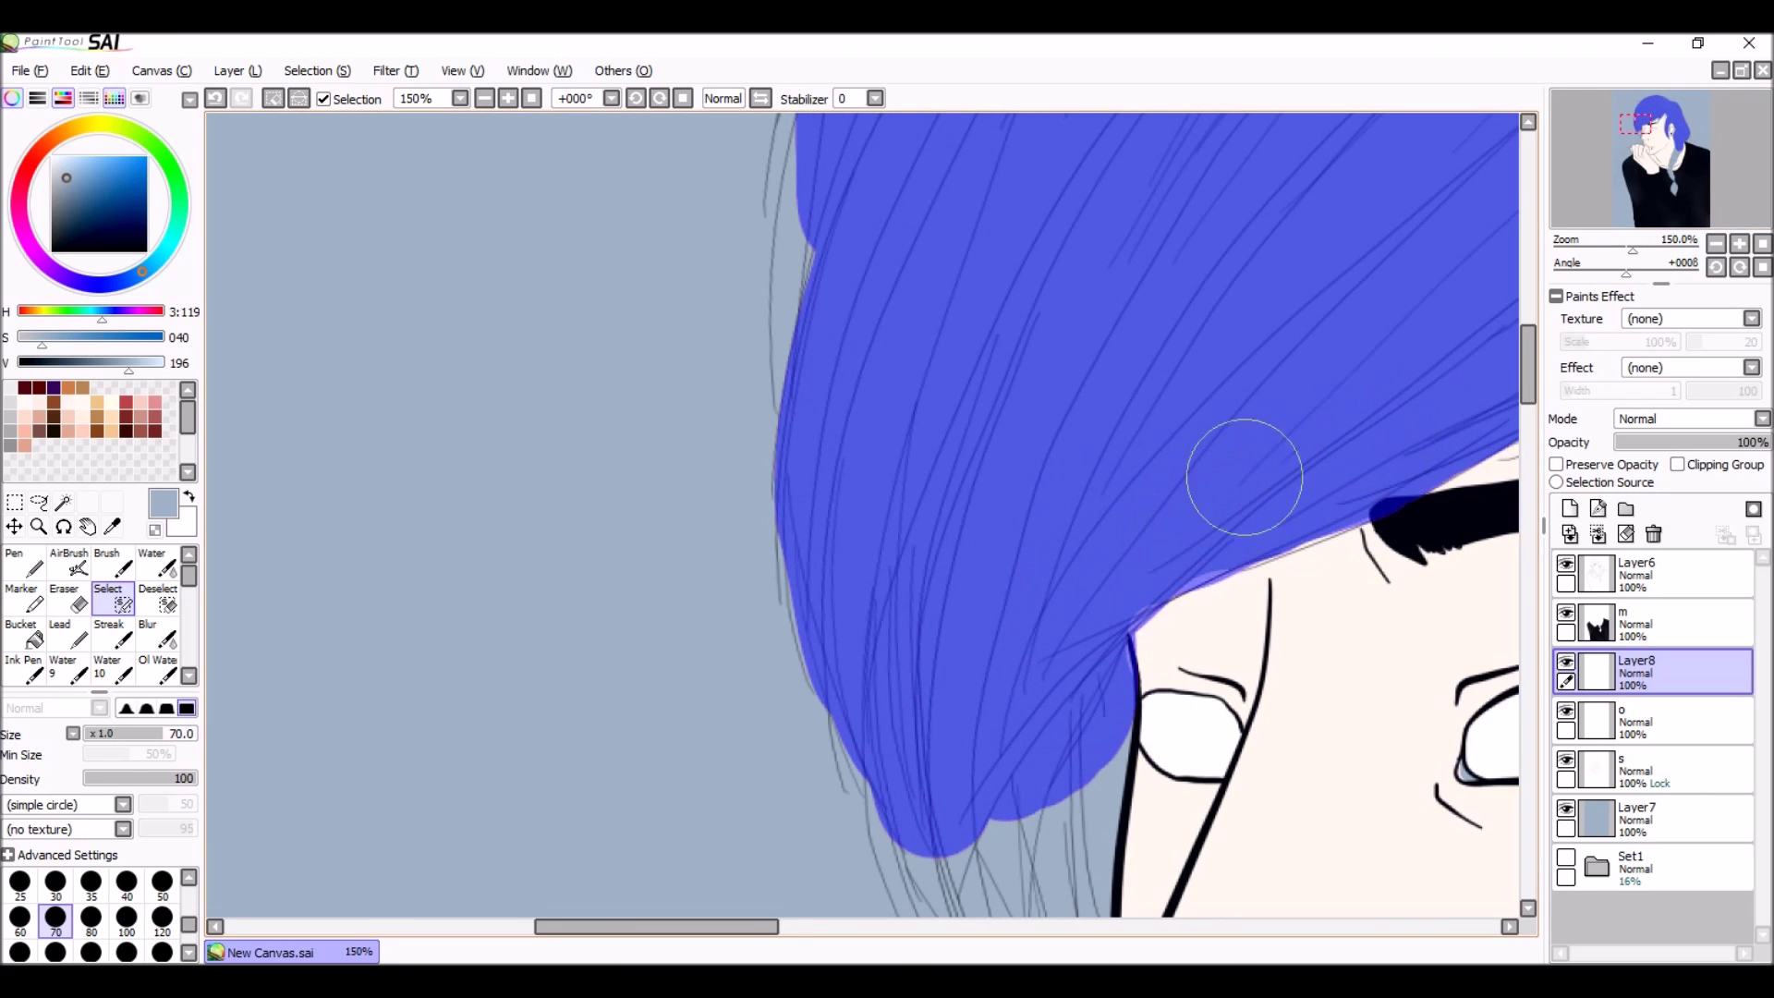
Step: Refine the selection along the crown and back of the head at size 70, and trim around the ear with the Deselect brush at size 14
scroll(1377, 429, "down", 5)
scroll(265, 511, "up", 5)
scroll(1136, 483, "up", 5)
scroll(1136, 483, "right", 3)
left_click_drag(357, 420, 981, 629)
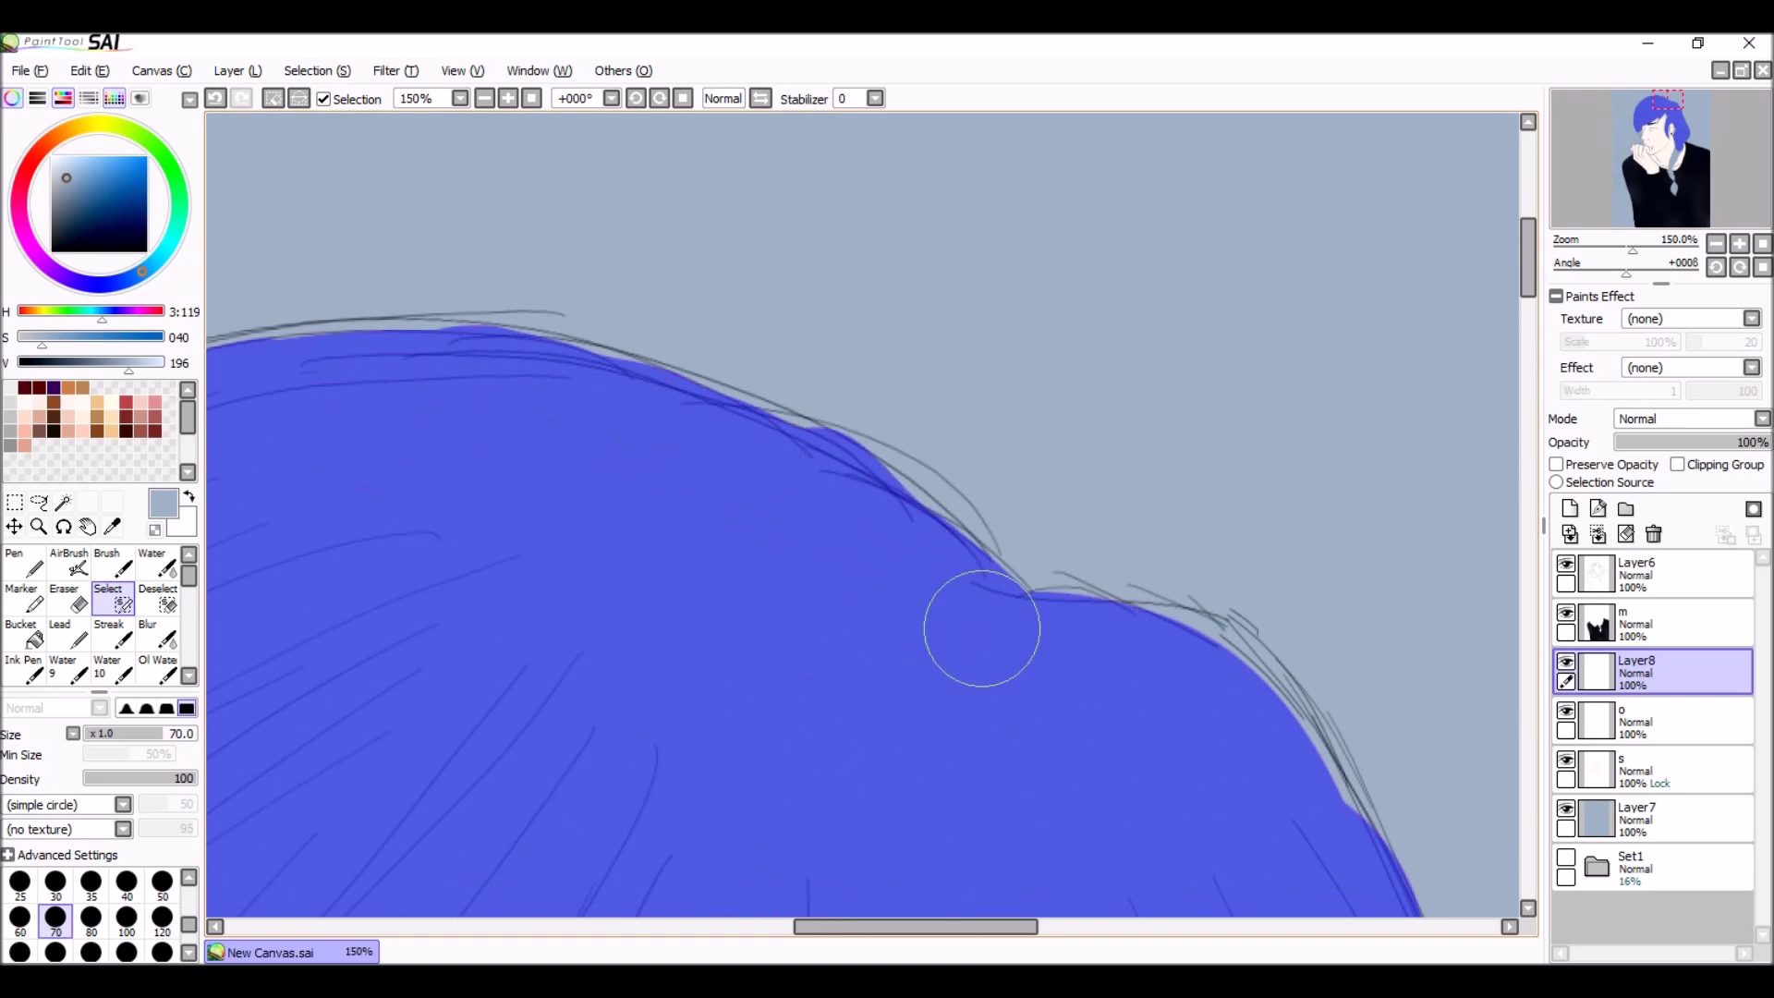
scroll(981, 629, "down", 5)
scroll(1007, 517, "right", 3)
scroll(929, 274, "down", 5)
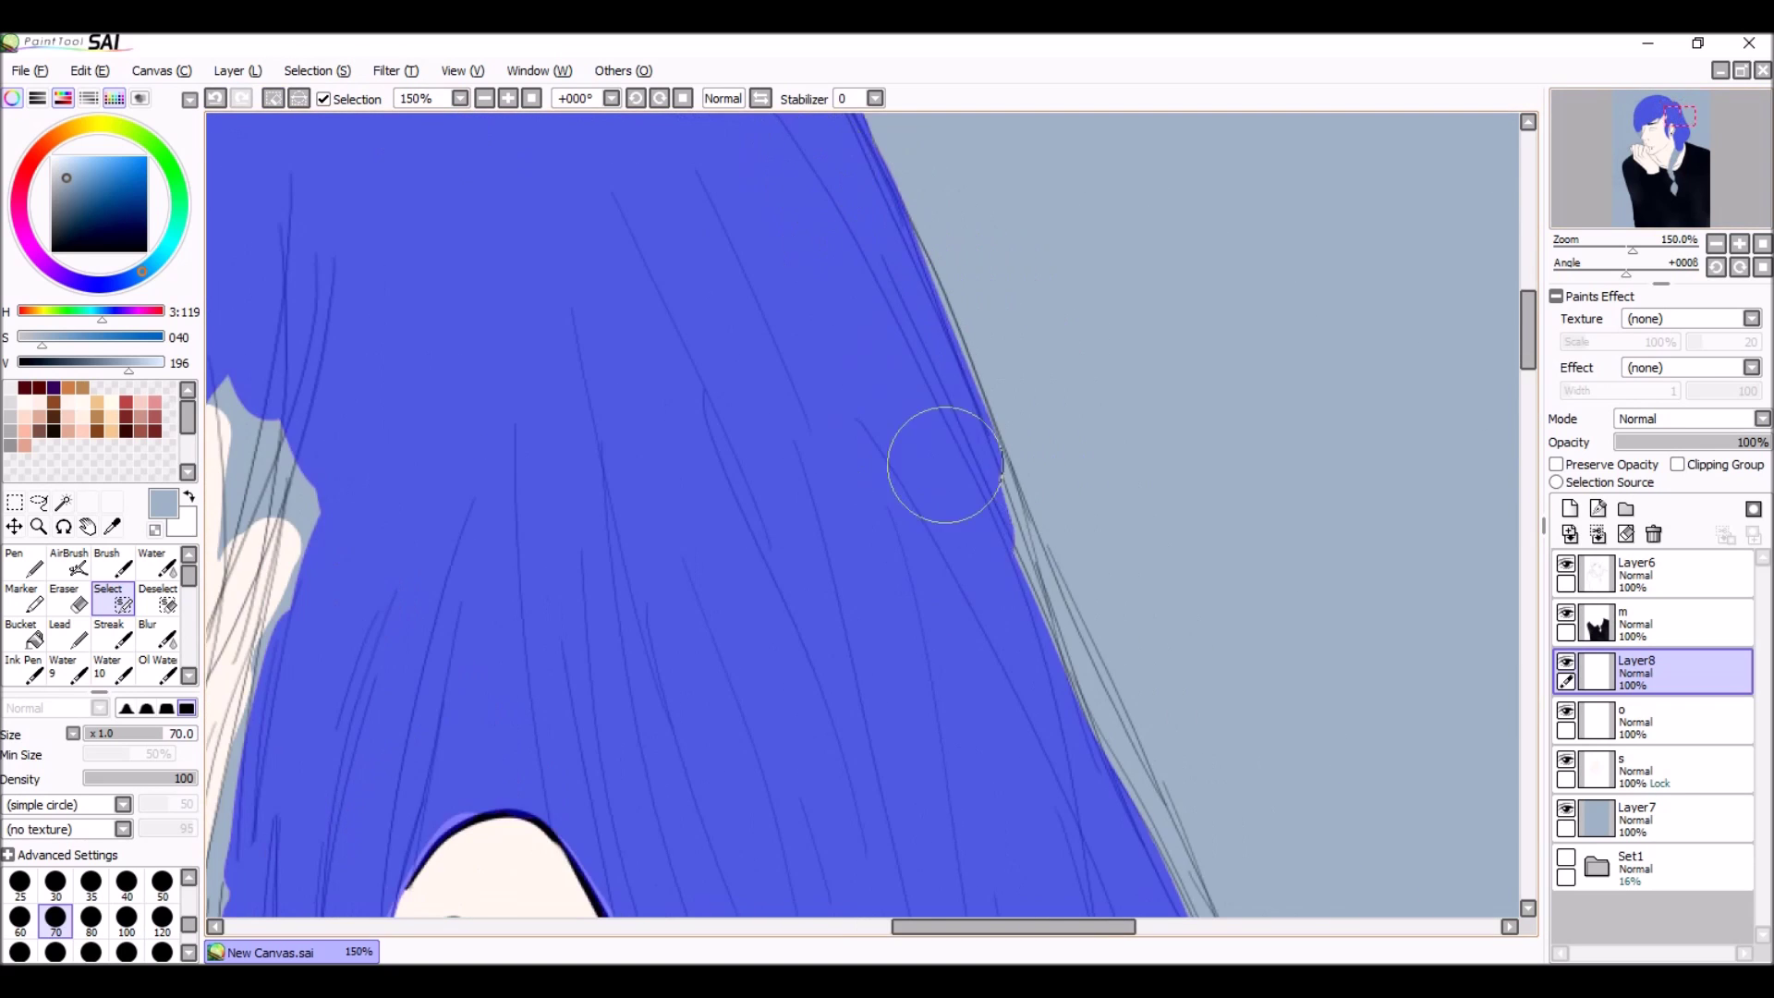
scroll(942, 463, "right", 3)
key("e")
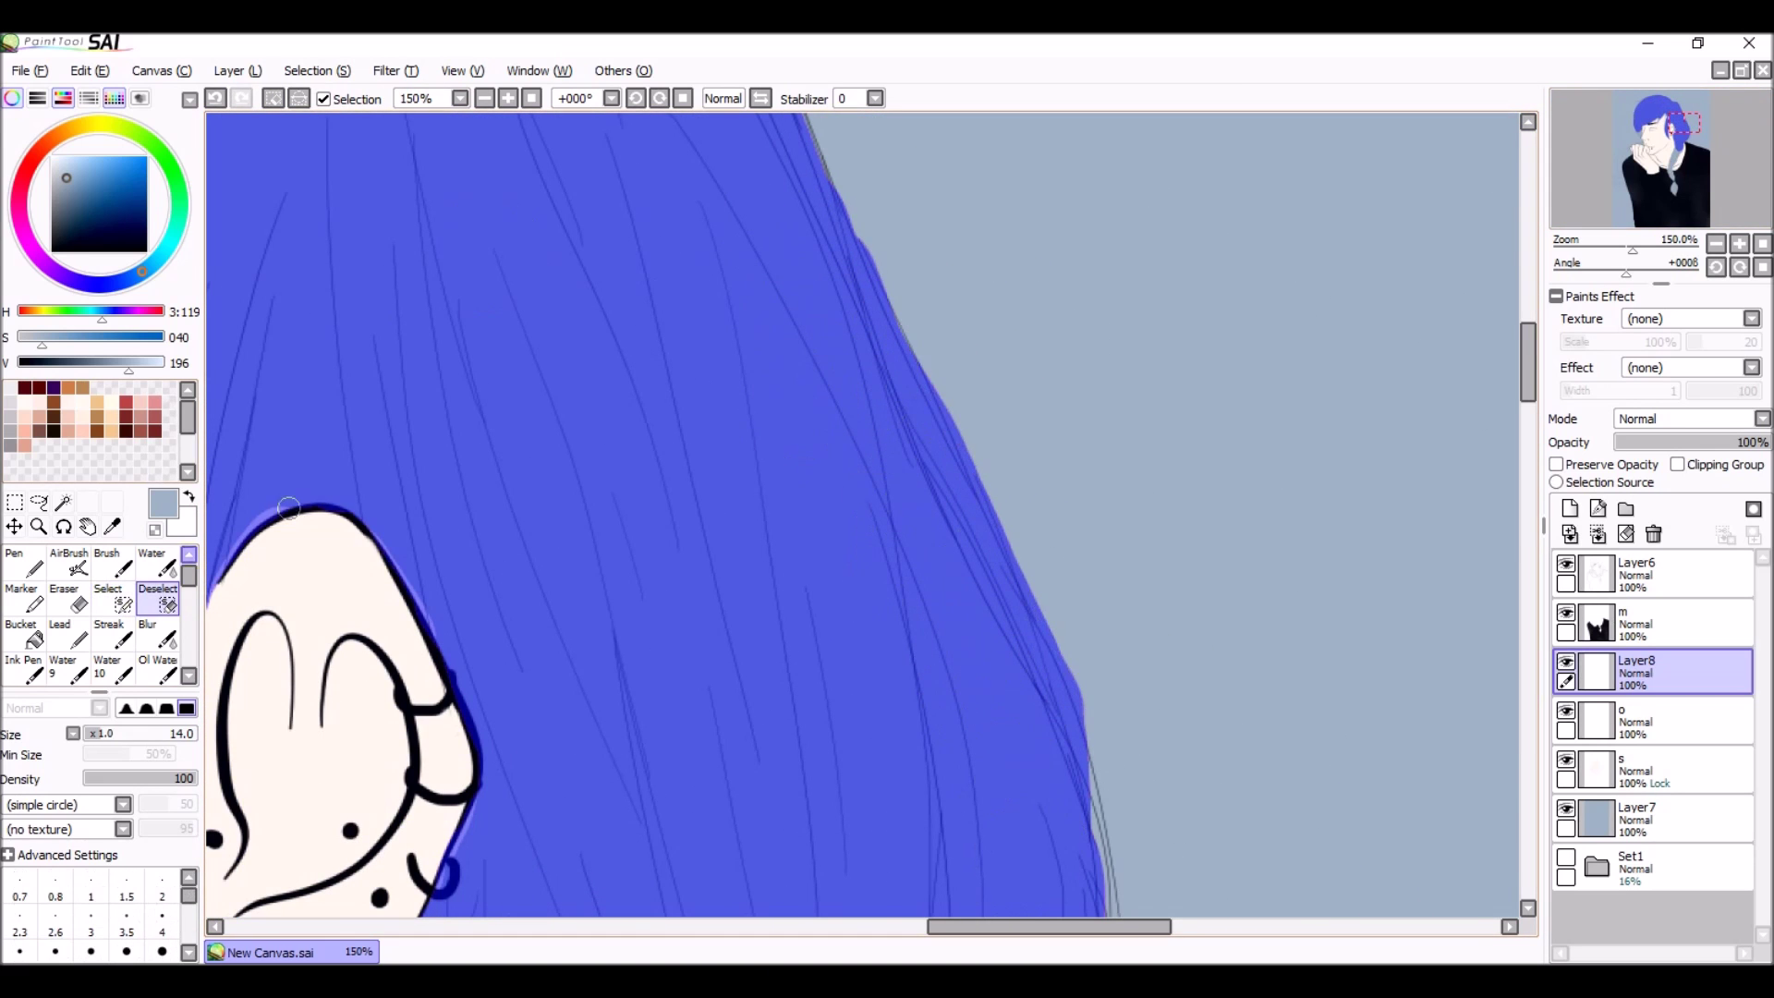
key("e")
Step: Extend the selection down the whole braid and over the tuft below the hair tie
scroll(979, 246, "down", 5)
scroll(1056, 296, "left", 3)
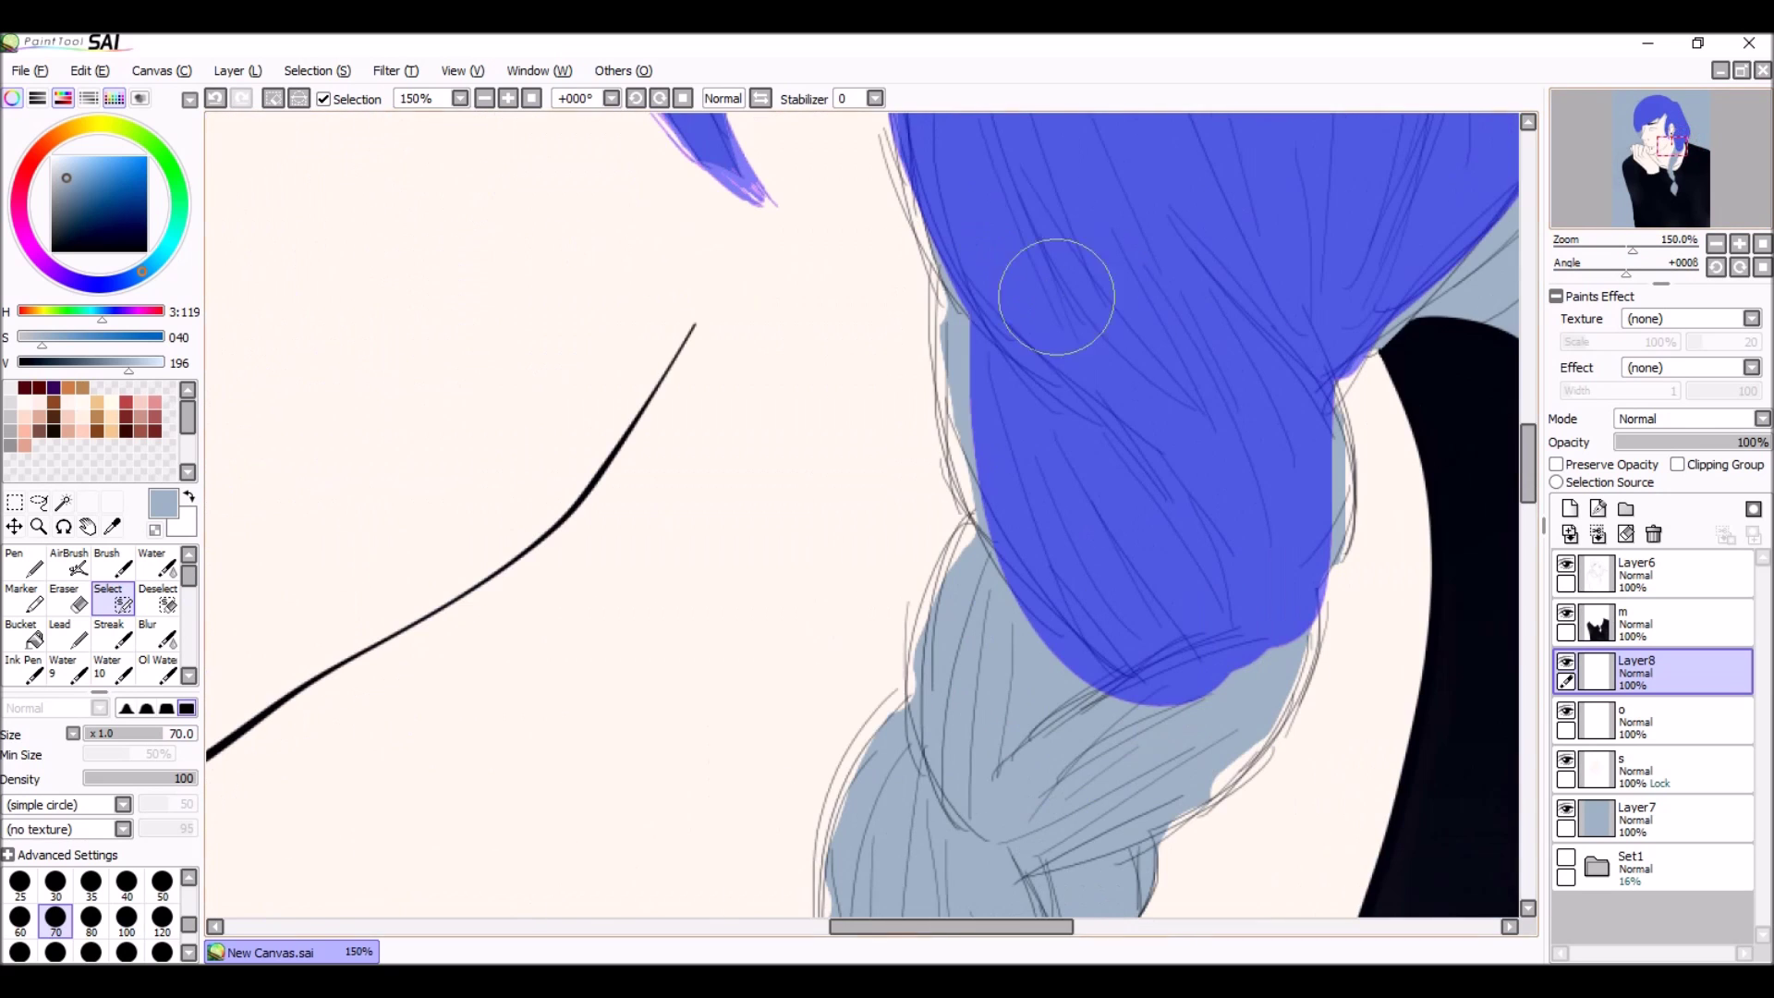
scroll(975, 162, "right", 1)
key("e")
key("e")
scroll(1187, 245, "down", 3)
mouse_move(1188, 245)
left_mouse_down()
mouse_move(1226, 465)
mouse_move(1201, 370)
mouse_move(1155, 388)
left_mouse_up()
scroll(1209, 317, "up", 3)
scroll(1069, 464, "down", 5)
mouse_move(971, 462)
left_mouse_down()
mouse_move(911, 408)
mouse_move(1027, 499)
mouse_move(1026, 475)
mouse_move(887, 523)
mouse_move(951, 596)
left_mouse_up()
scroll(1025, 475, "down", 3)
scroll(962, 483, "down", 3)
scroll(783, 150, "down", 5)
mouse_move(971, 277)
left_mouse_down()
mouse_move(1010, 336)
mouse_move(911, 380)
mouse_move(943, 735)
left_mouse_up()
Step: Add the pointed tips of the braid's tuft with the size 5 Select brush and trim between them with the Deselect brush at size 0.7
key("bracketleft")
key("bracketleft")
key("bracketleft")
key("bracketleft")
key("bracketleft")
key("f")
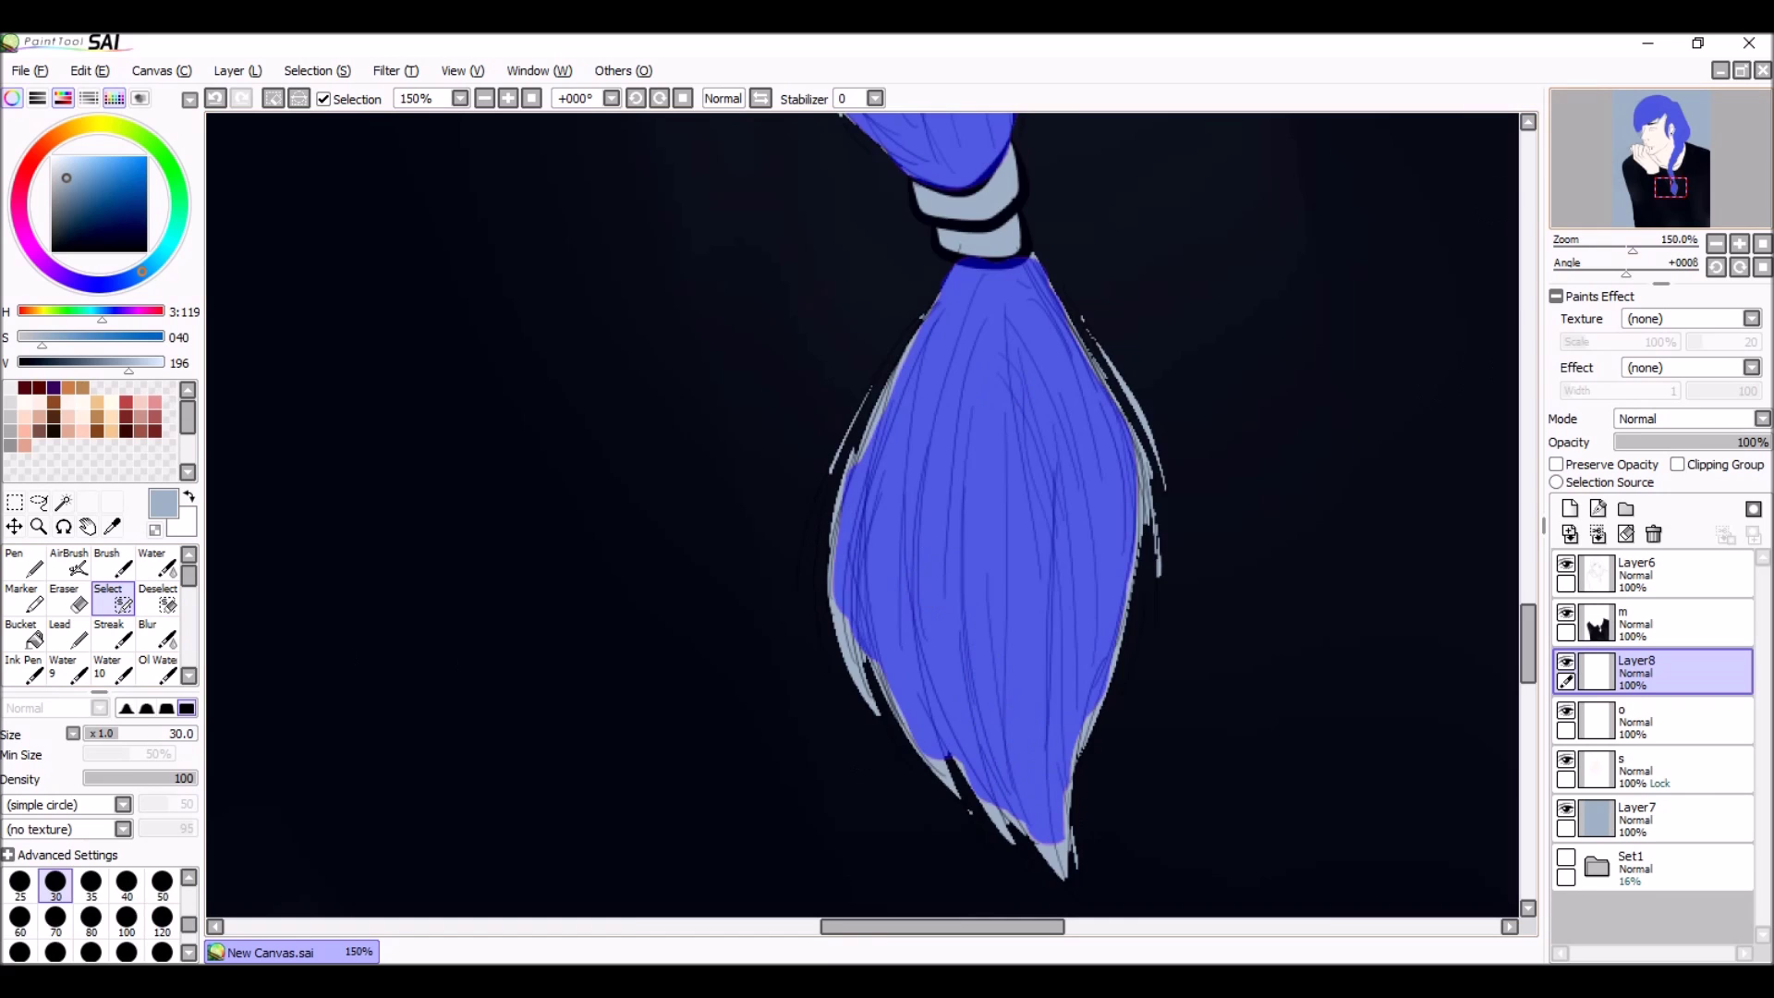
key("ctrl+plus")
scroll(811, 538, "down", 5)
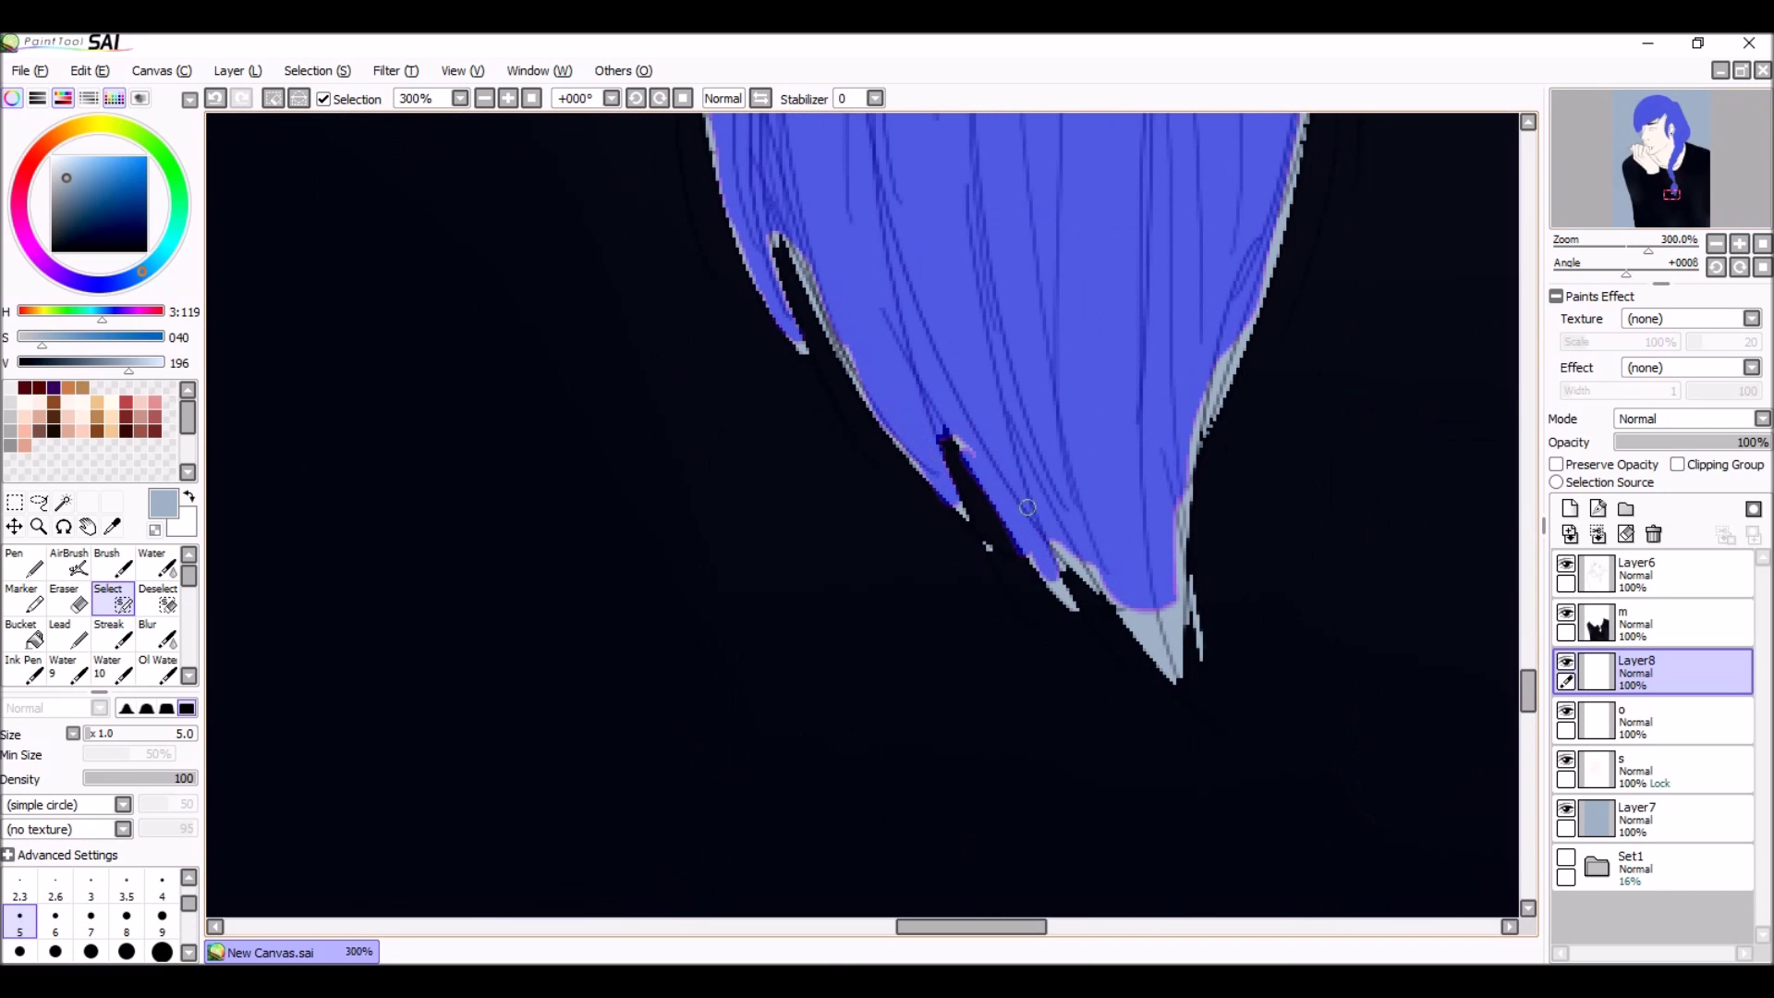
key("f")
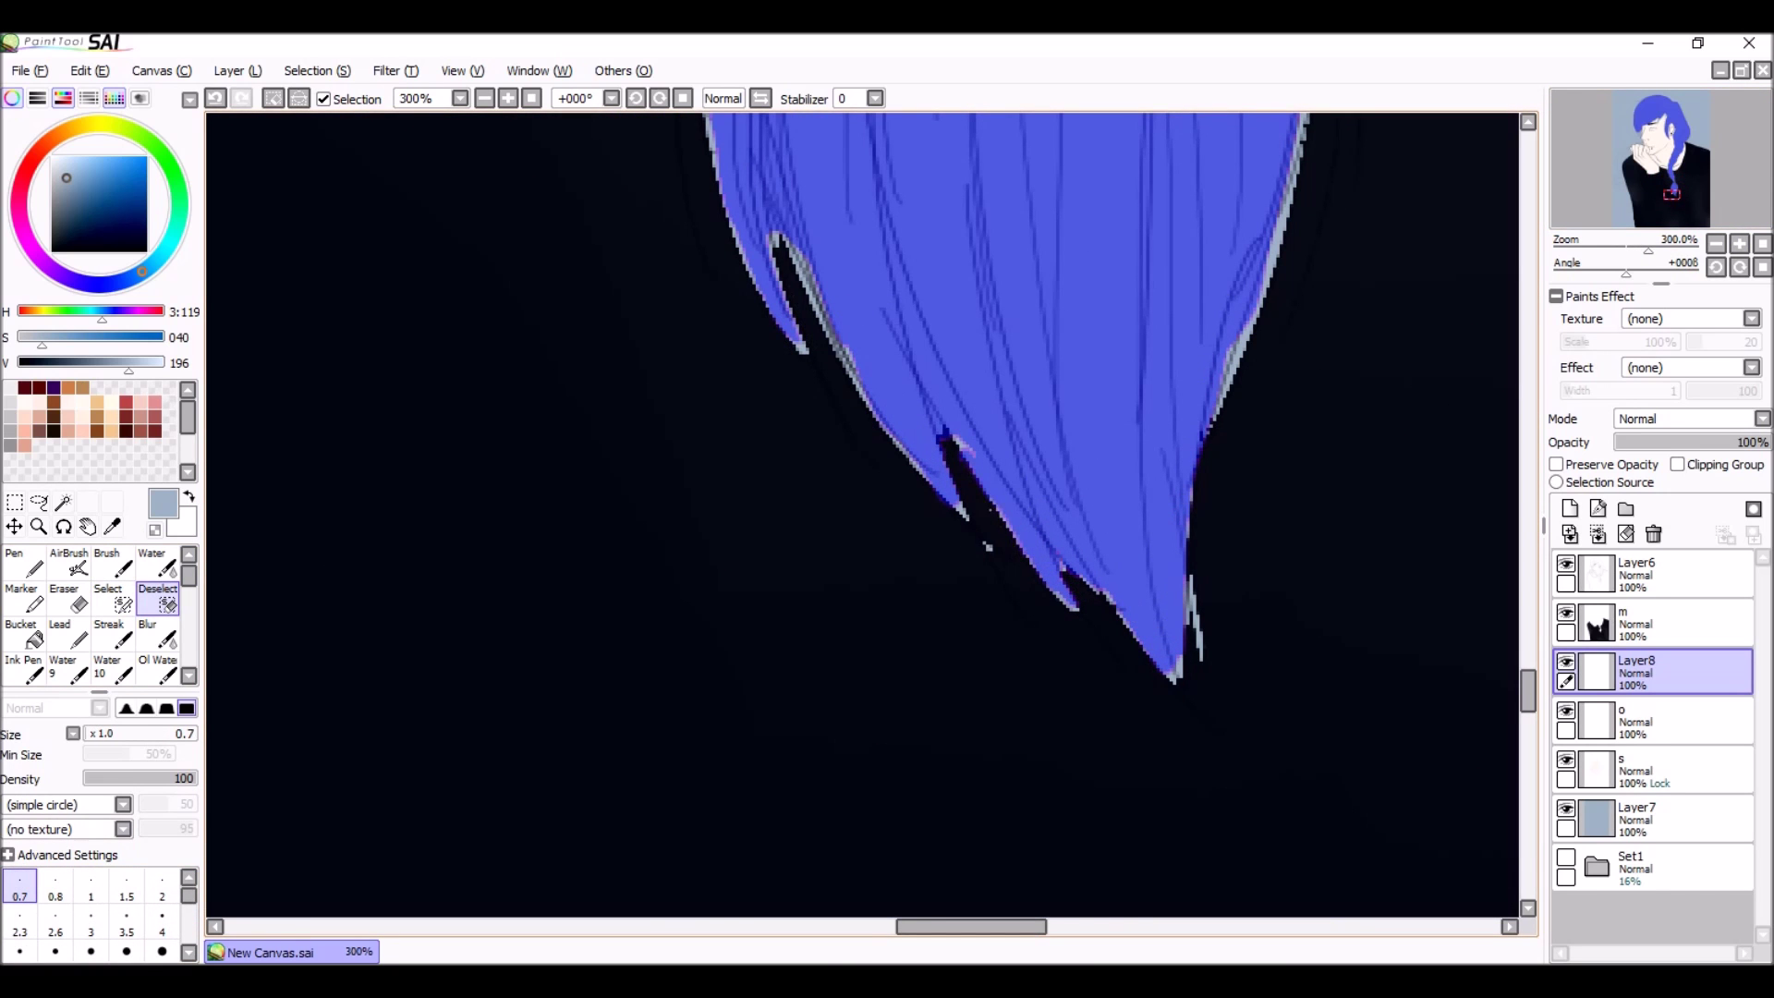
Step: Cover the remaining gaps in the fringe locks above the eyebrow and at the temple with the size 14 Select brush
scroll(861, 515, "up", 5)
key("ctrl+minus")
key("ctrl+minus")
key("ctrl+minus")
key("f")
key("ctrl+plus")
key("ctrl+plus")
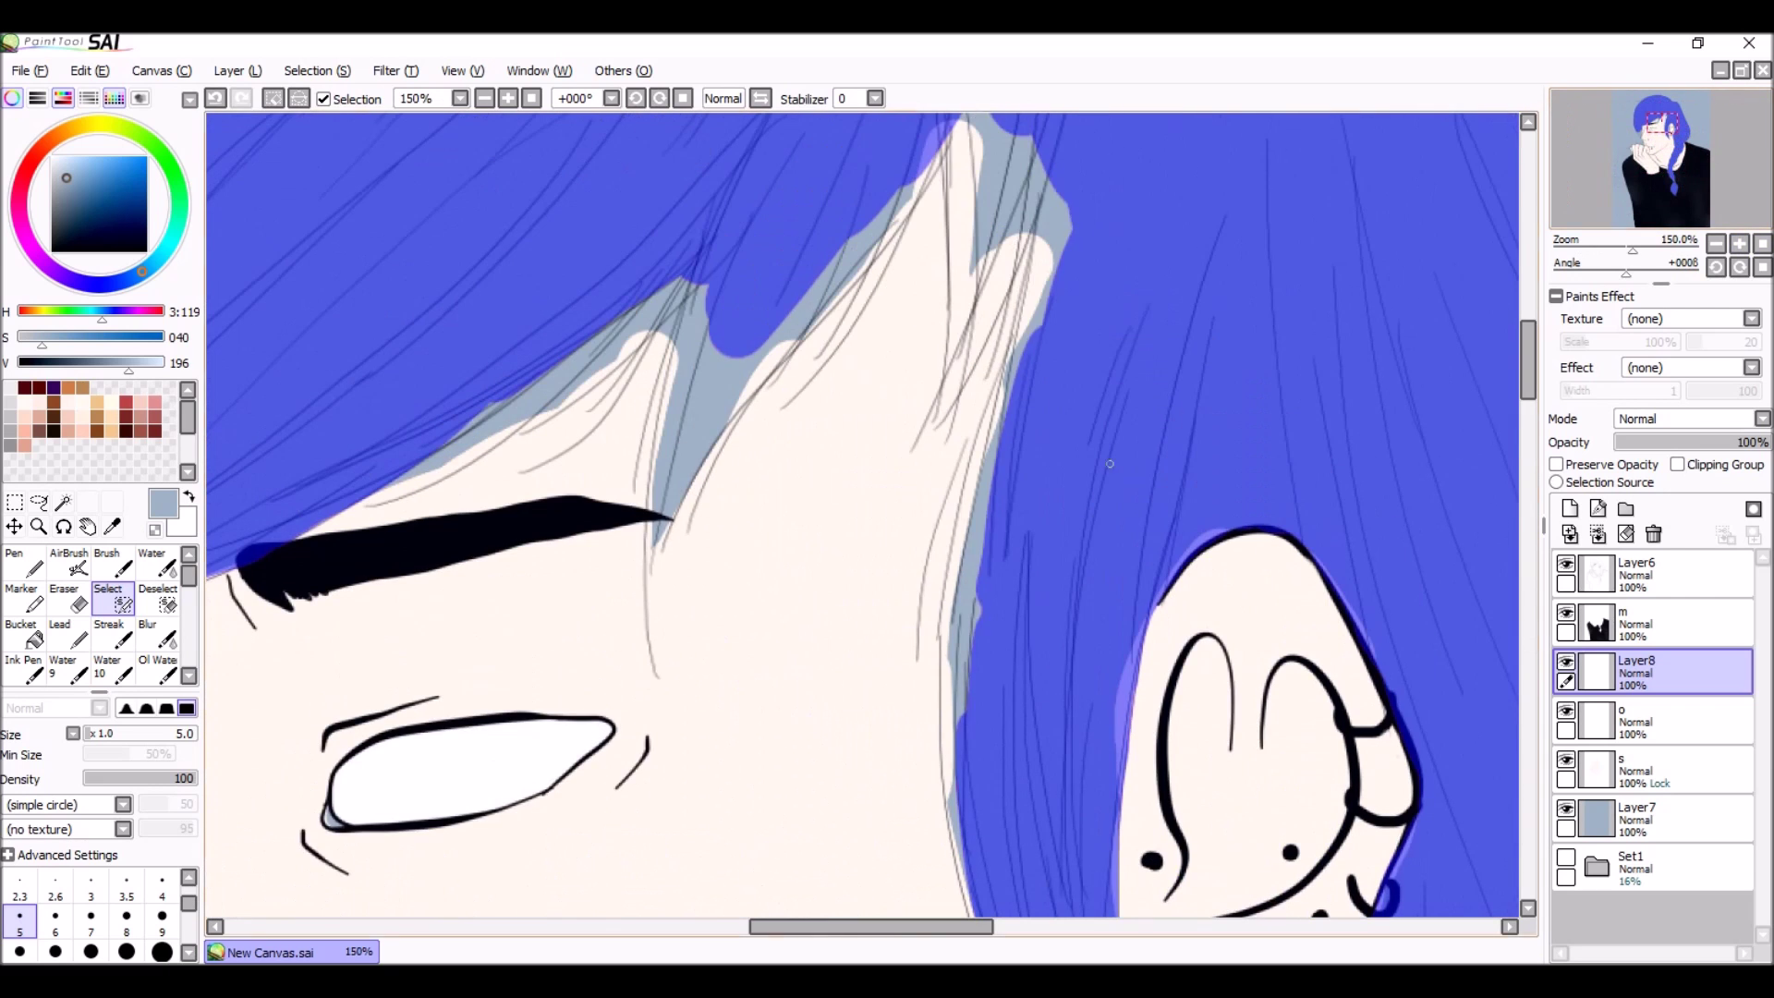
left_click_drag(1007, 418, 1035, 185)
scroll(1016, 277, "up", 2)
left_click_drag(951, 444, 1026, 314)
left_click_drag(665, 564, 707, 420)
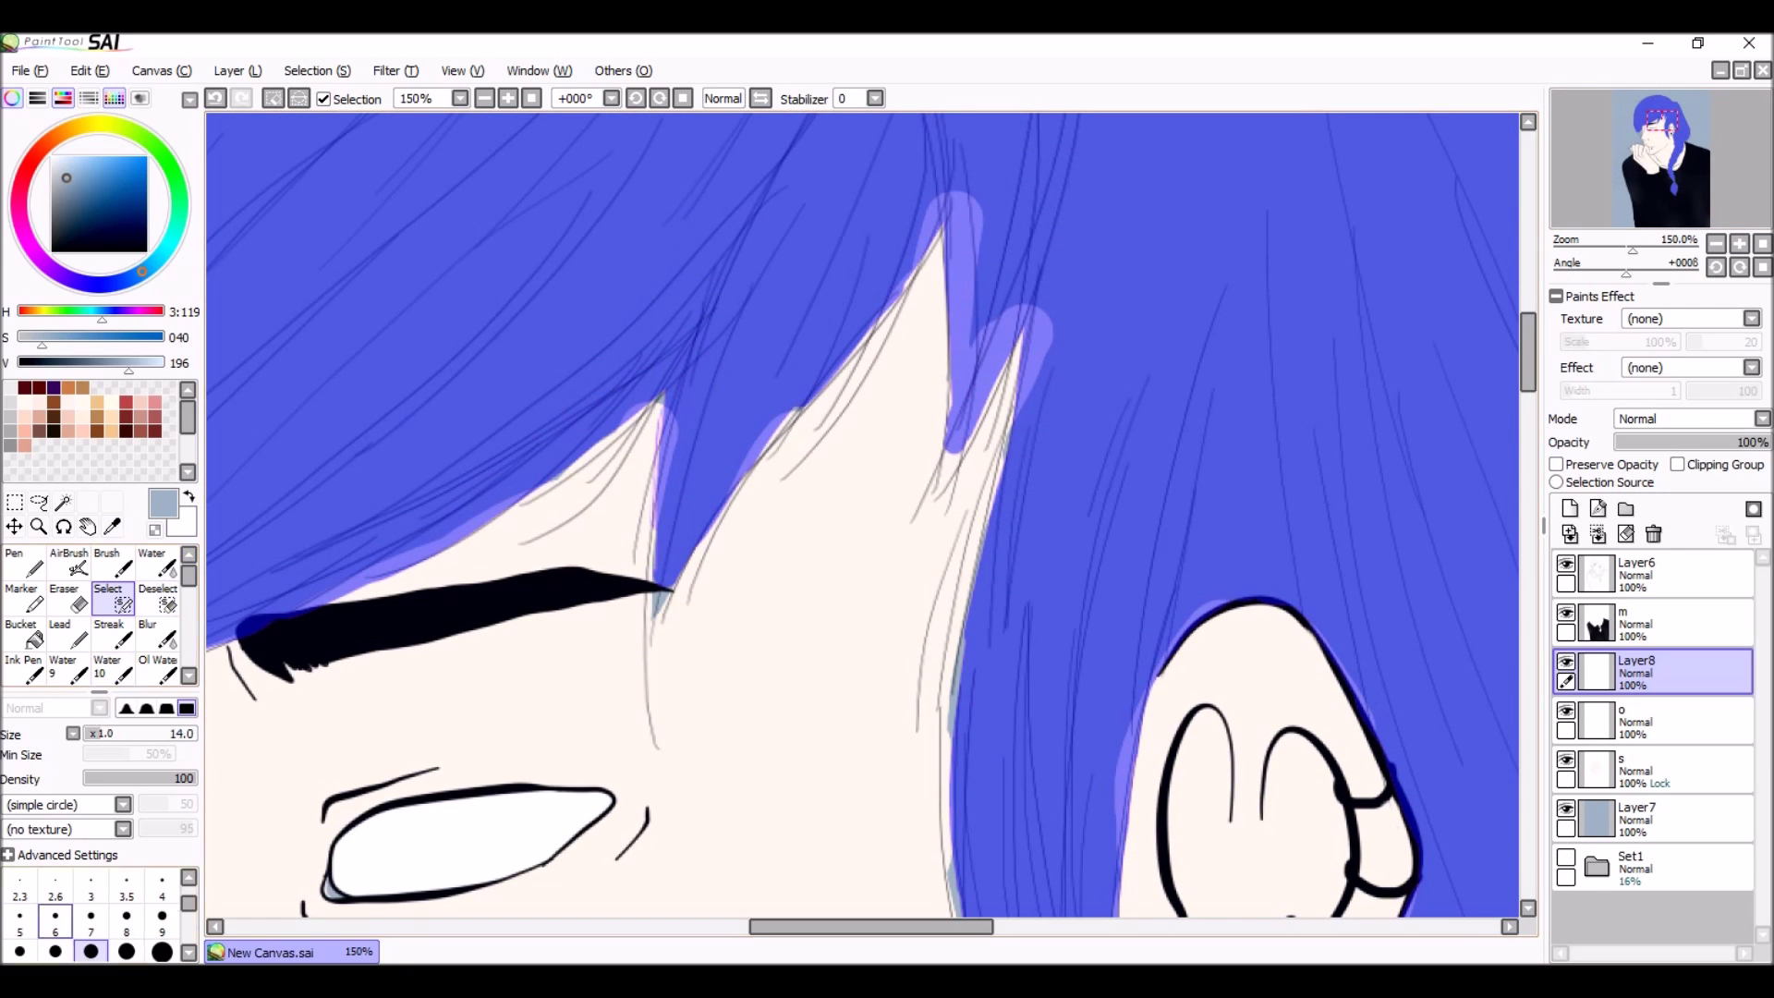
Step: Add the fringe's tapering tips beside the nose to the selection with the Select brush at sizes 7 and 2.3
left_click(90, 924)
left_click_drag(389, 786, 1091, 462)
left_click_drag(647, 758, 685, 601)
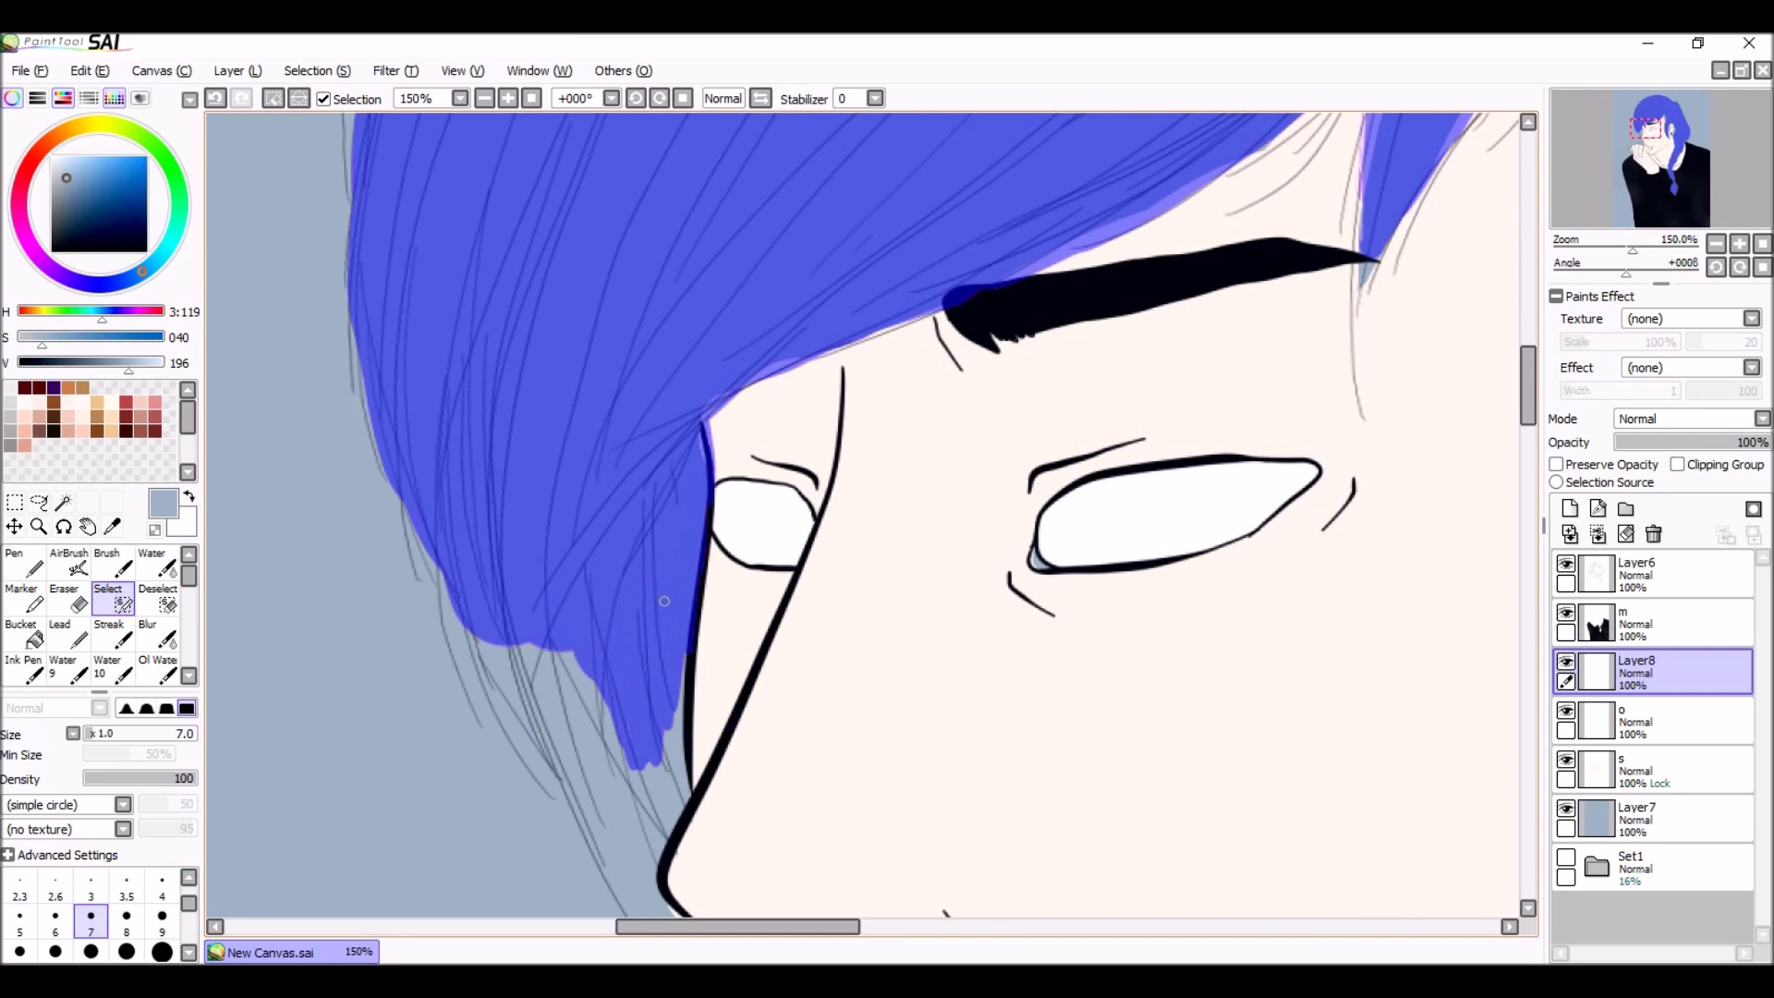
key("d")
scroll(832, 462, "up", 2)
left_click_drag(860, 730, 813, 406)
left_click_drag(1035, 776, 832, 416)
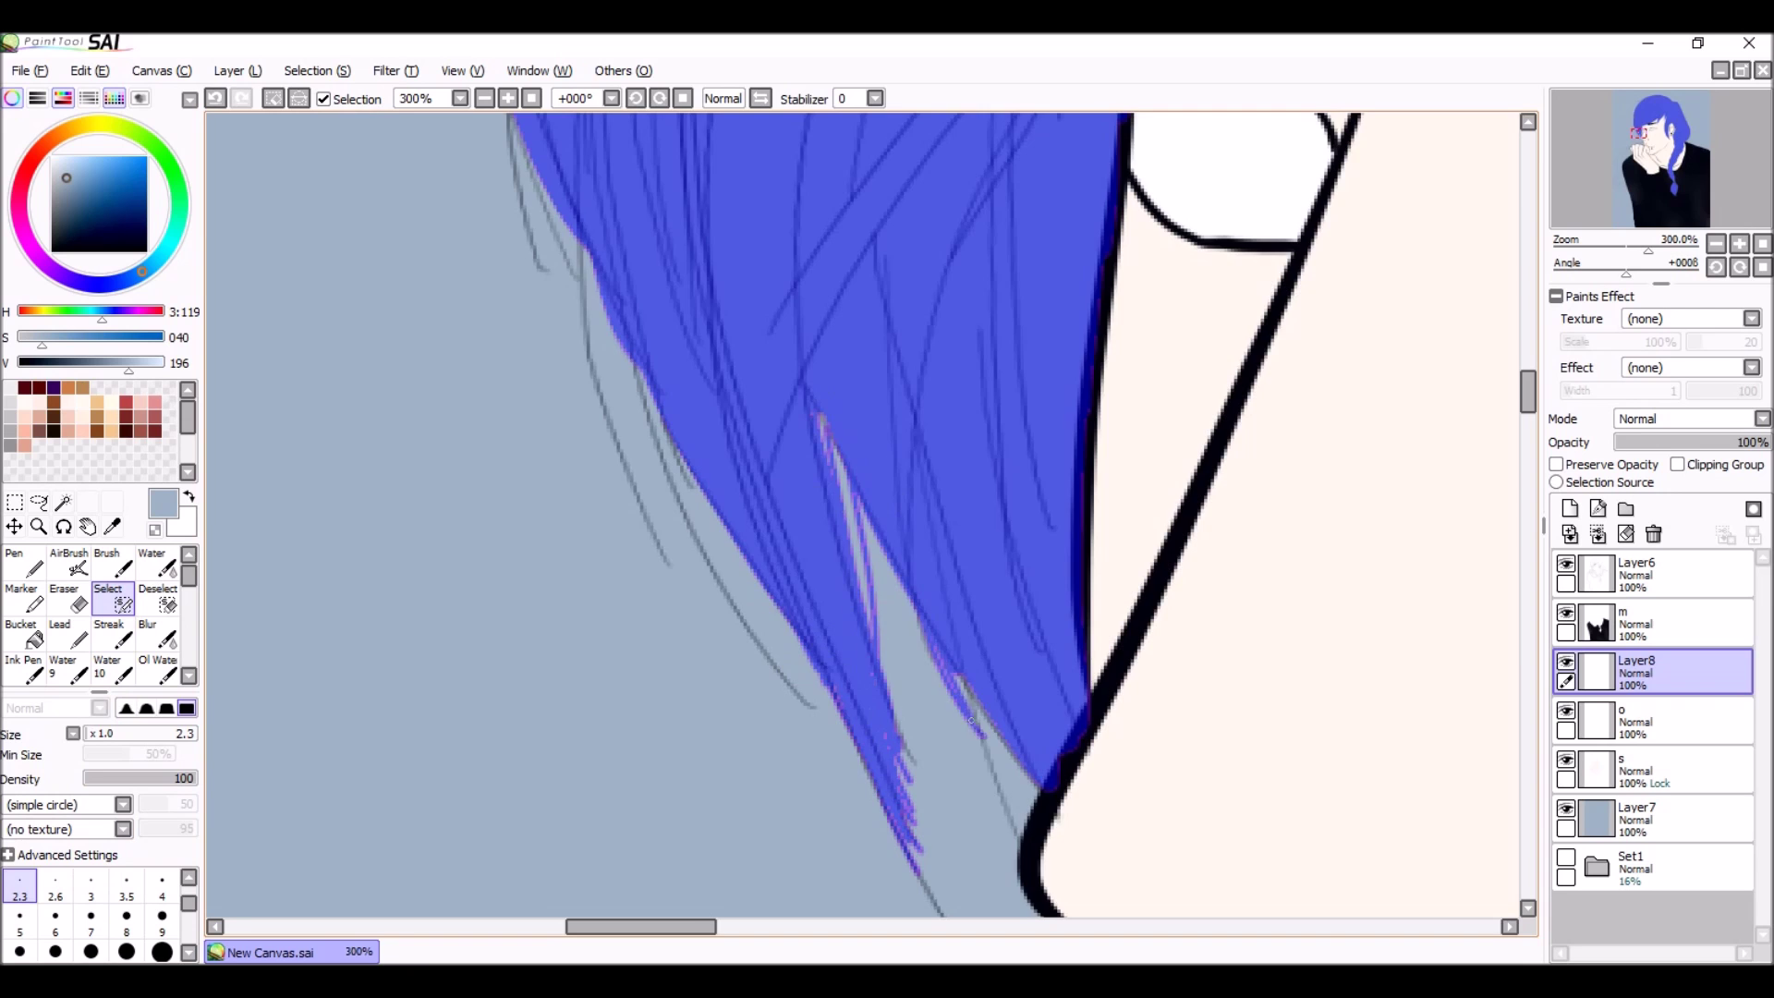
left_click_drag(984, 737, 1201, 831)
Step: Refine the selection around the pointed lock at the front of the crown at size 7, trimming its tip with the Deselect brush at 0.7
scroll(831, 462, "down", 2)
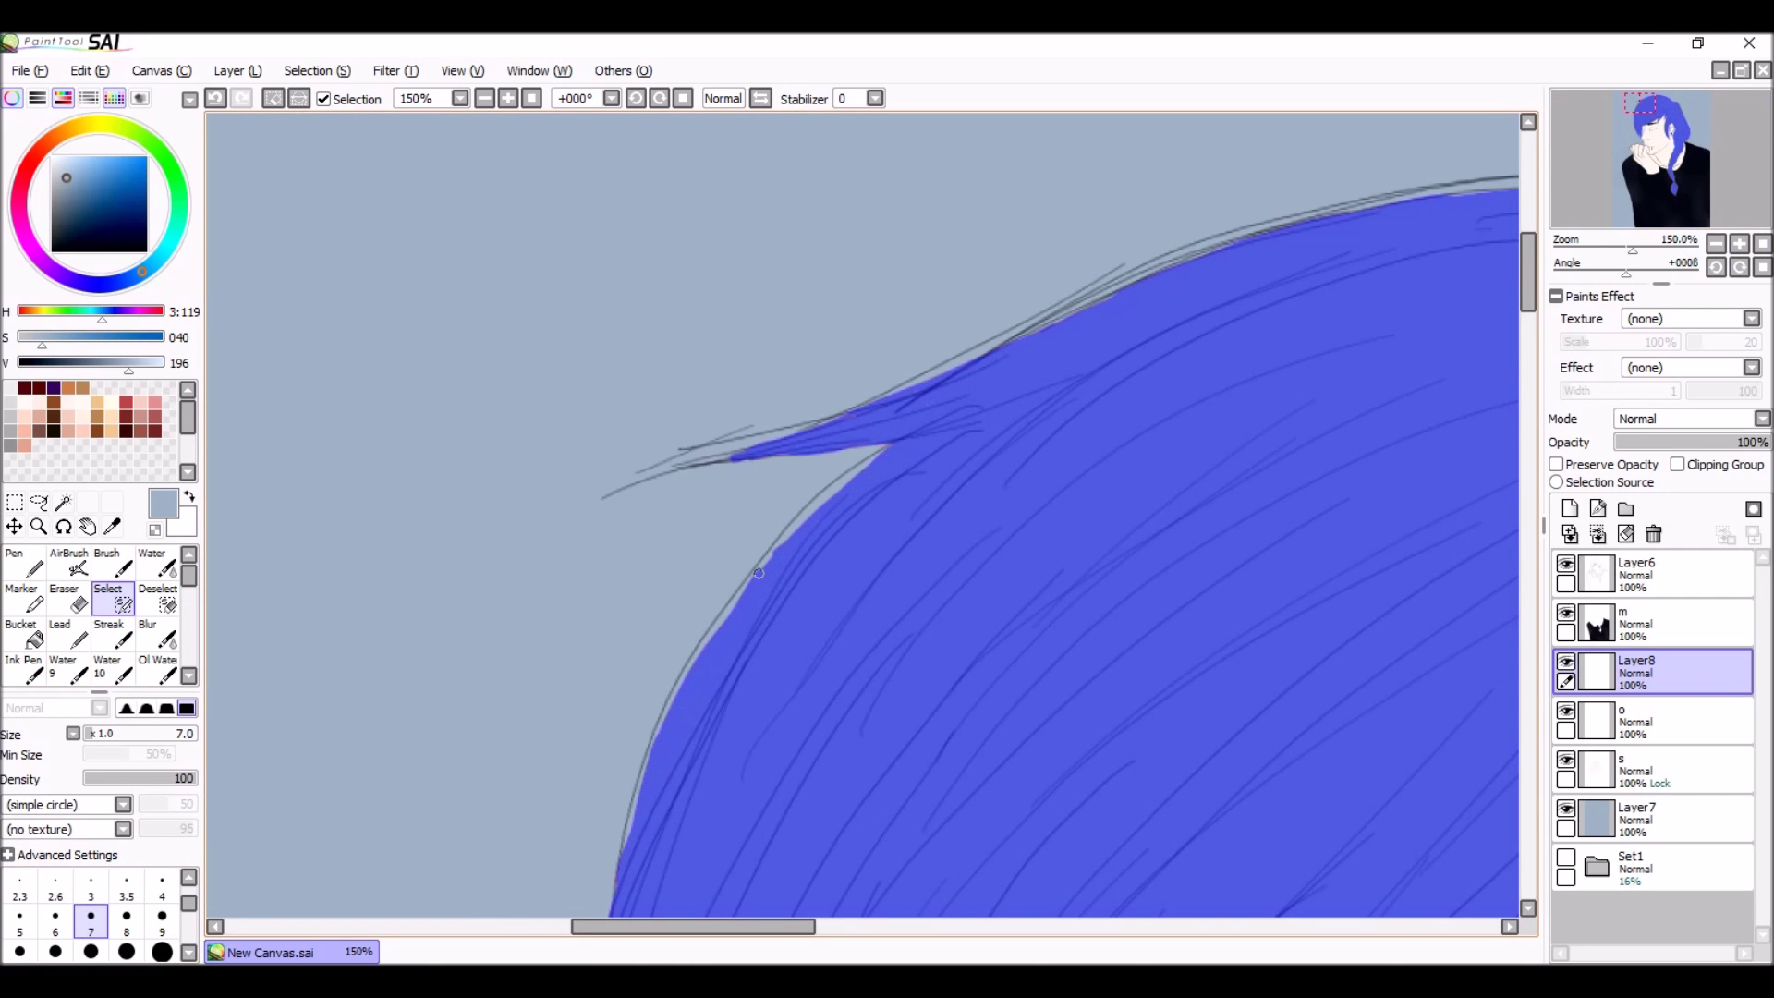
left_click_drag(759, 573, 873, 459)
key("d")
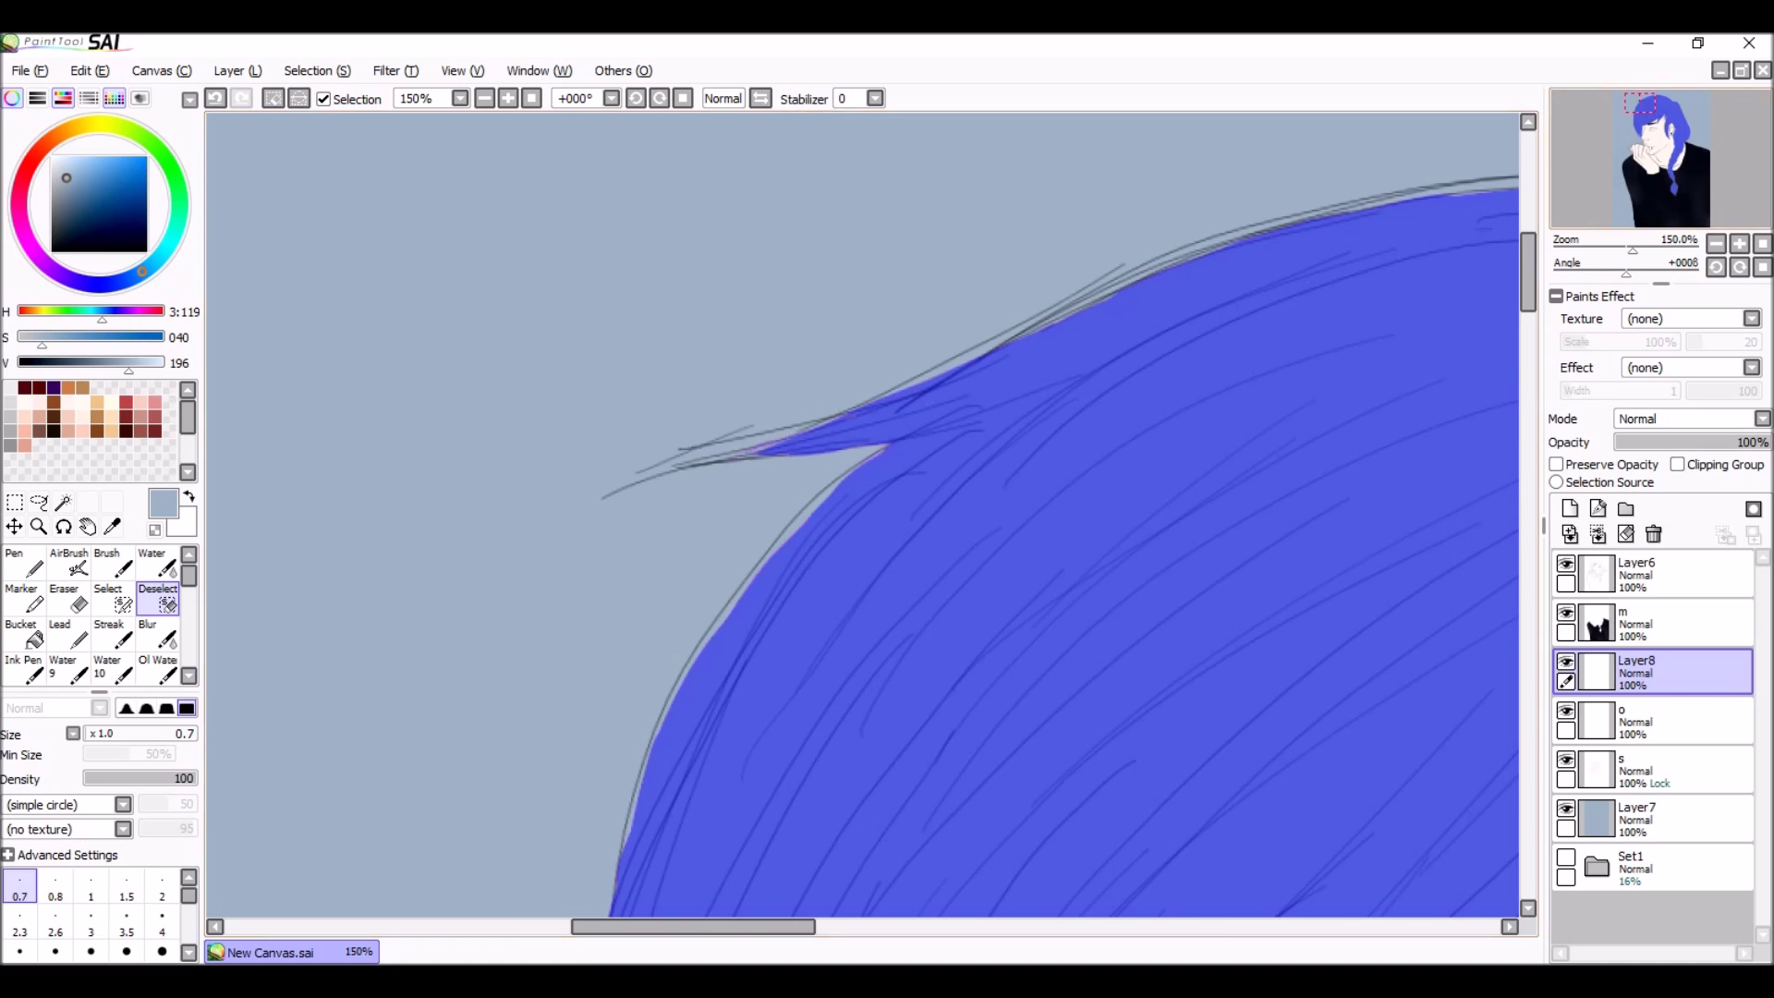
Step: Select the loose hair behind the hand with the size 40 Select brush and trim around the fingers with the Deselect brush at 0.7
left_click(108, 596)
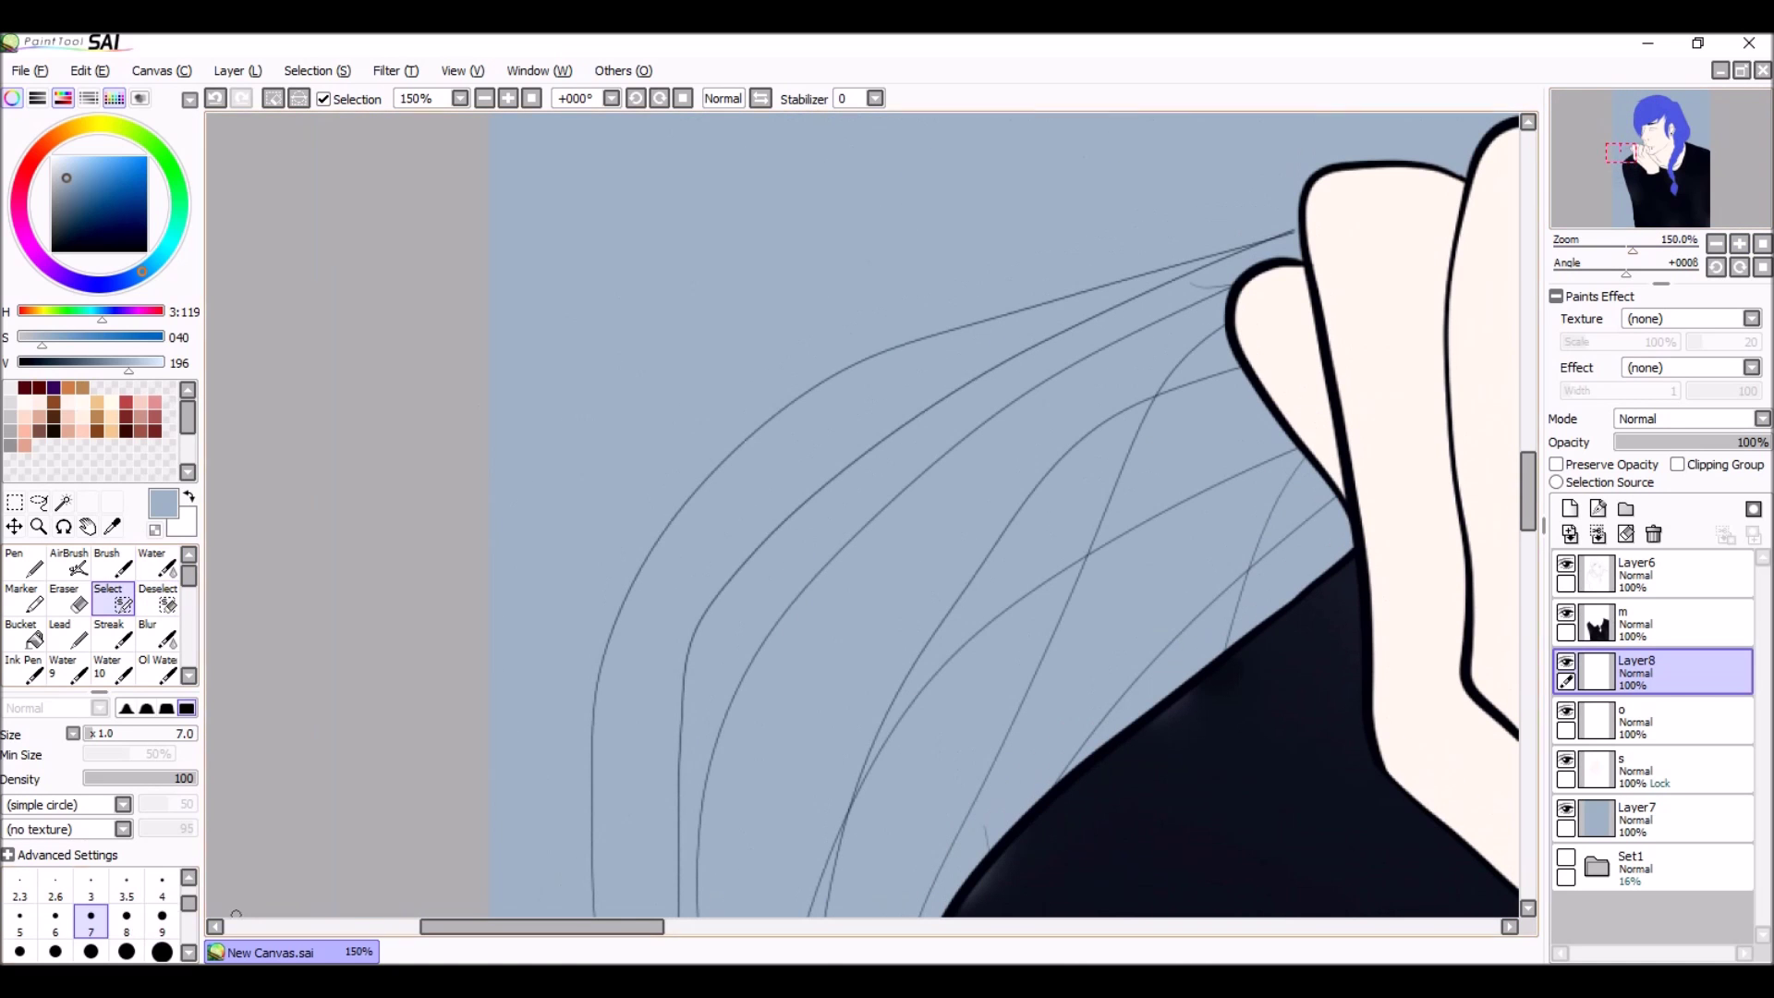
left_click(127, 911)
mouse_move(1149, 416)
left_mouse_down()
mouse_move(836, 724)
mouse_move(1180, 606)
left_mouse_up()
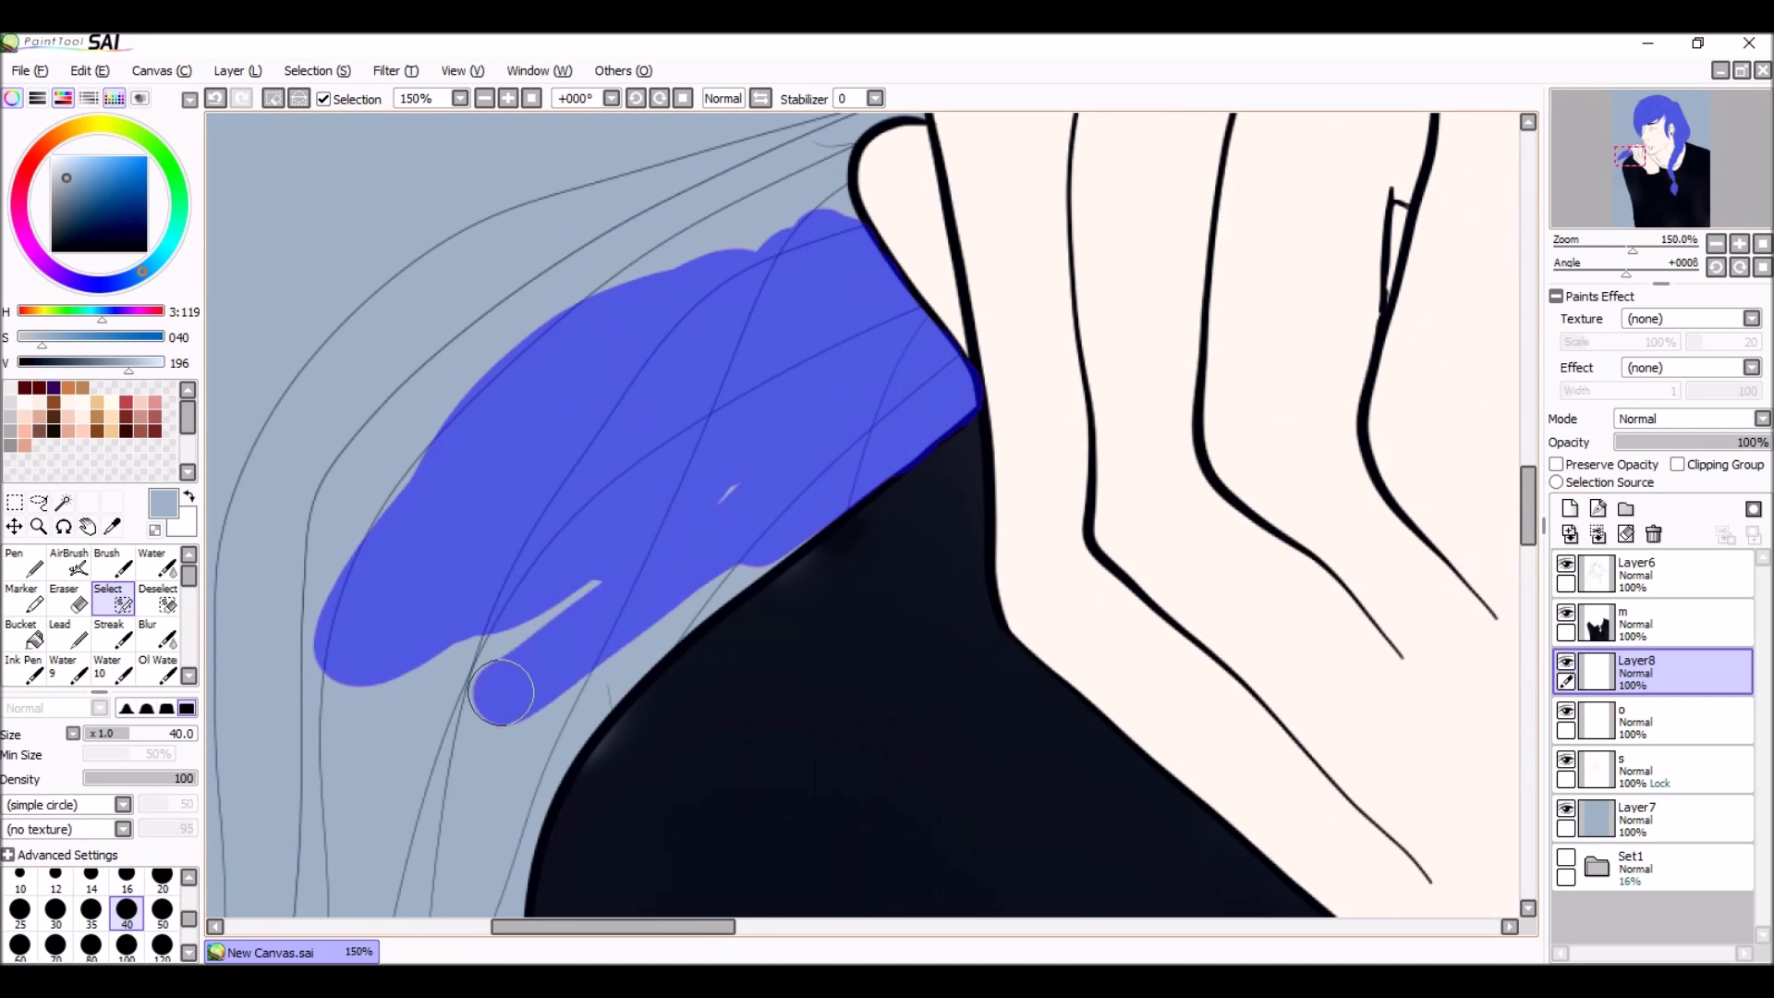
mouse_move(507, 681)
left_mouse_down()
mouse_move(534, 725)
mouse_move(574, 357)
left_mouse_up()
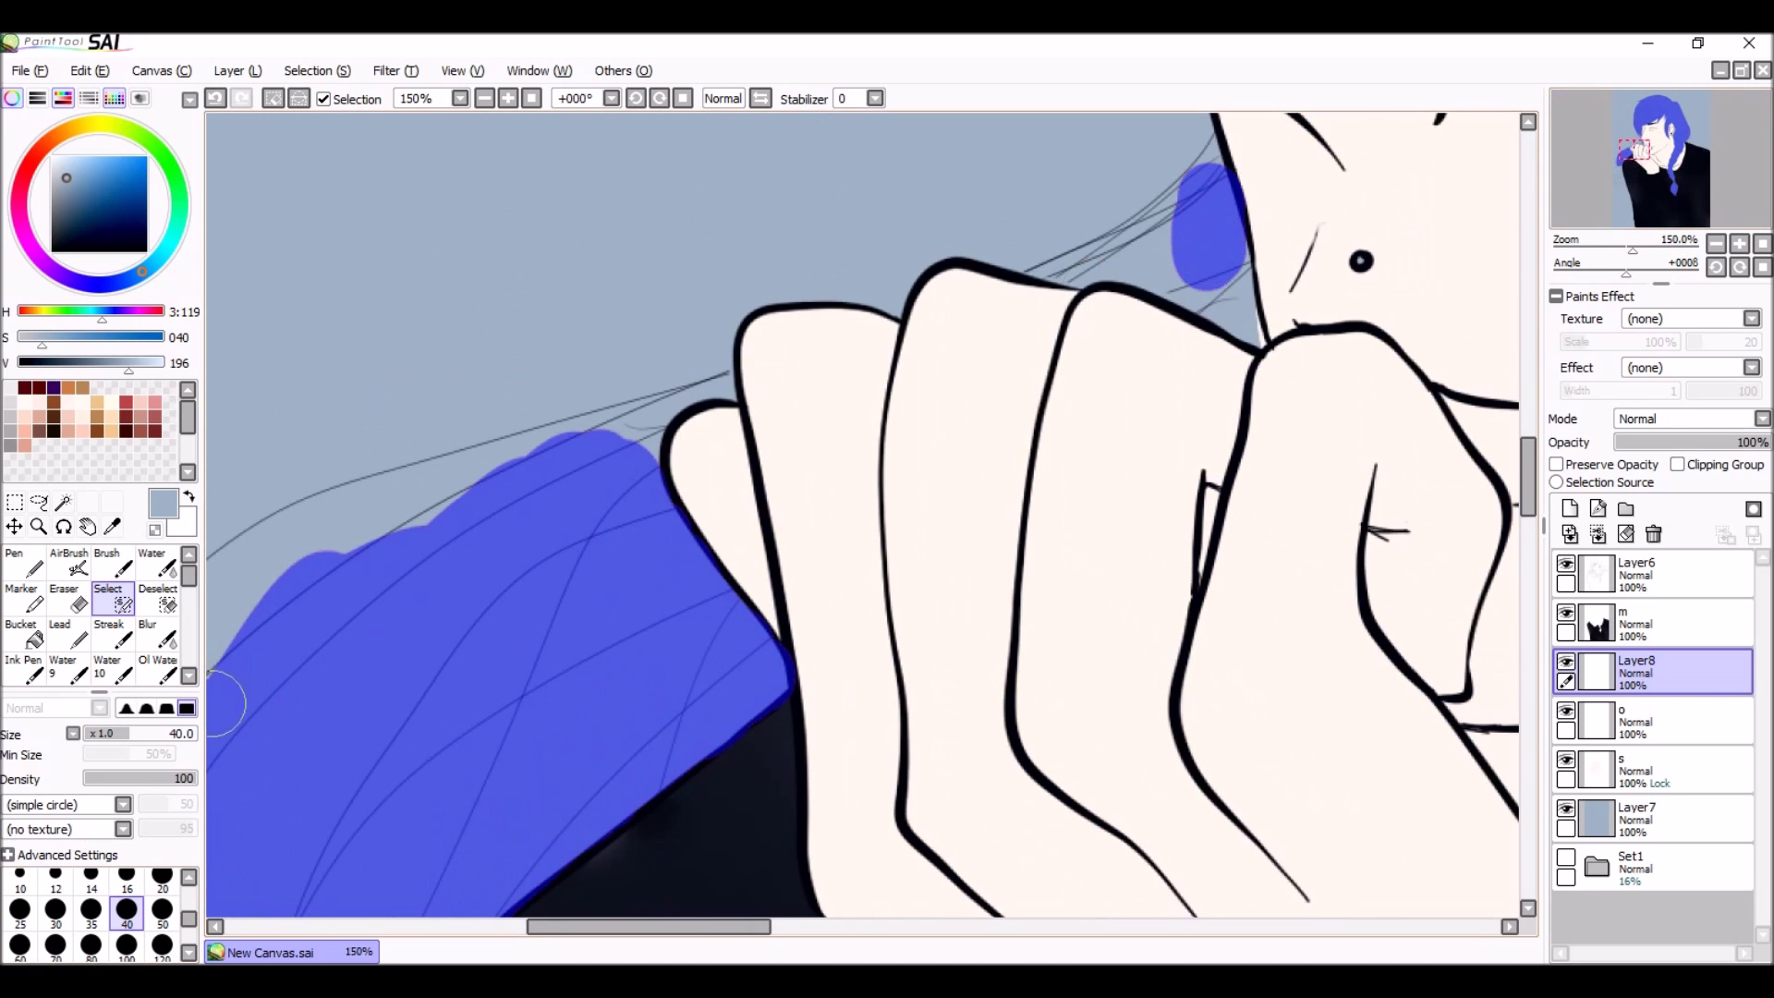
key("d")
scroll(1146, 238, "up", 2)
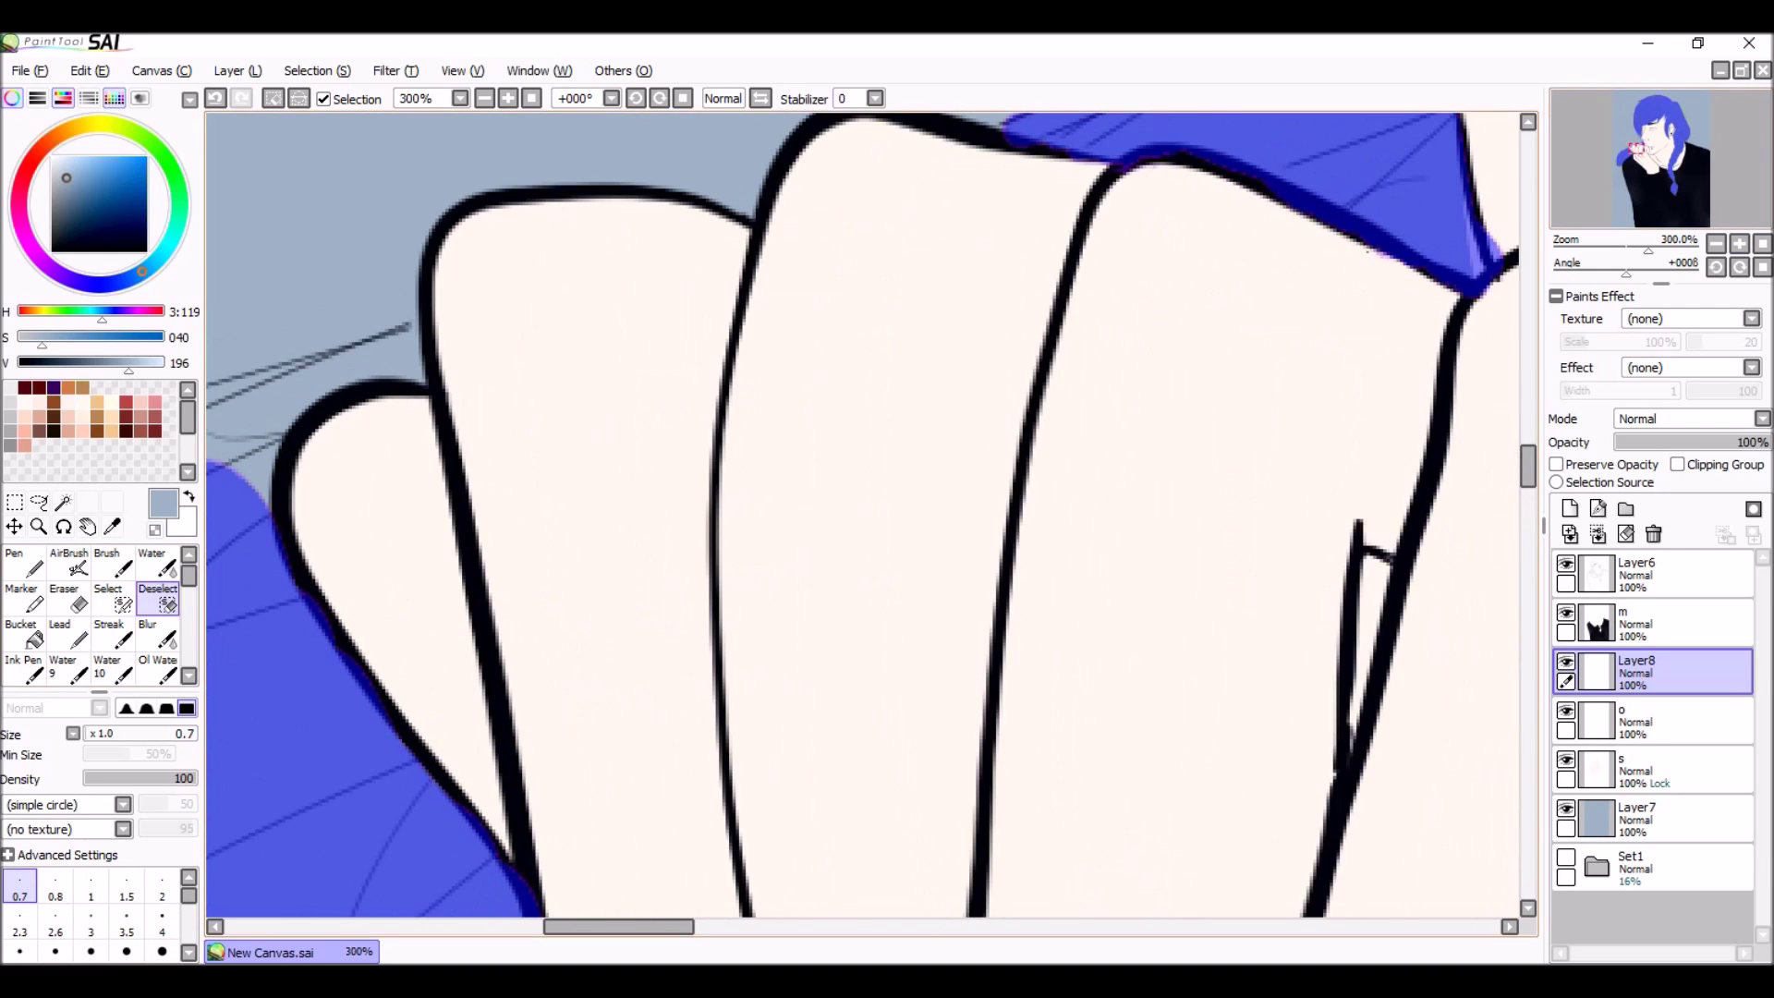
Step: Undo the lowest size 80 selection stroke on the loose hair beside the sleeve and brush that area again
mouse_move(785, 647)
left_mouse_down()
mouse_move(832, 462)
mouse_move(895, 419)
mouse_move(720, 778)
left_mouse_up()
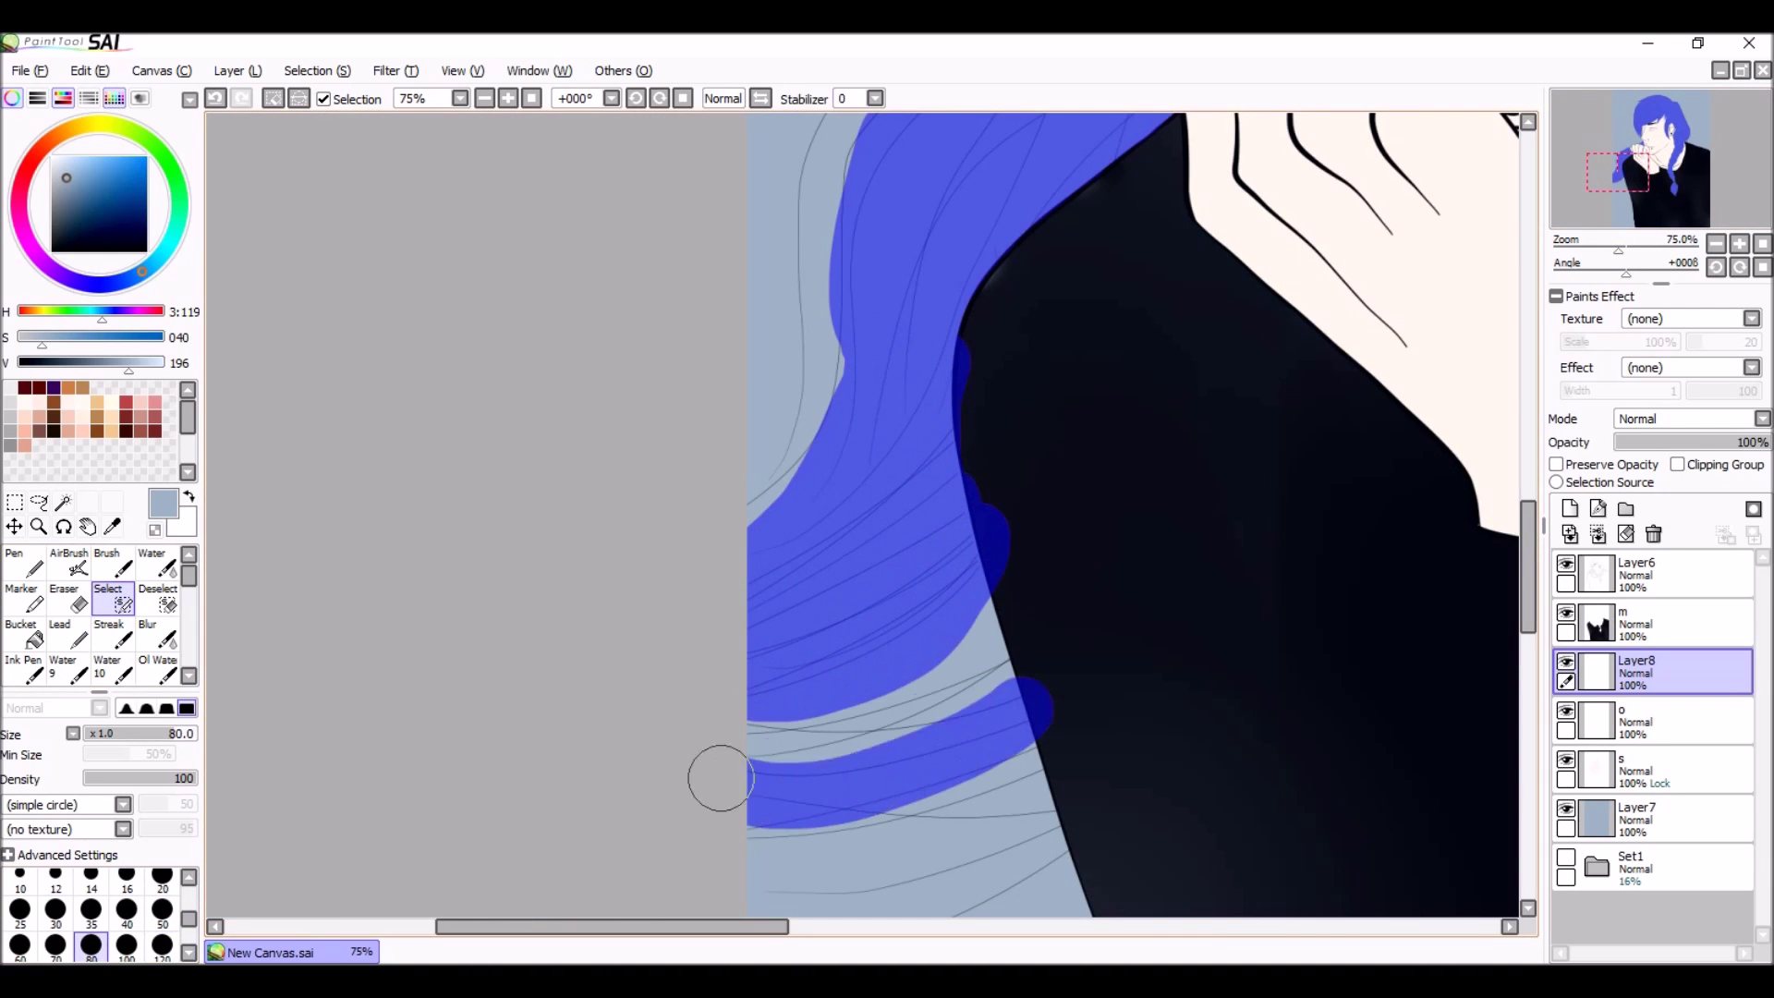
key("ctrl+z")
scroll(934, 696, "down", 1)
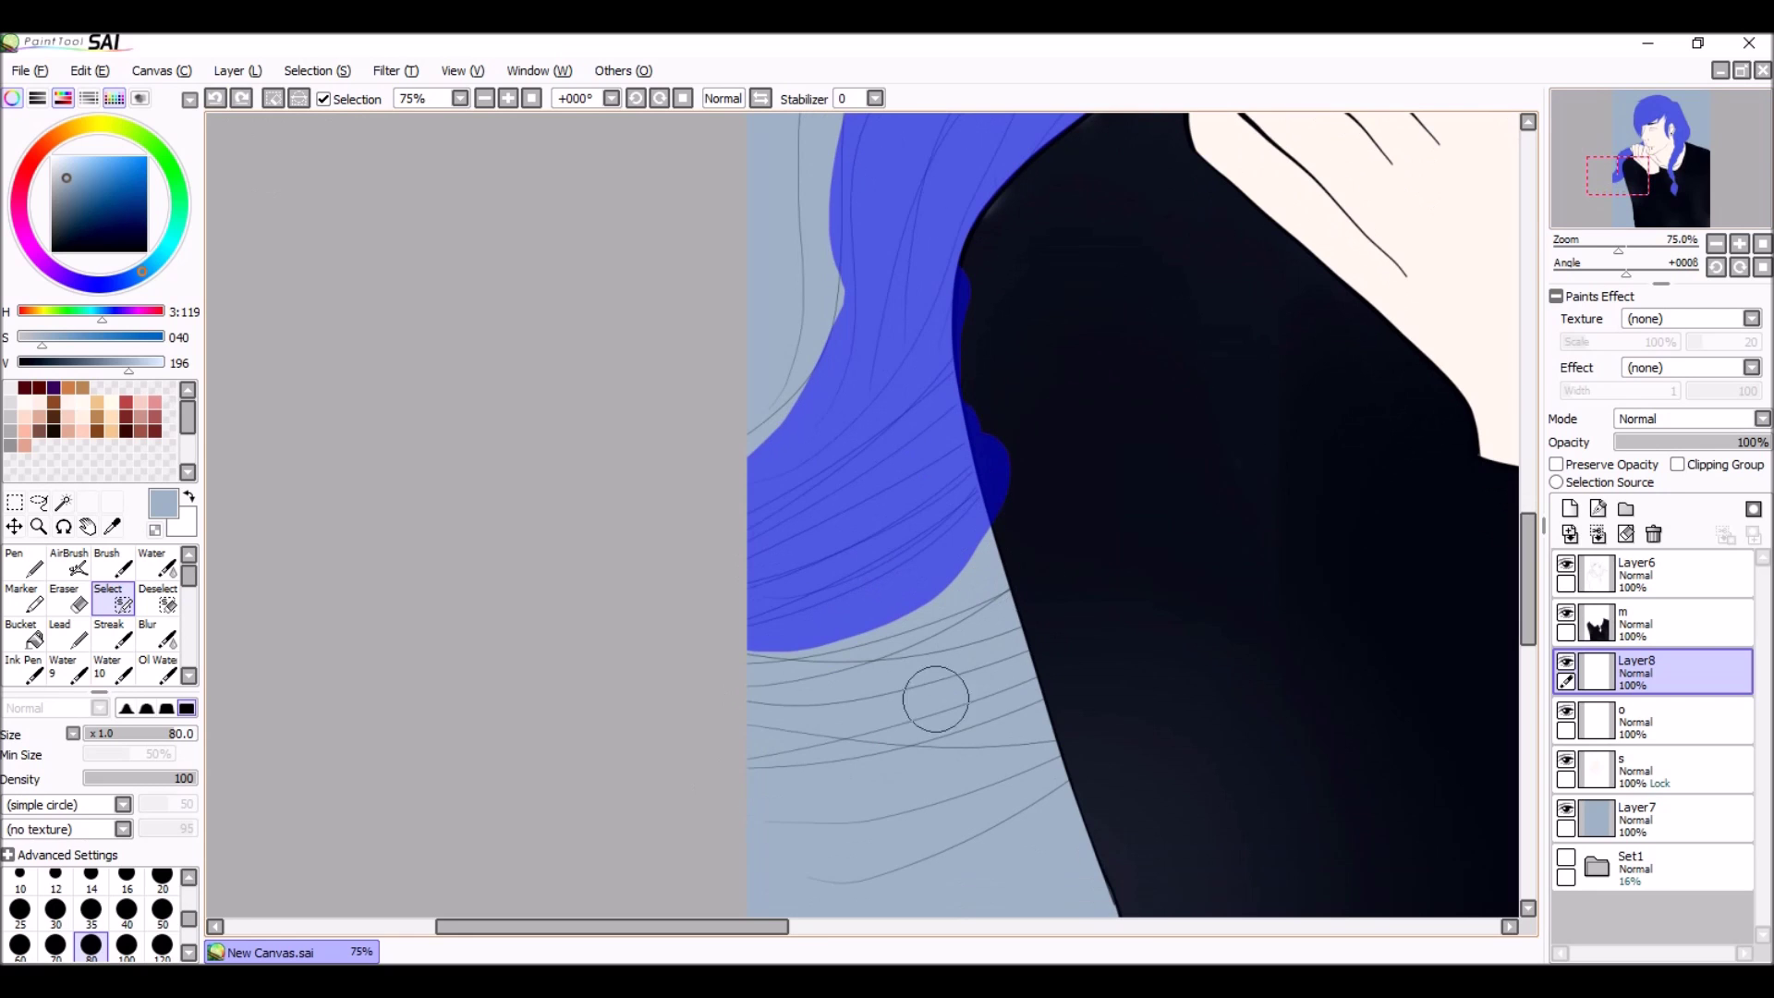
left_click_drag(934, 697, 972, 682)
Step: Remove the selection spilling onto the black sleeve with the Deselect brush
scroll(792, 690, "up", 2)
key("d")
mouse_move(1145, 351)
left_mouse_down()
mouse_move(1069, 329)
mouse_move(1100, 554)
left_mouse_up()
scroll(1122, 514, "up", 5)
left_click(108, 596)
Step: Extend the outer side of the loose hair with the size 80 Select brush and trim its contour with the size 40 Deselect brush
scroll(834, 511, "up", 3)
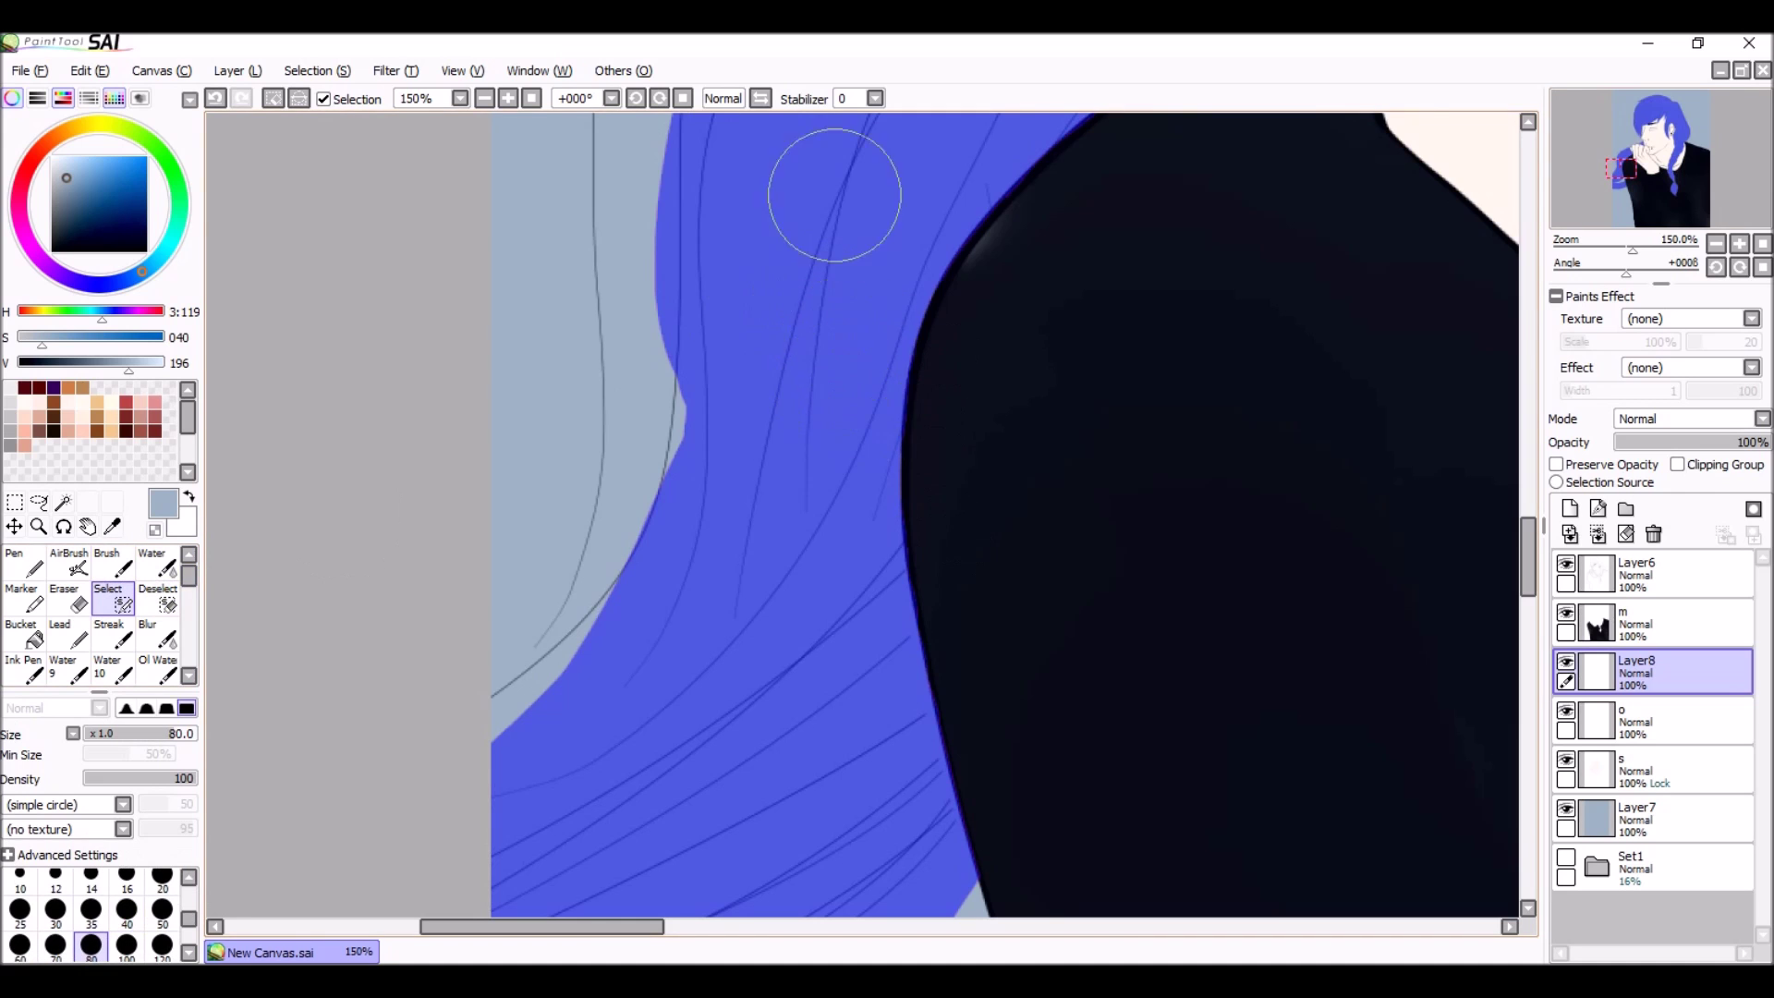
scroll(843, 336, "down", 2)
left_click_drag(1108, 244, 1026, 256)
scroll(1025, 256, "down", 3)
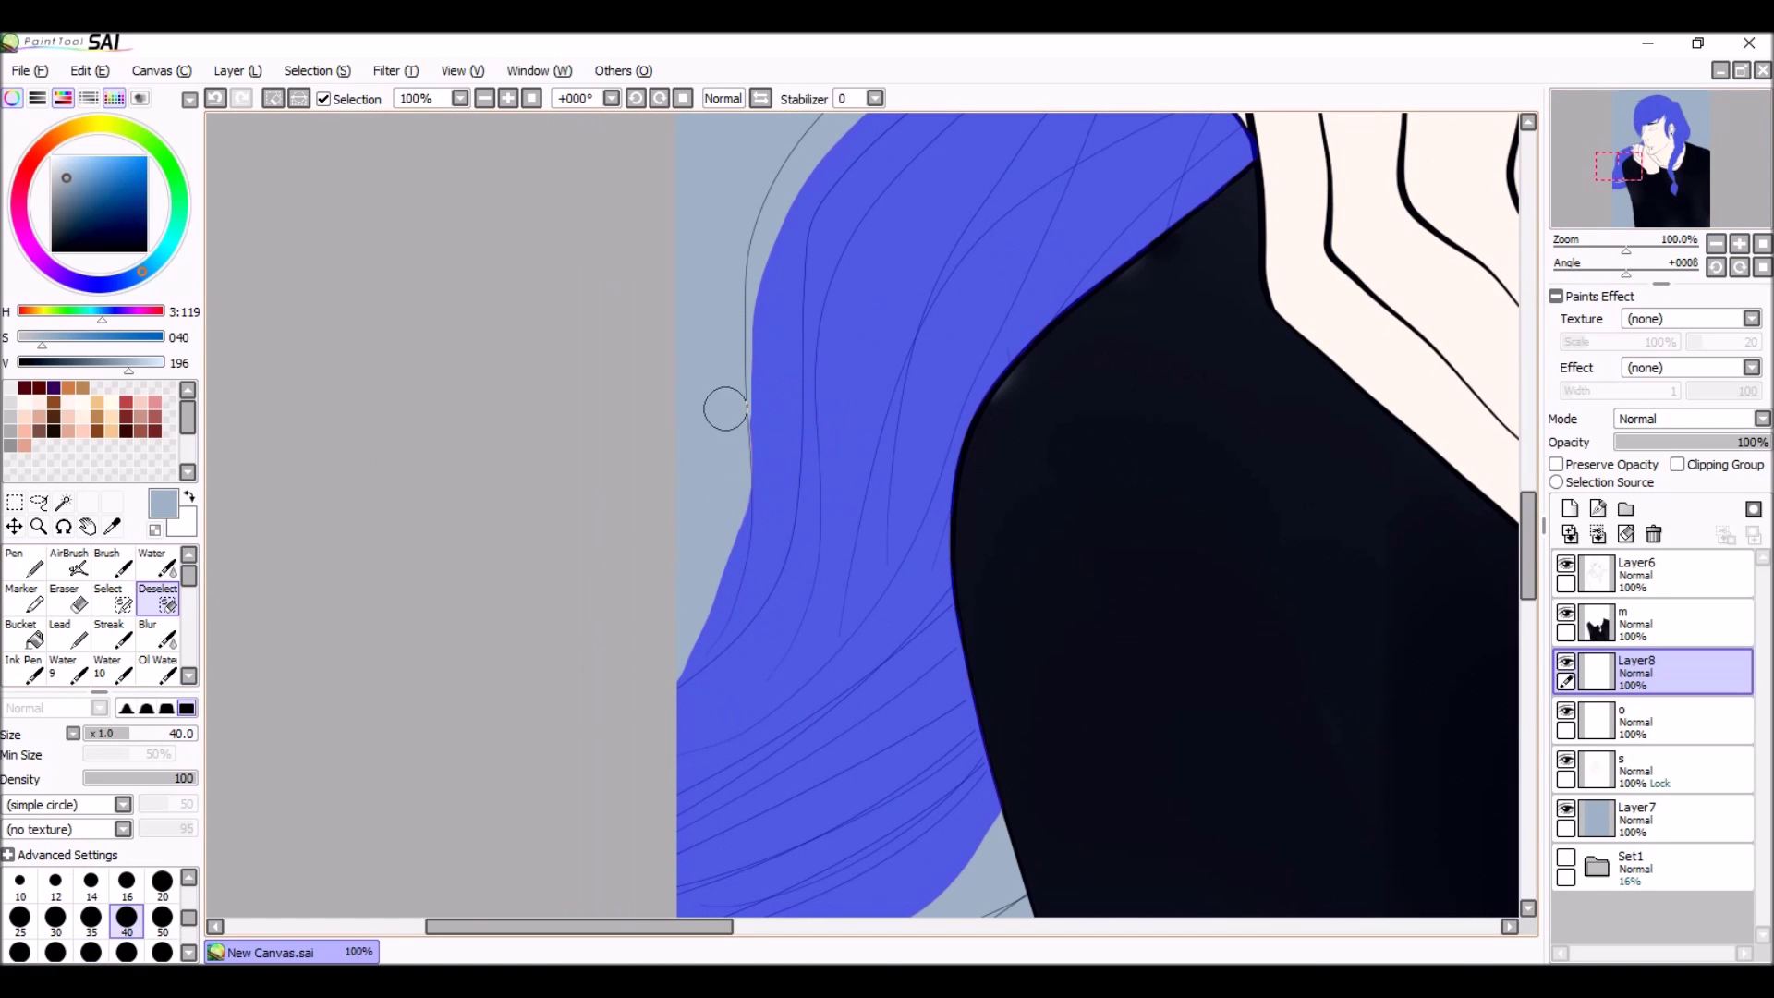
scroll(724, 447, "up", 5)
key("ctrl+d")
Step: Smooth the upper edge of the loose hair next to the little finger with the size 40 Deselect brush
key("bracketleft")
scroll(1121, 459, "up", 2)
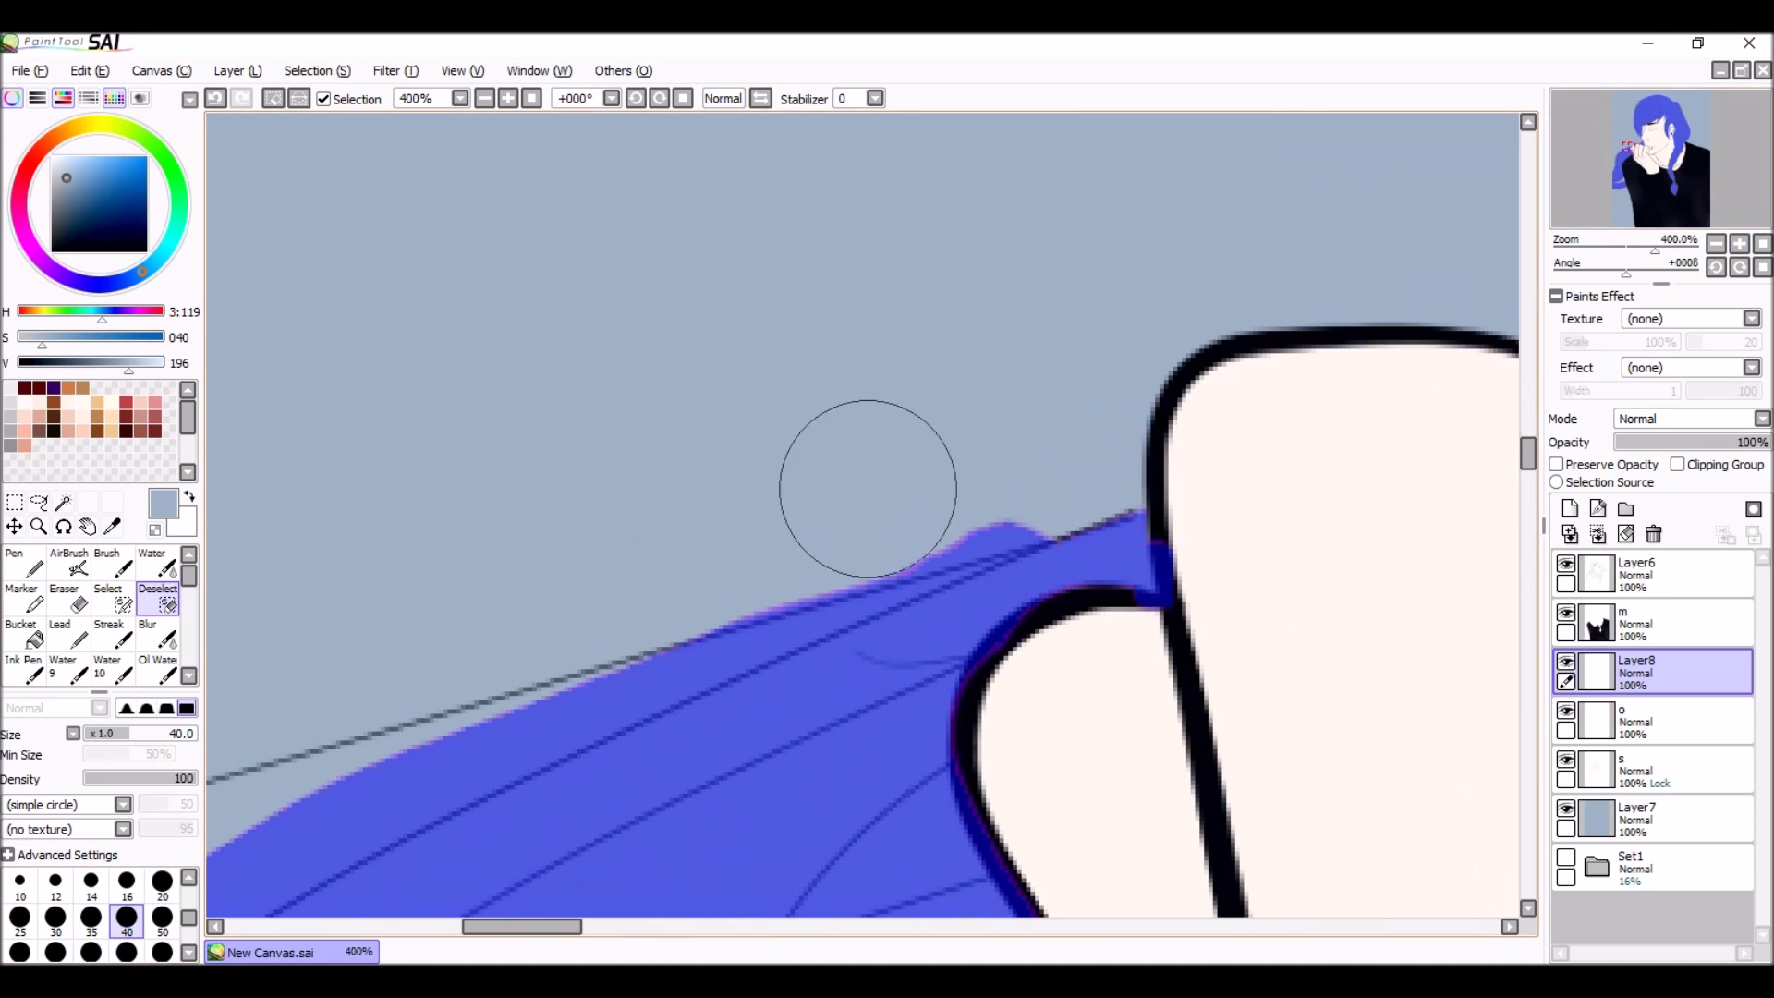
scroll(689, 526, "down", 3)
scroll(887, 517, "up", 3)
left_click_drag(947, 471, 522, 554)
left_click_drag(559, 686, 956, 525)
Step: Paint the selected hair and braid white on Layer8 with a size 500 brush
key("d")
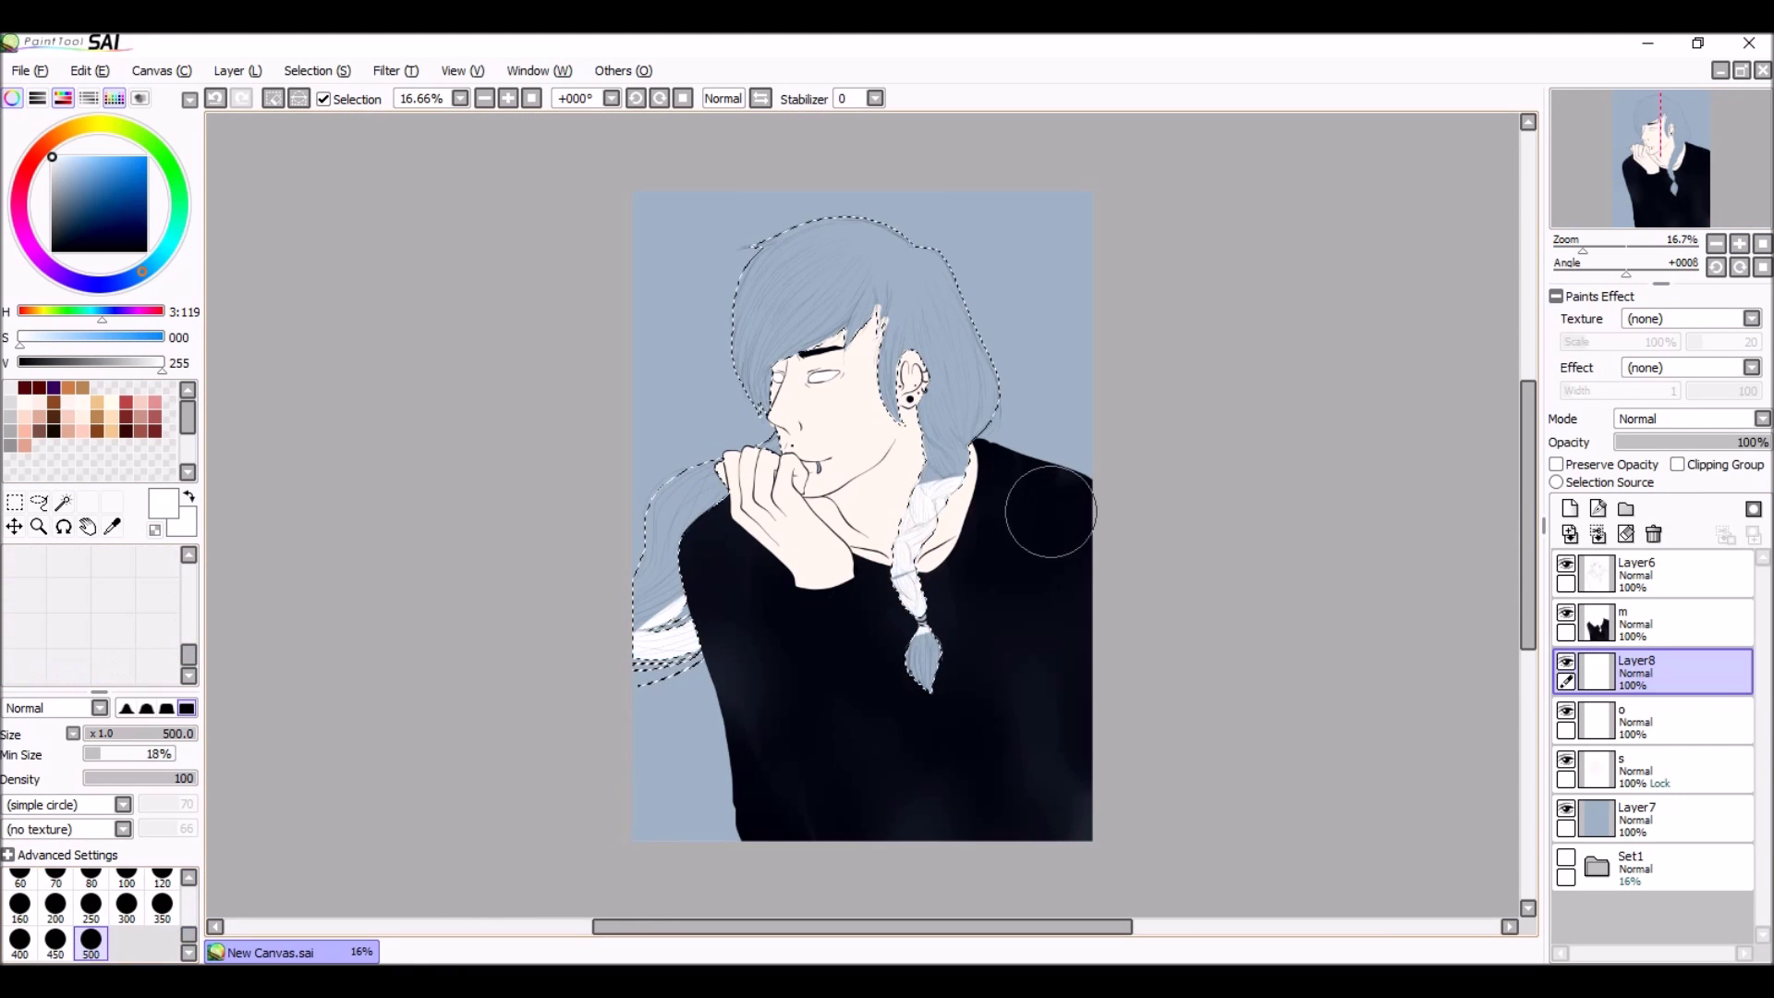
left_click_drag(1041, 507, 727, 492)
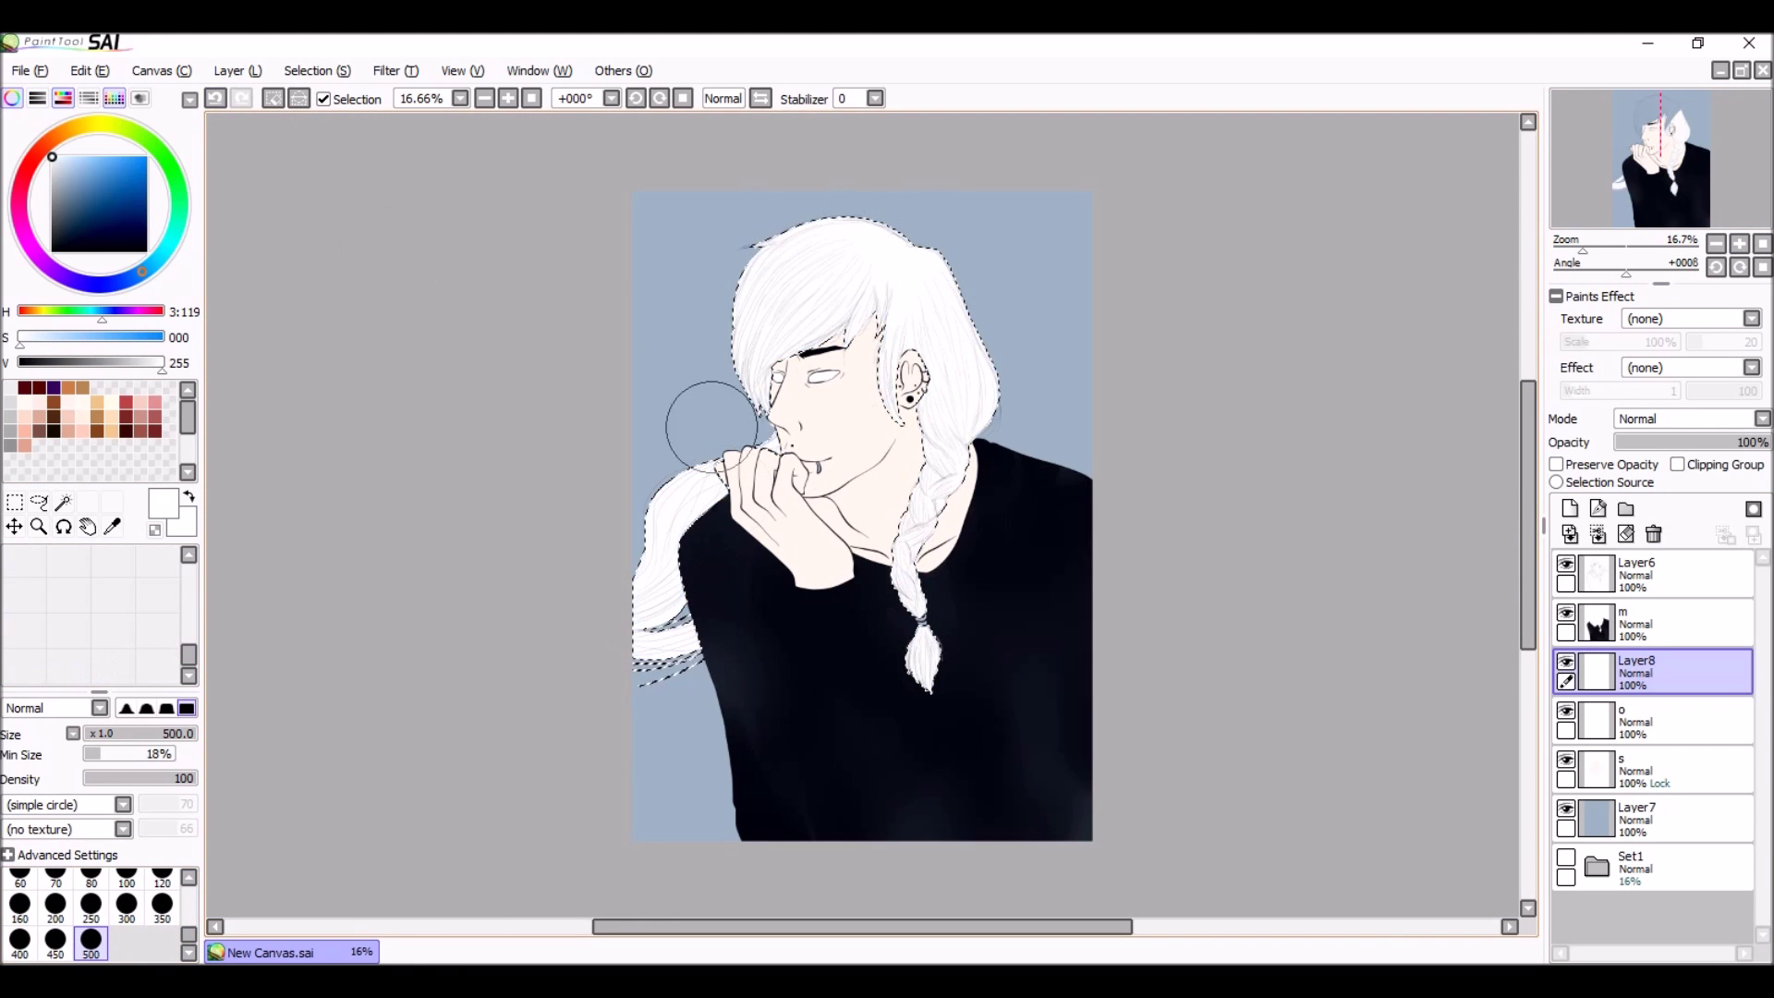
key("b")
scroll(887, 517, "up", 2)
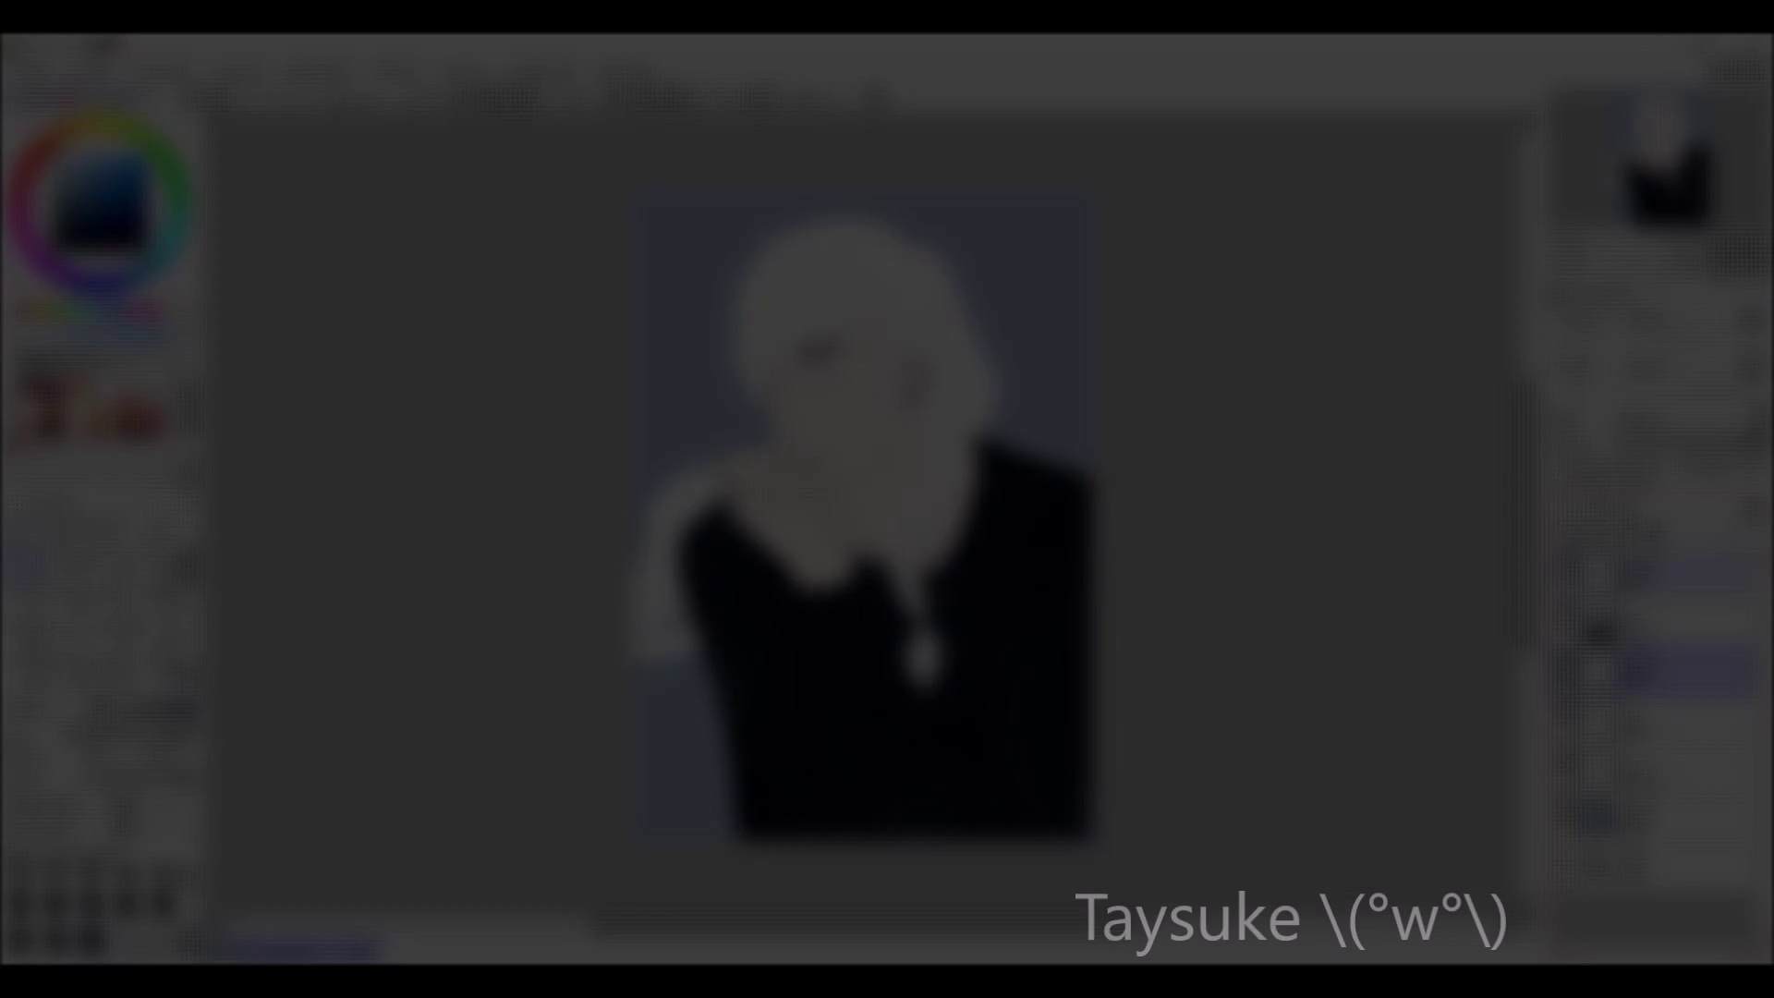